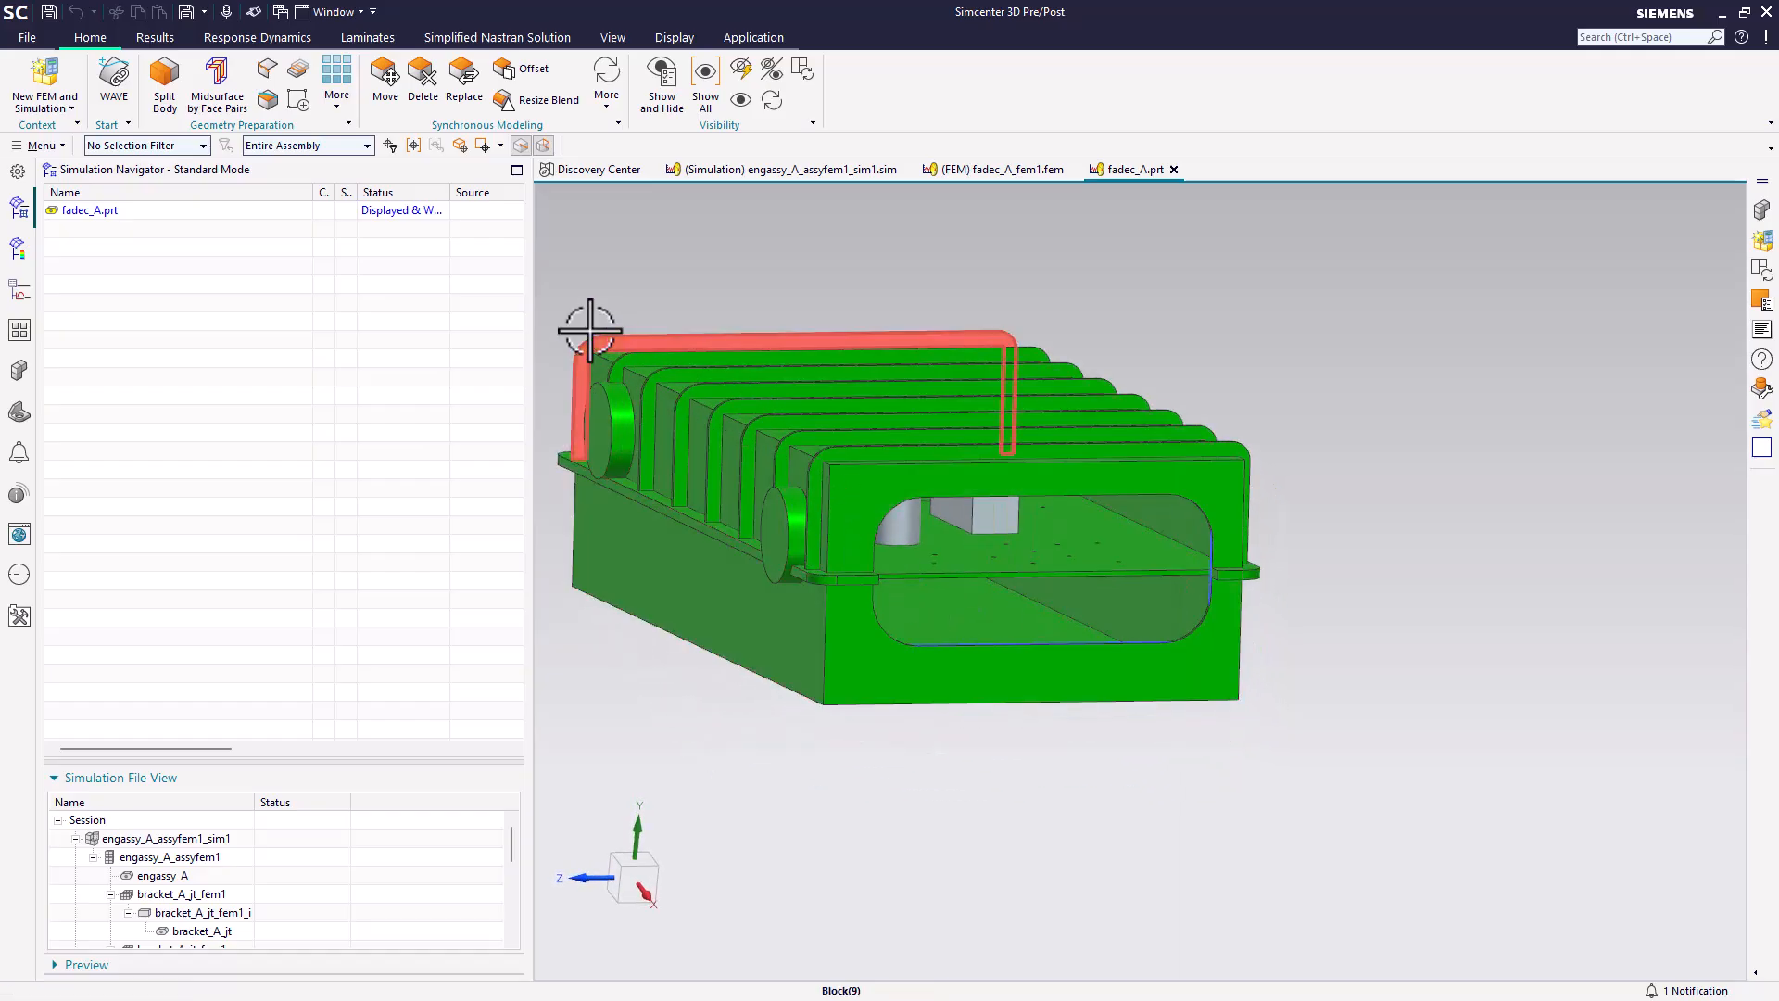
- Switch fadec_A.prt to Modeling and move the front rectangular block 3 in toward the window opening, along the enclosure's lower long edge
scroll(588, 330, up, 2)
click(732, 37)
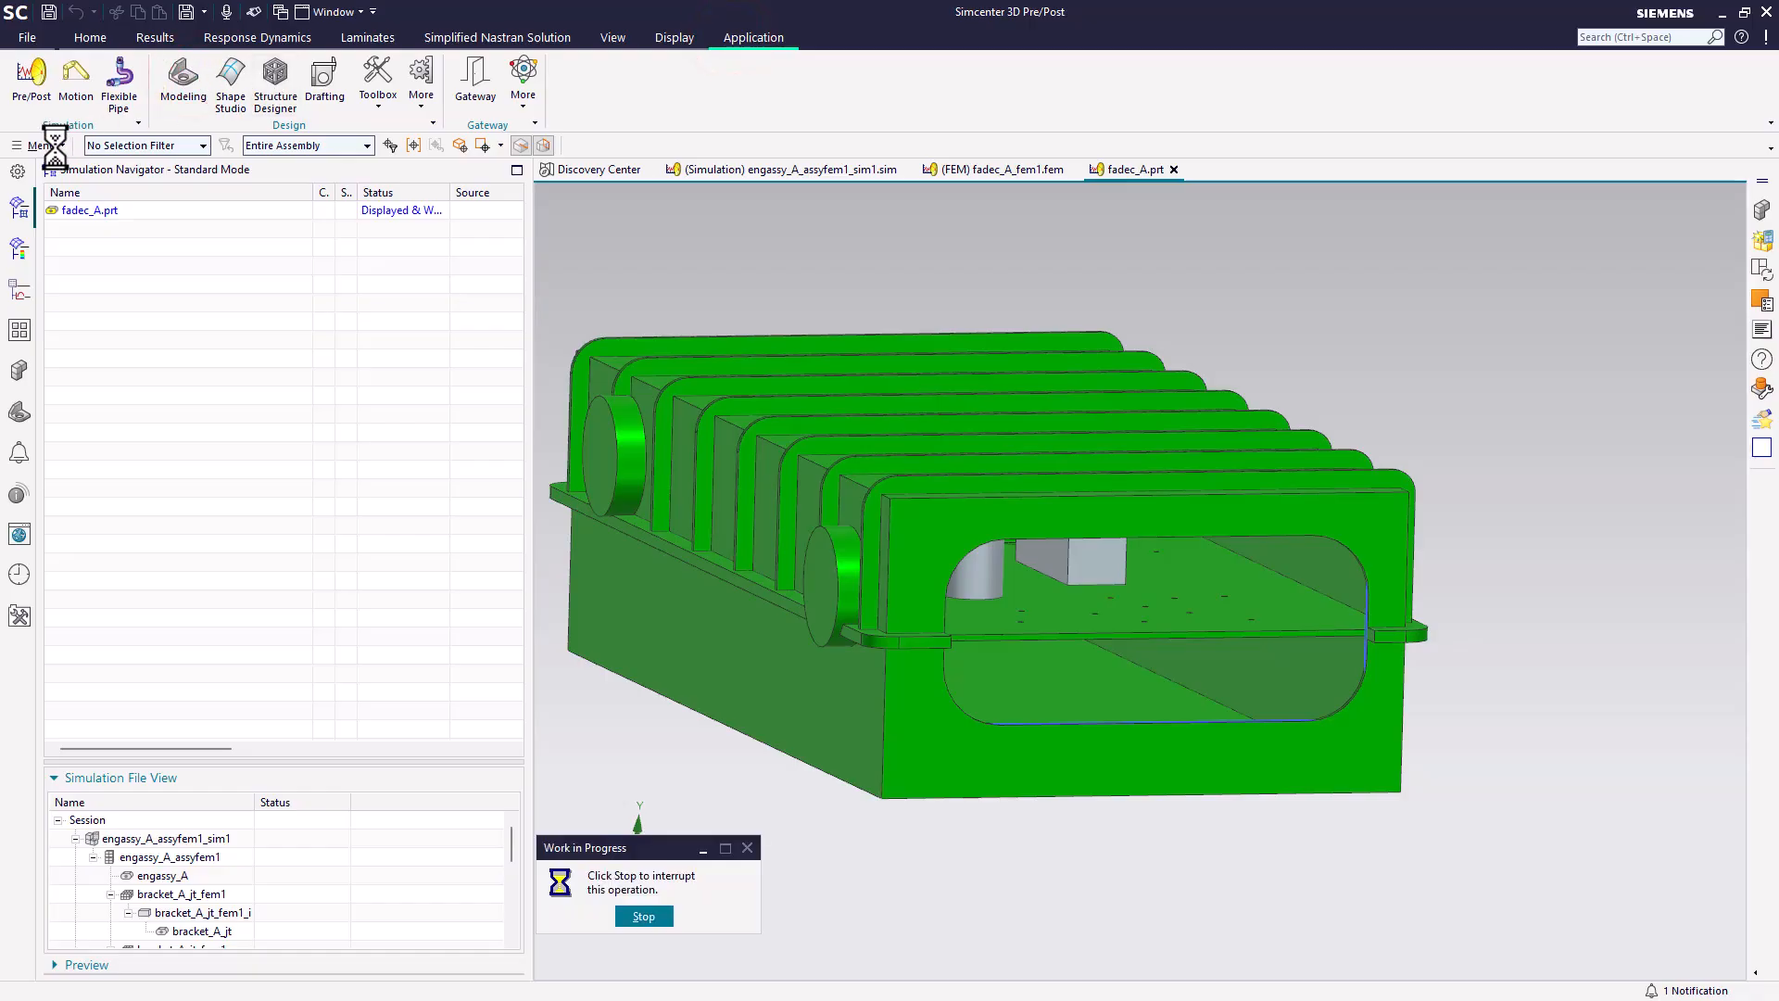
click(54, 147)
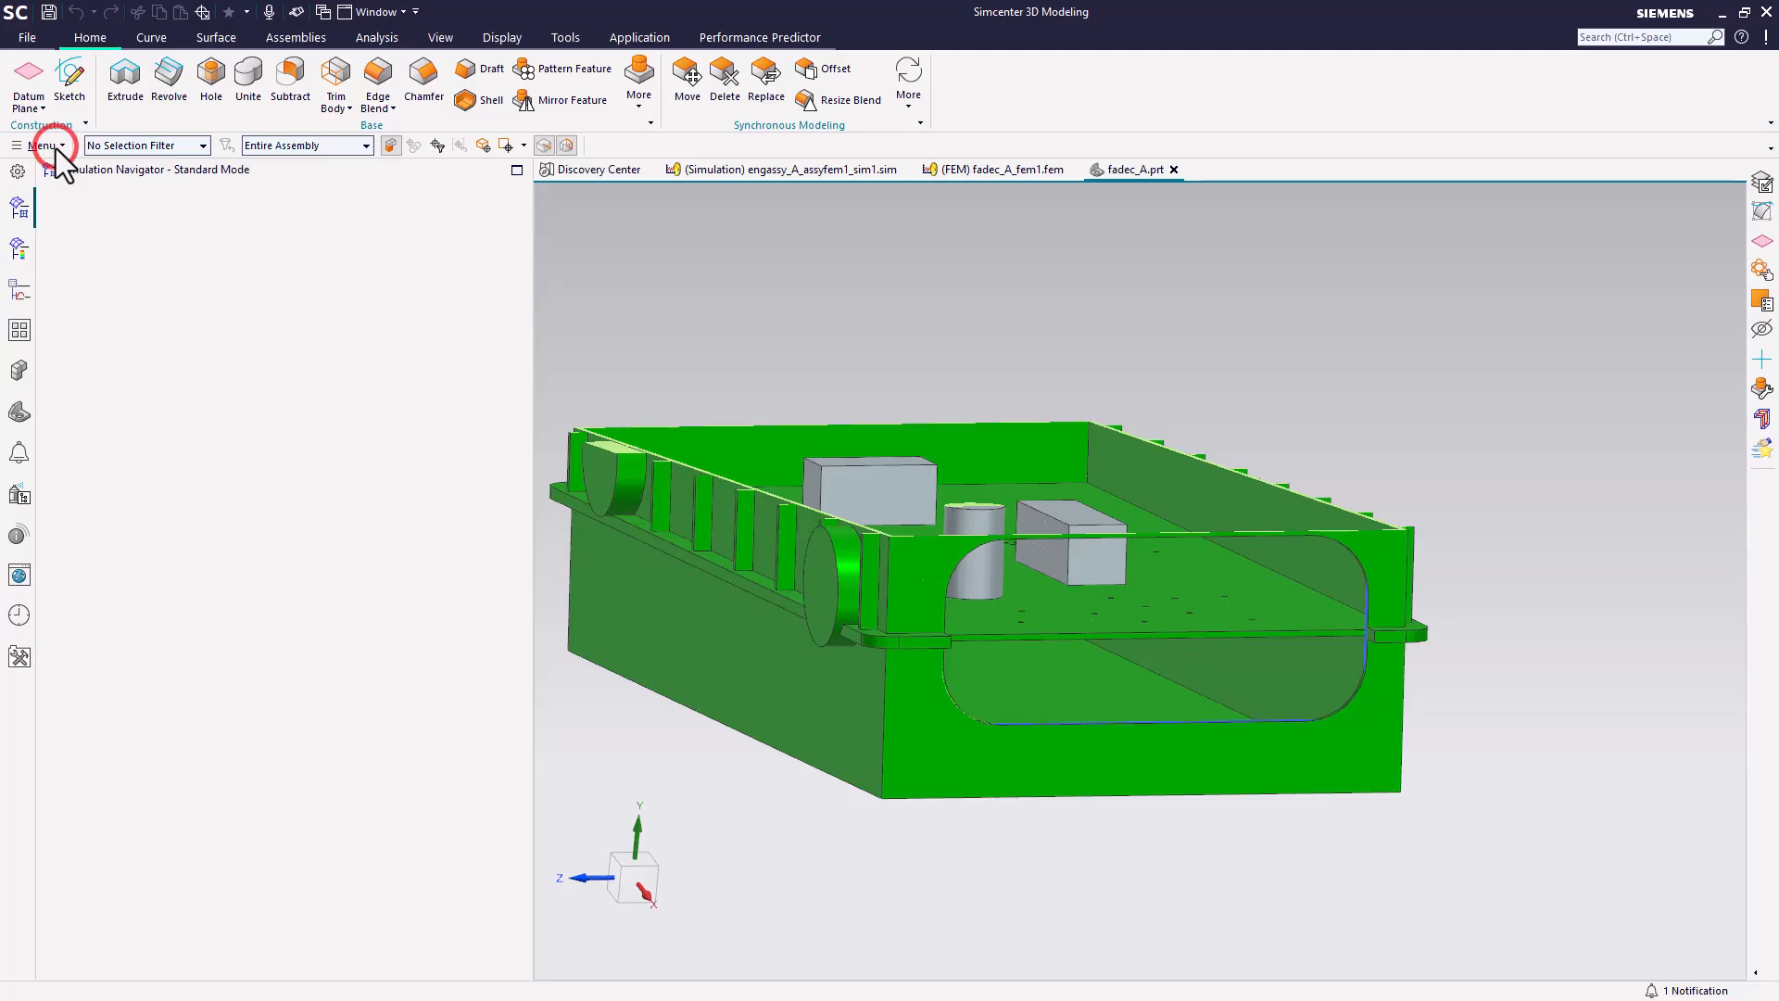
click(57, 186)
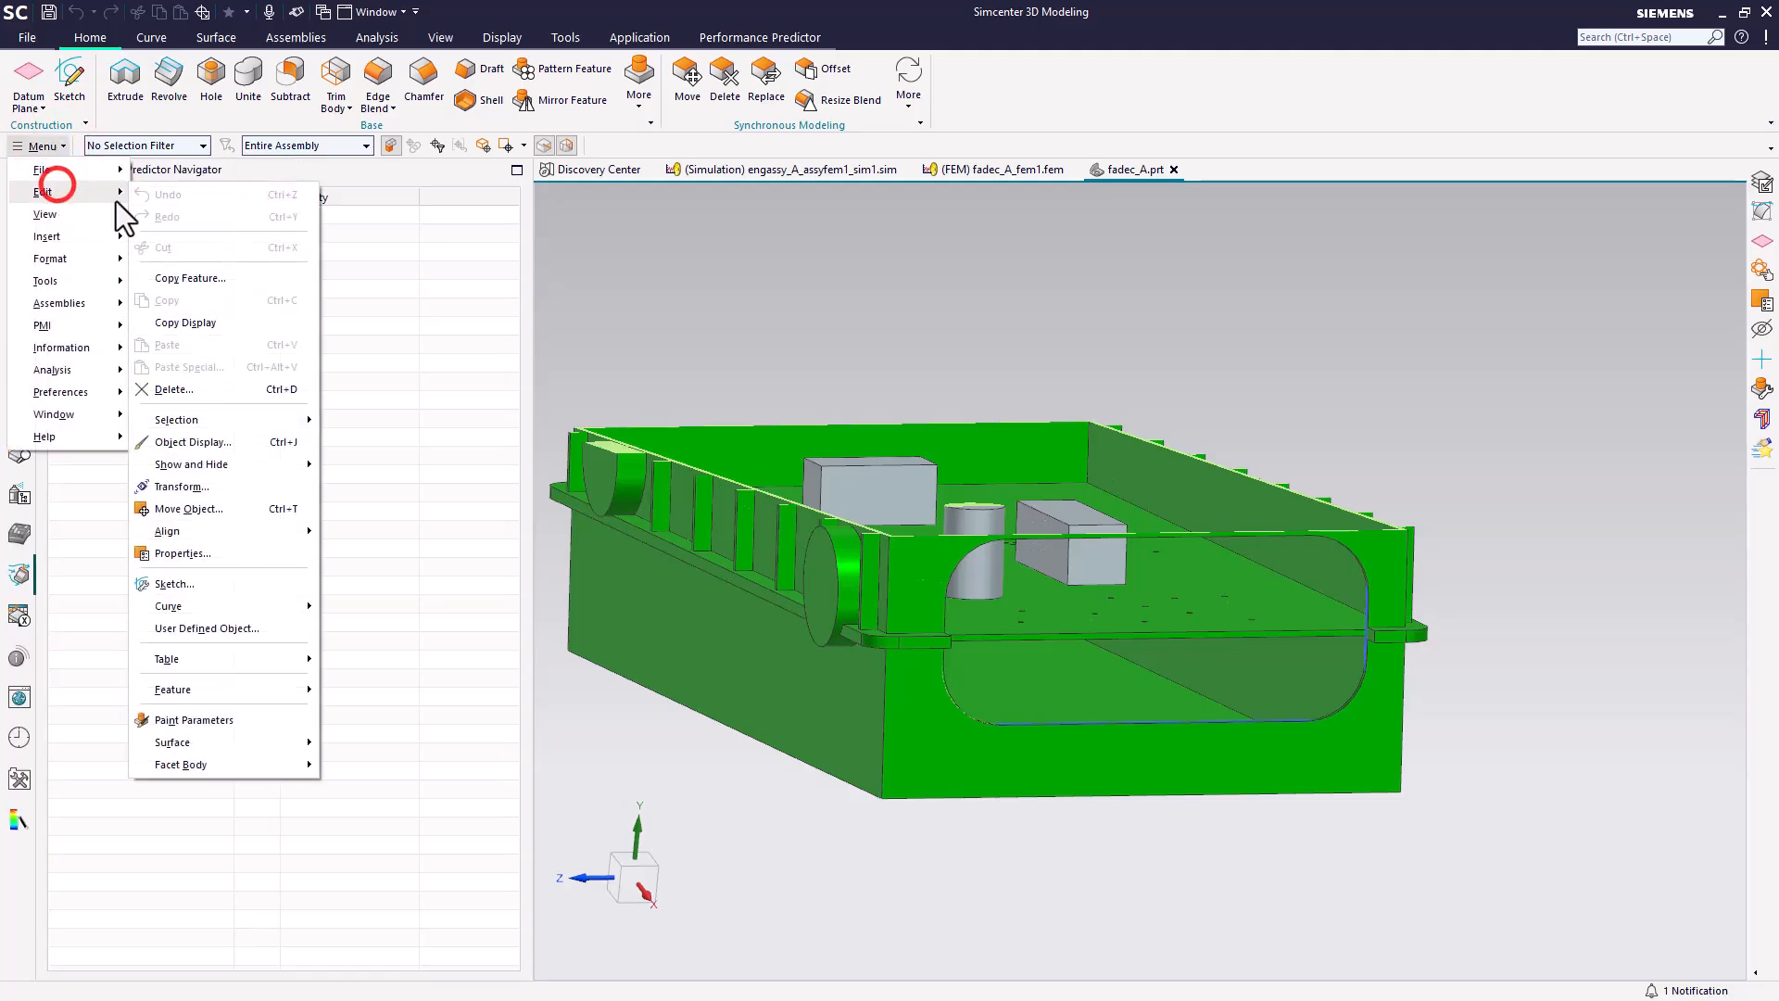
click(187, 508)
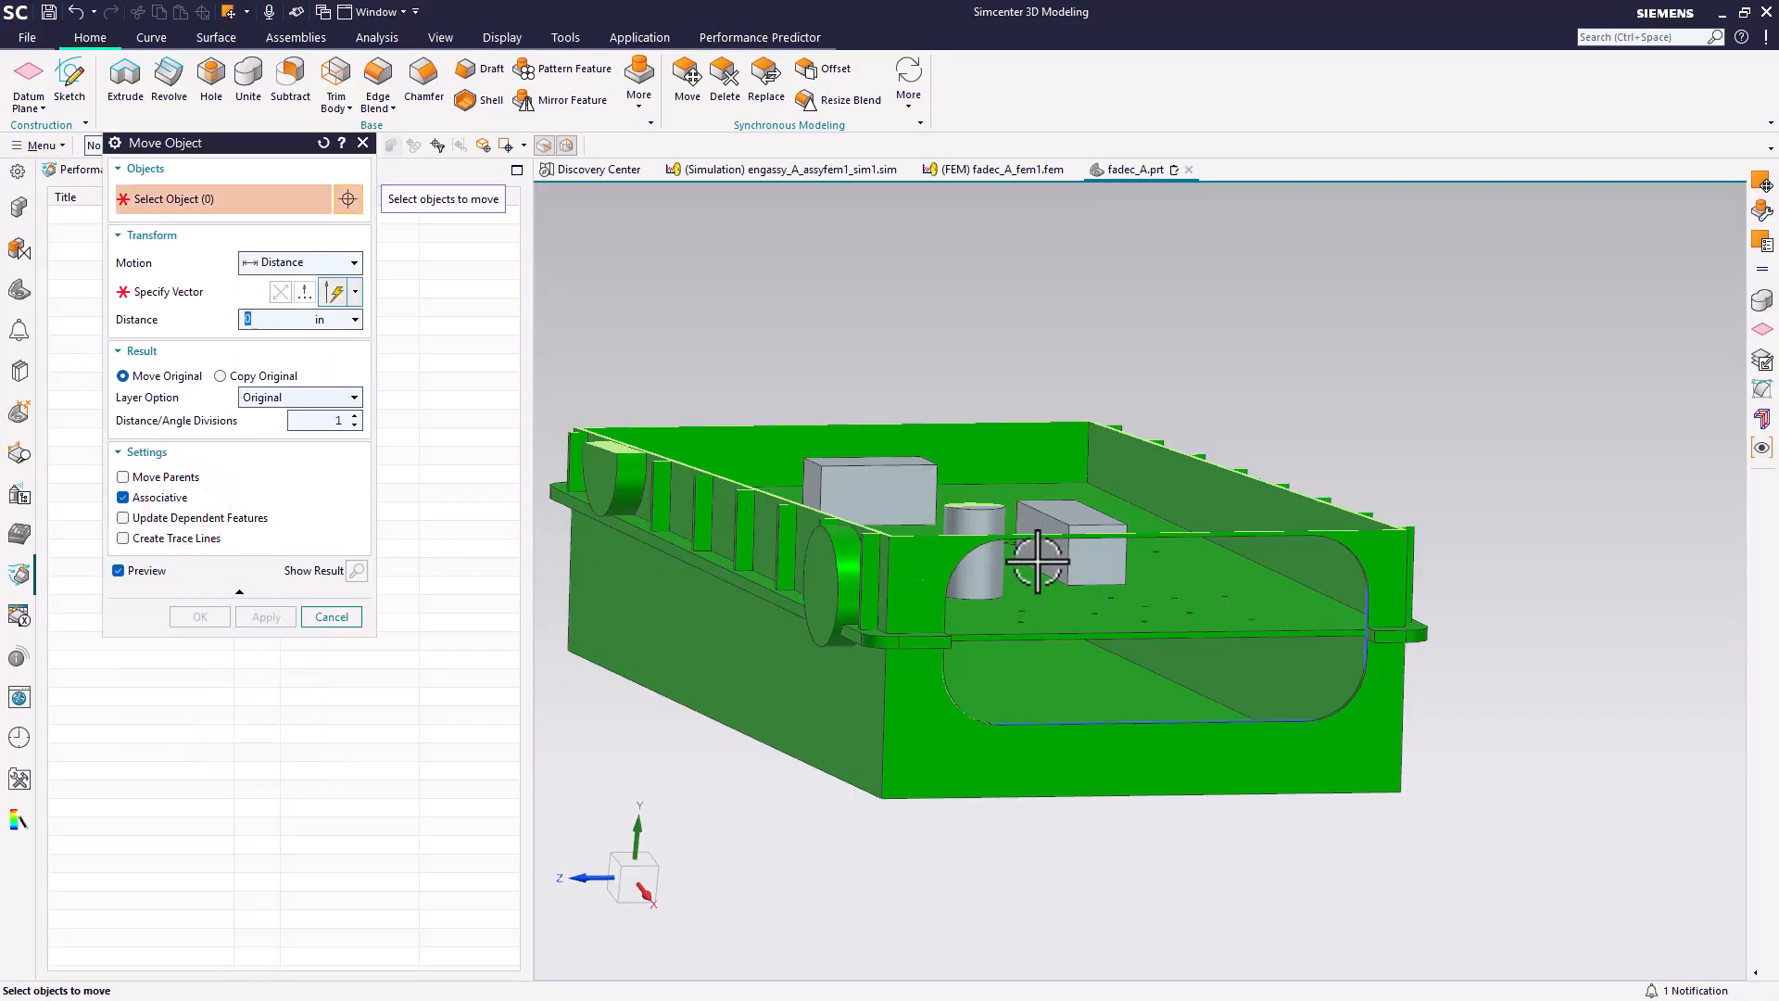
click(1079, 559)
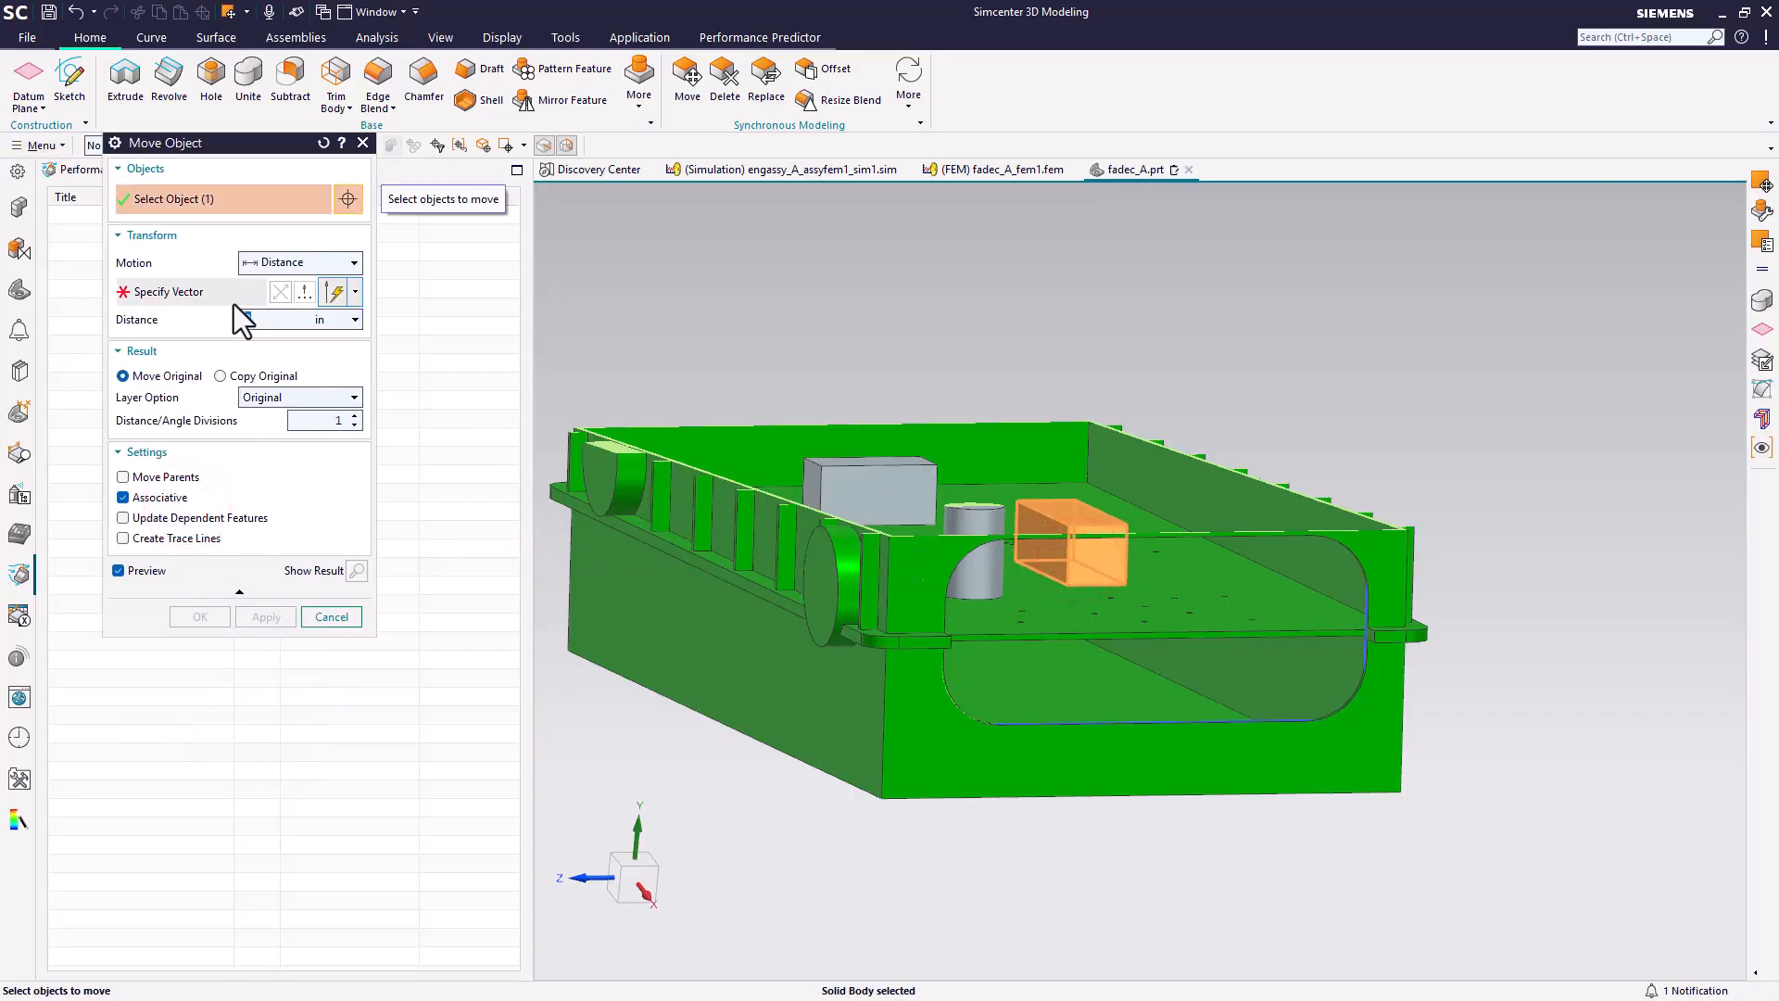
click(219, 288)
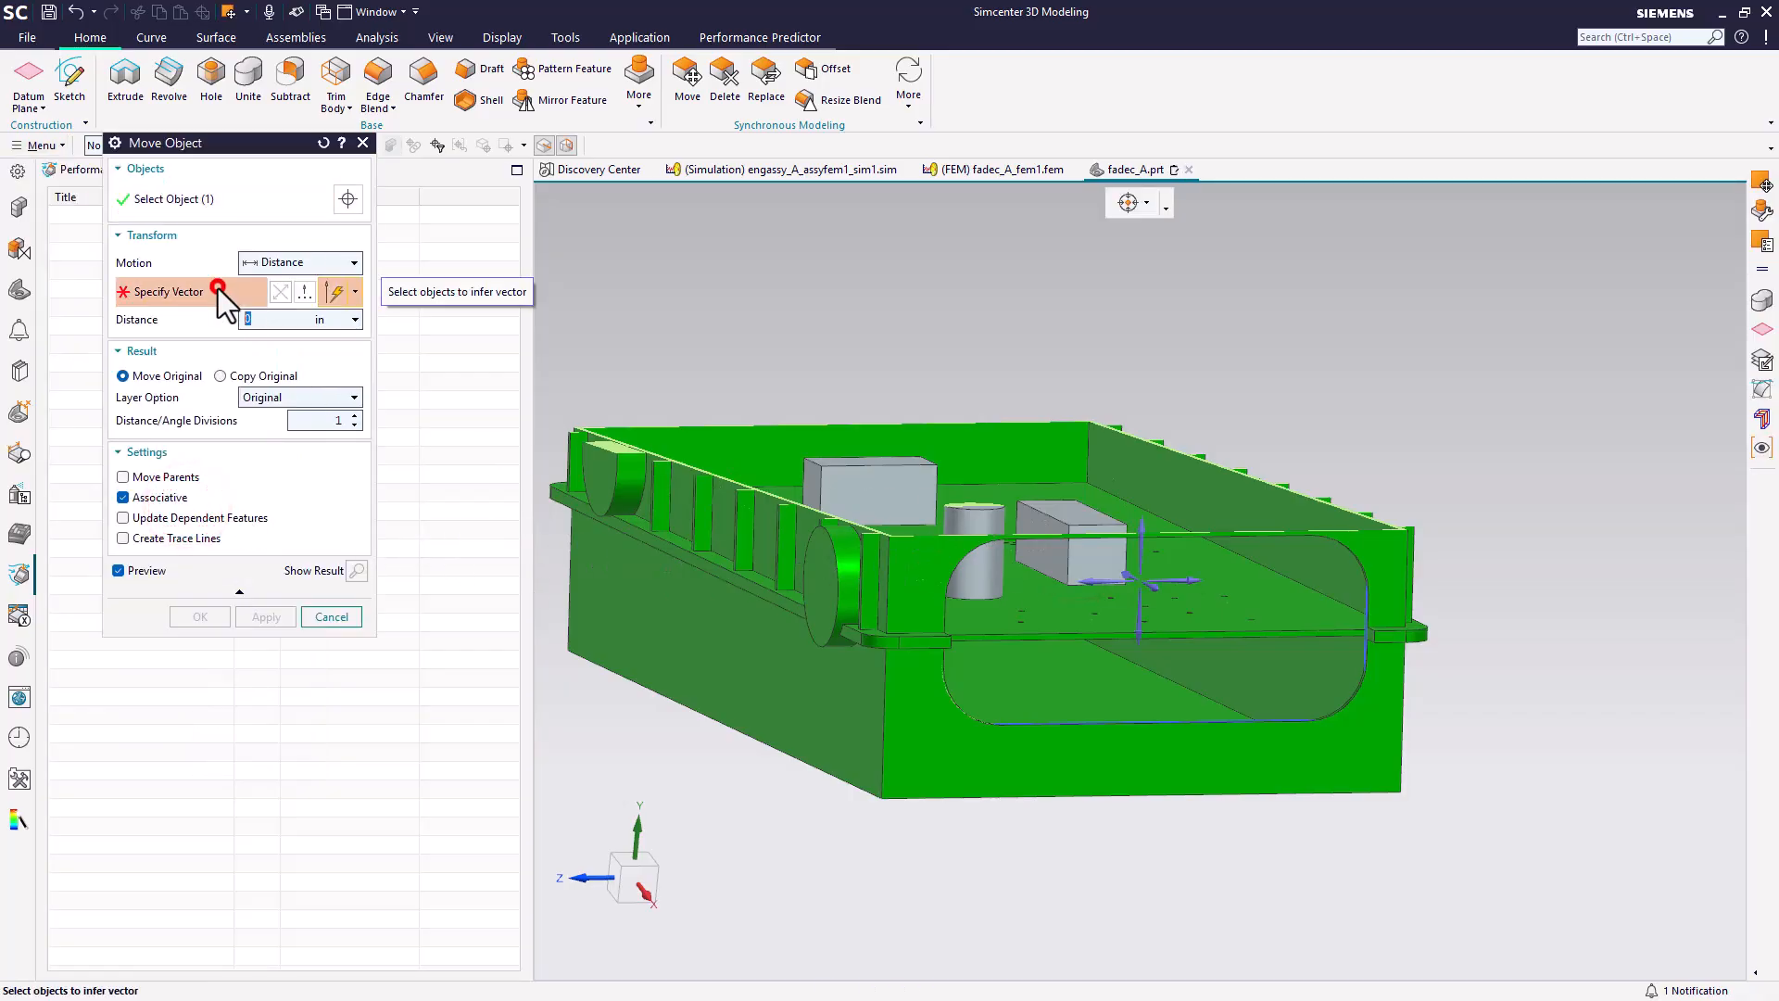
click(836, 777)
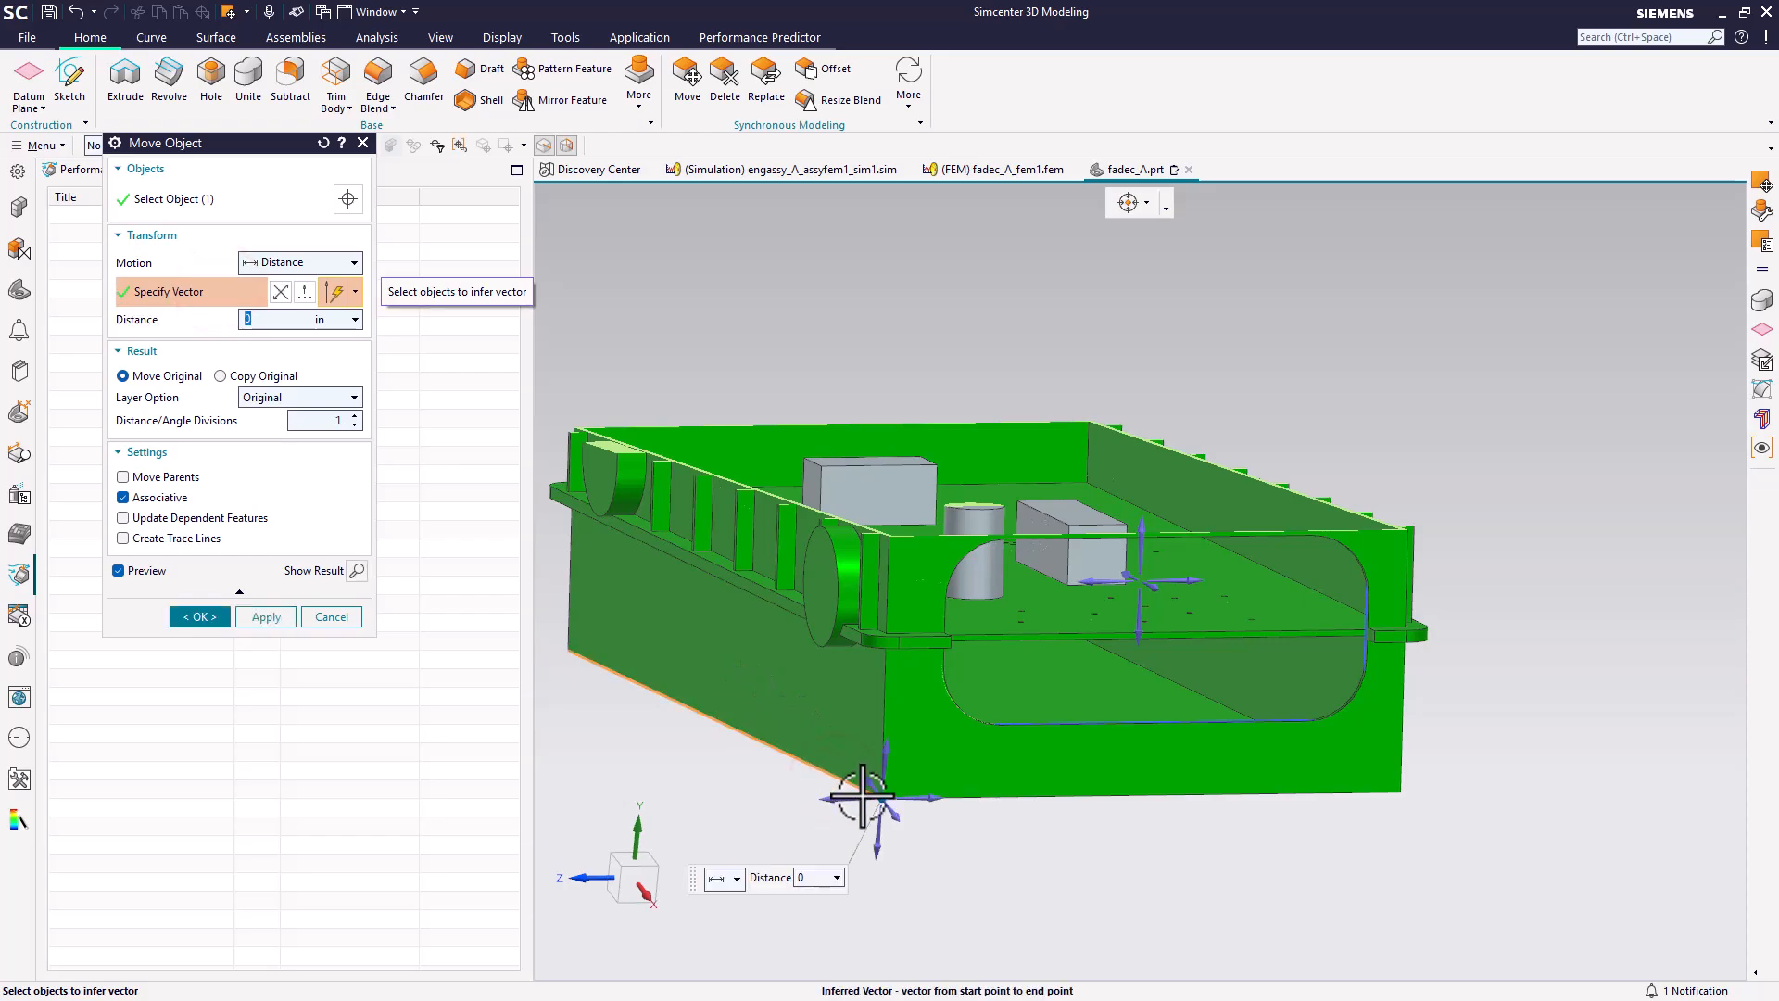
text(1.5)
key(Return)
drag(905, 814, 931, 828)
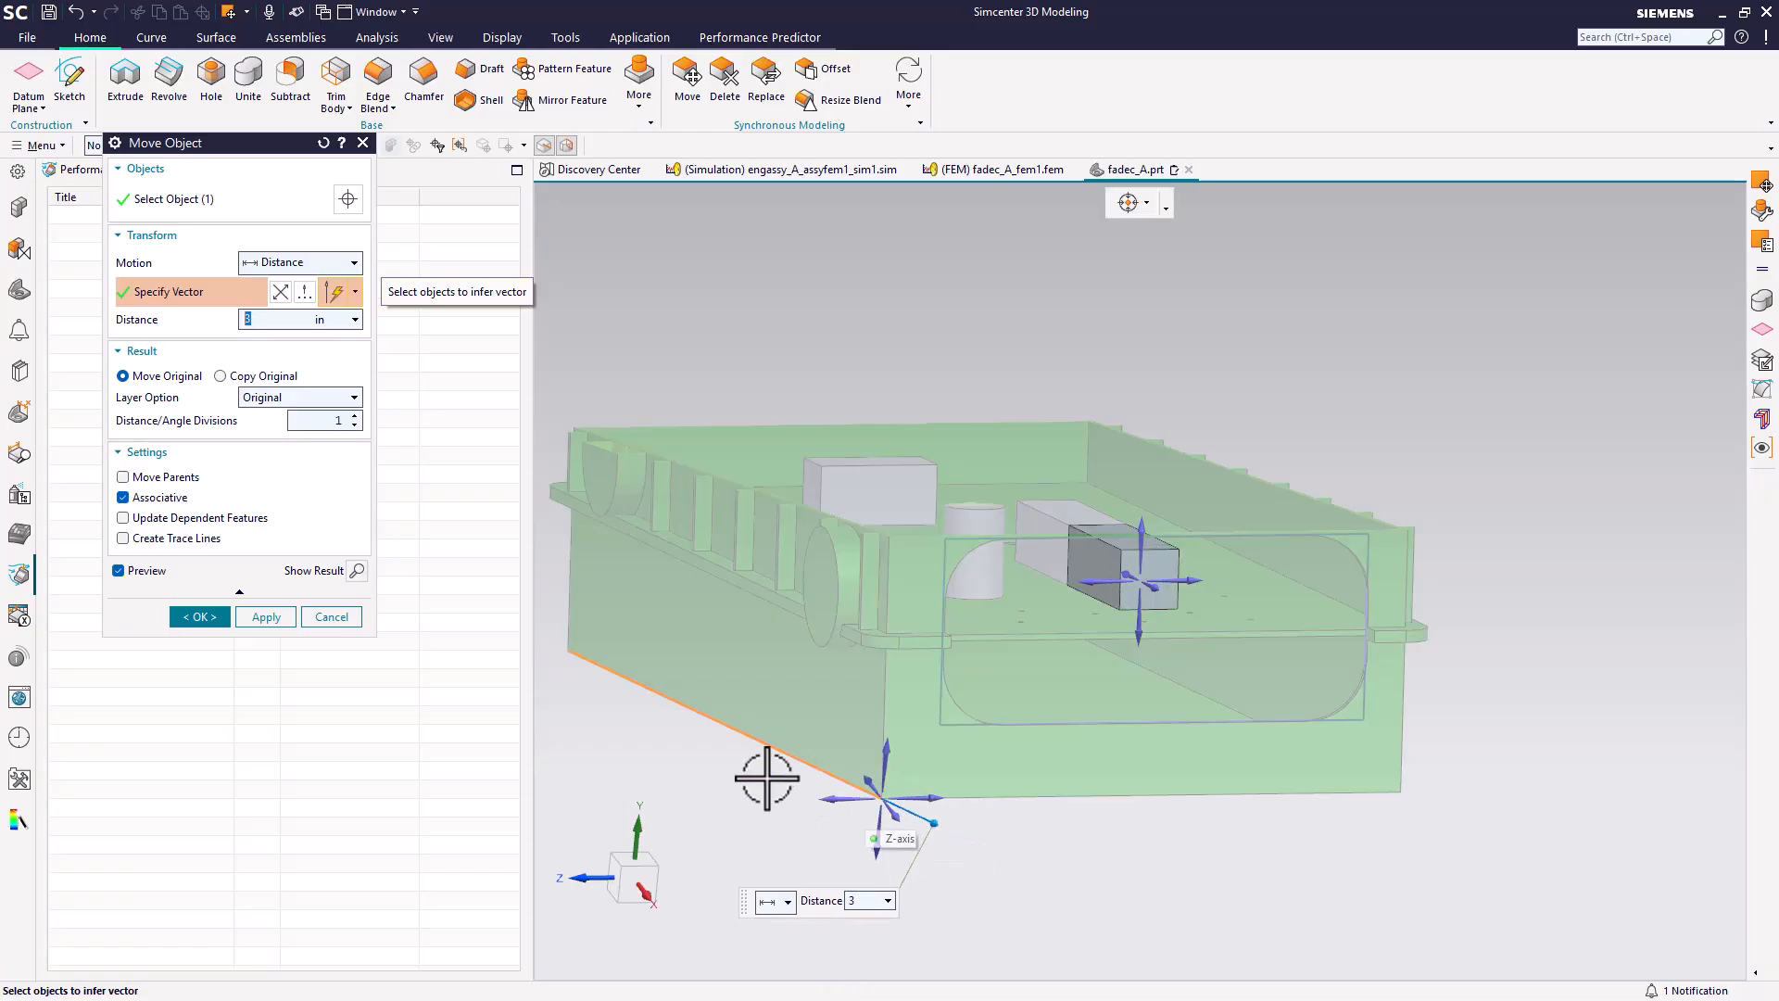
click(199, 618)
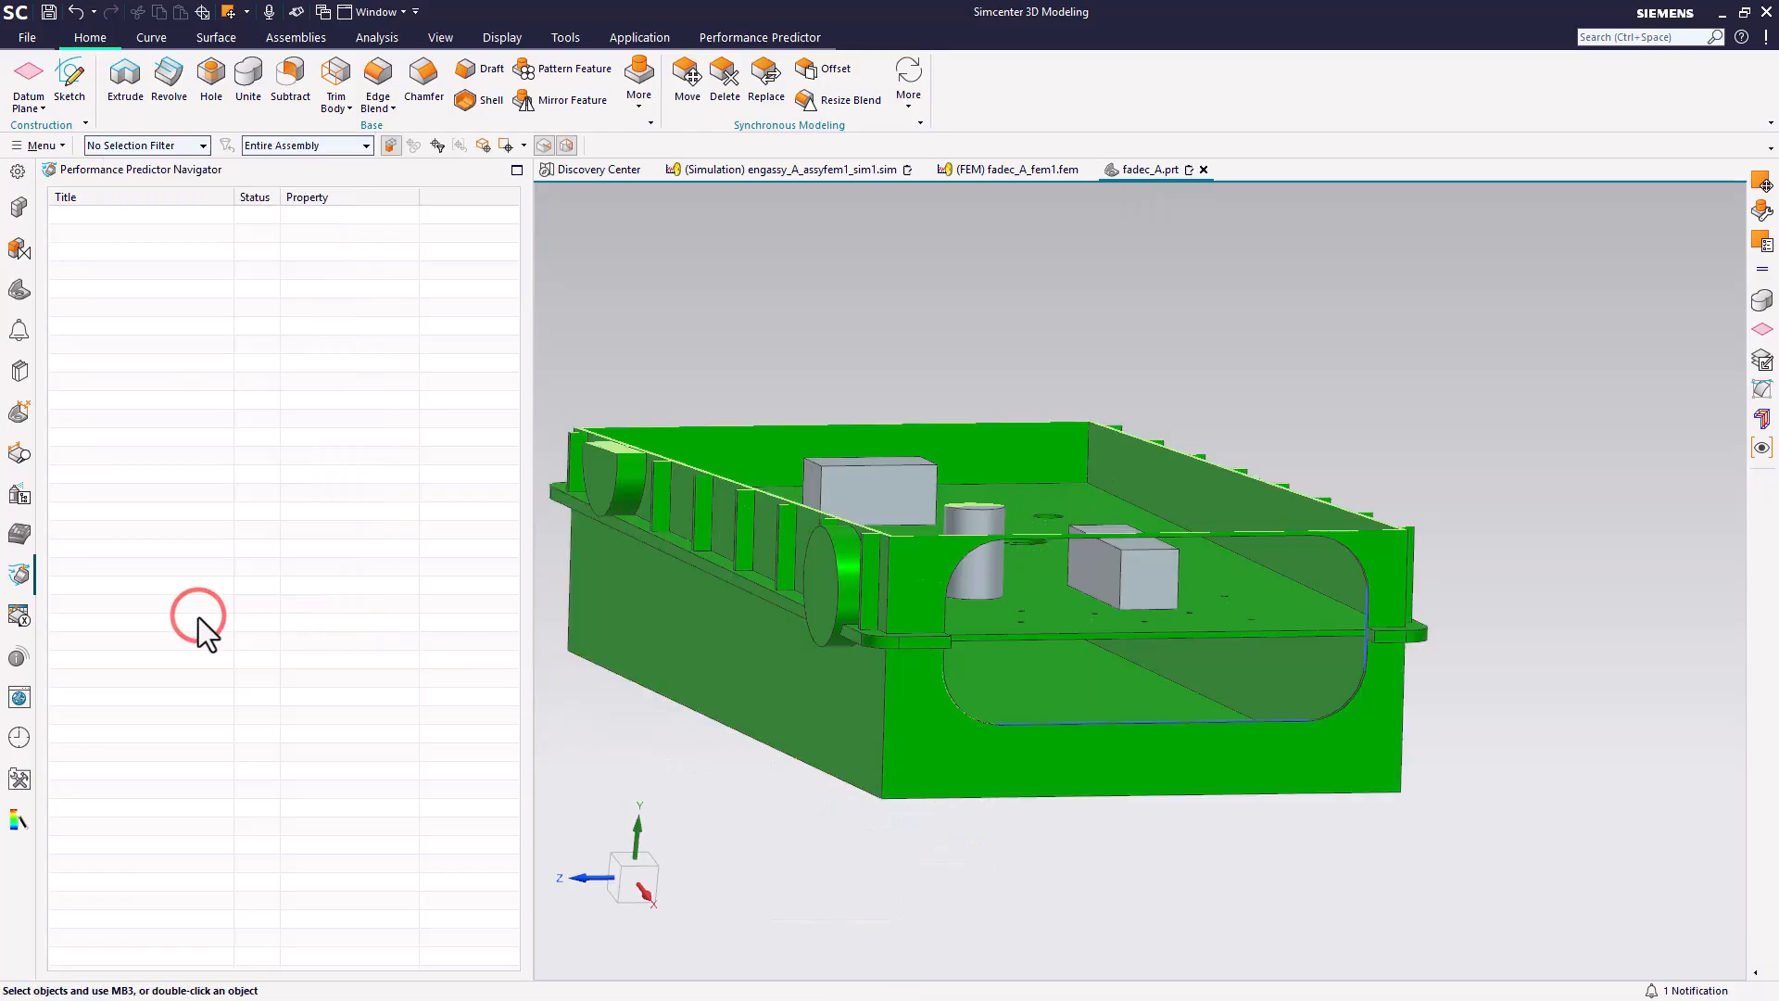
- Display the fadec_A_fem1 FEM, dismiss the update log, and examine the block and its mesh connection inside the enclosure
click(1037, 172)
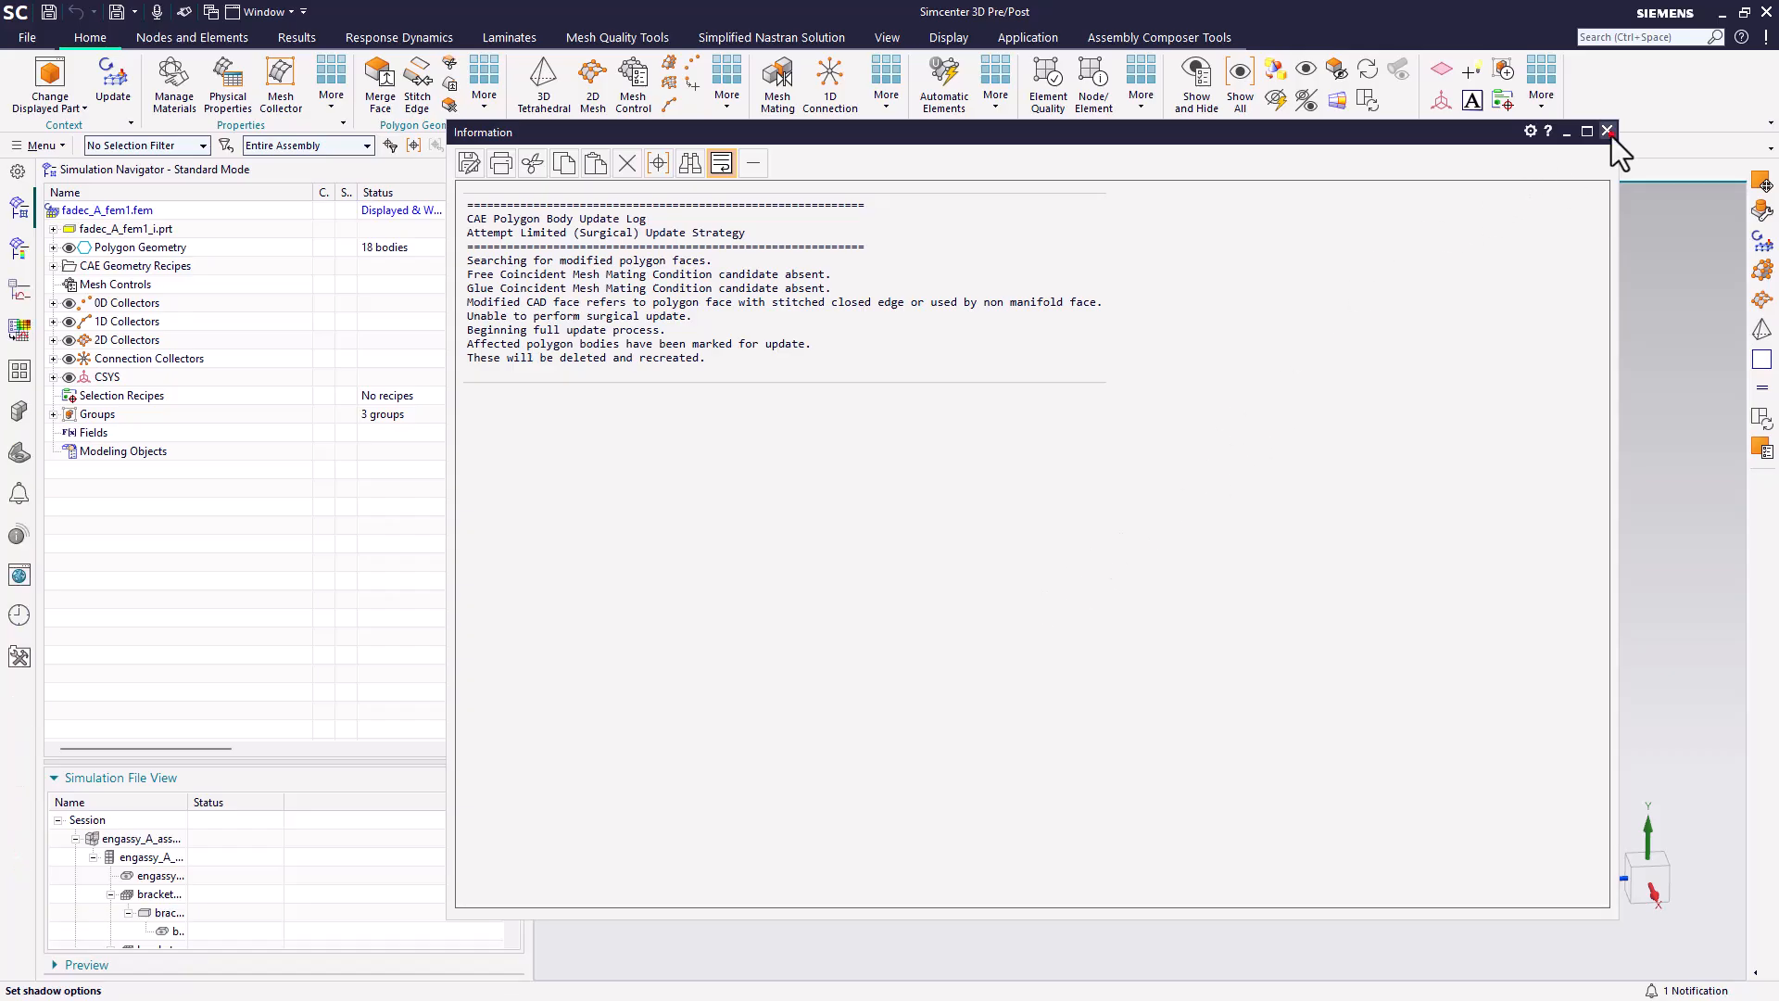
click(1608, 131)
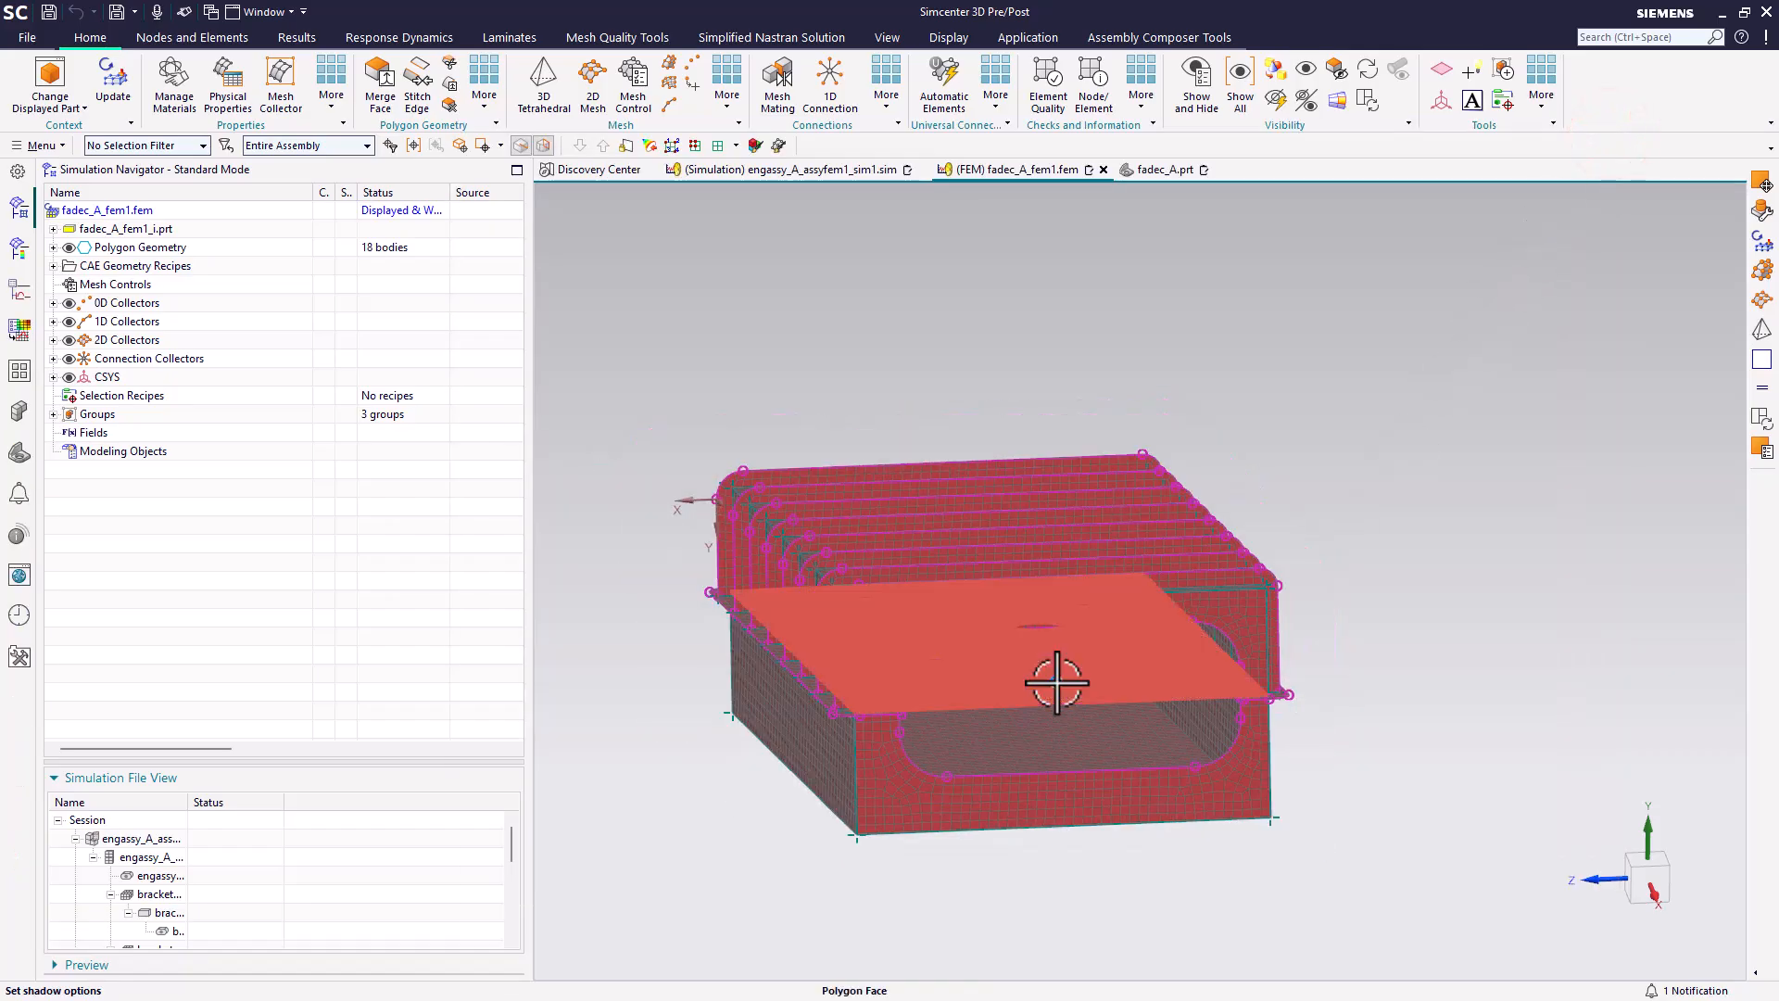
scroll(1072, 656, up, 5)
scroll(1088, 669, up, 2)
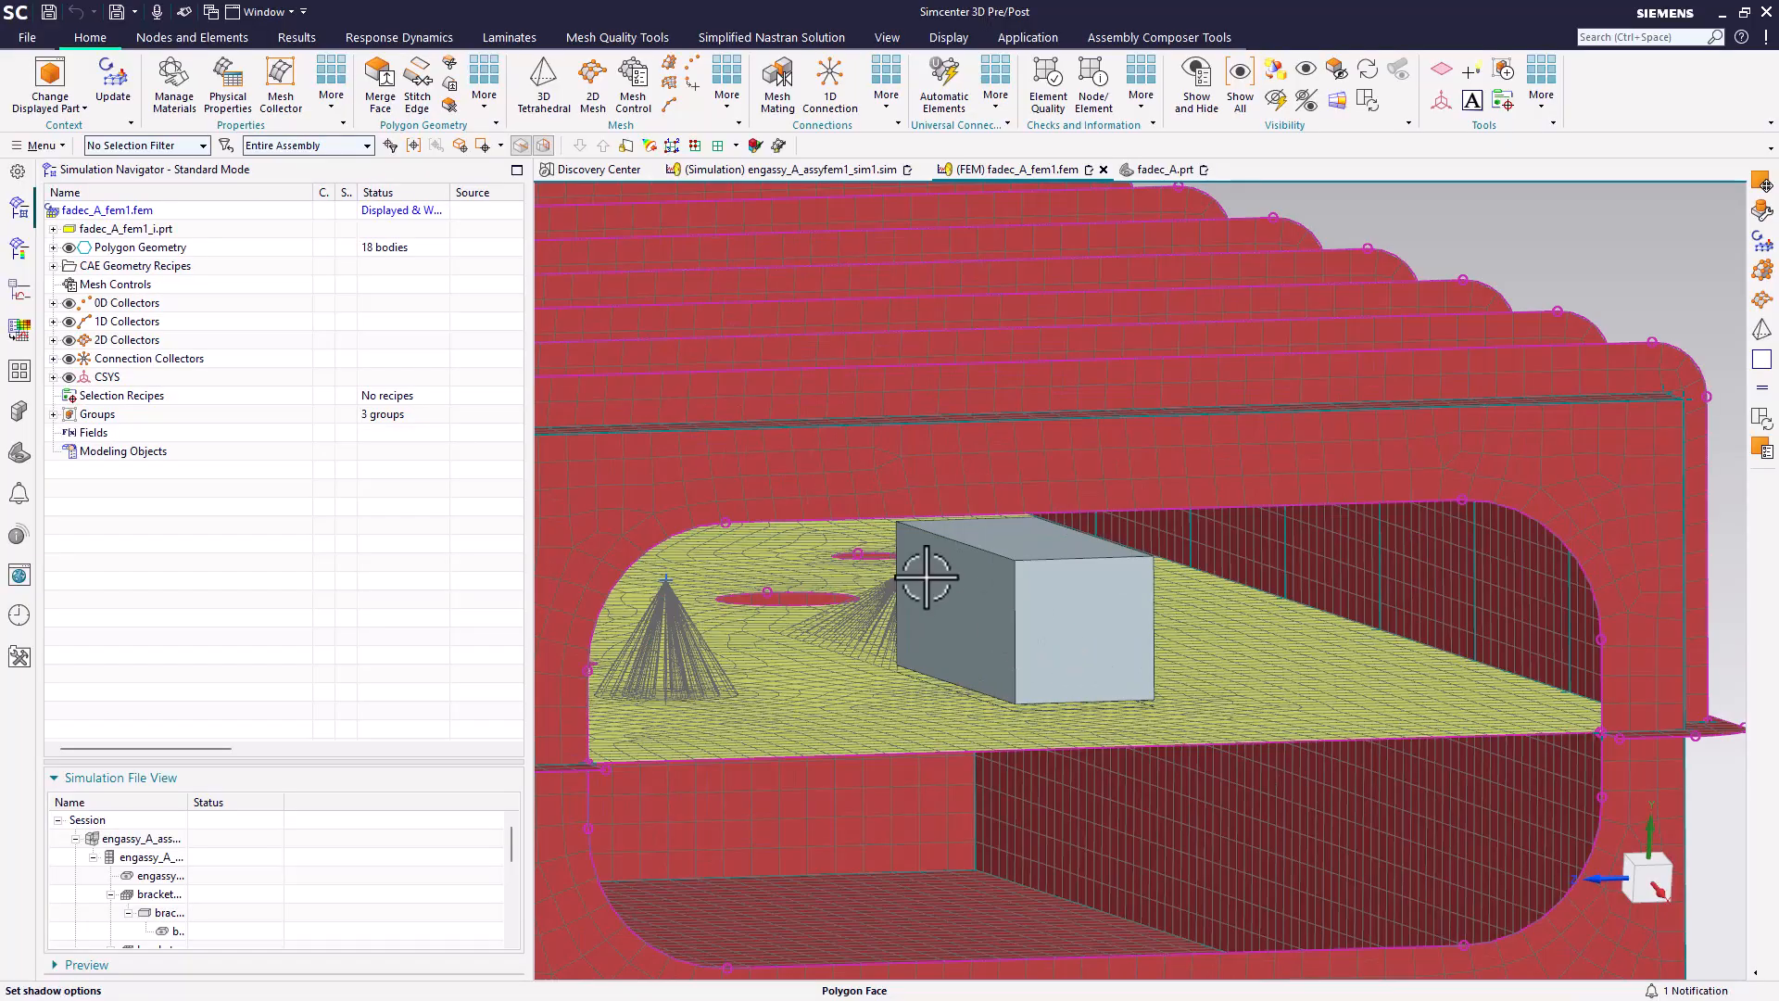
- Hide the polygon body FADEC_A_FEM1_I (37) and update the FEM to match the moved block
click(53, 248)
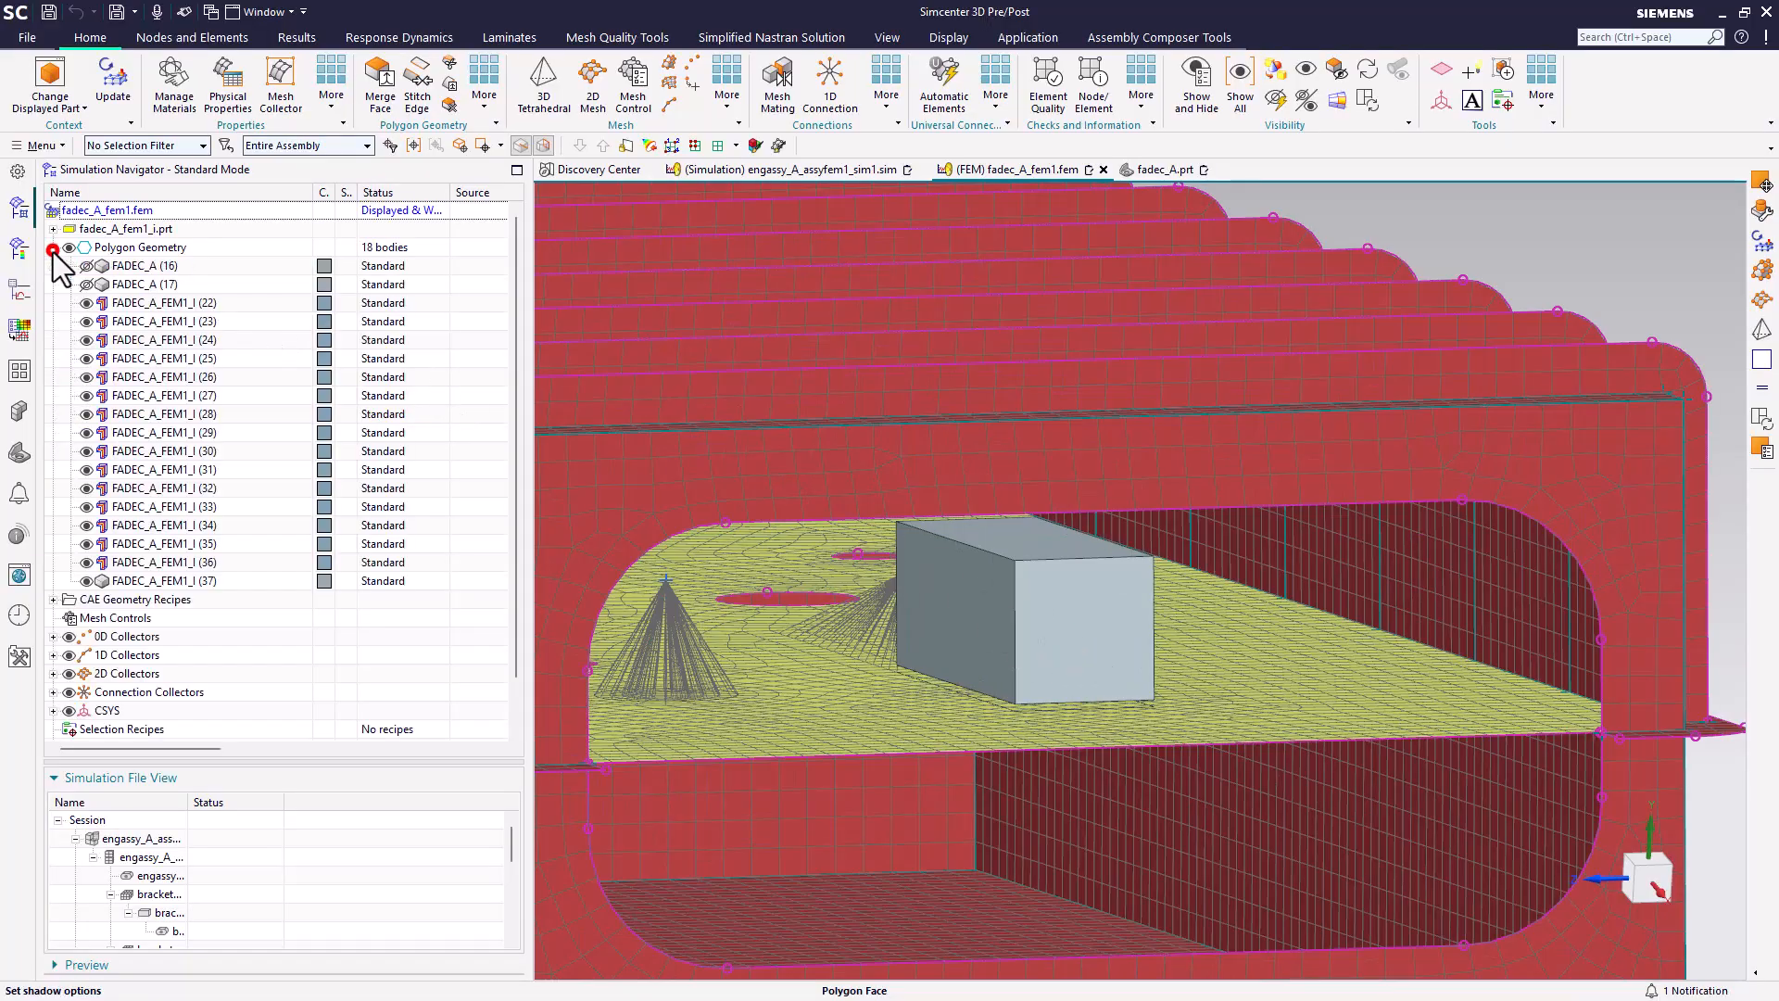
click(86, 581)
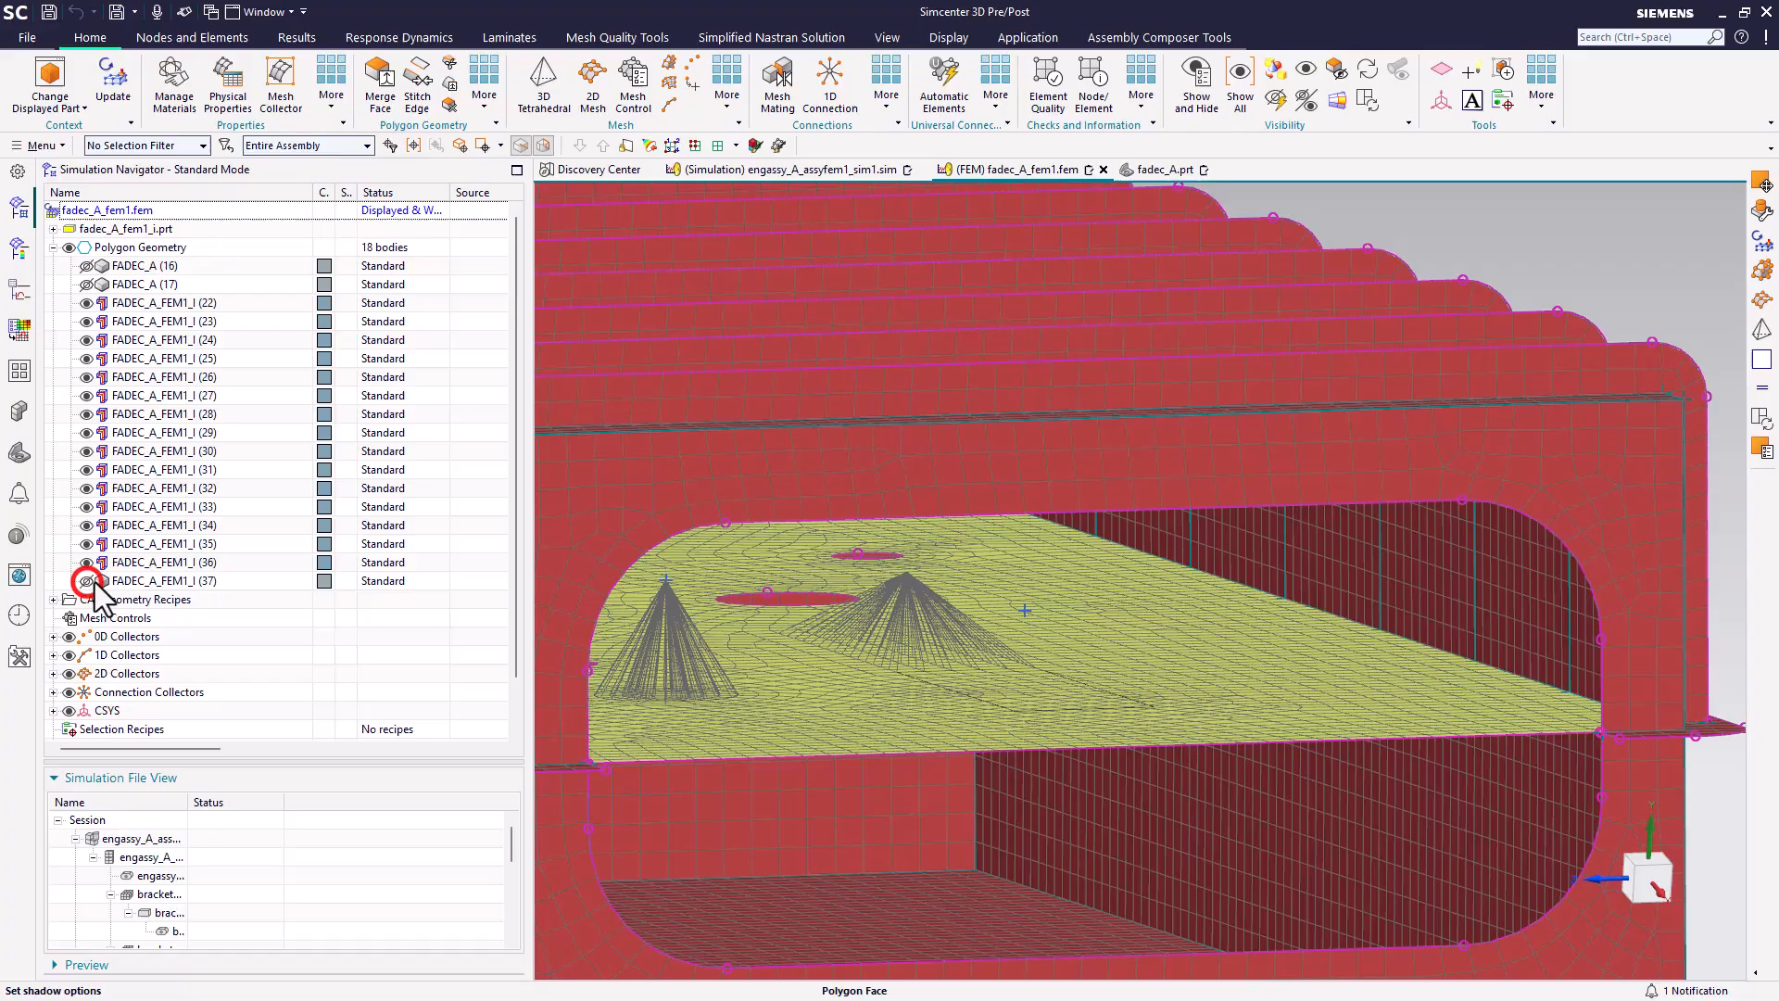
click(113, 83)
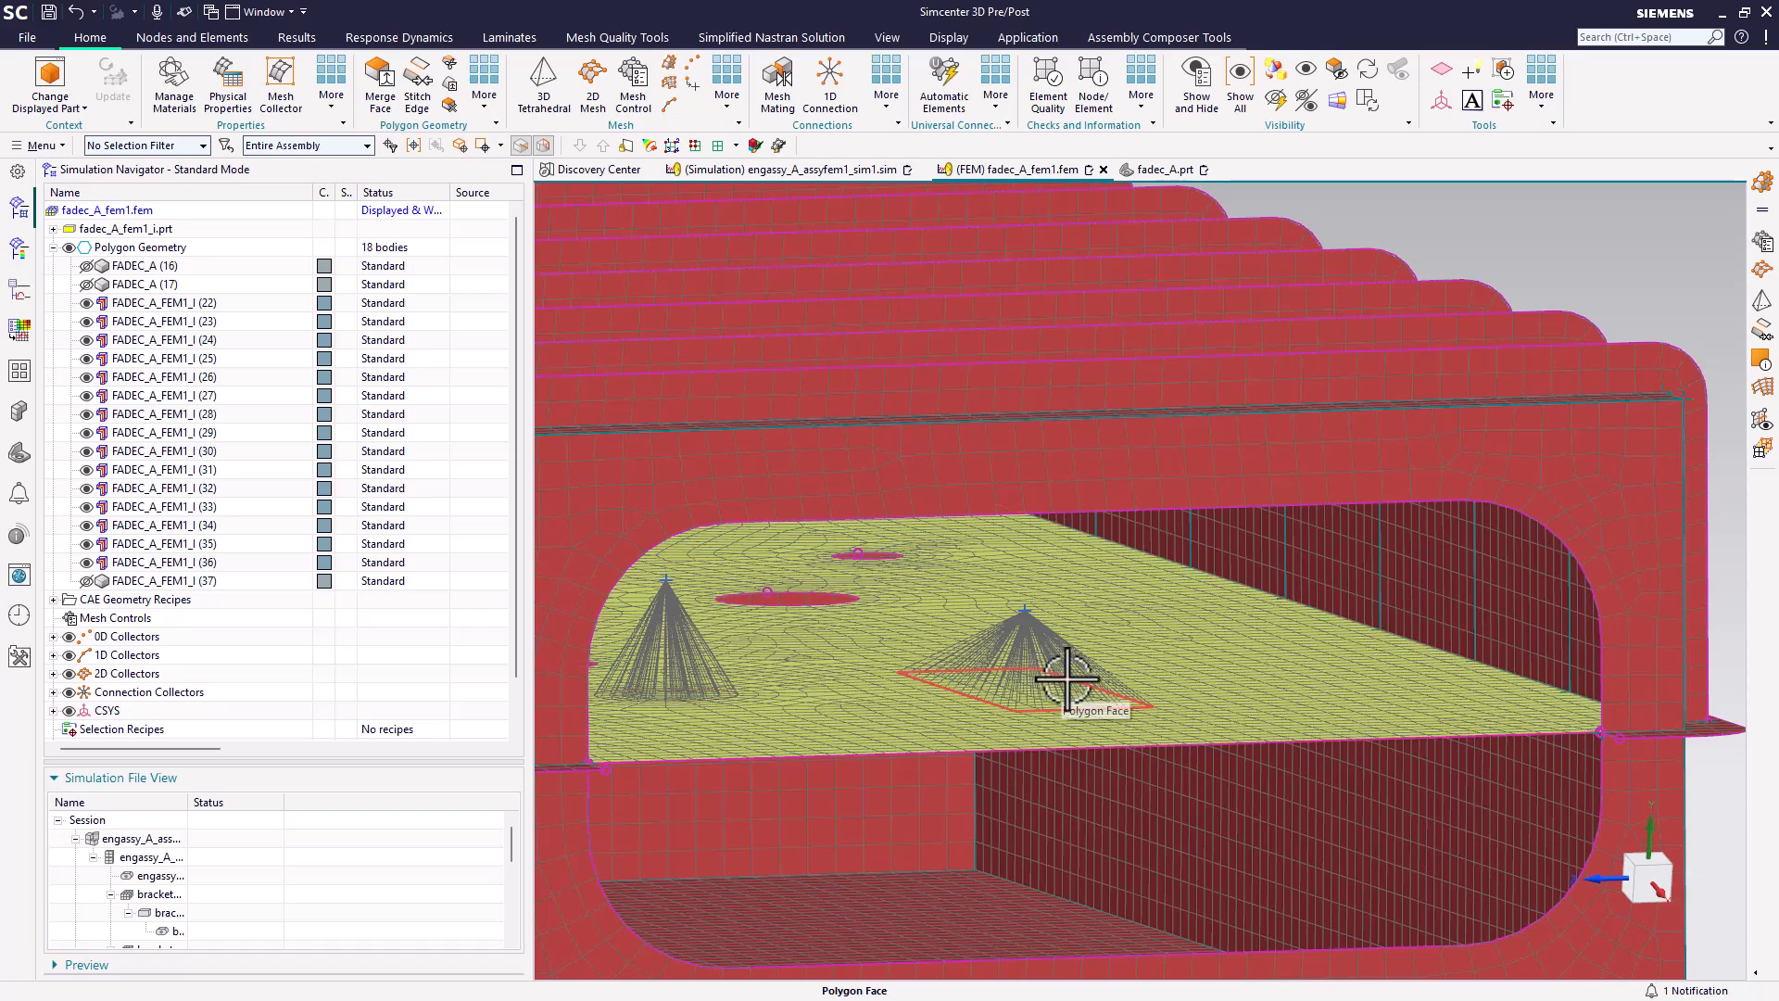
scroll(1262, 739, down, 6)
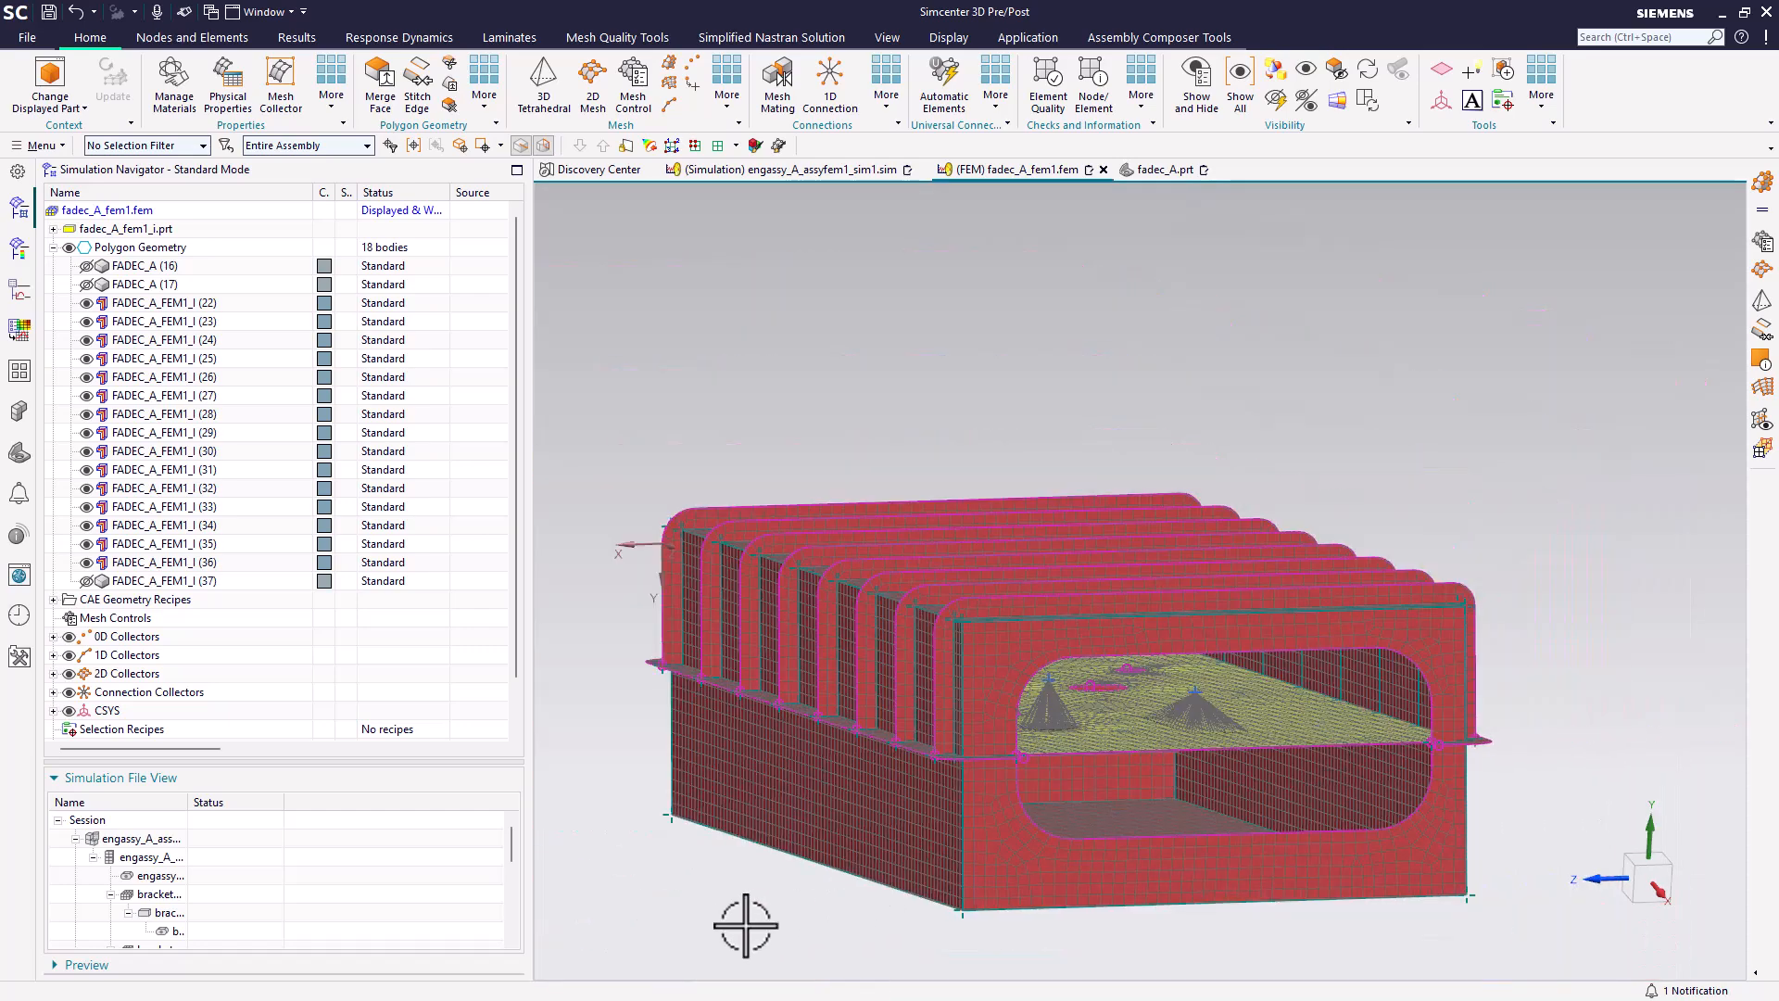
- Display the assembly FEM engassy_A_assyfem1 and examine the block's connection mesh on the plate inside the enclosure
drag(190, 796, 254, 797)
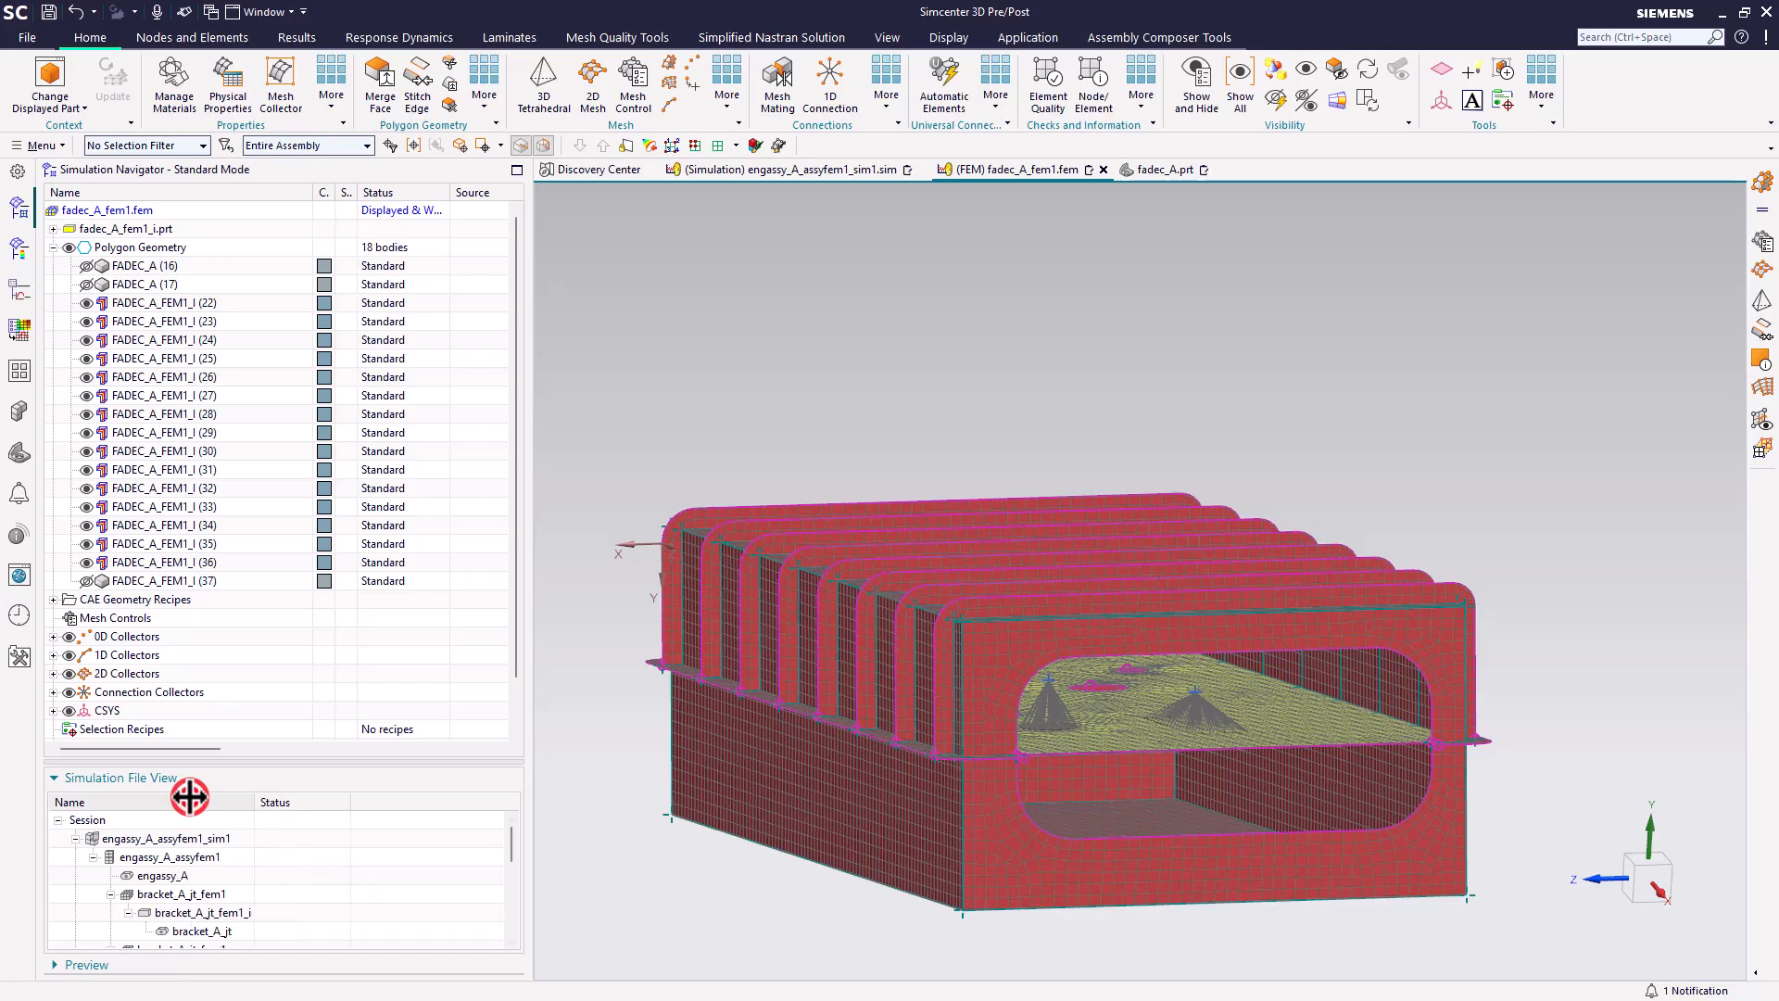
double_click(171, 854)
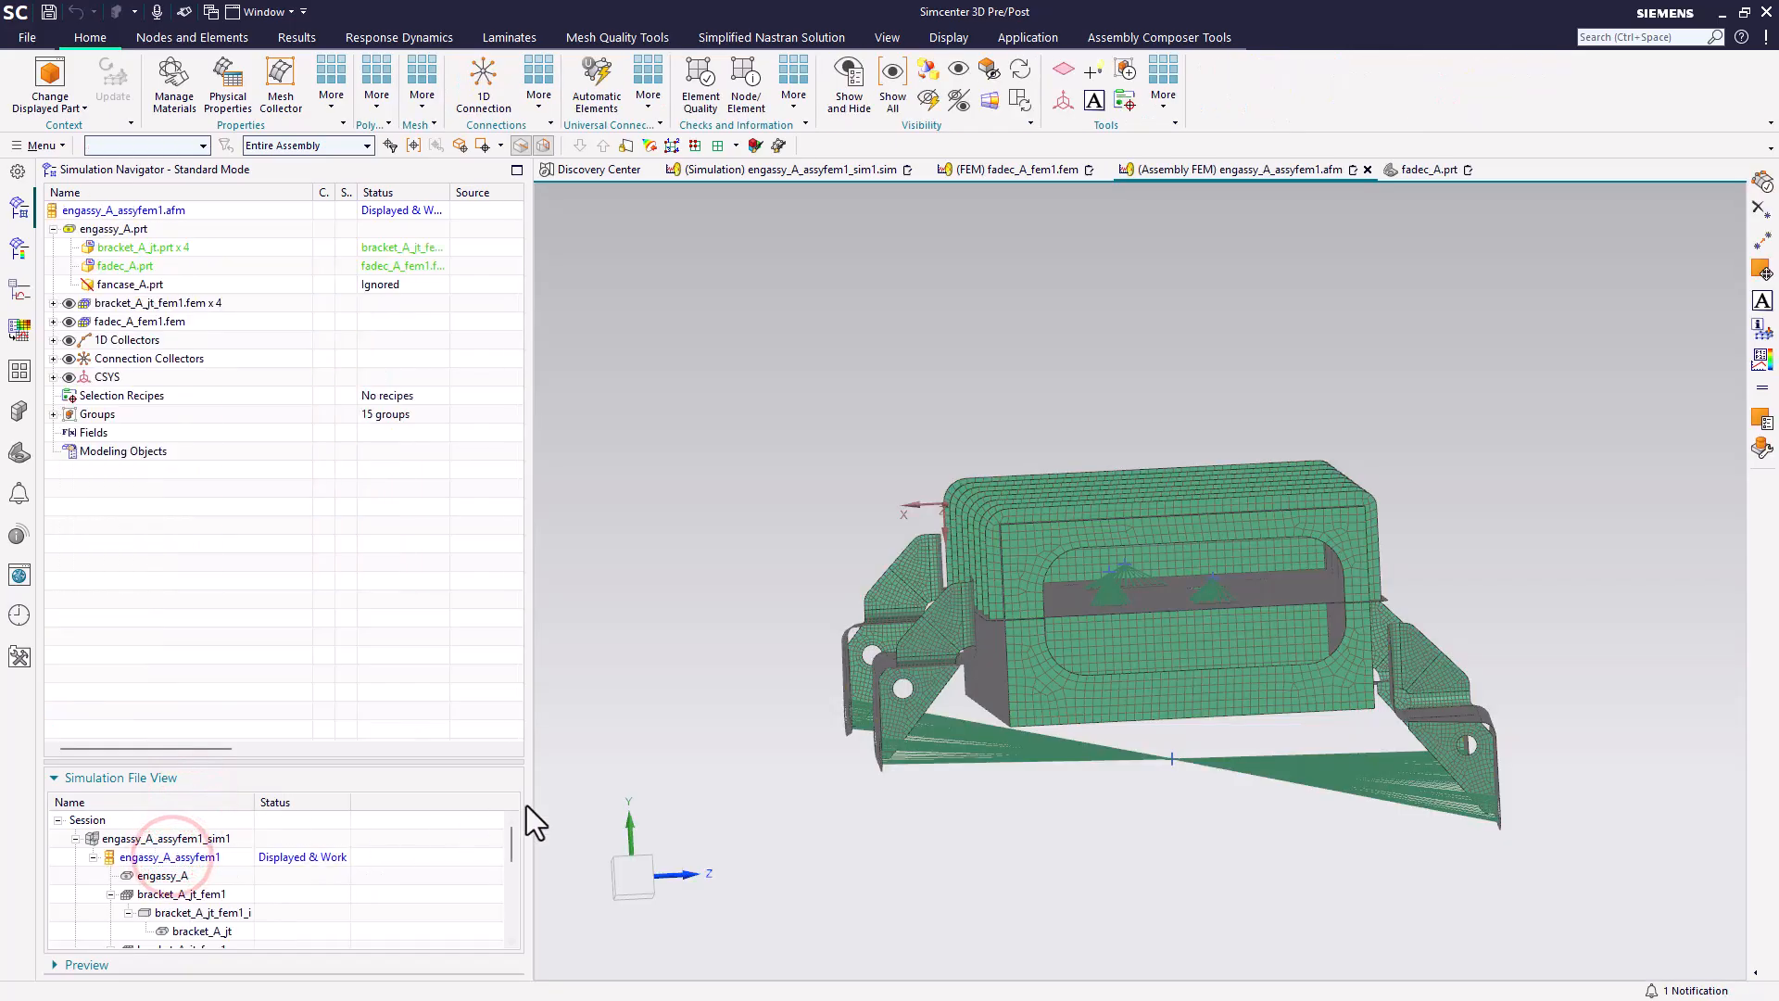
middle_drag(1014, 681, 1047, 693)
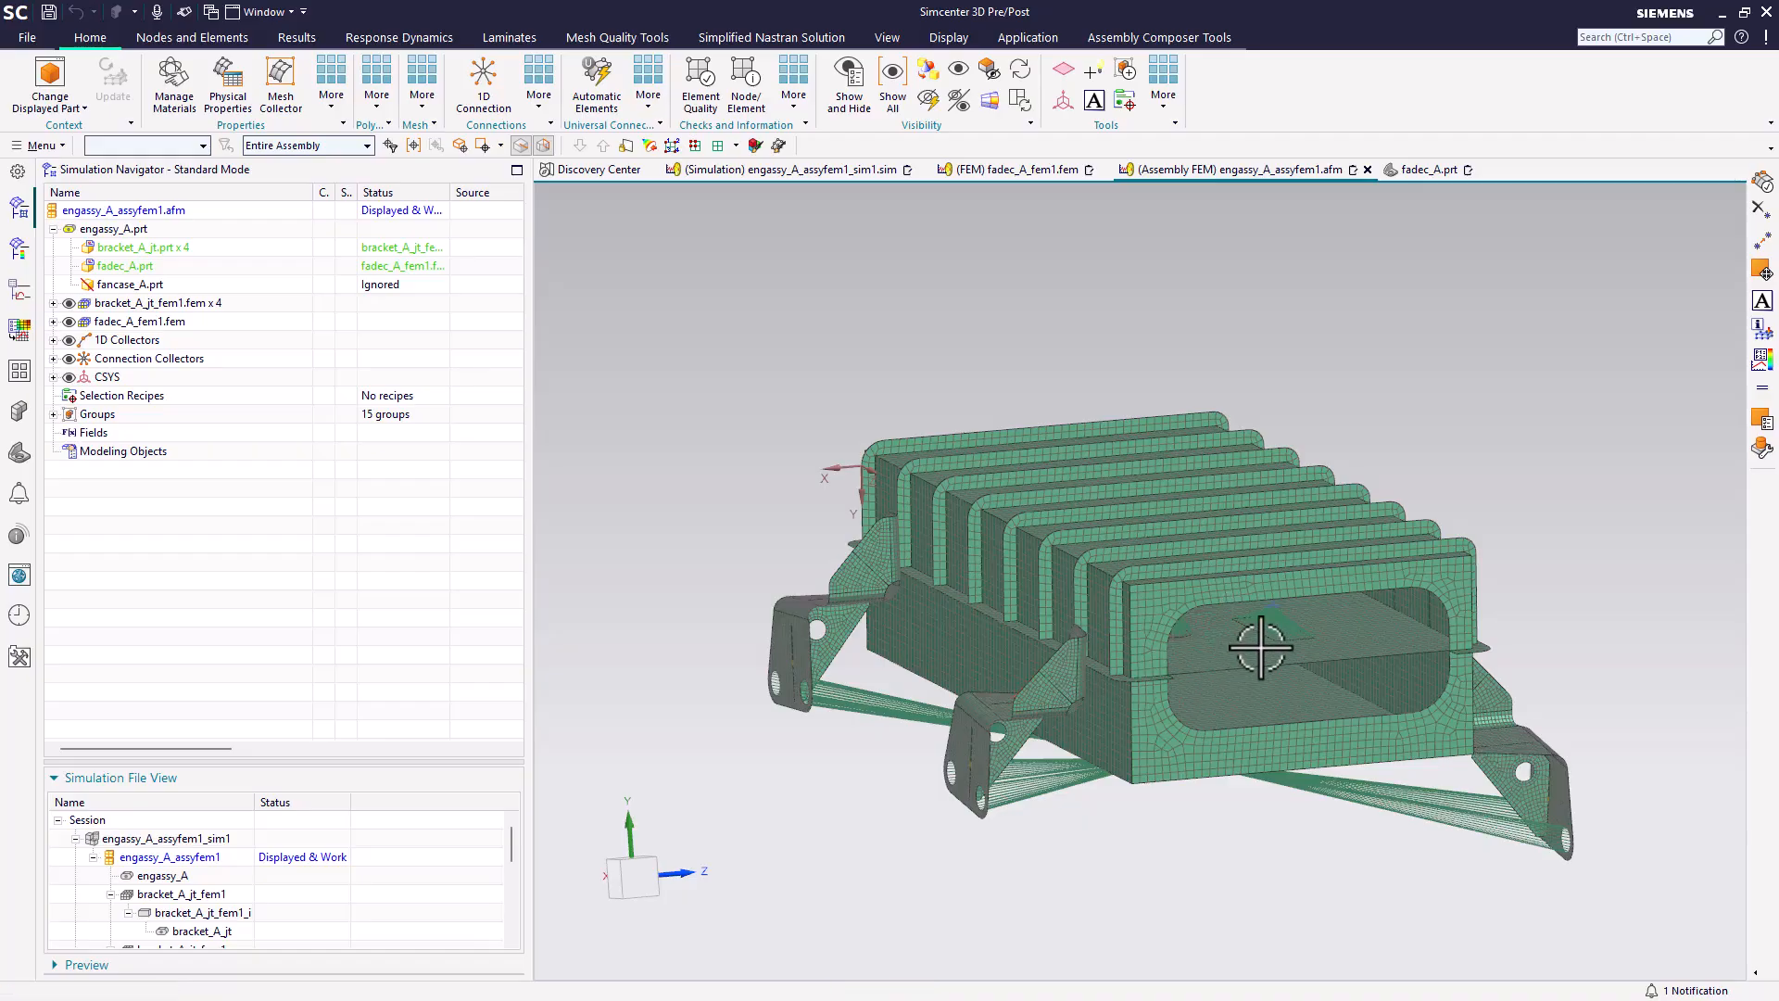
scroll(1288, 640, up, 5)
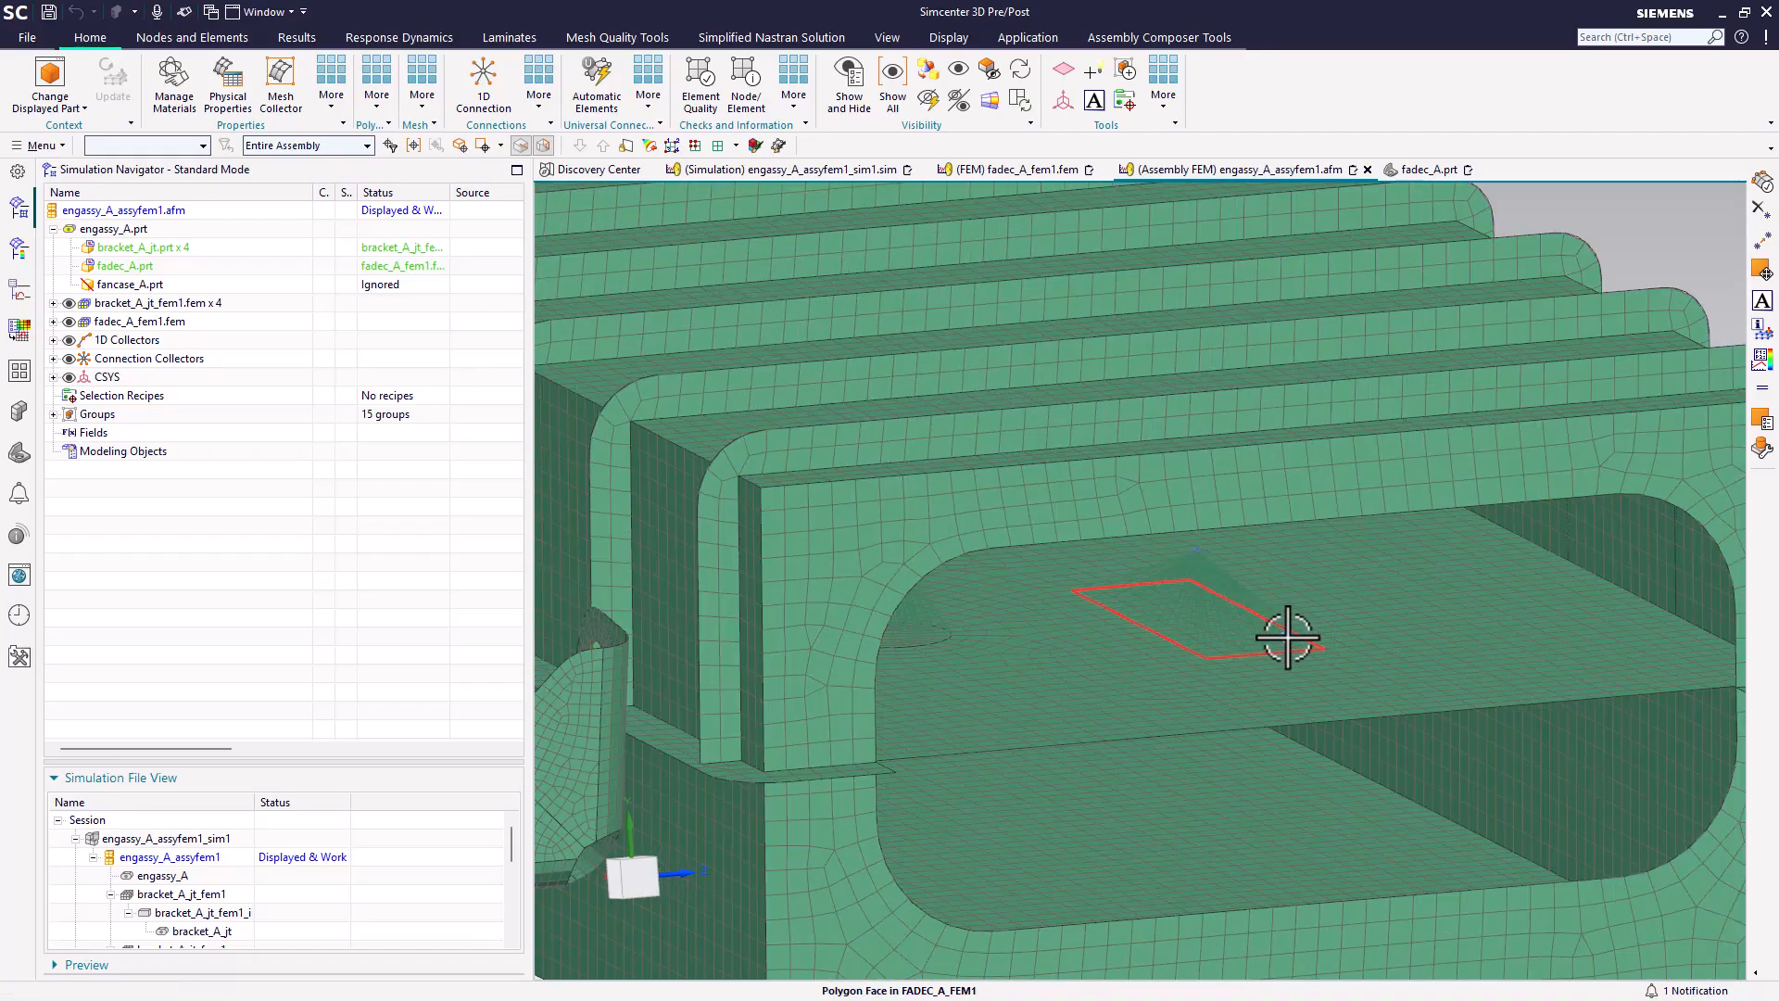
mouse_move(1288, 640)
middle_down()
mouse_move(1287, 620)
mouse_move(1303, 633)
middle_up()
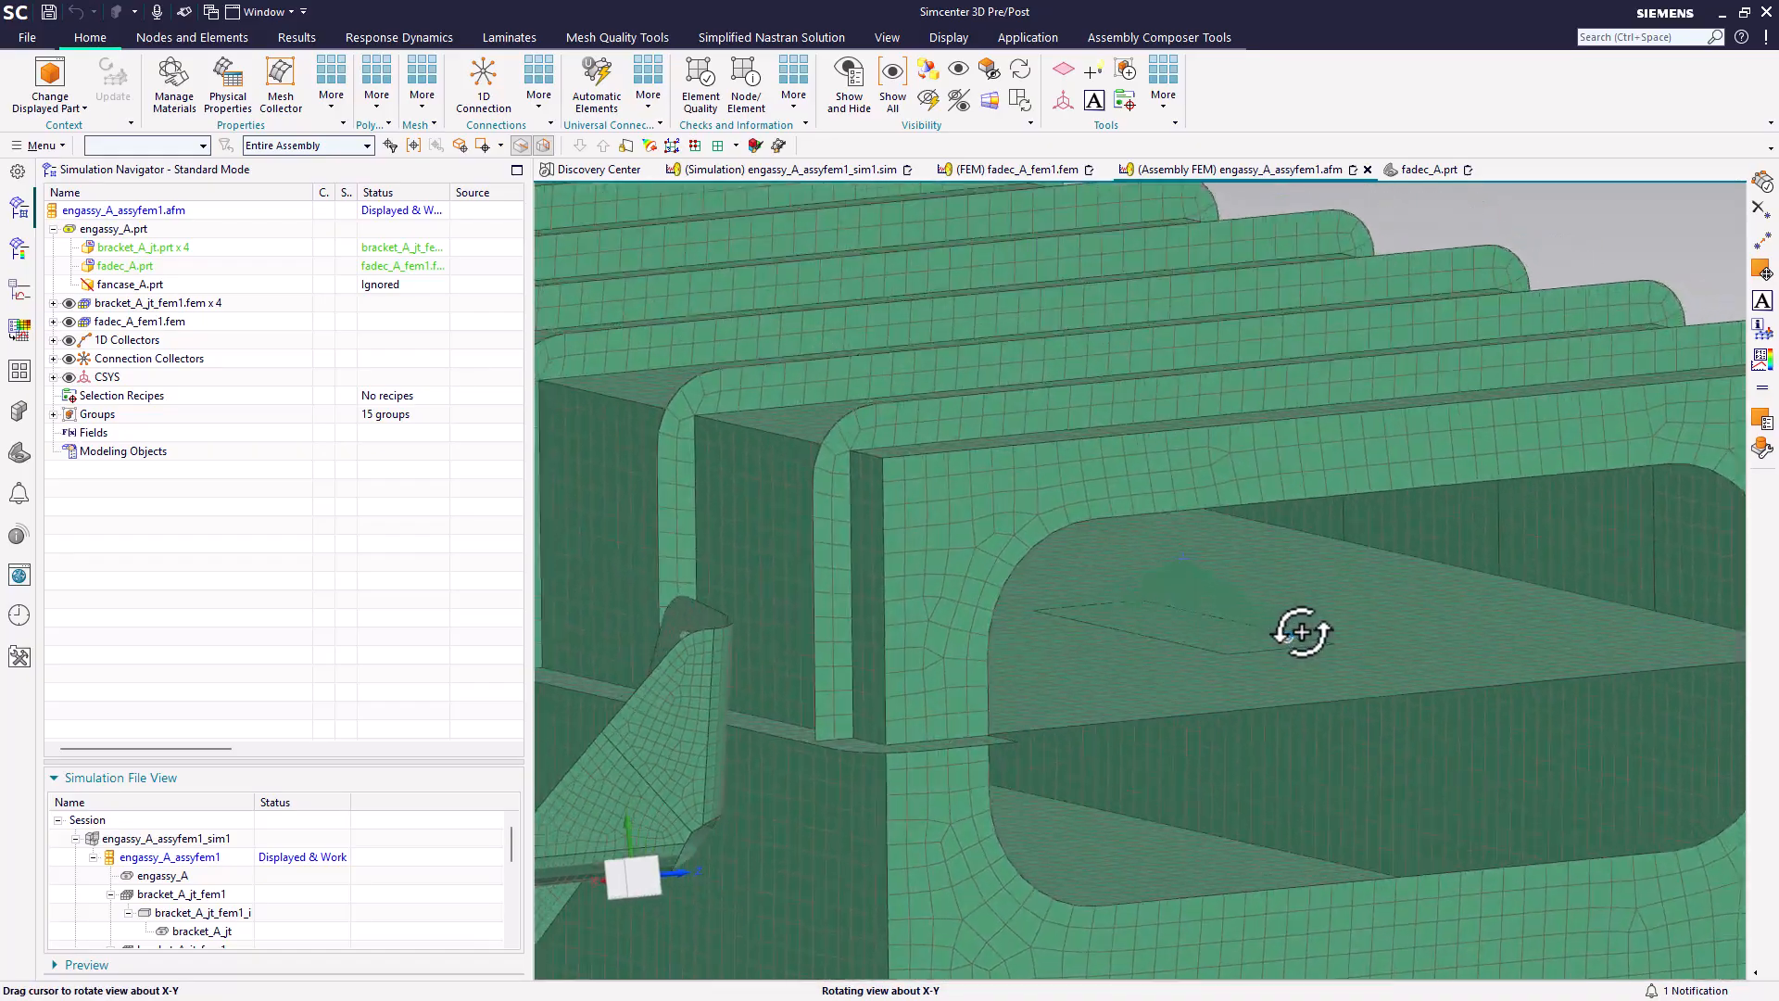
key(ctrl+f)
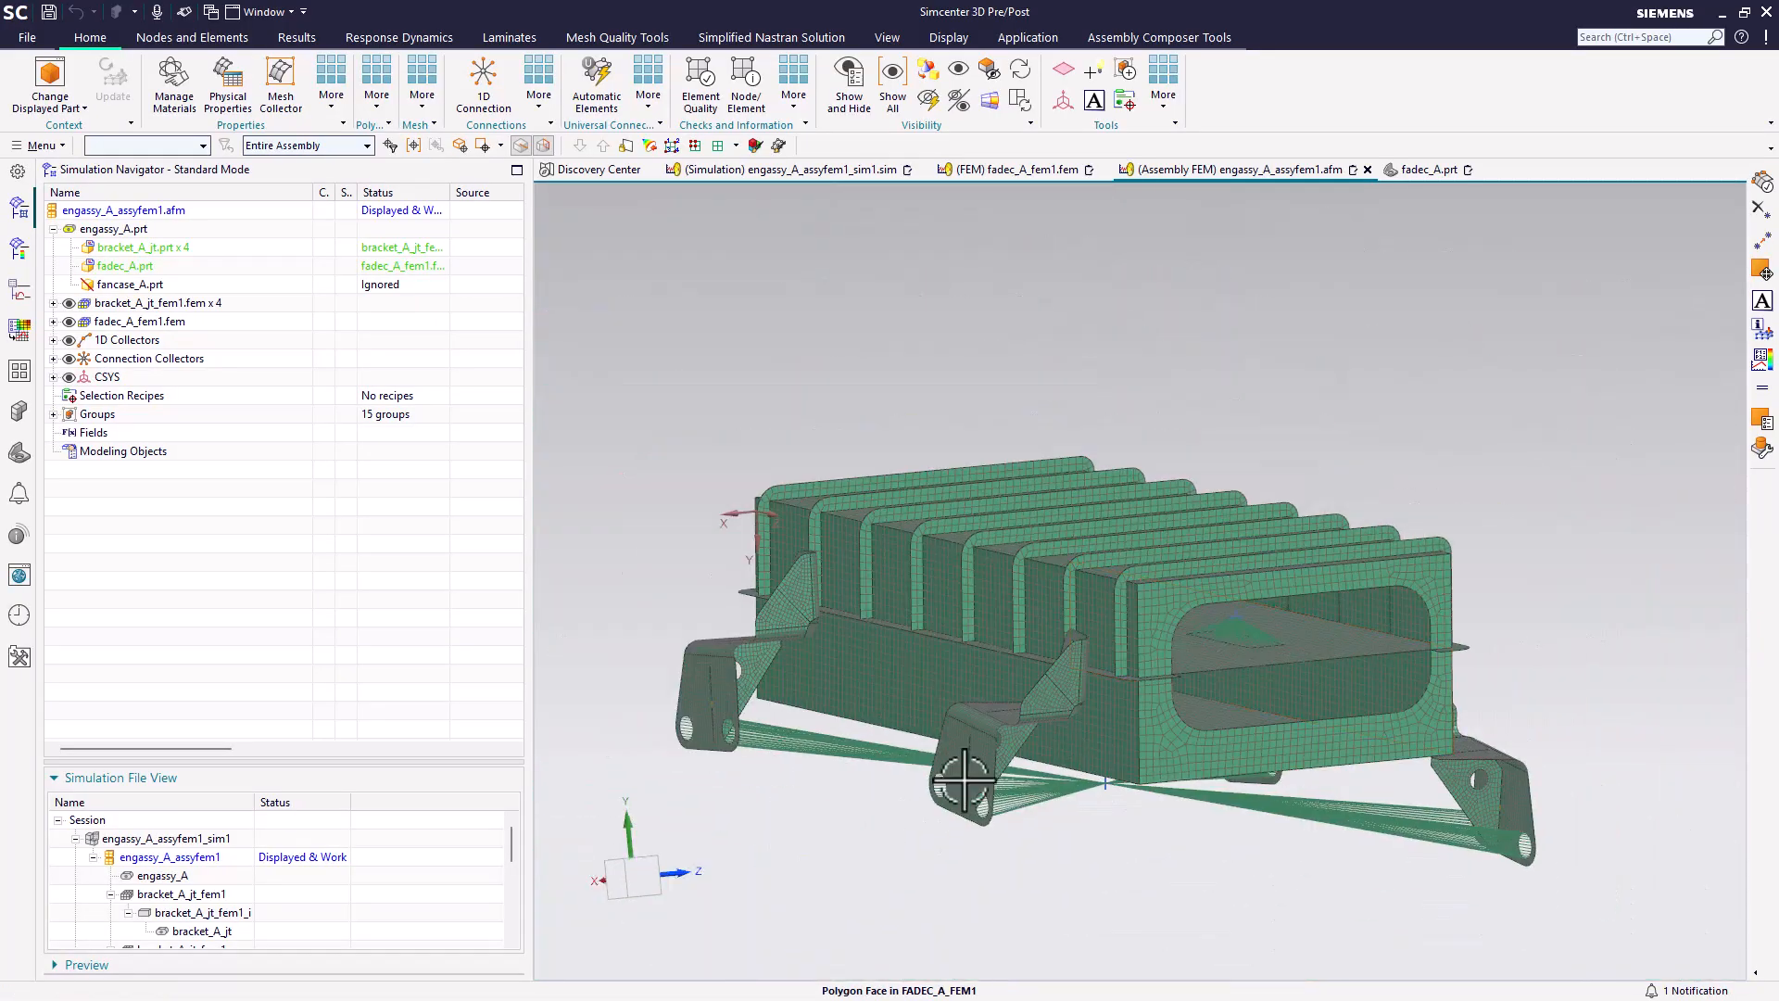
- Display the engassy_A CAD assembly and switch it to the Modeling application
scroll(230, 906, down, 3)
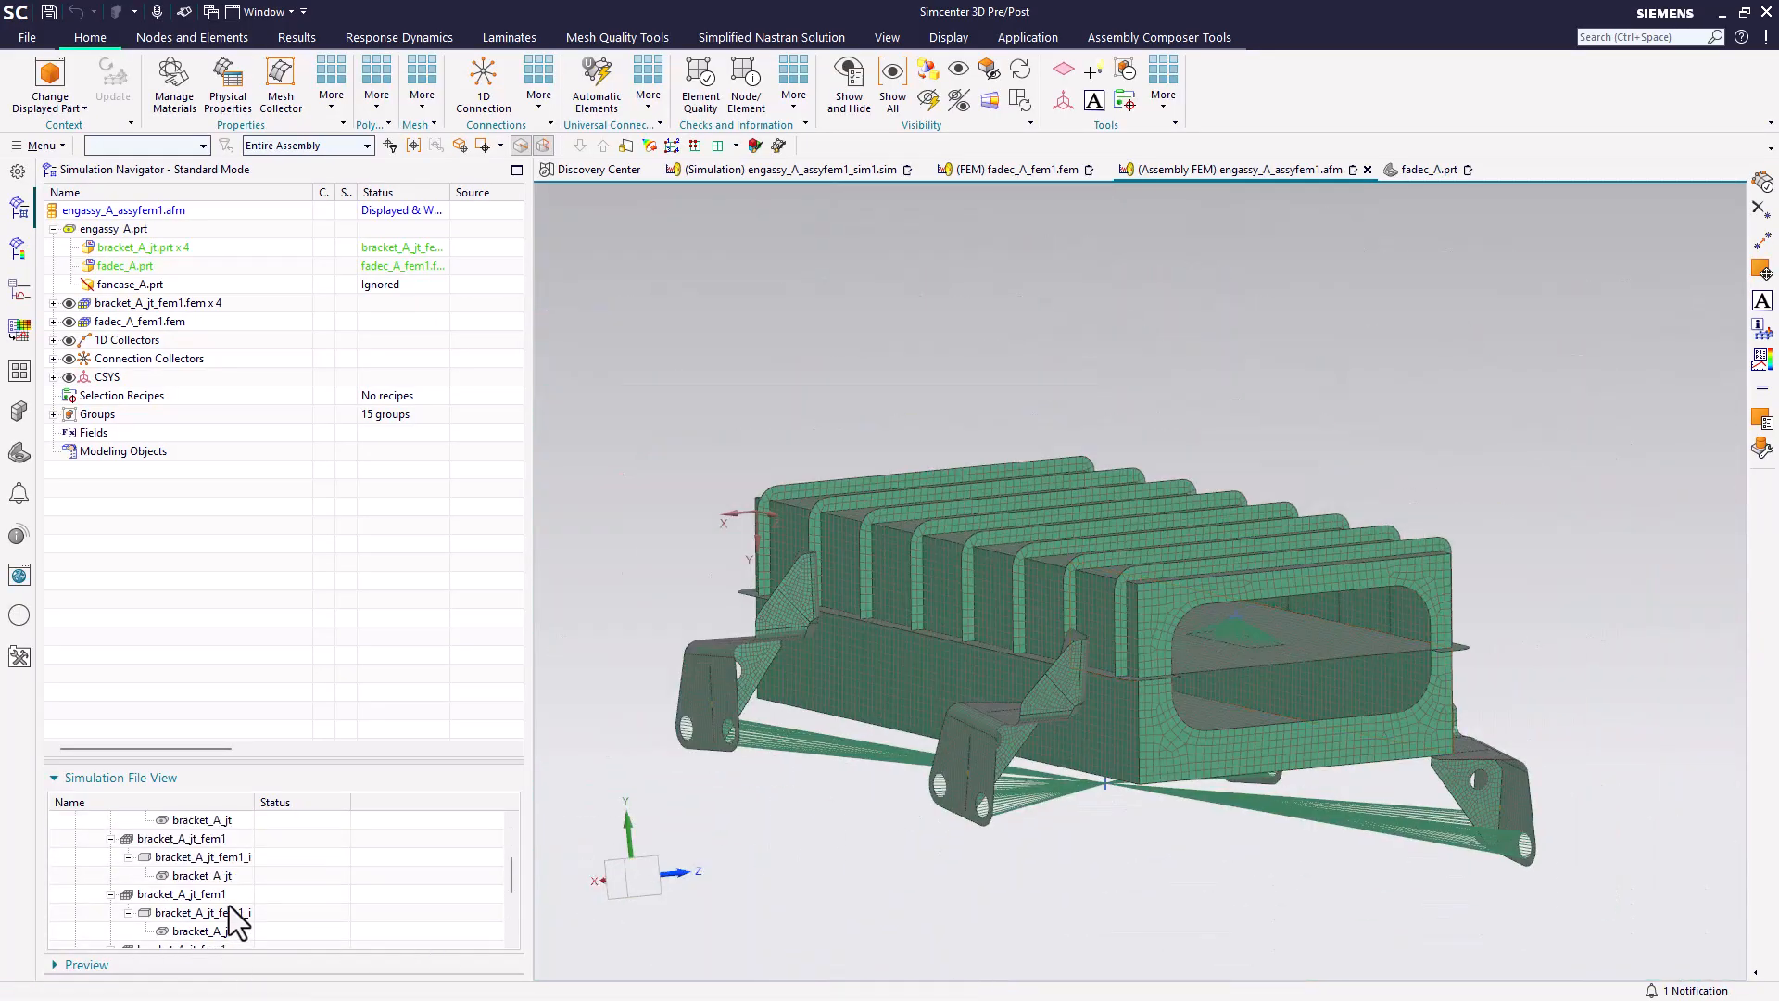
click(132, 913)
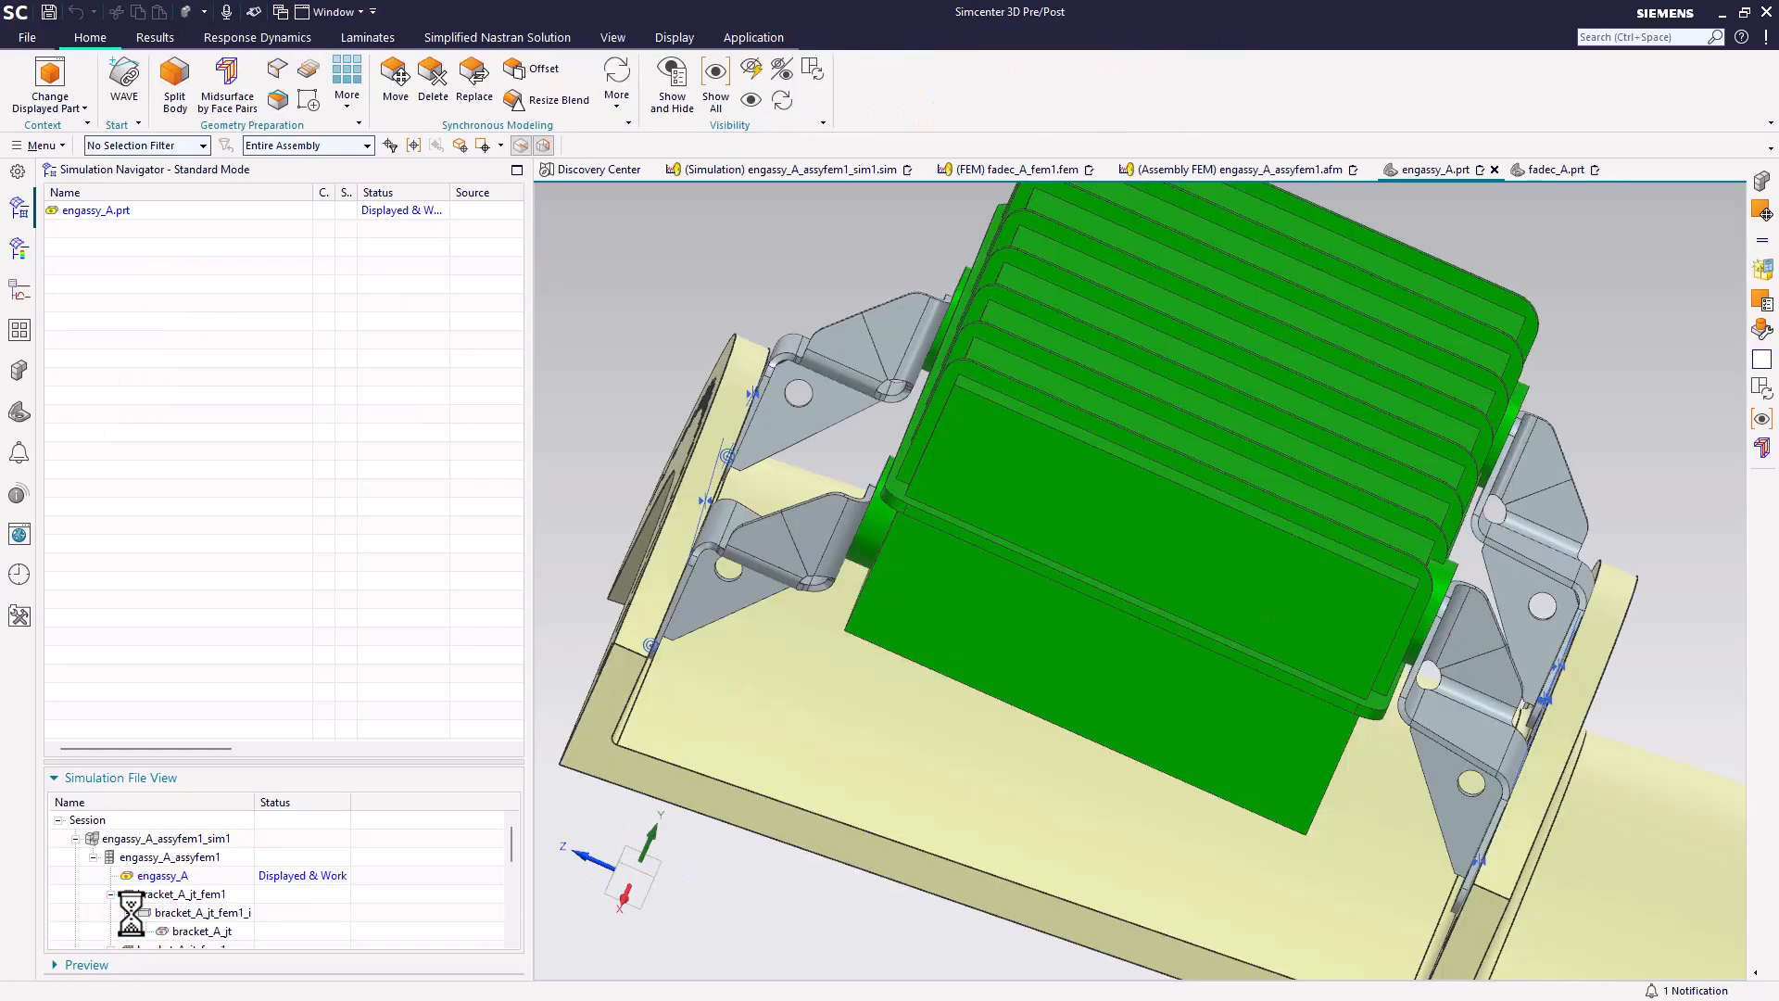
scroll(778, 815, up, 2)
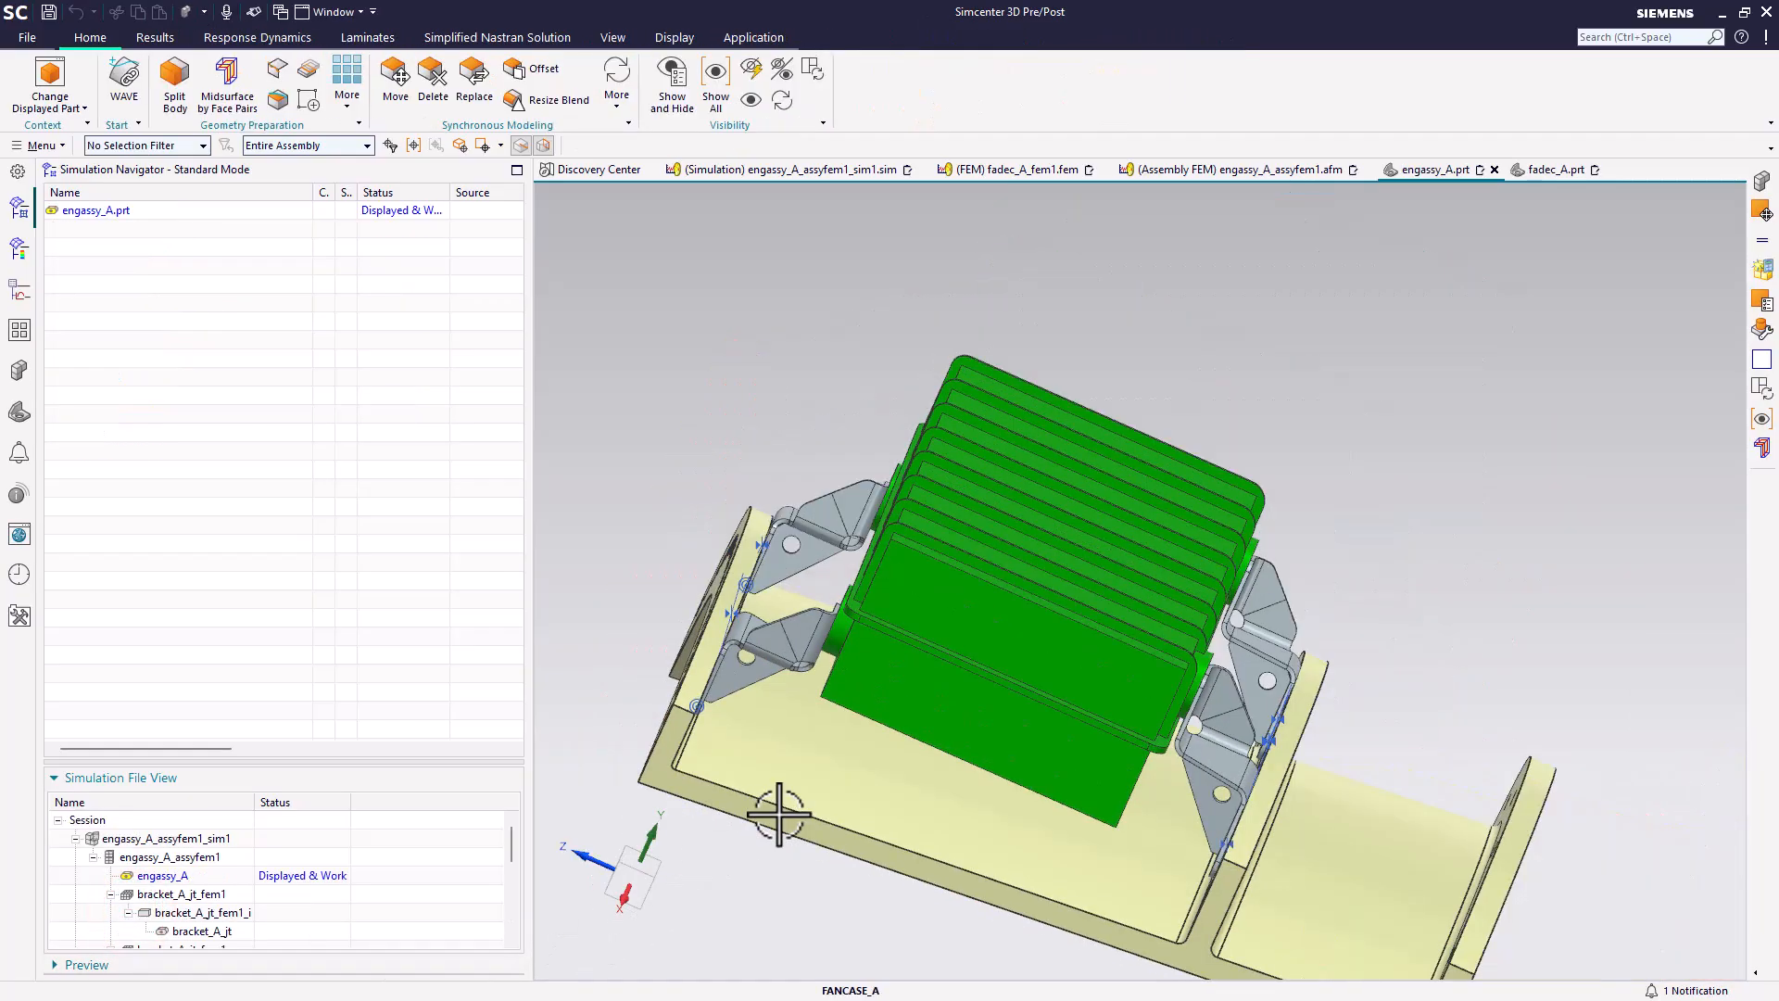
middle_drag(785, 813, 1073, 953)
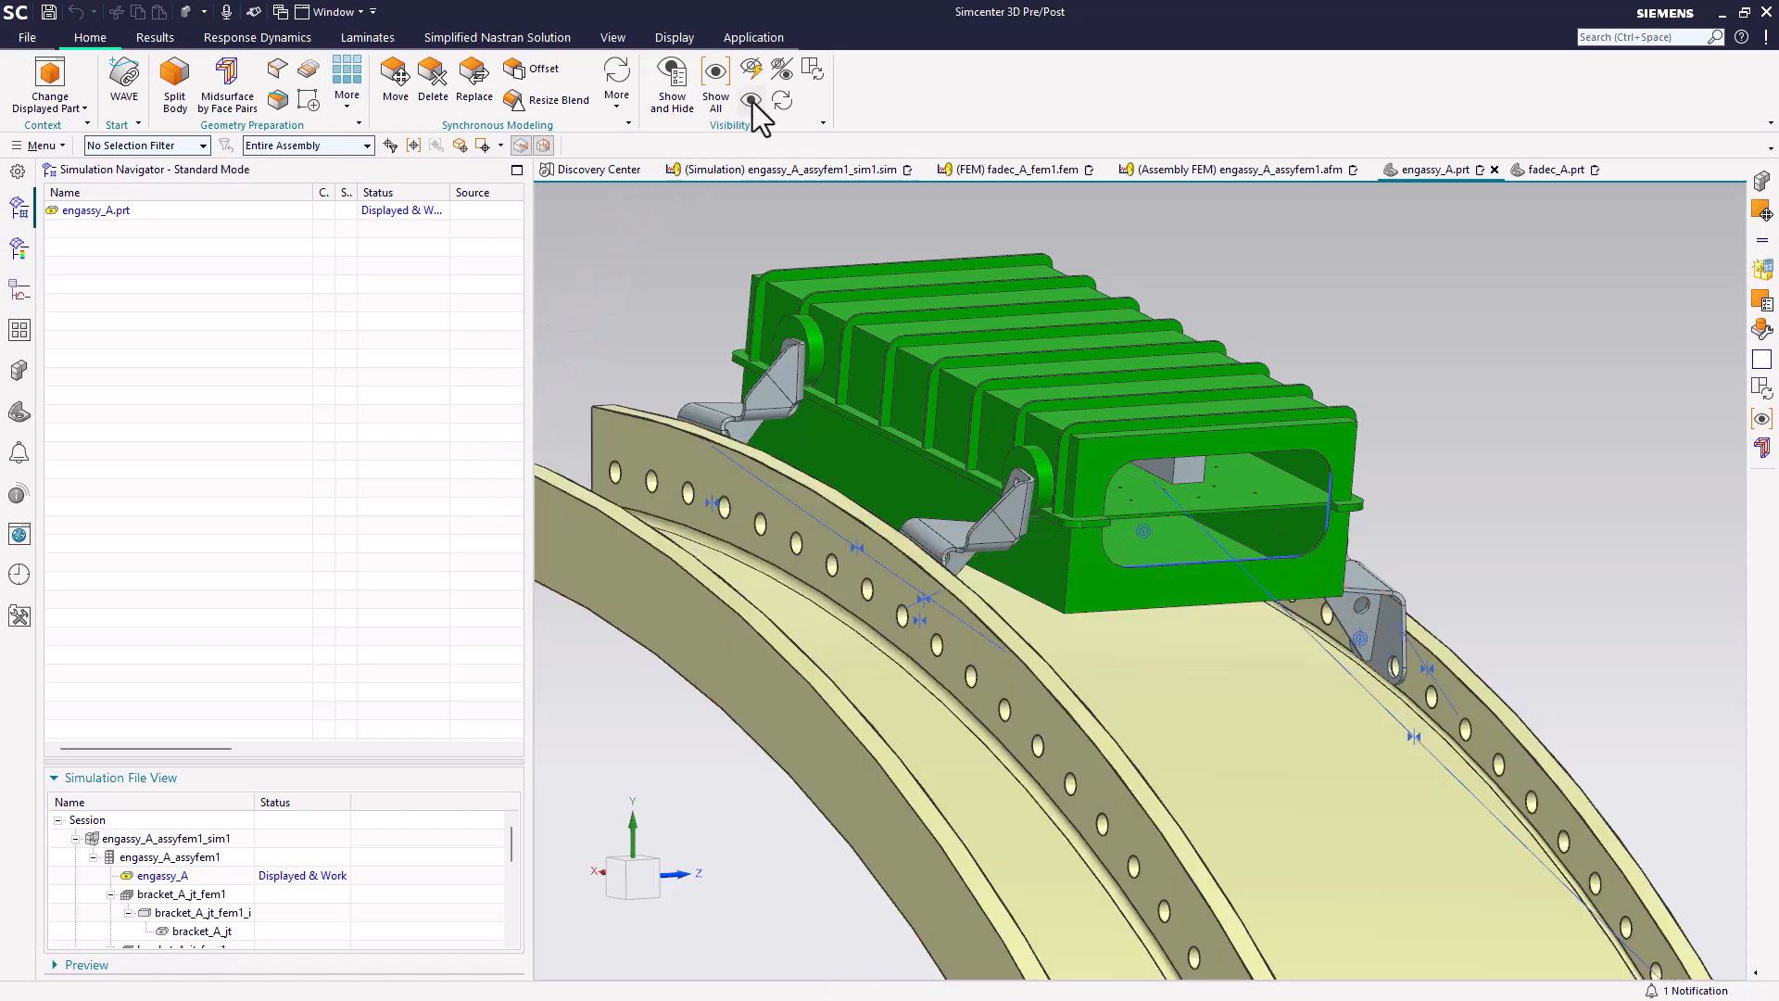
click(753, 38)
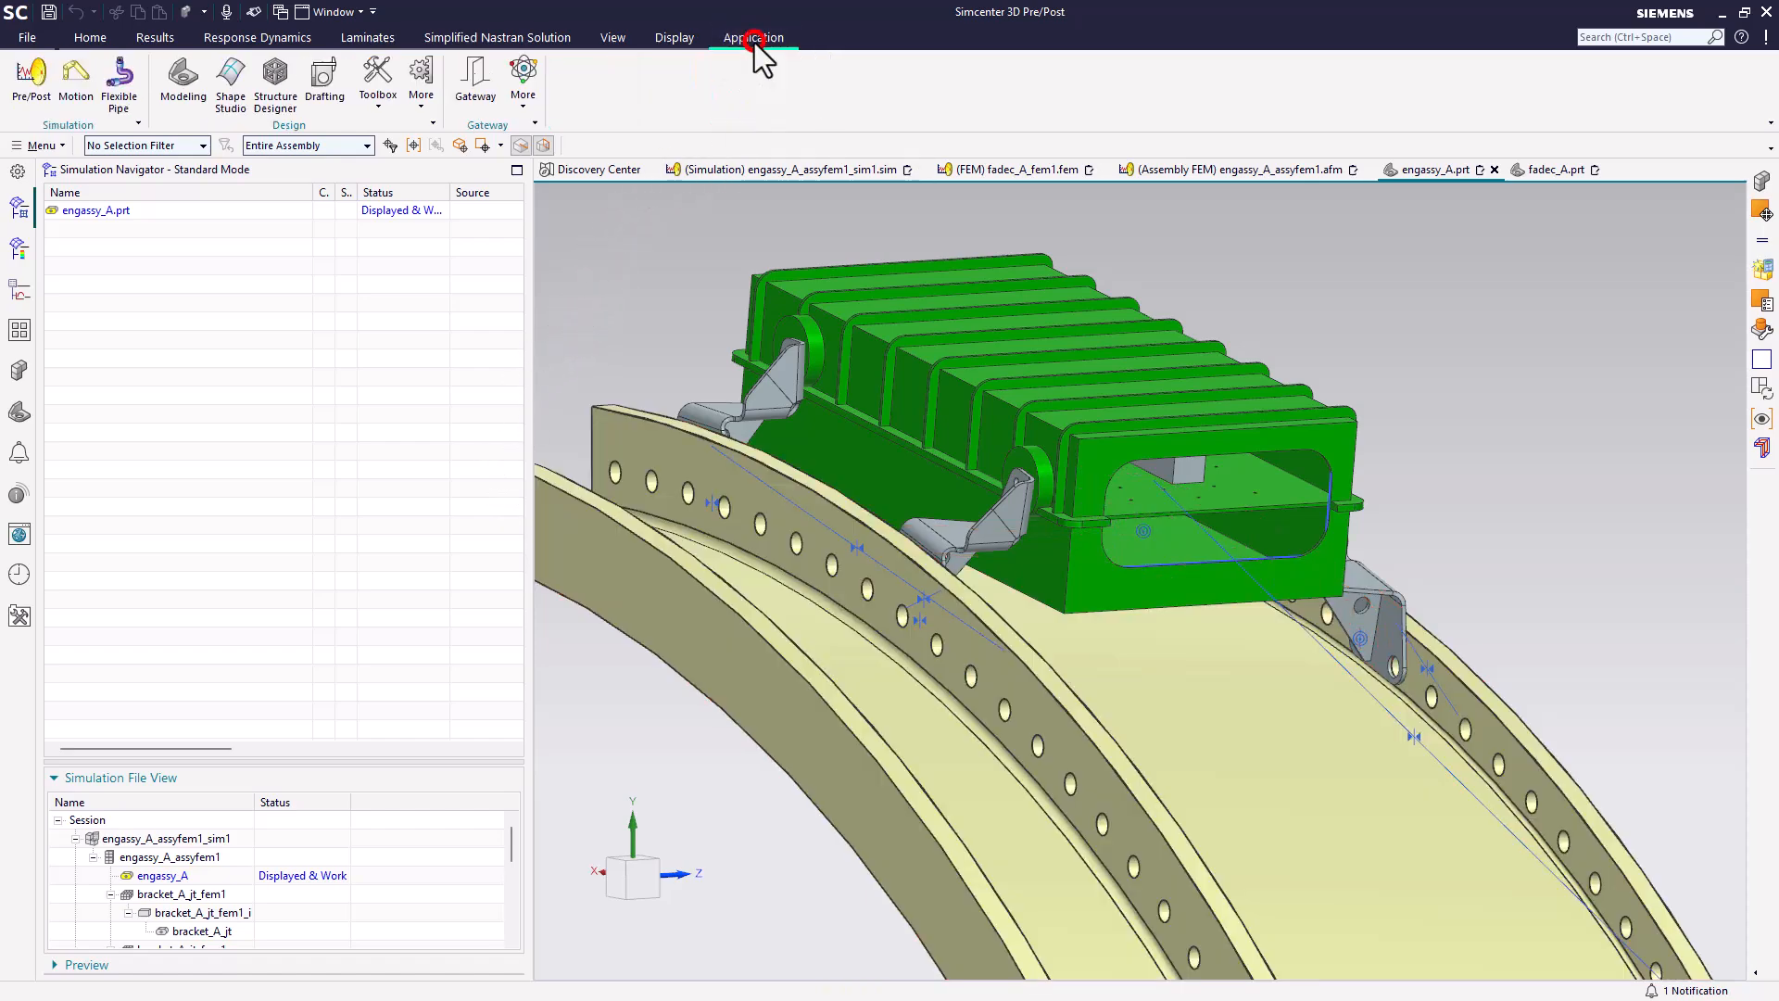
click(186, 79)
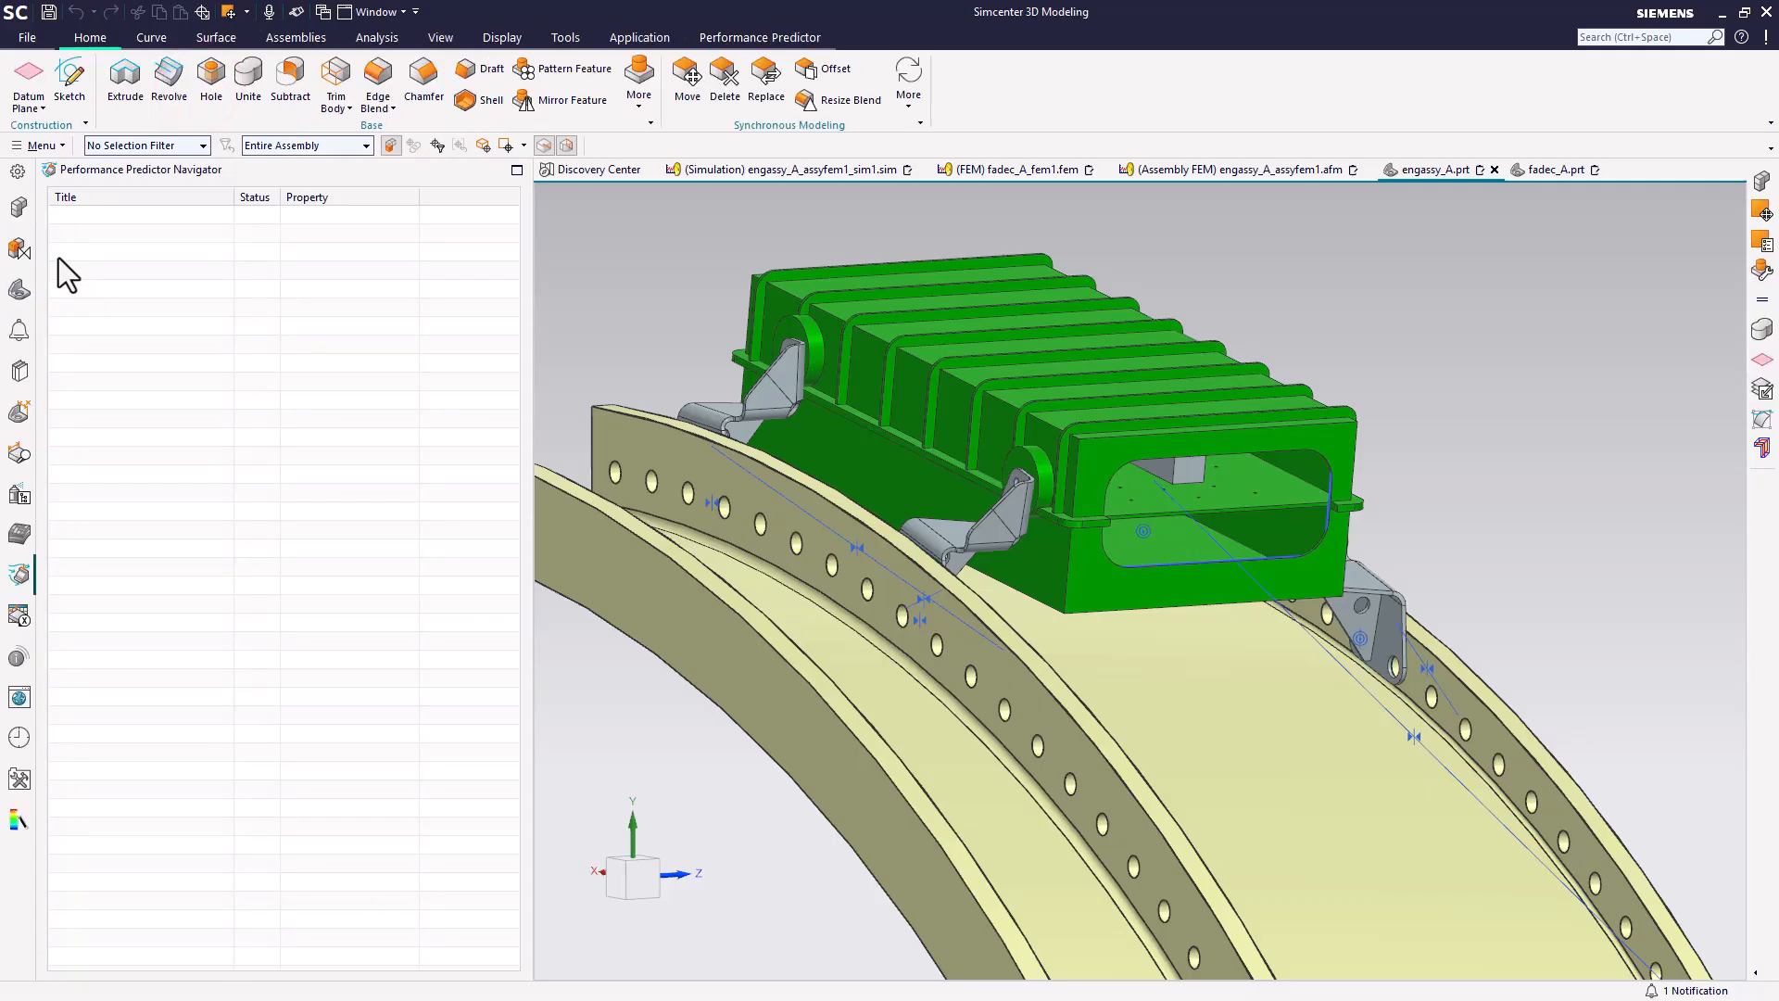
- Move the fadec_A component upward off its brackets with dynamic motion, to about X -11.47, Y 58.20 in
click(20, 210)
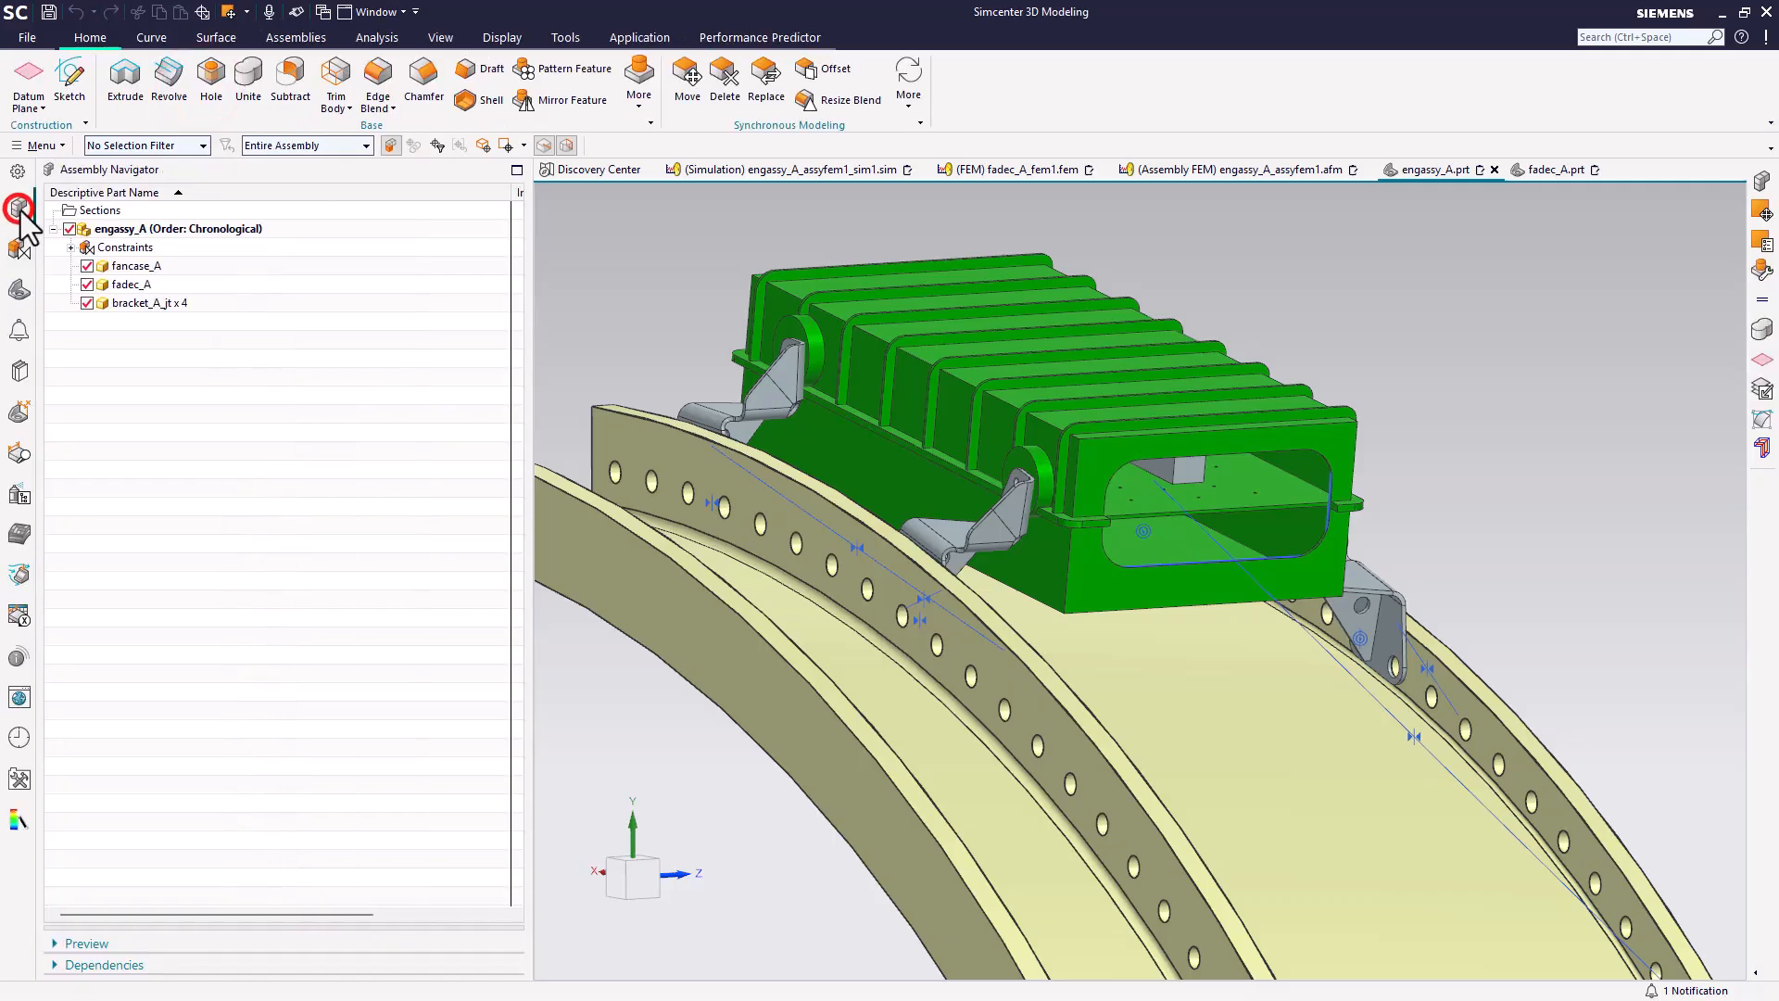
click(125, 283)
right_click(128, 284)
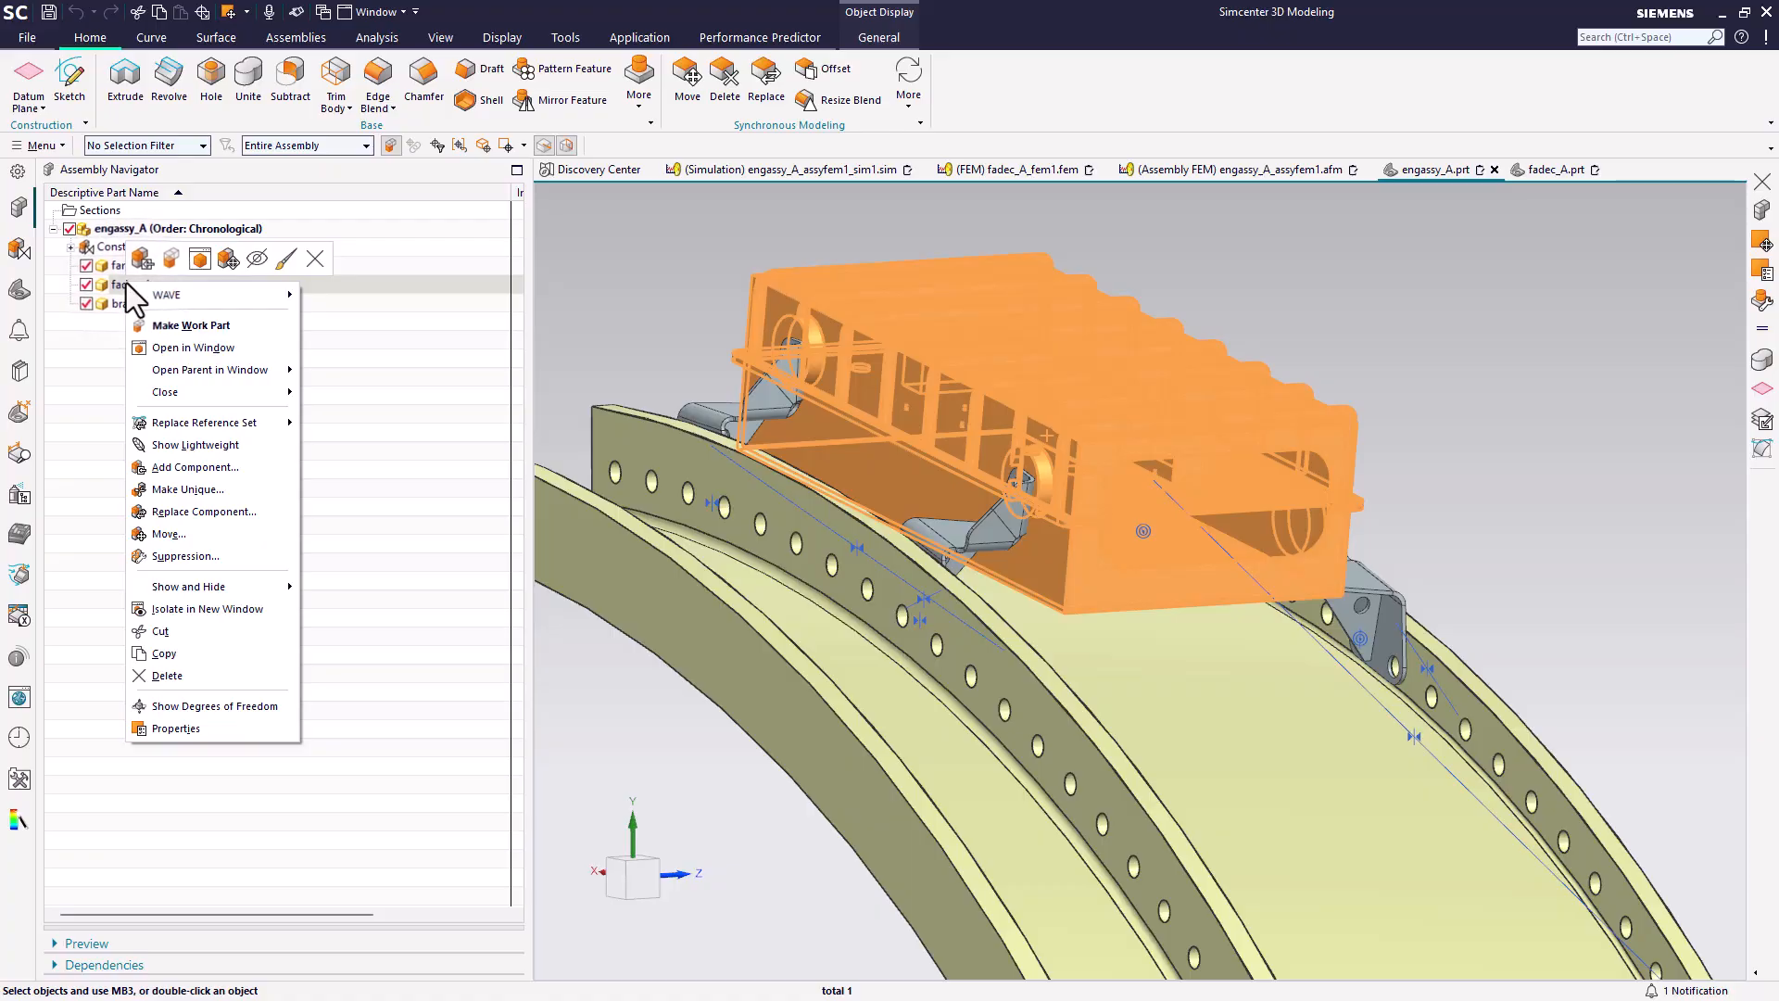
click(202, 531)
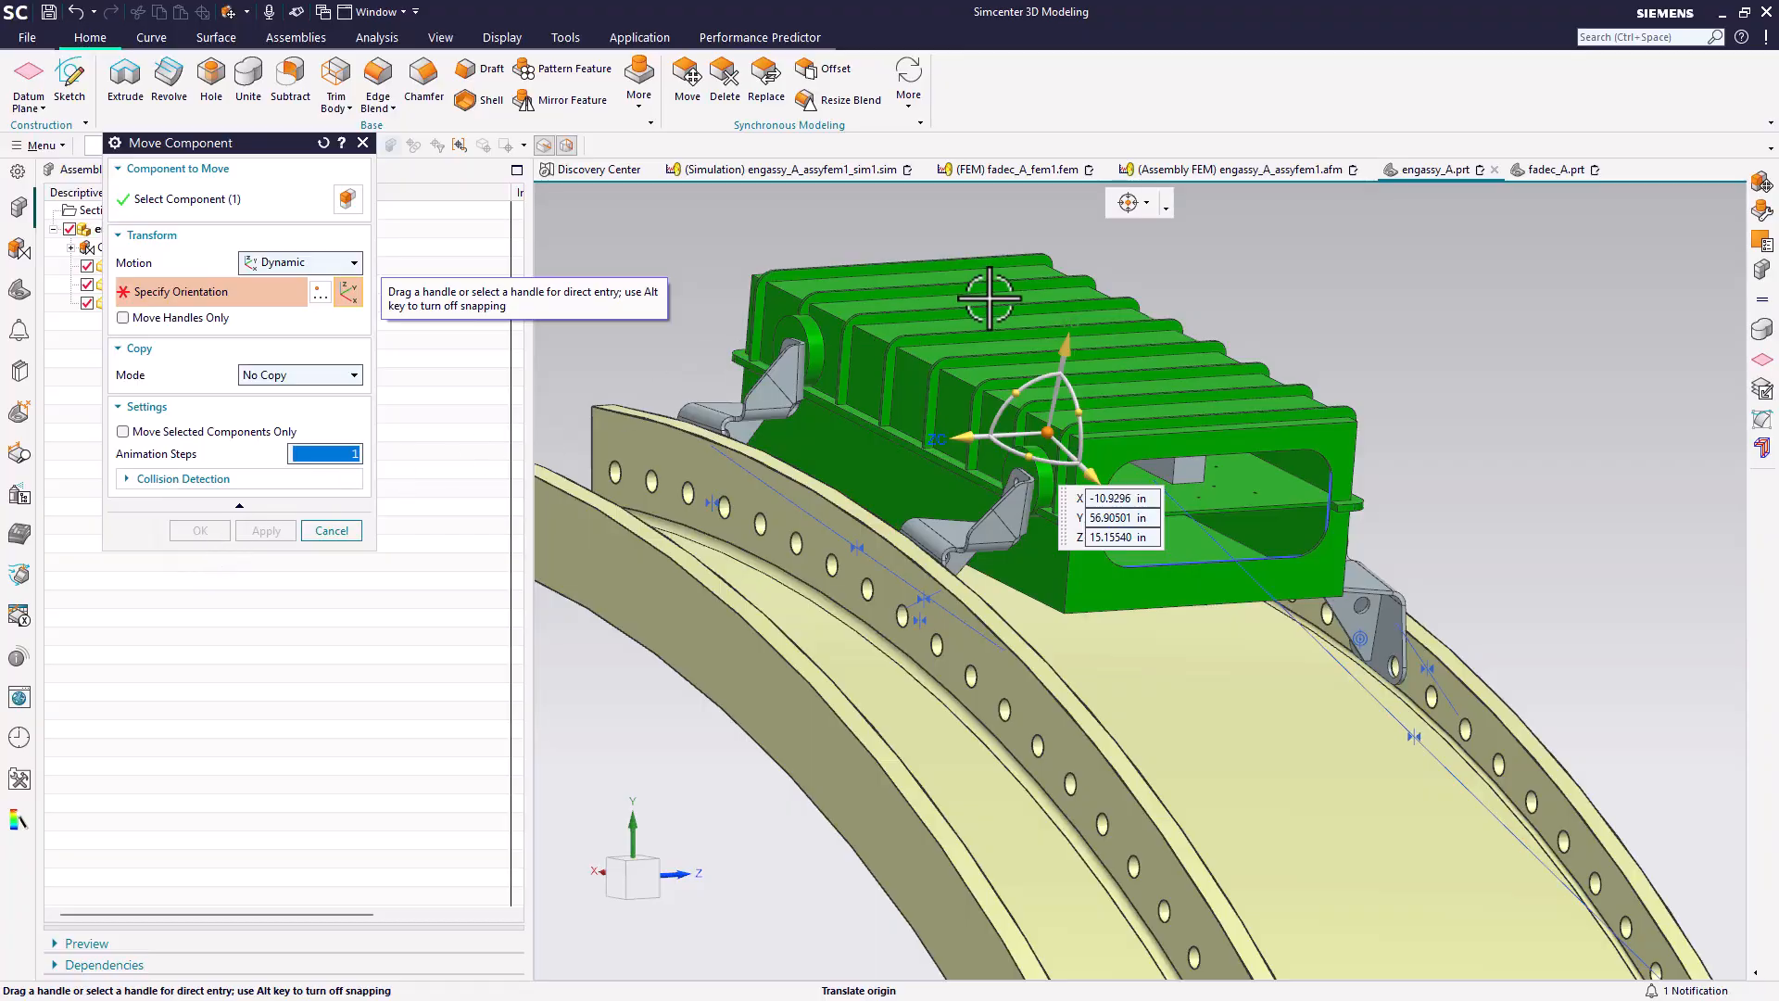
drag(1076, 342, 1081, 294)
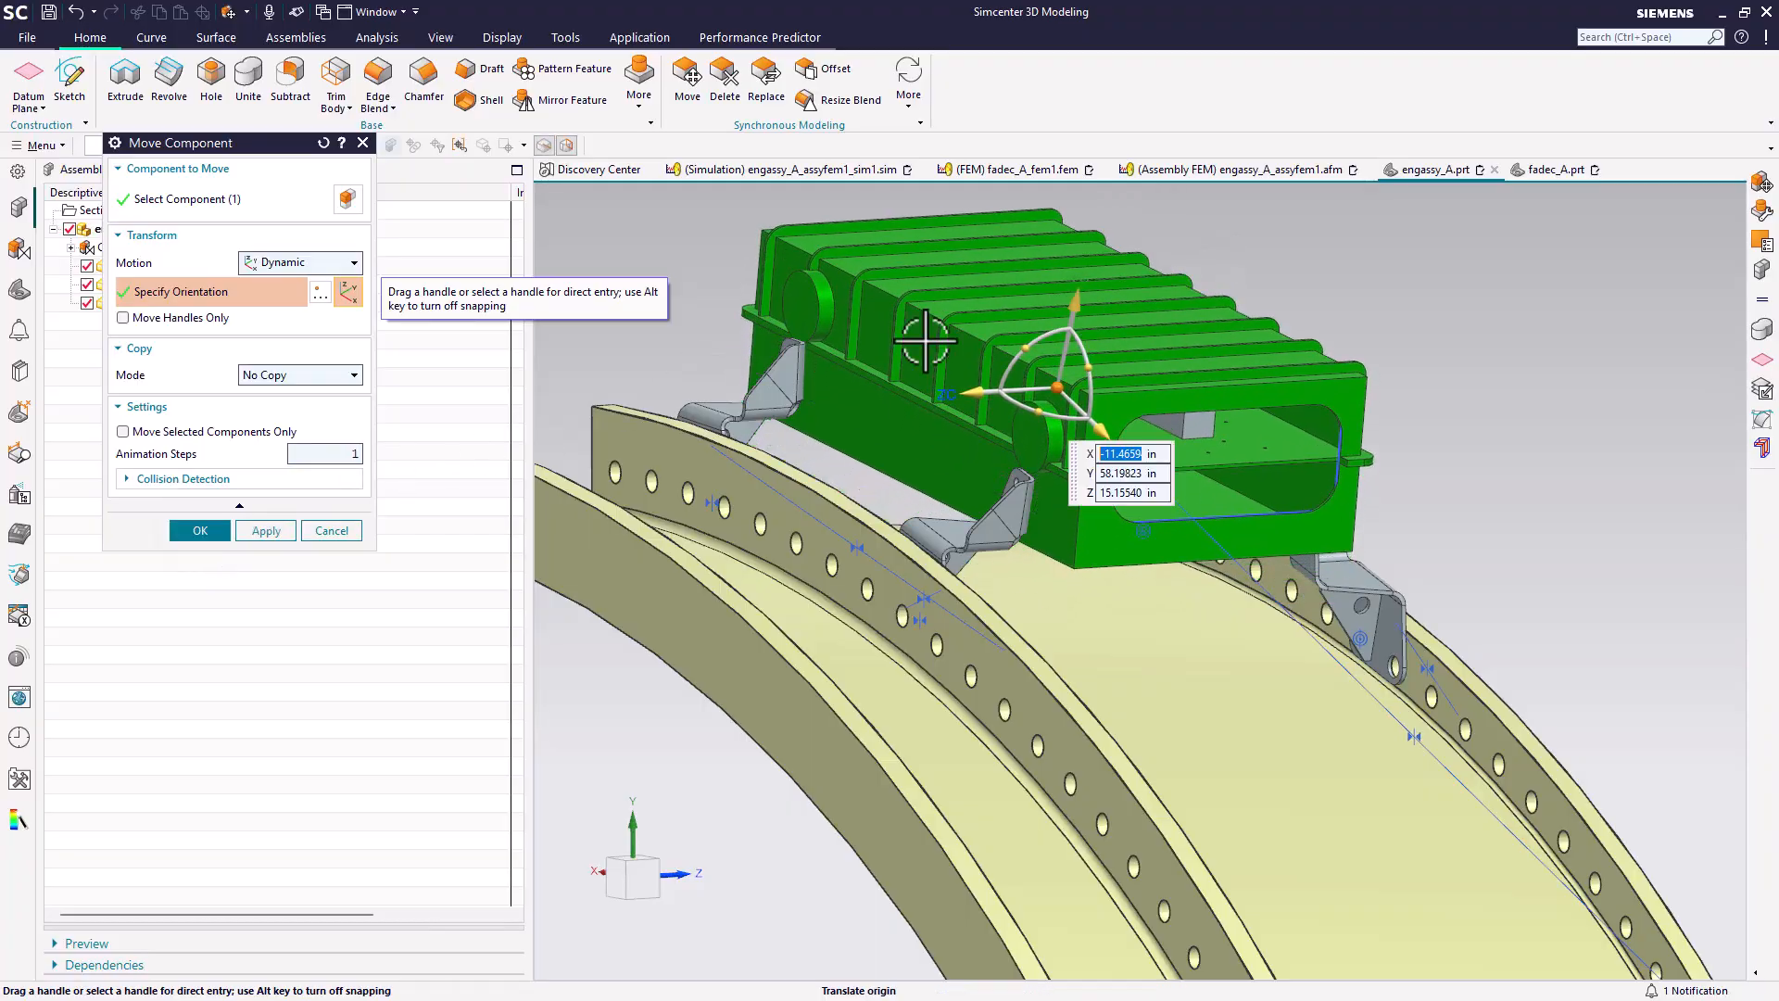
click(214, 530)
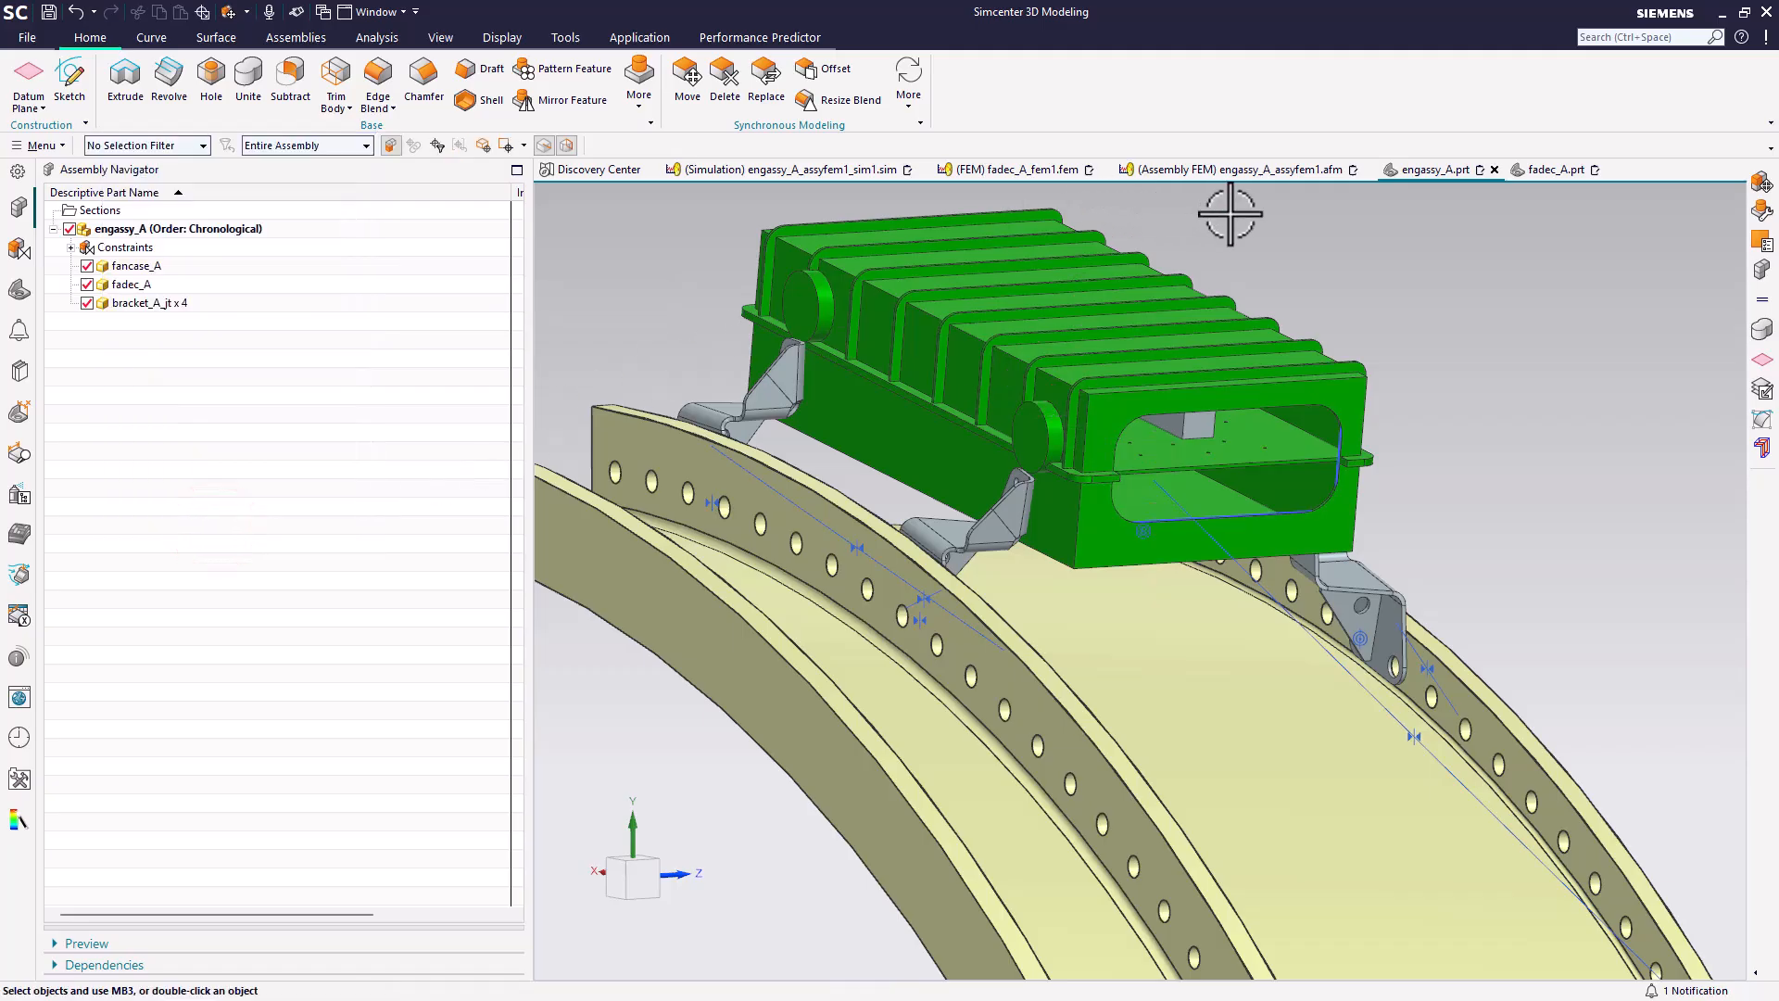
- Check the component FEM fadec_A_fem1, and update the assembly FEM engassy_A_assyfem1 to match the moved fadec_A component
click(1043, 178)
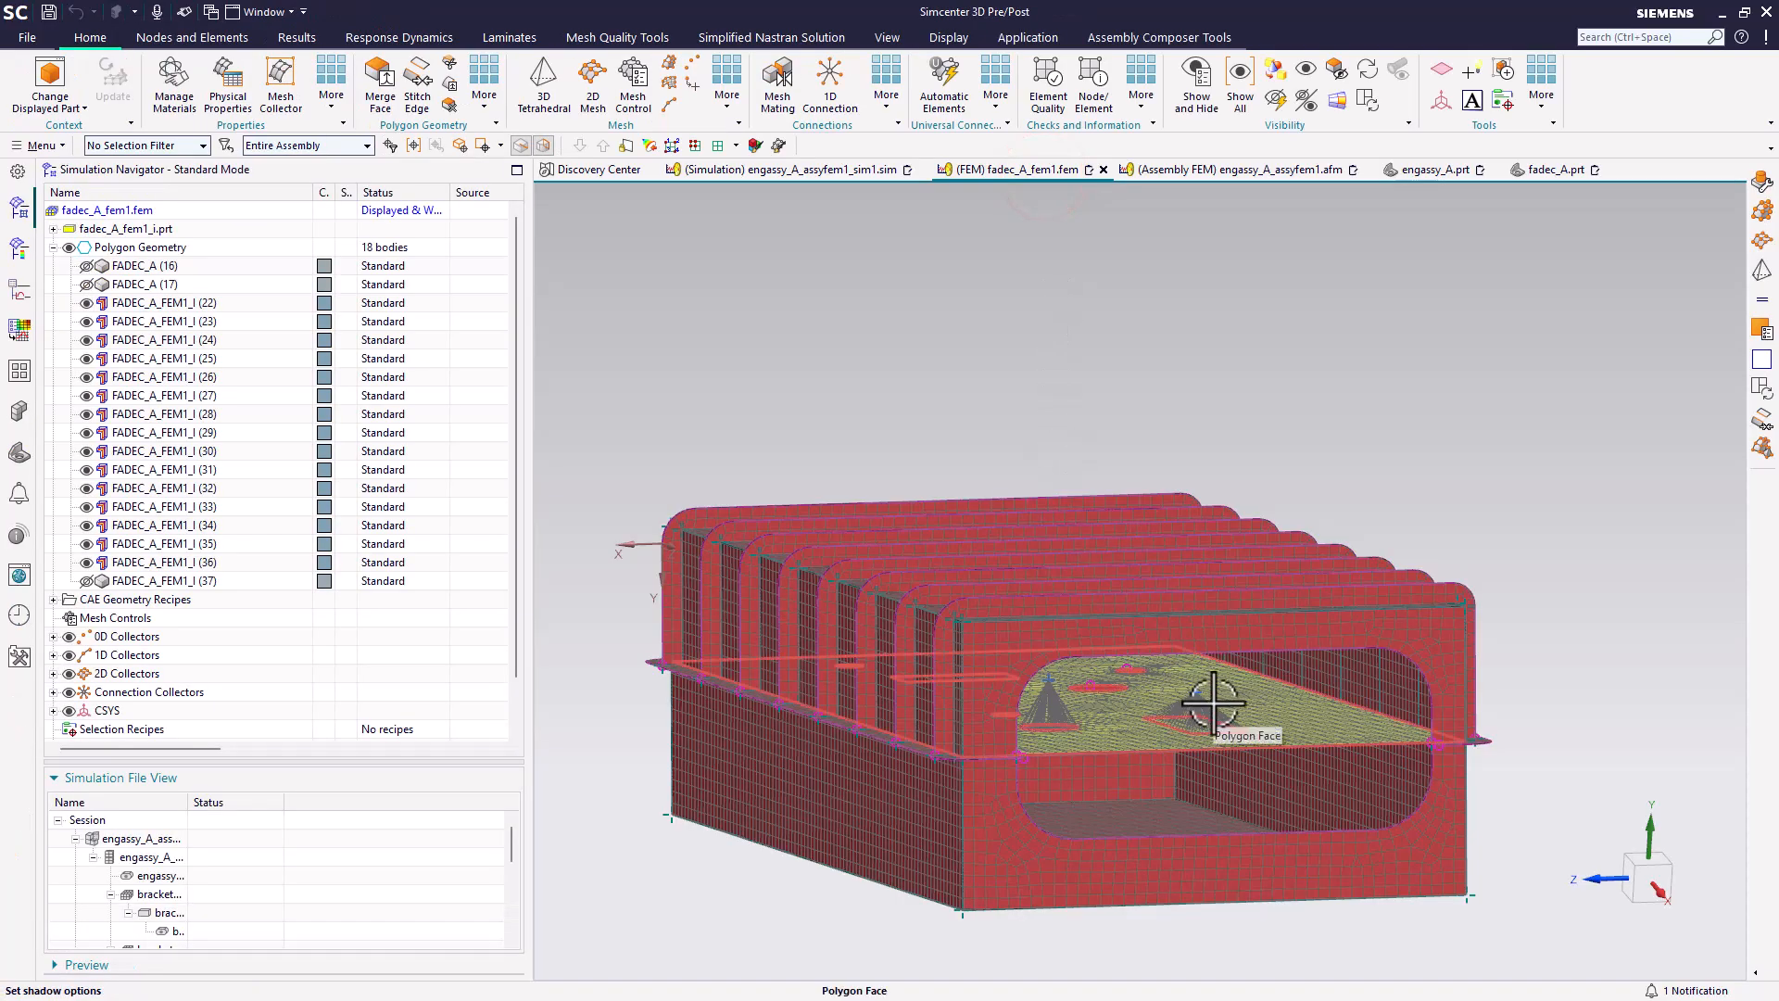
click(1220, 172)
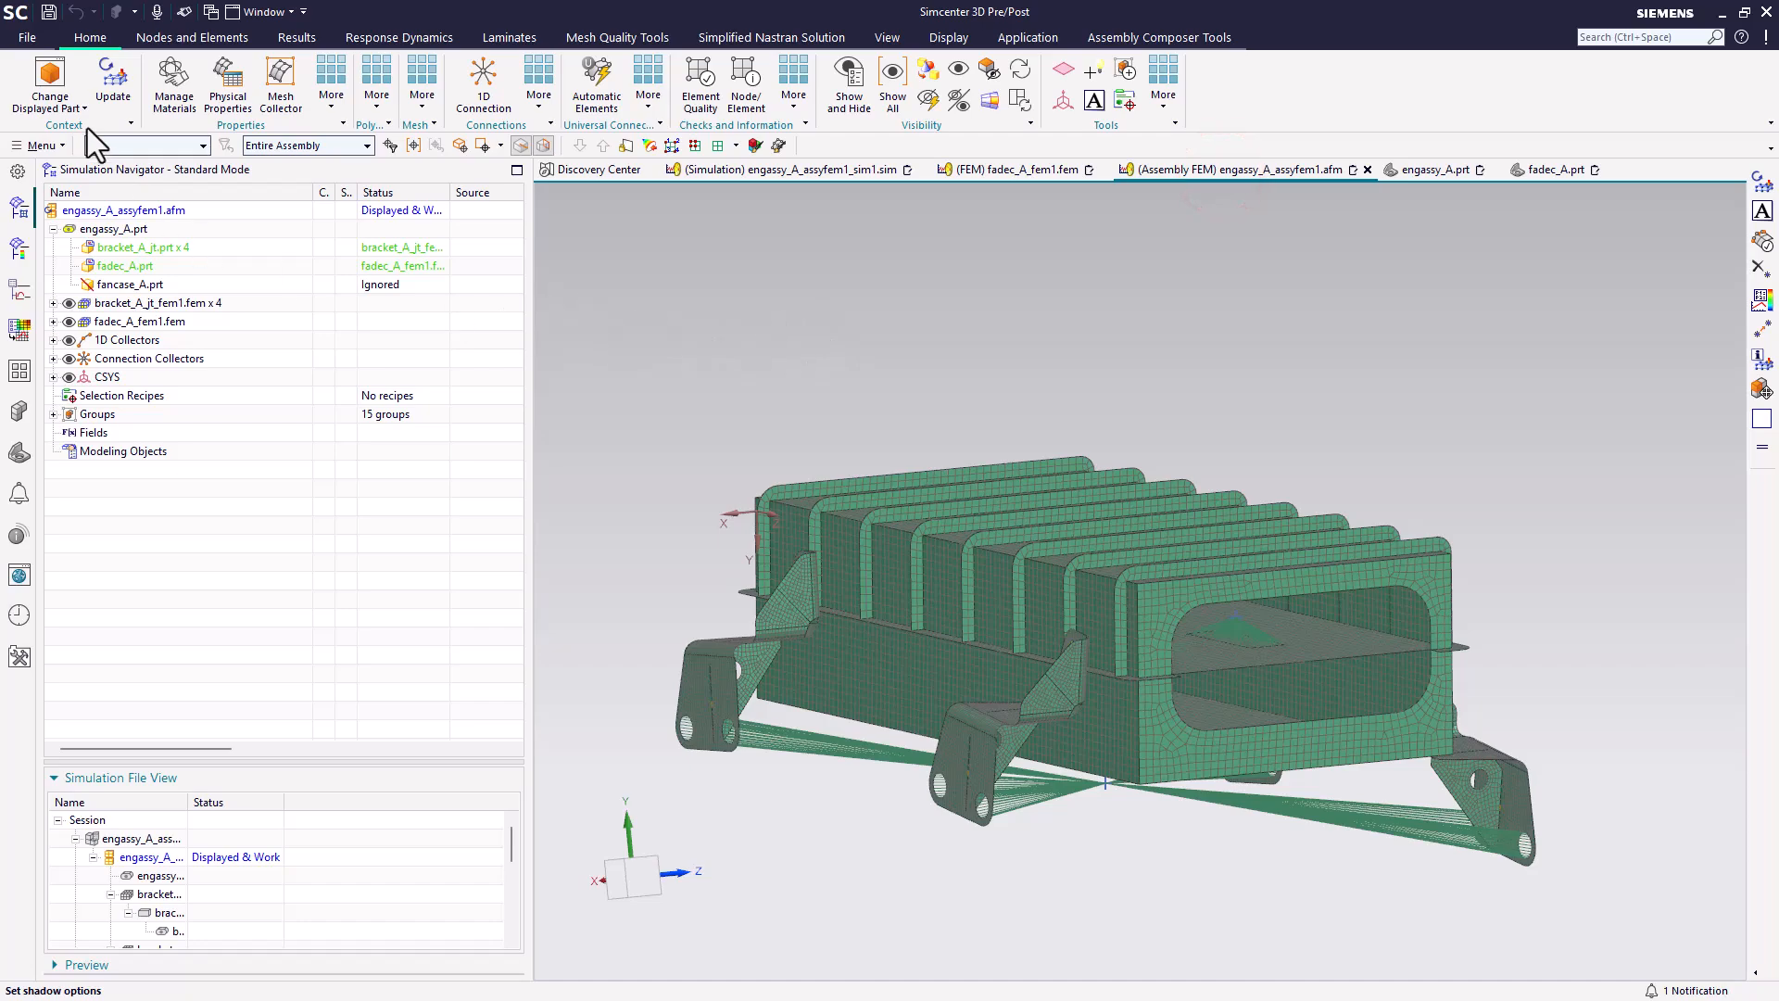
click(111, 78)
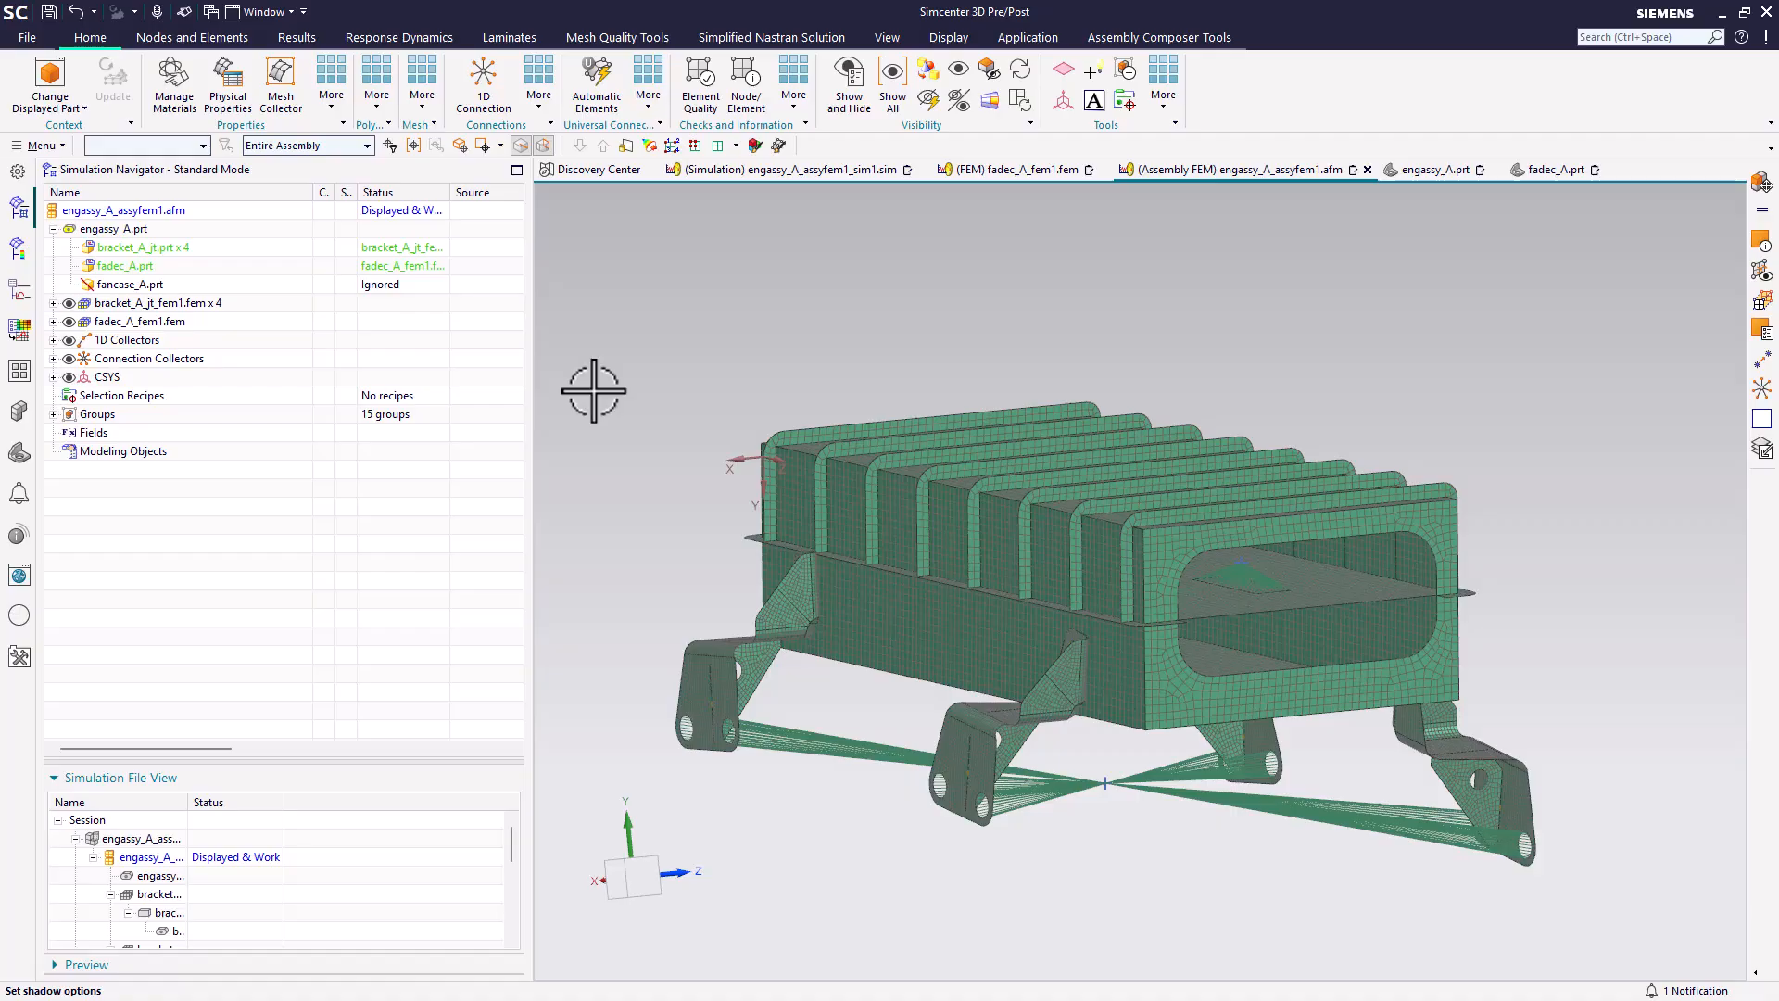
- Close and reopen all modified parts to discard the unsaved changes, and dismiss the reopen report
click(48, 145)
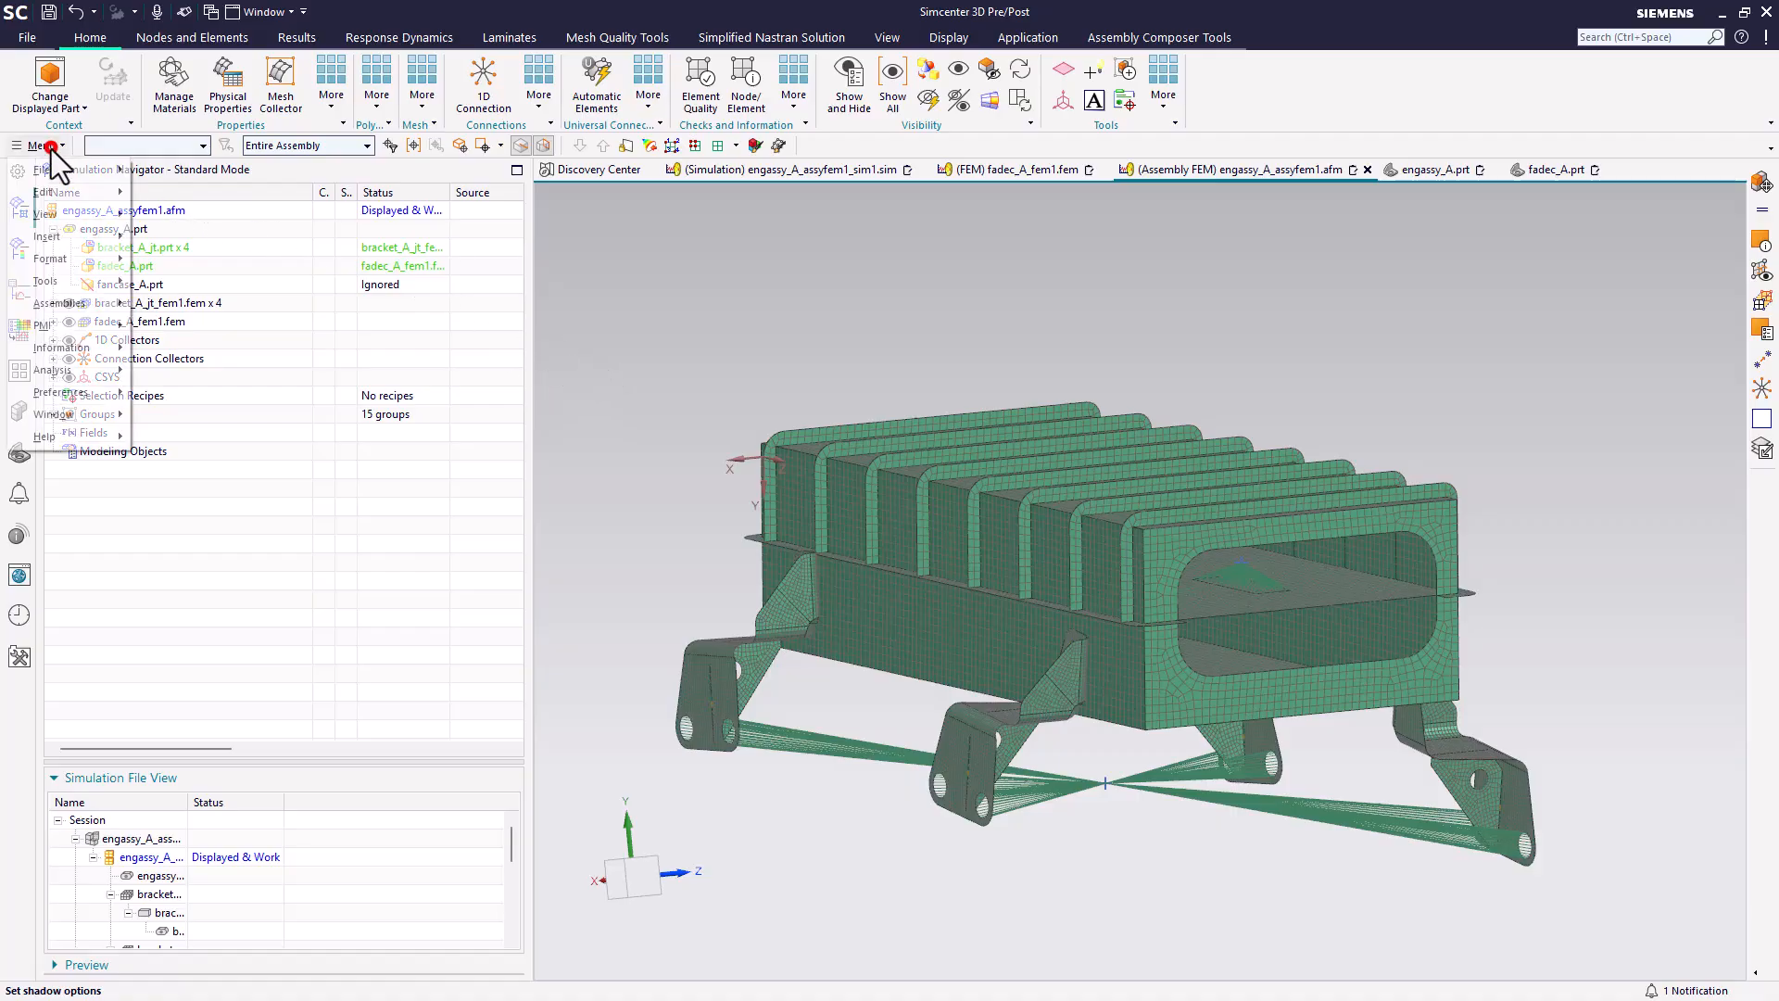
click(83, 171)
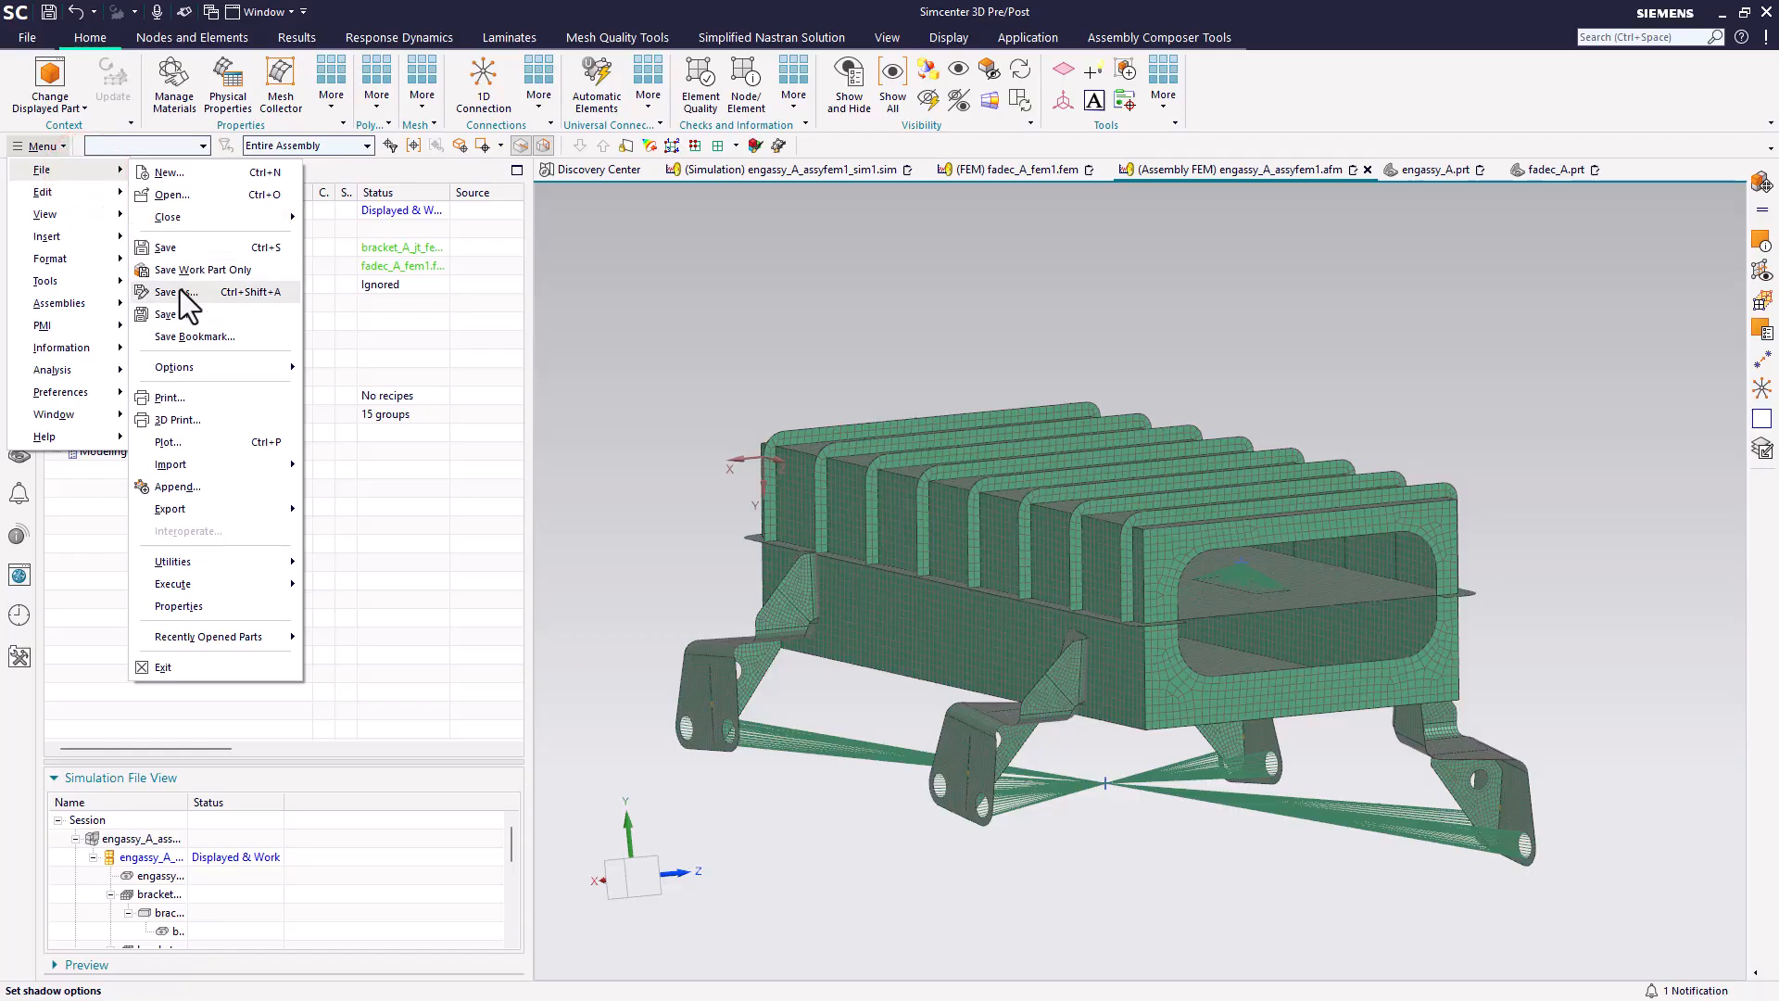
click(235, 221)
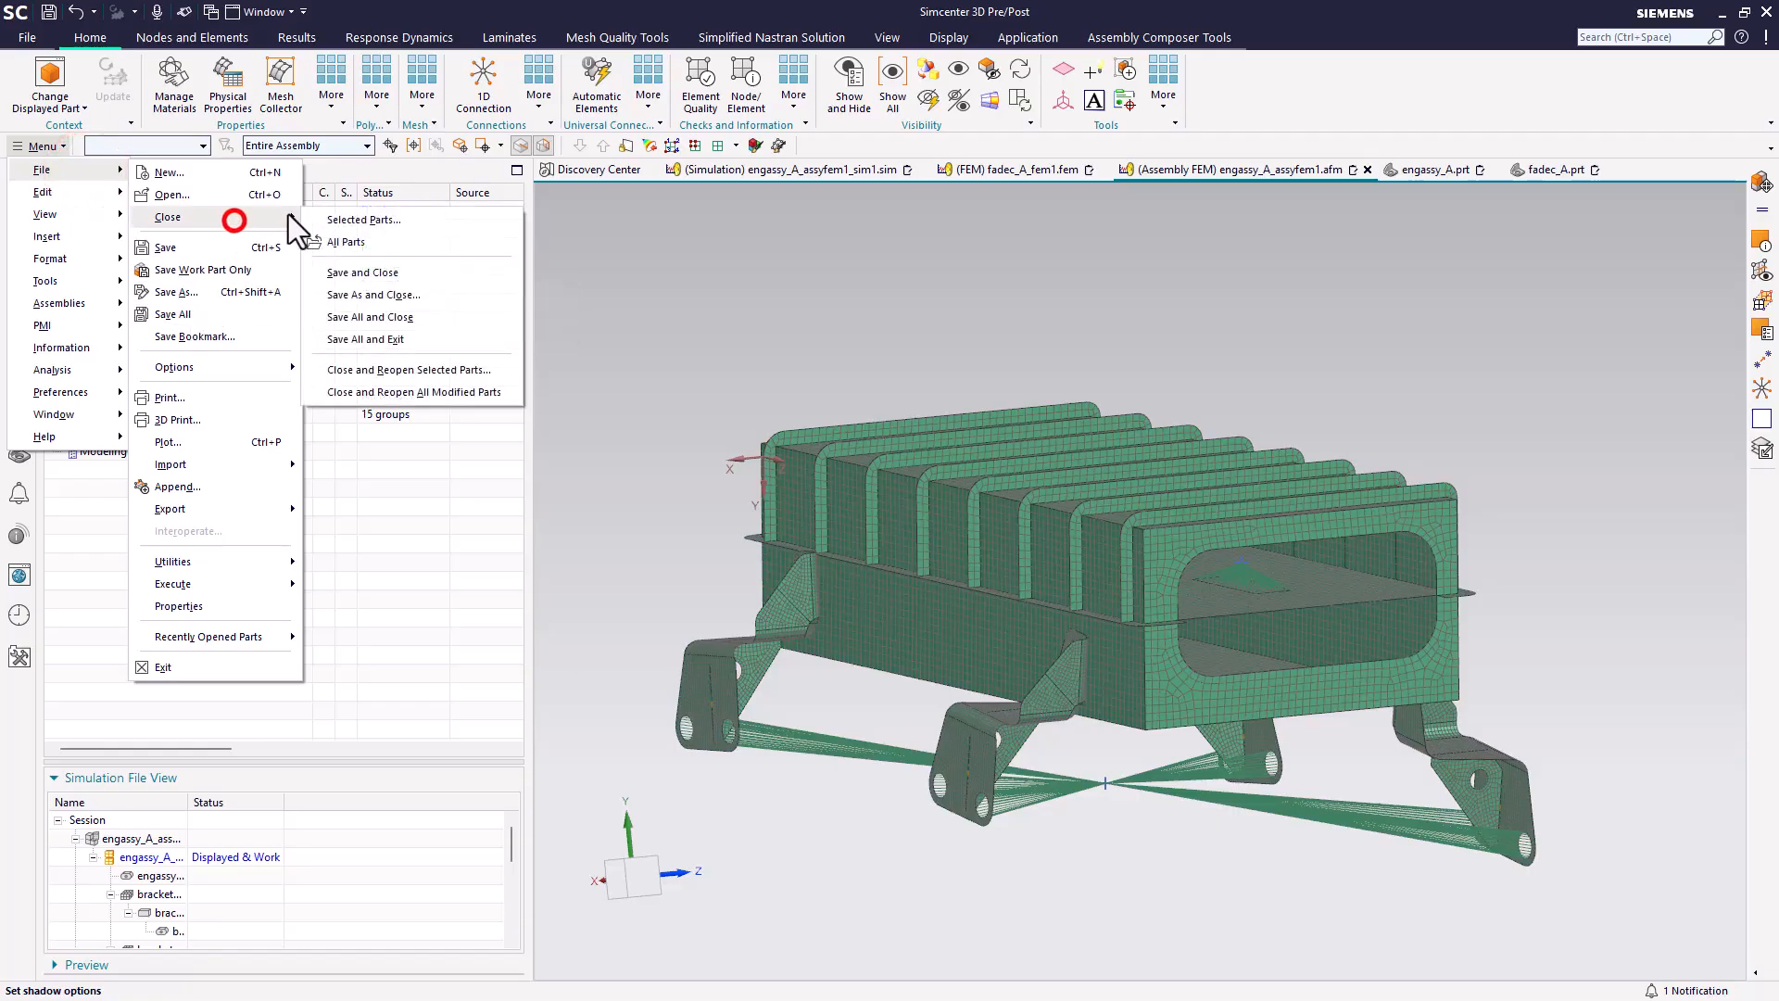
click(391, 393)
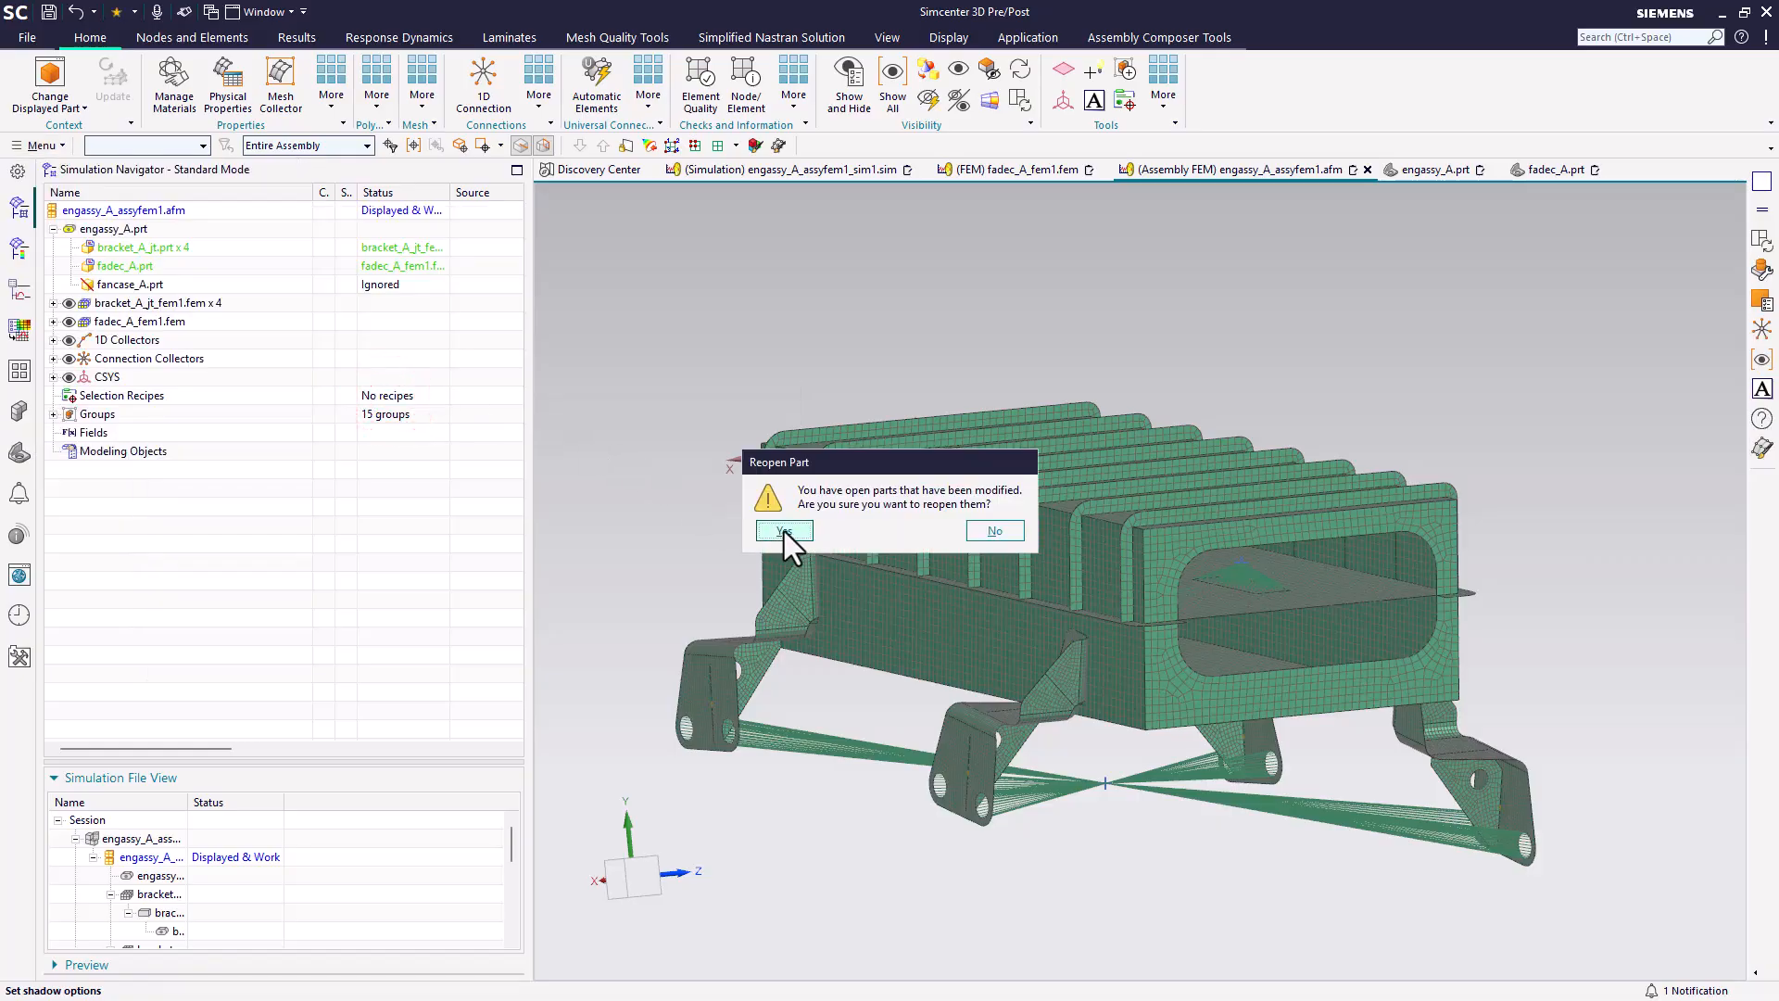
click(784, 531)
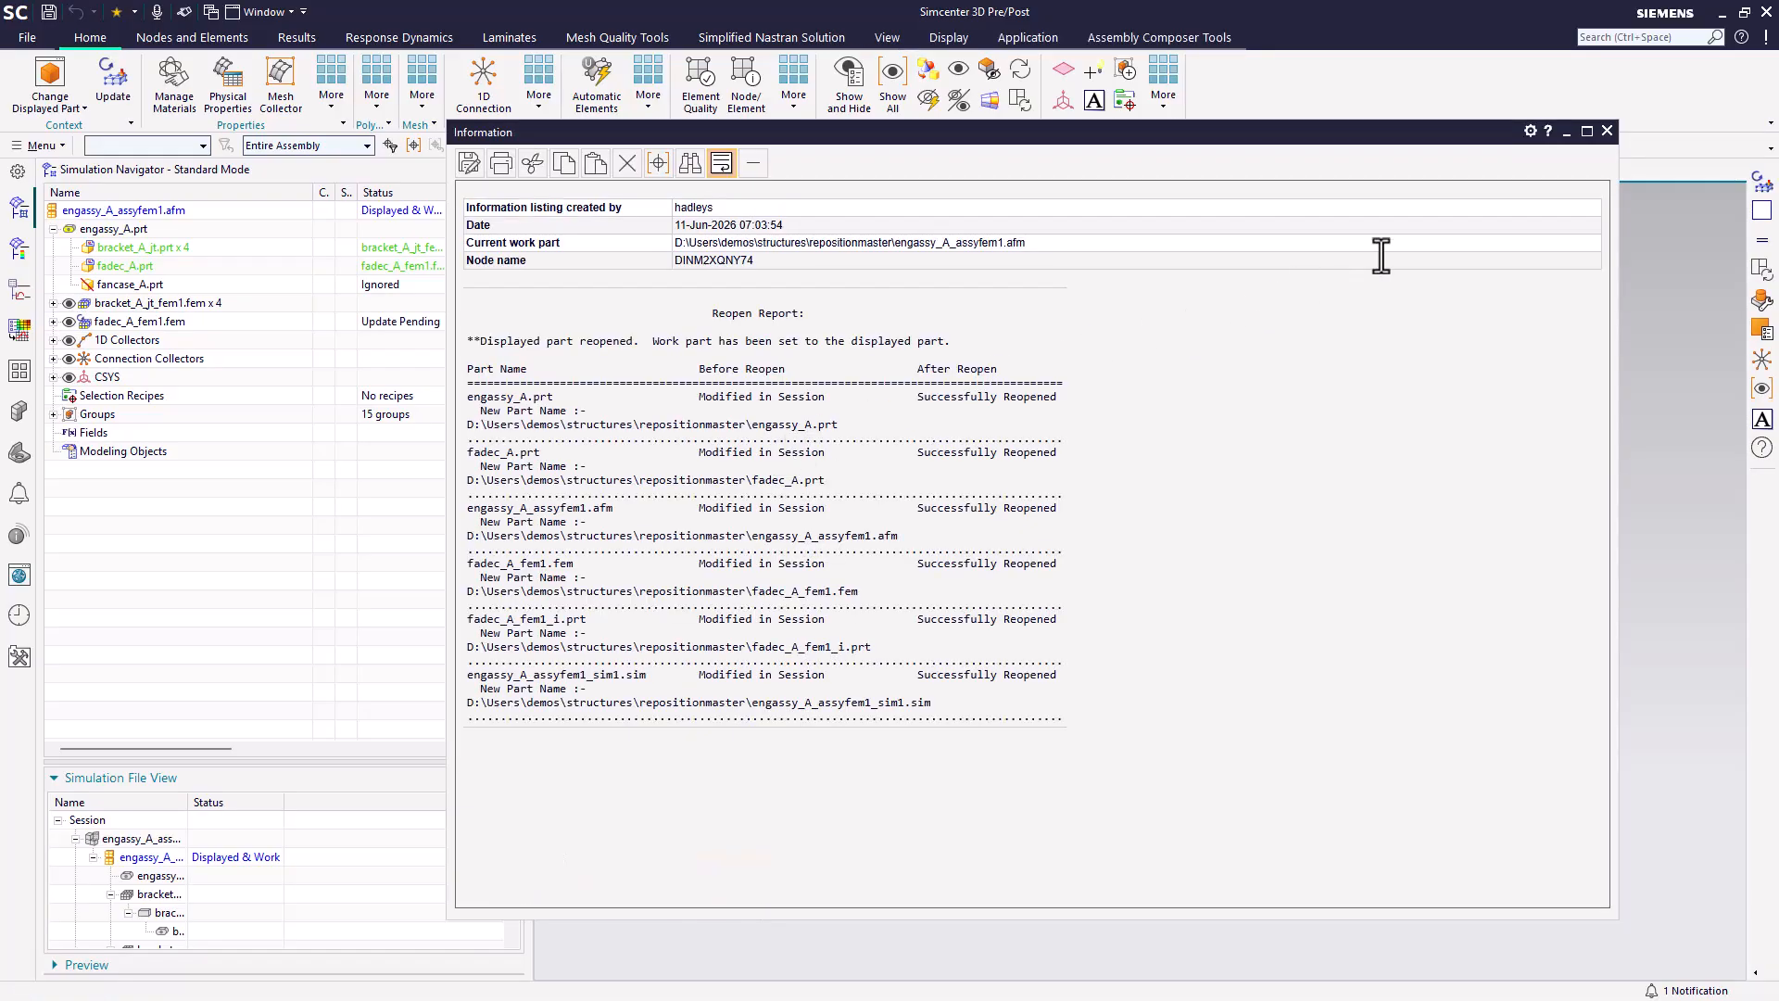
click(1607, 131)
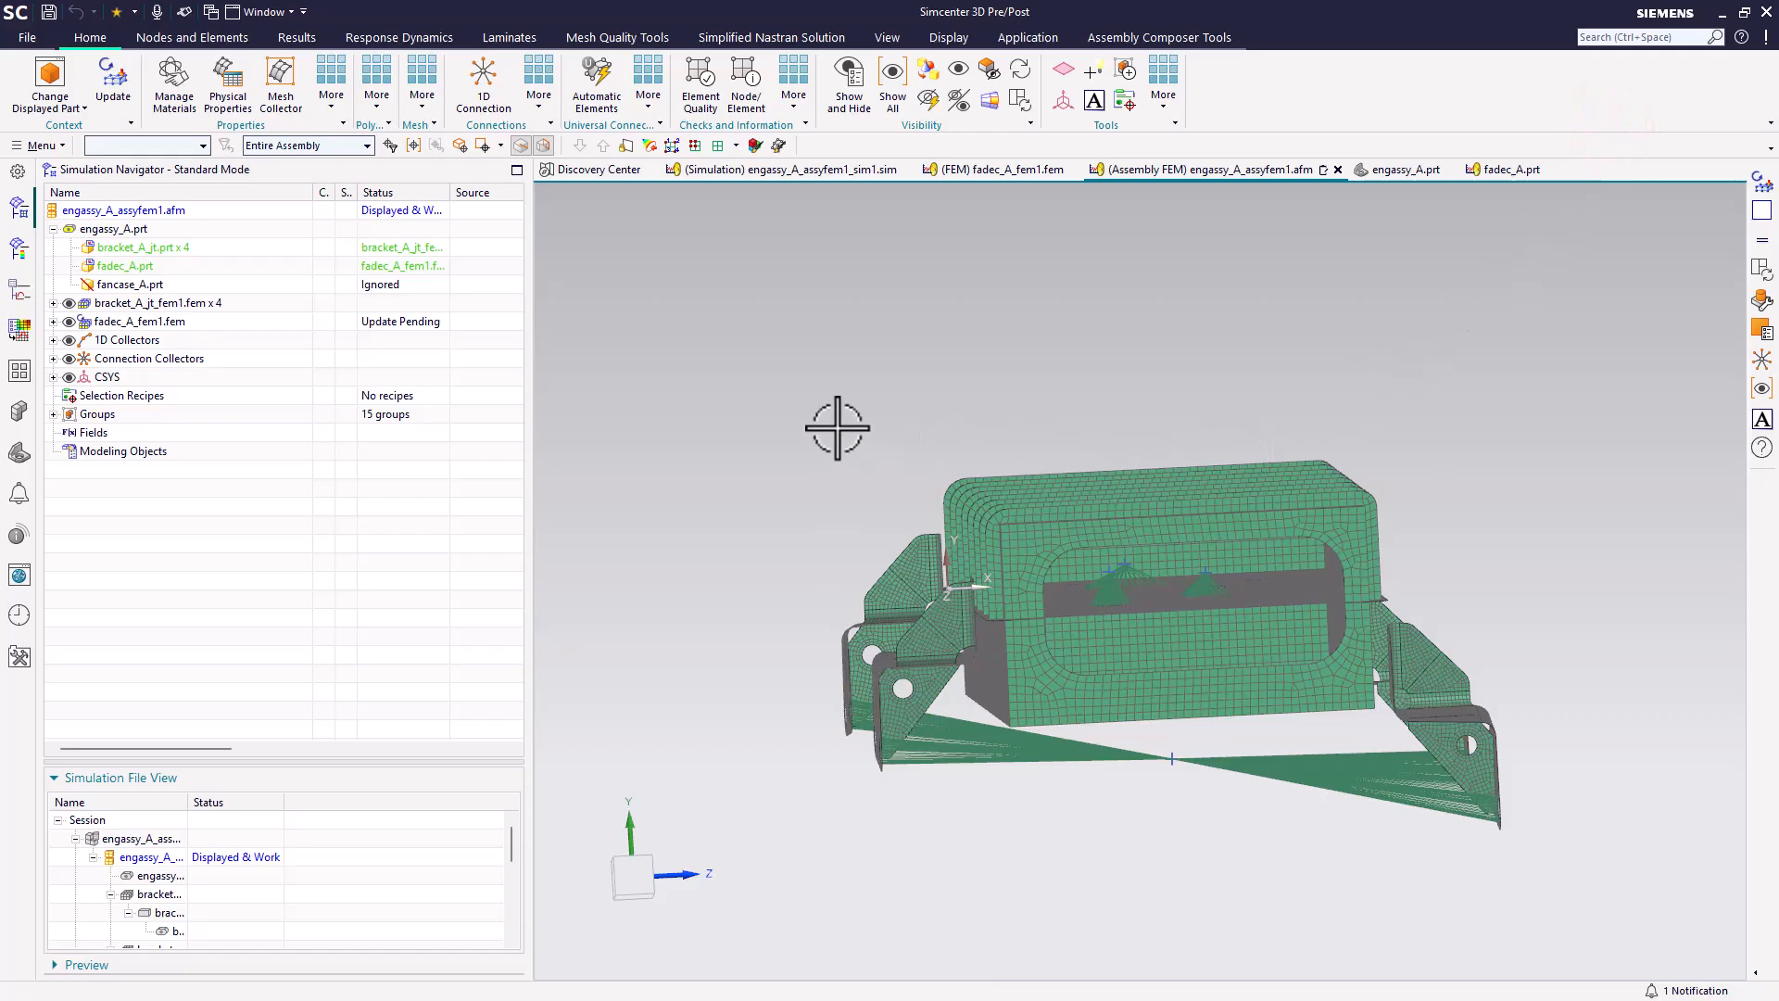
- Hide the coordinate systems in the assembly FEM engassy_A_assyfem1
middle_drag(837, 428, 853, 438)
scroll(727, 457, down, 5)
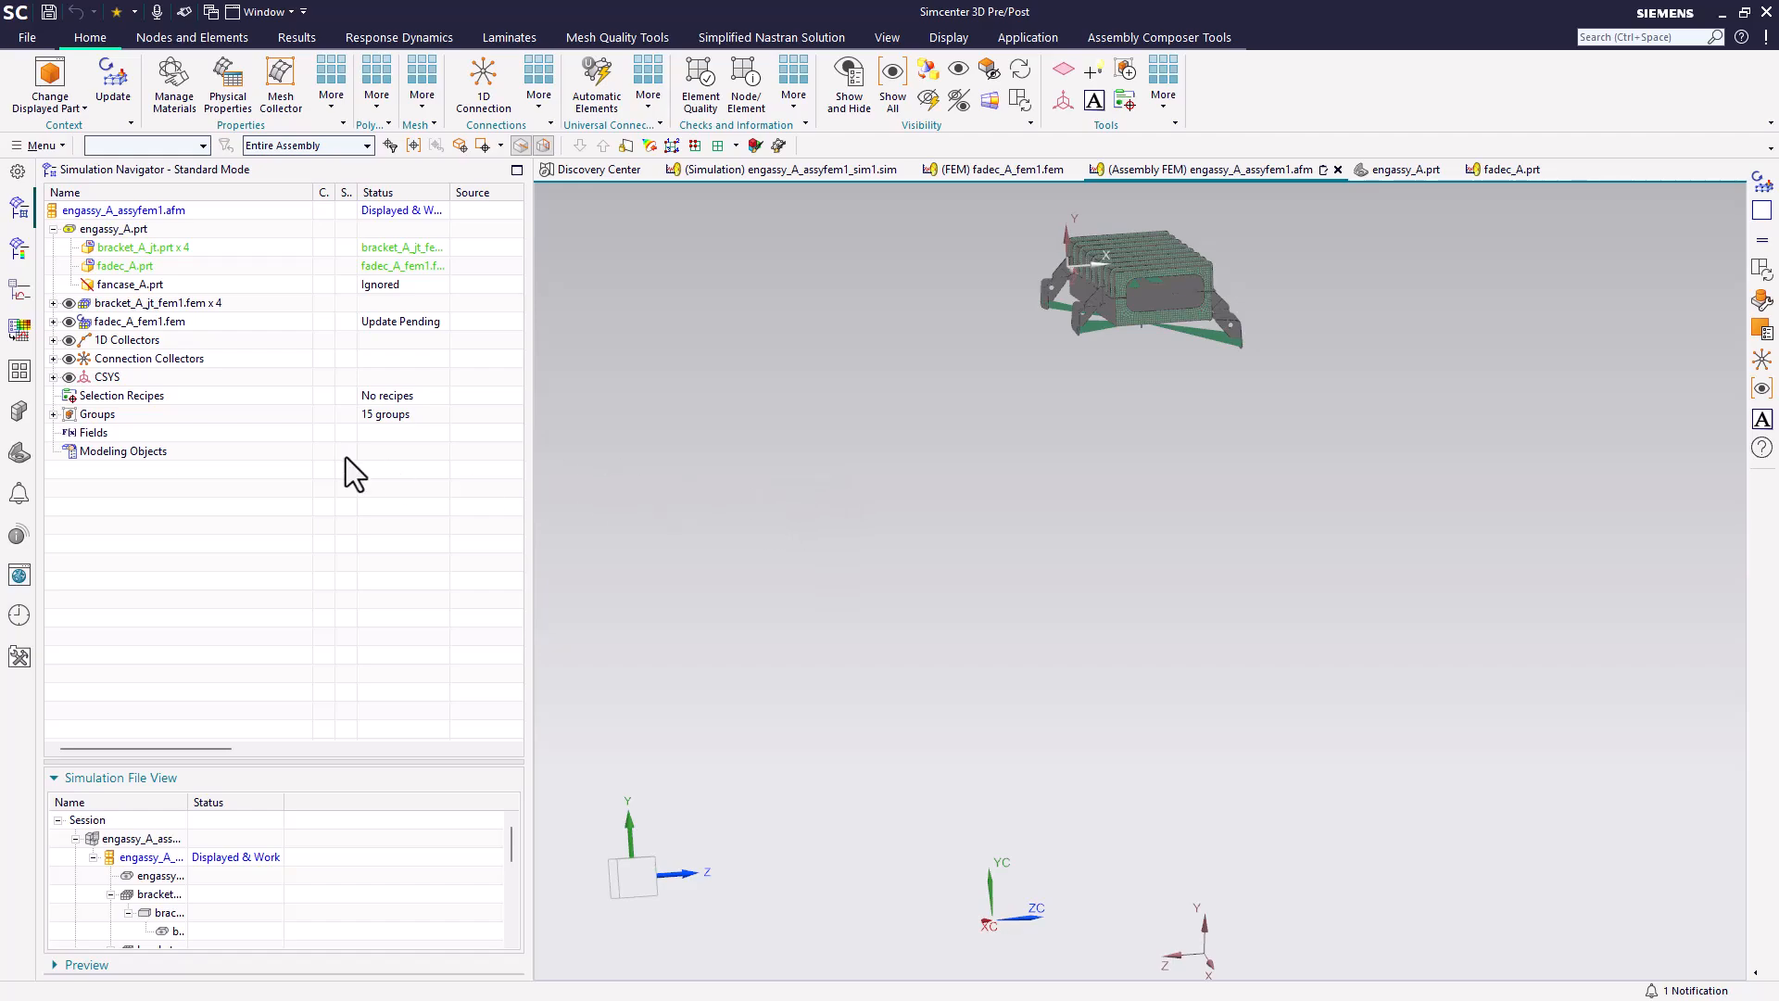
click(70, 377)
scroll(612, 481, up, 5)
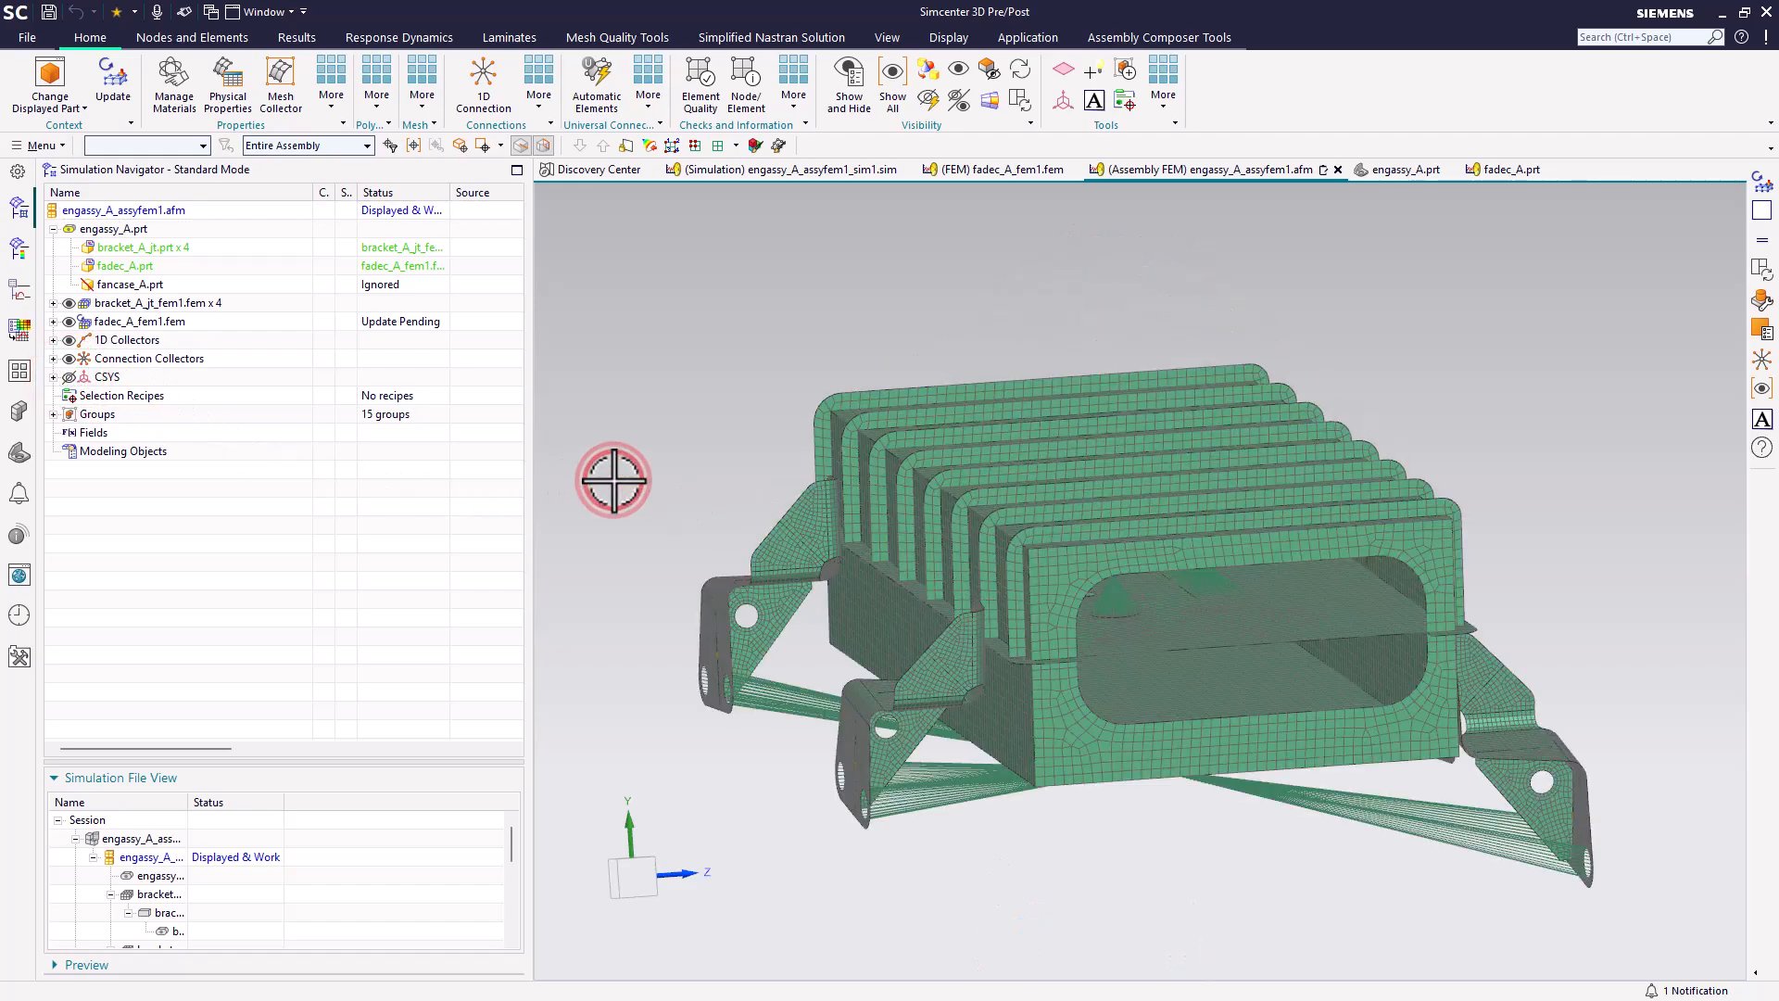
mouse_move(575, 389)
middle_down()
mouse_move(599, 412)
mouse_move(589, 400)
middle_up()
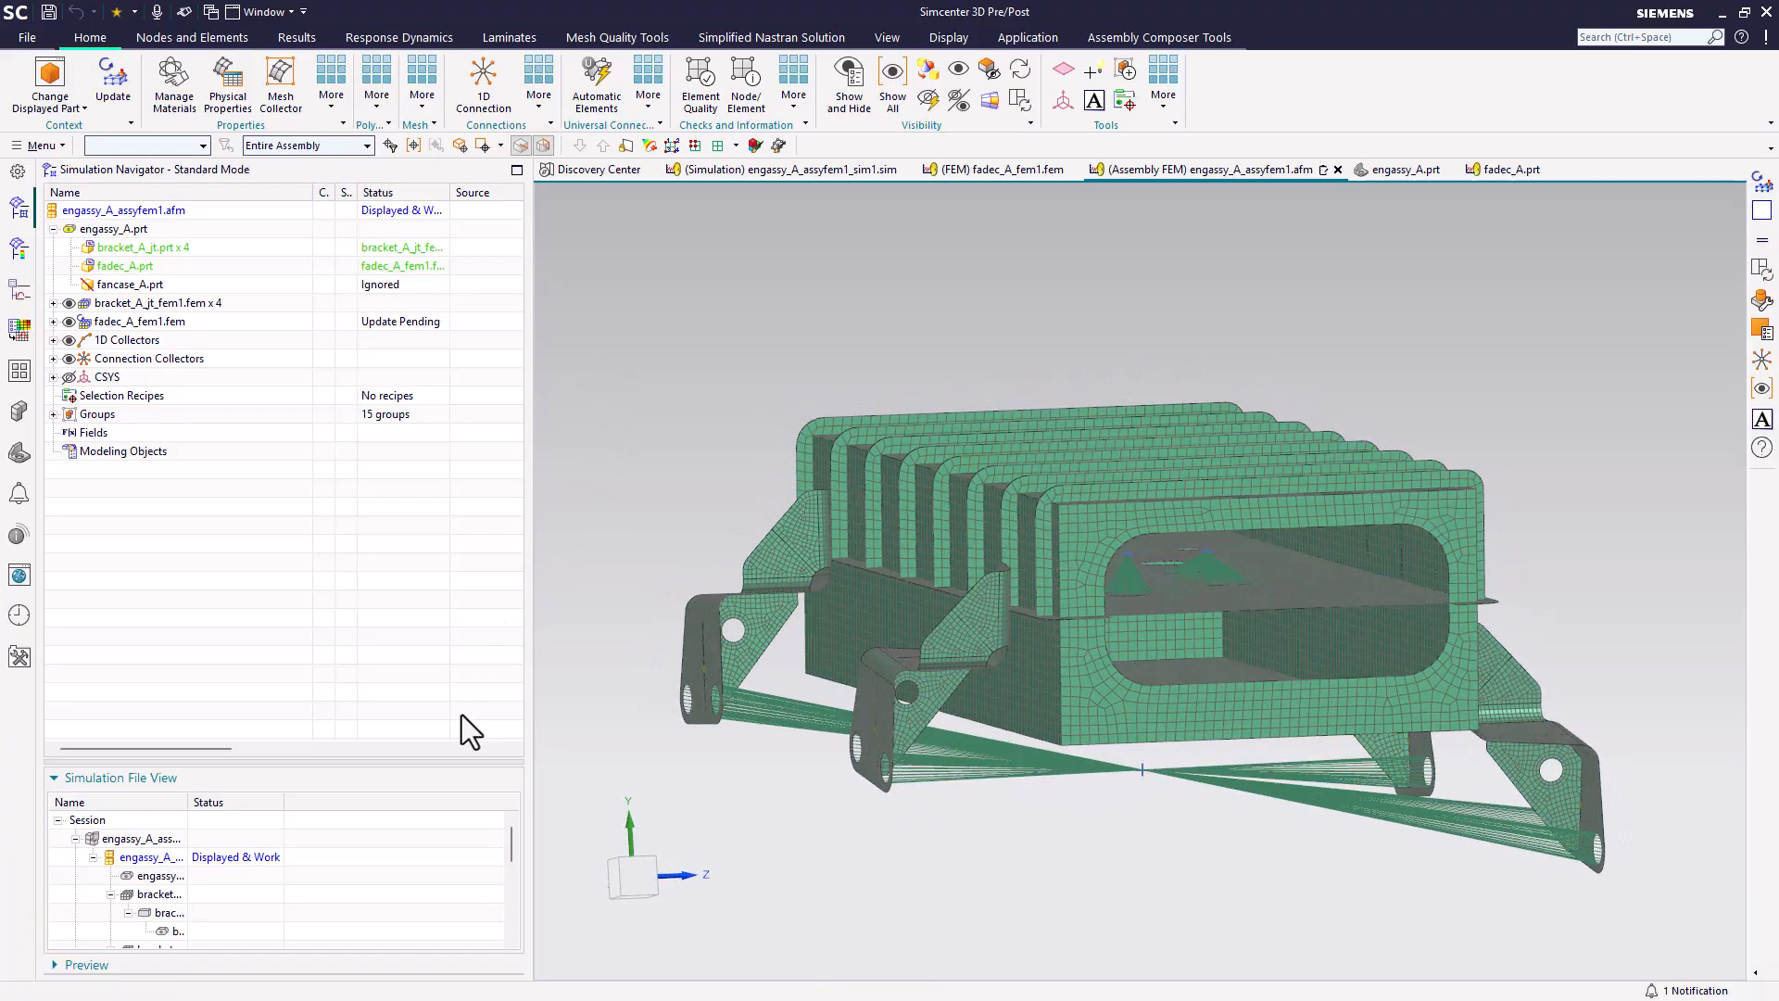
- Widen the name column of the simulation file list and display the idealized part fadec_A_fem1_i
double_click(187, 803)
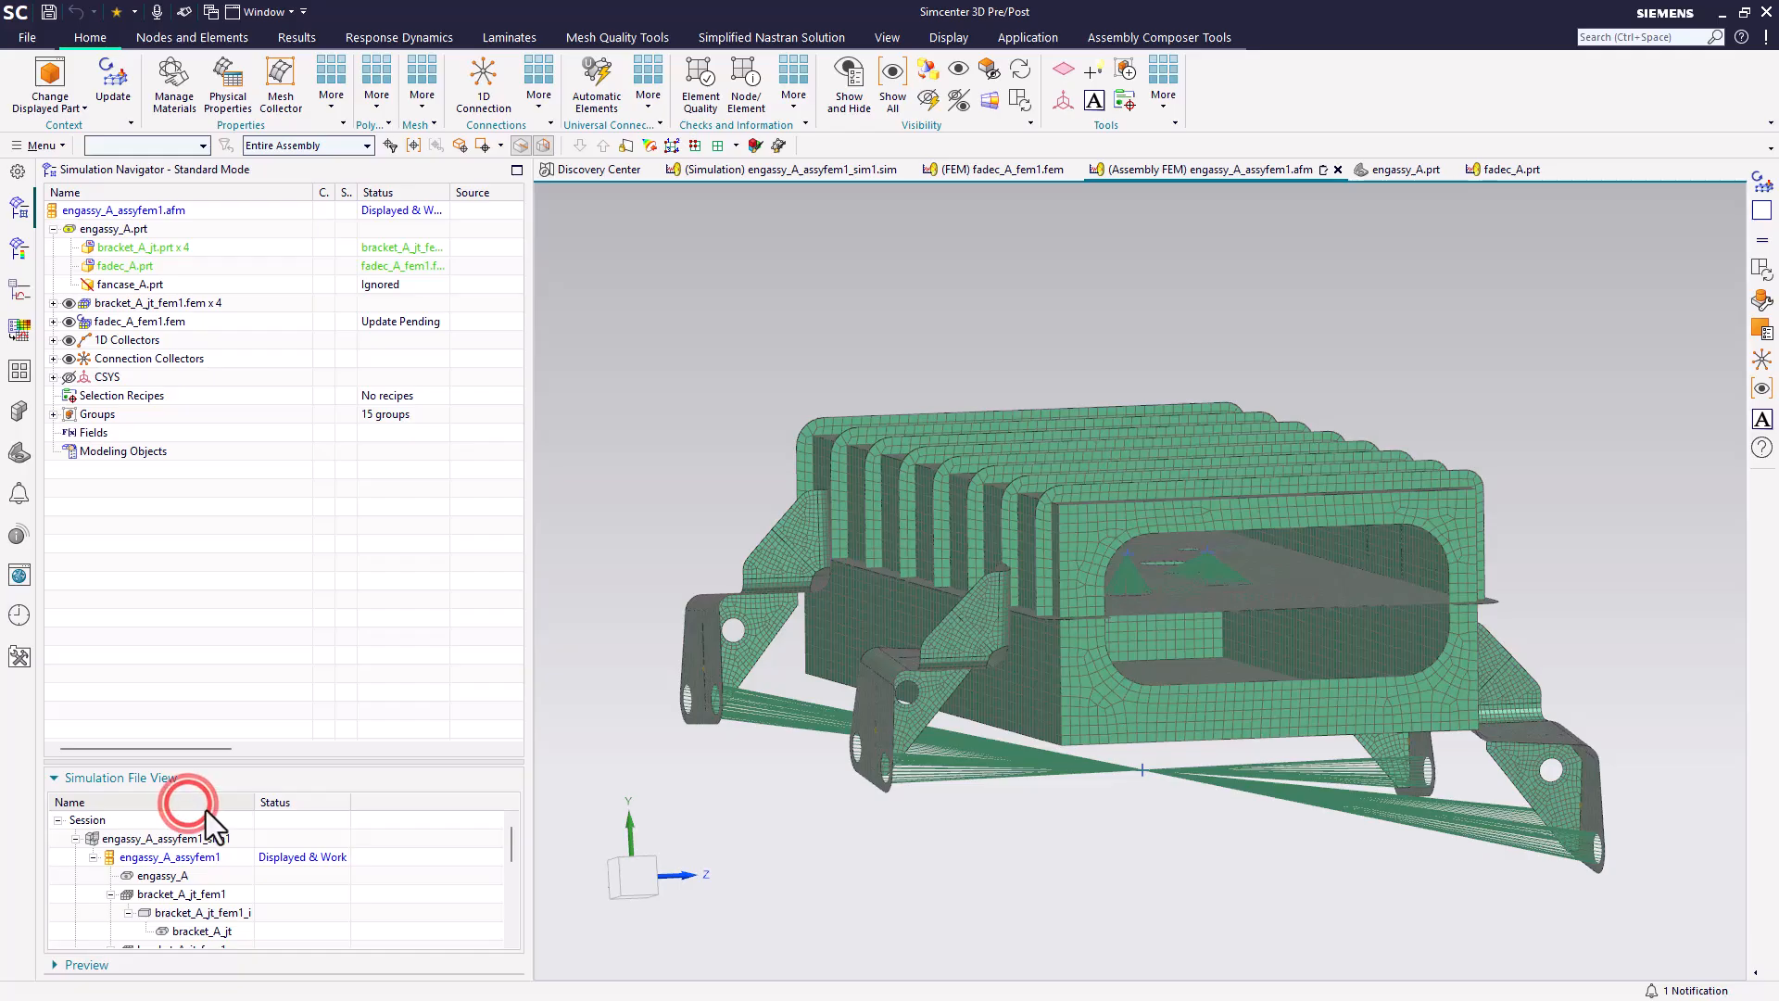
scroll(219, 898, down, 2)
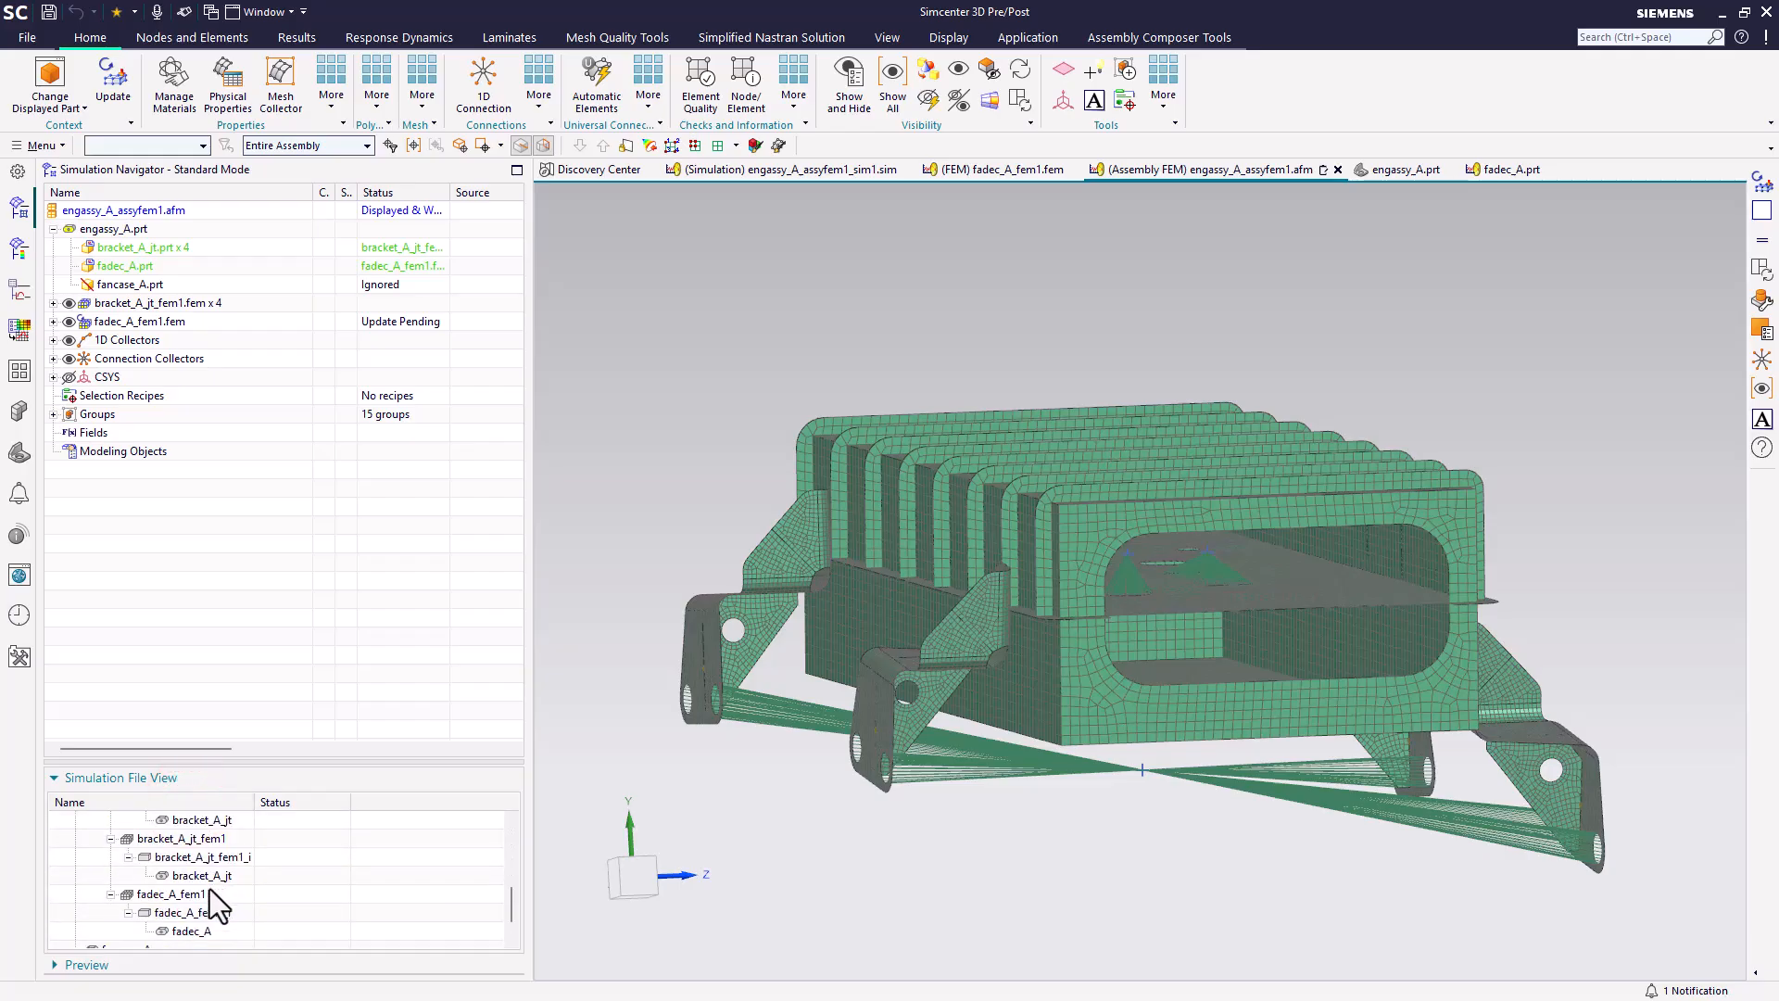
double_click(202, 915)
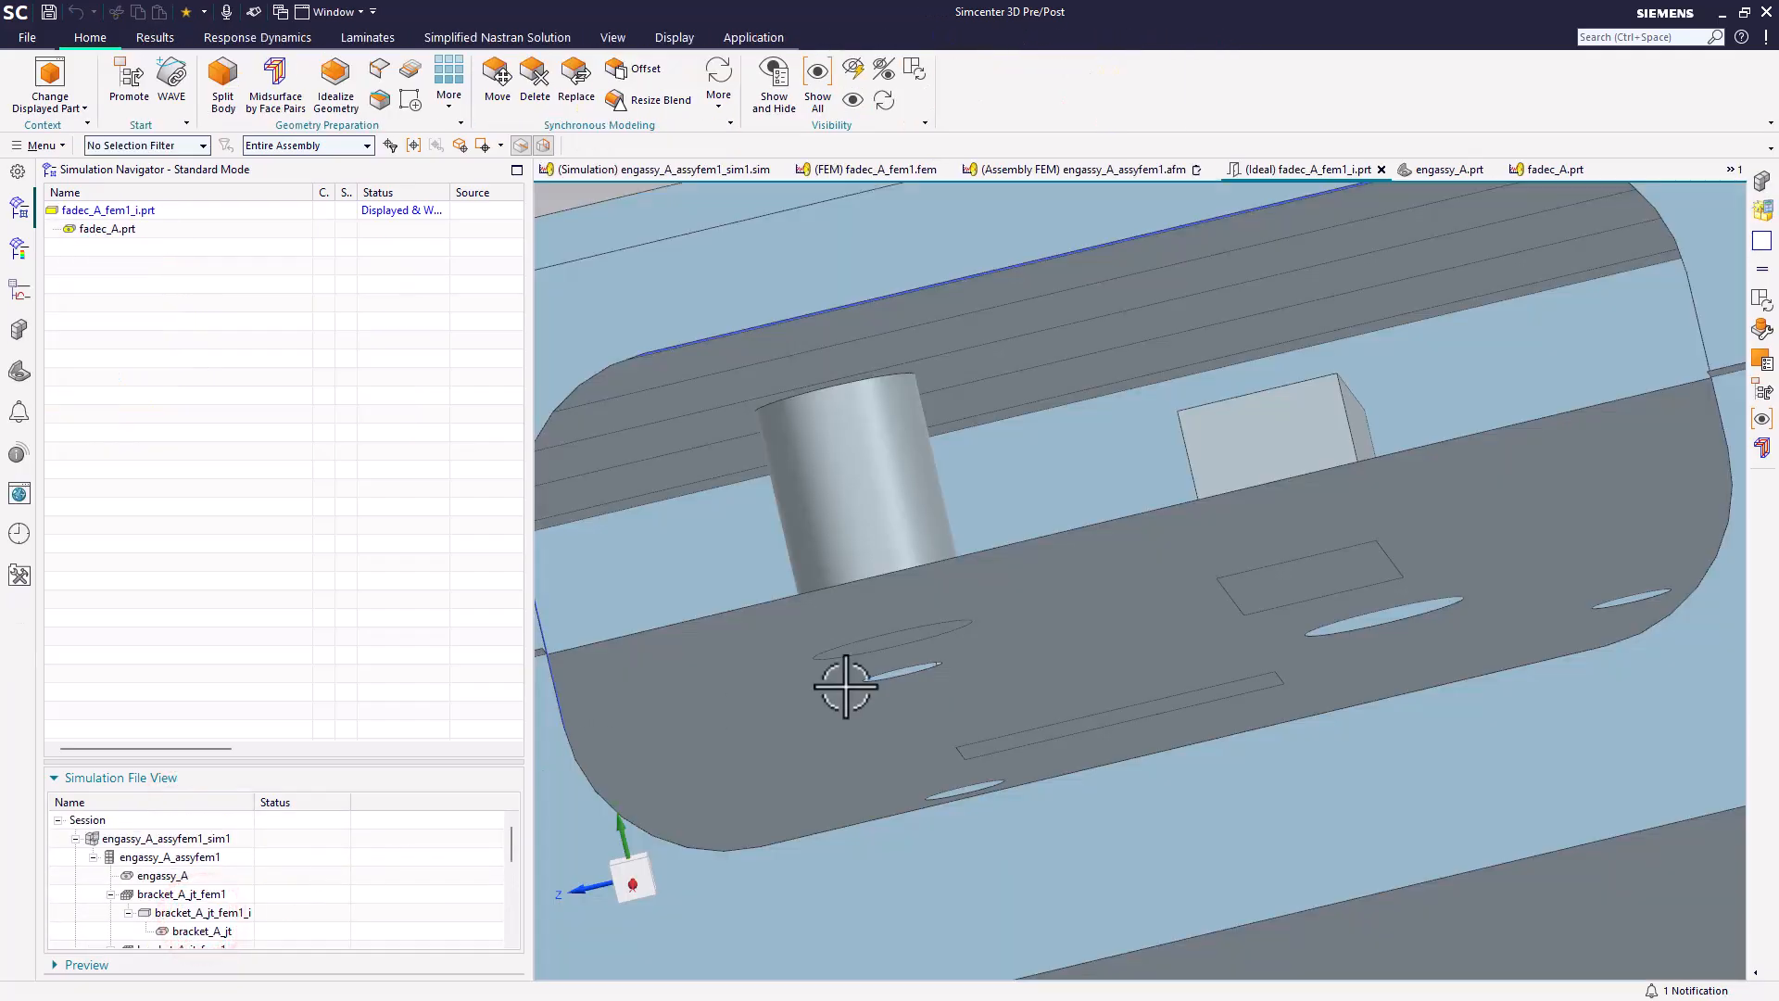
scroll(957, 607, down, 5)
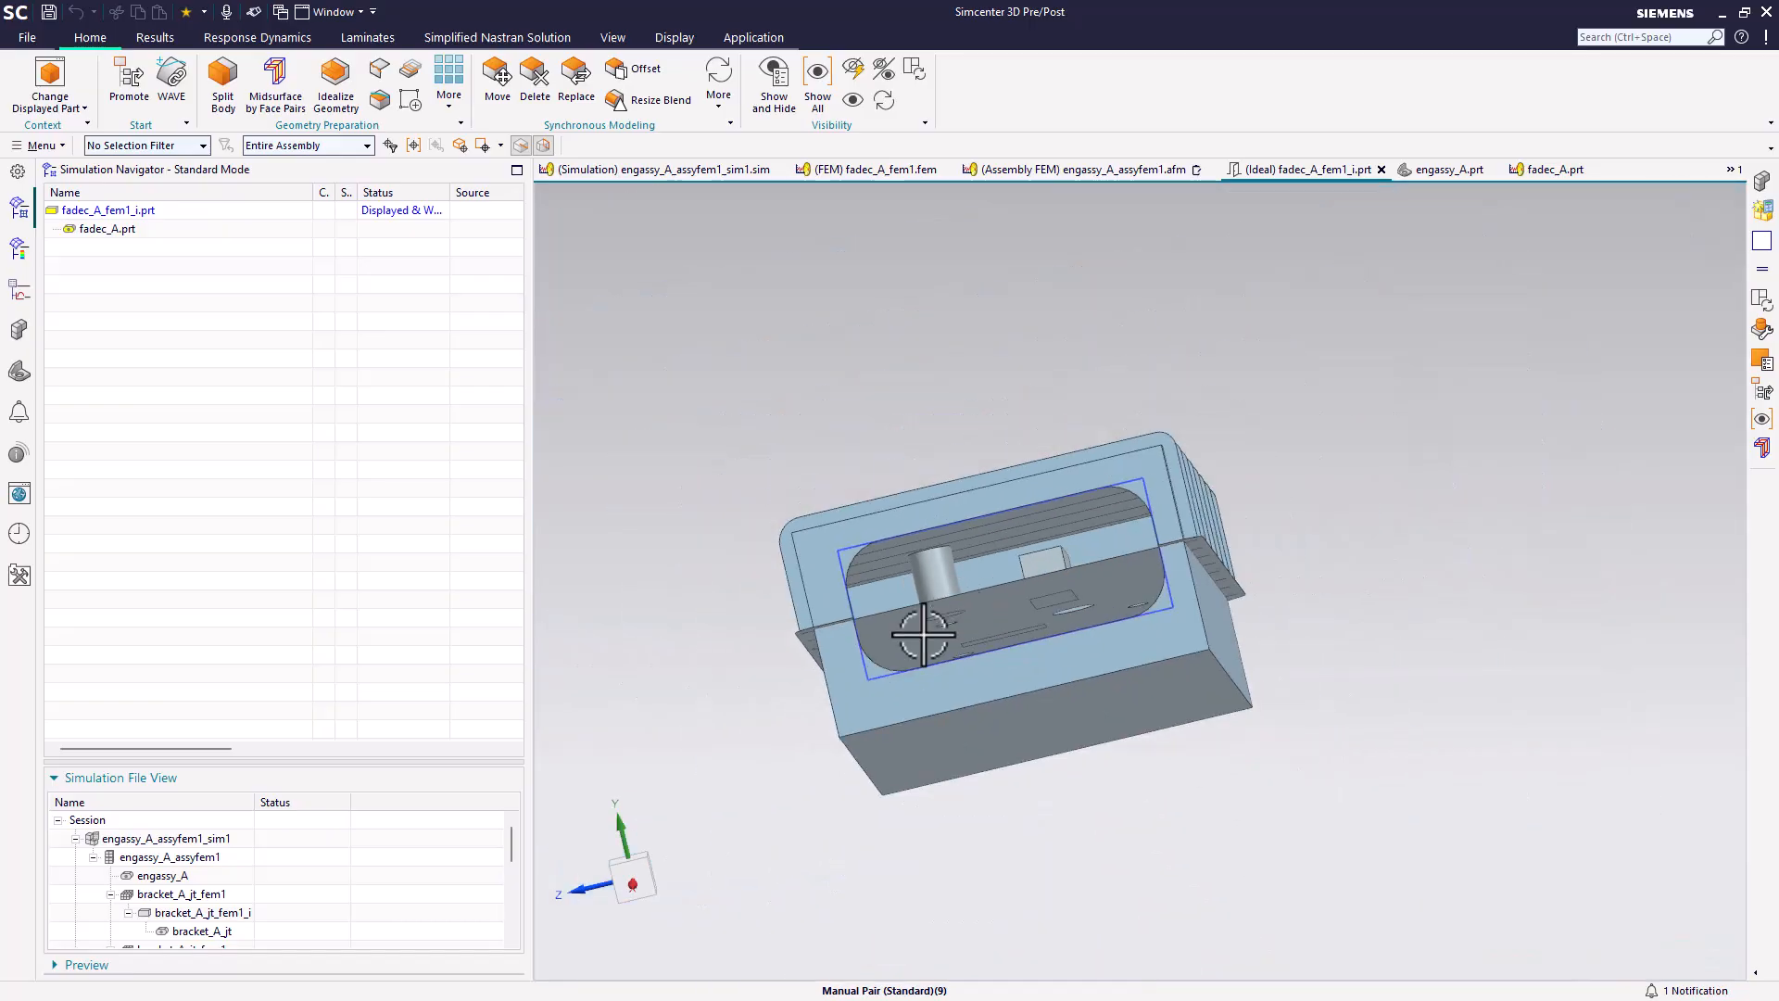
scroll(408, 864, down, 2)
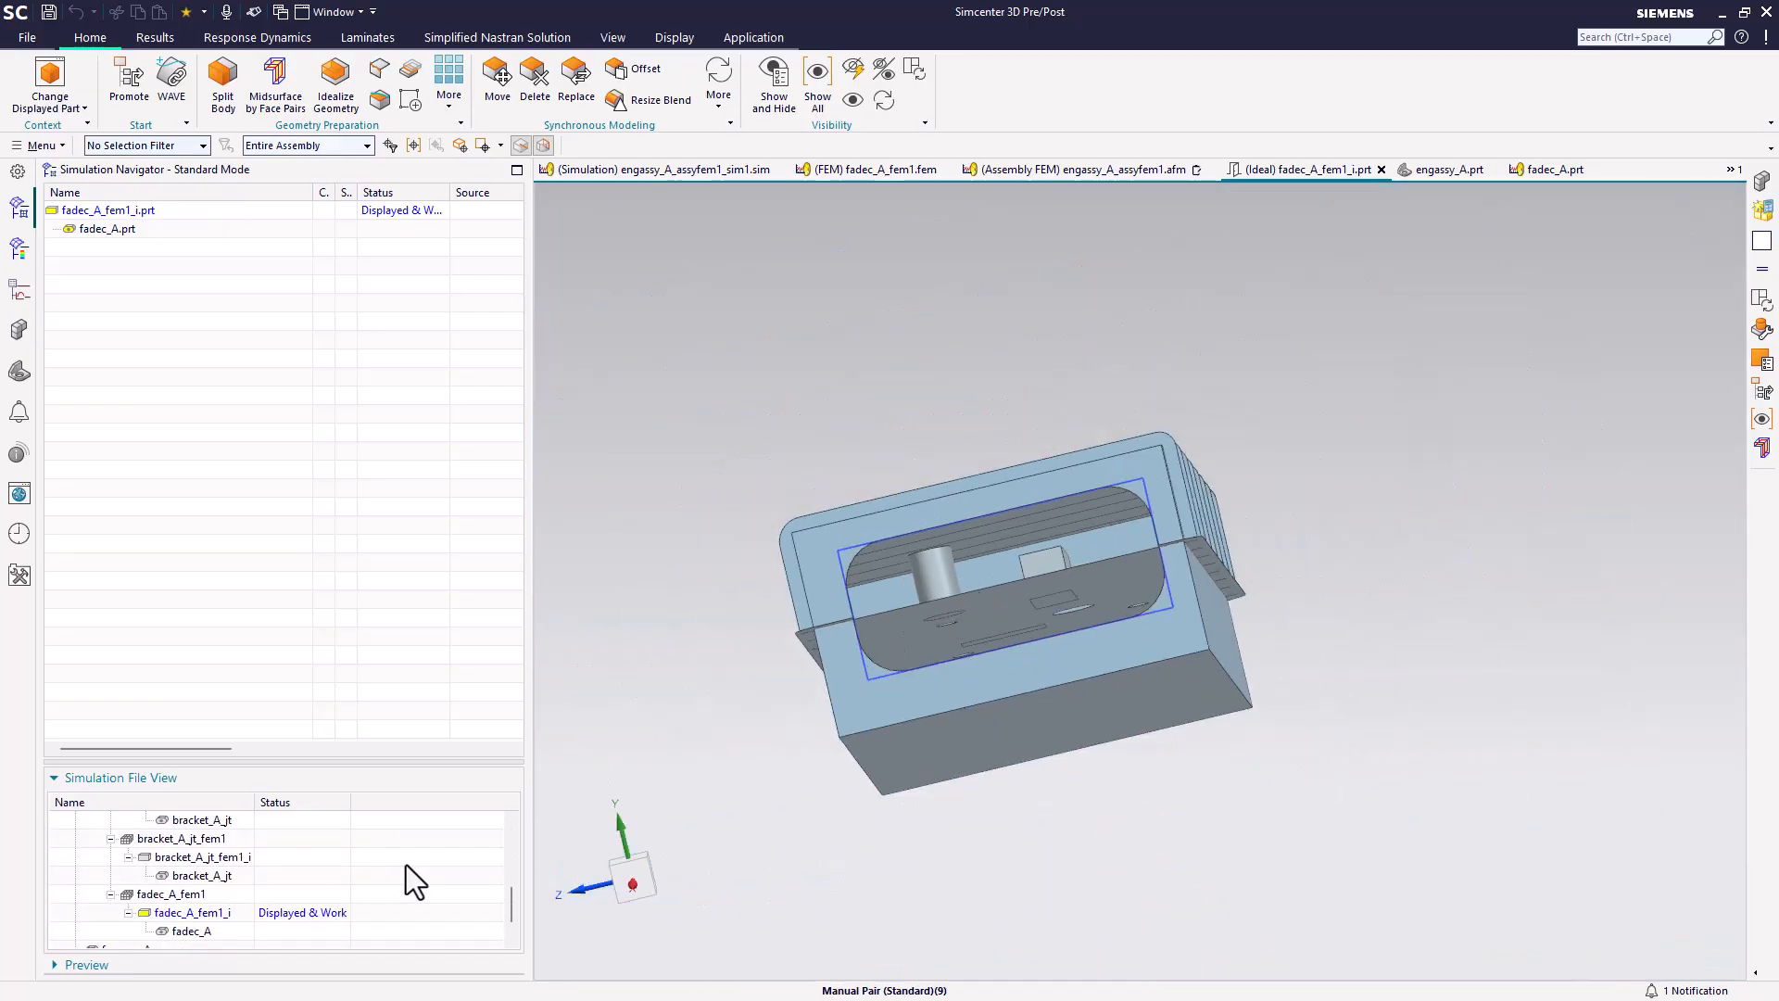
middle_drag(695, 648, 731, 659)
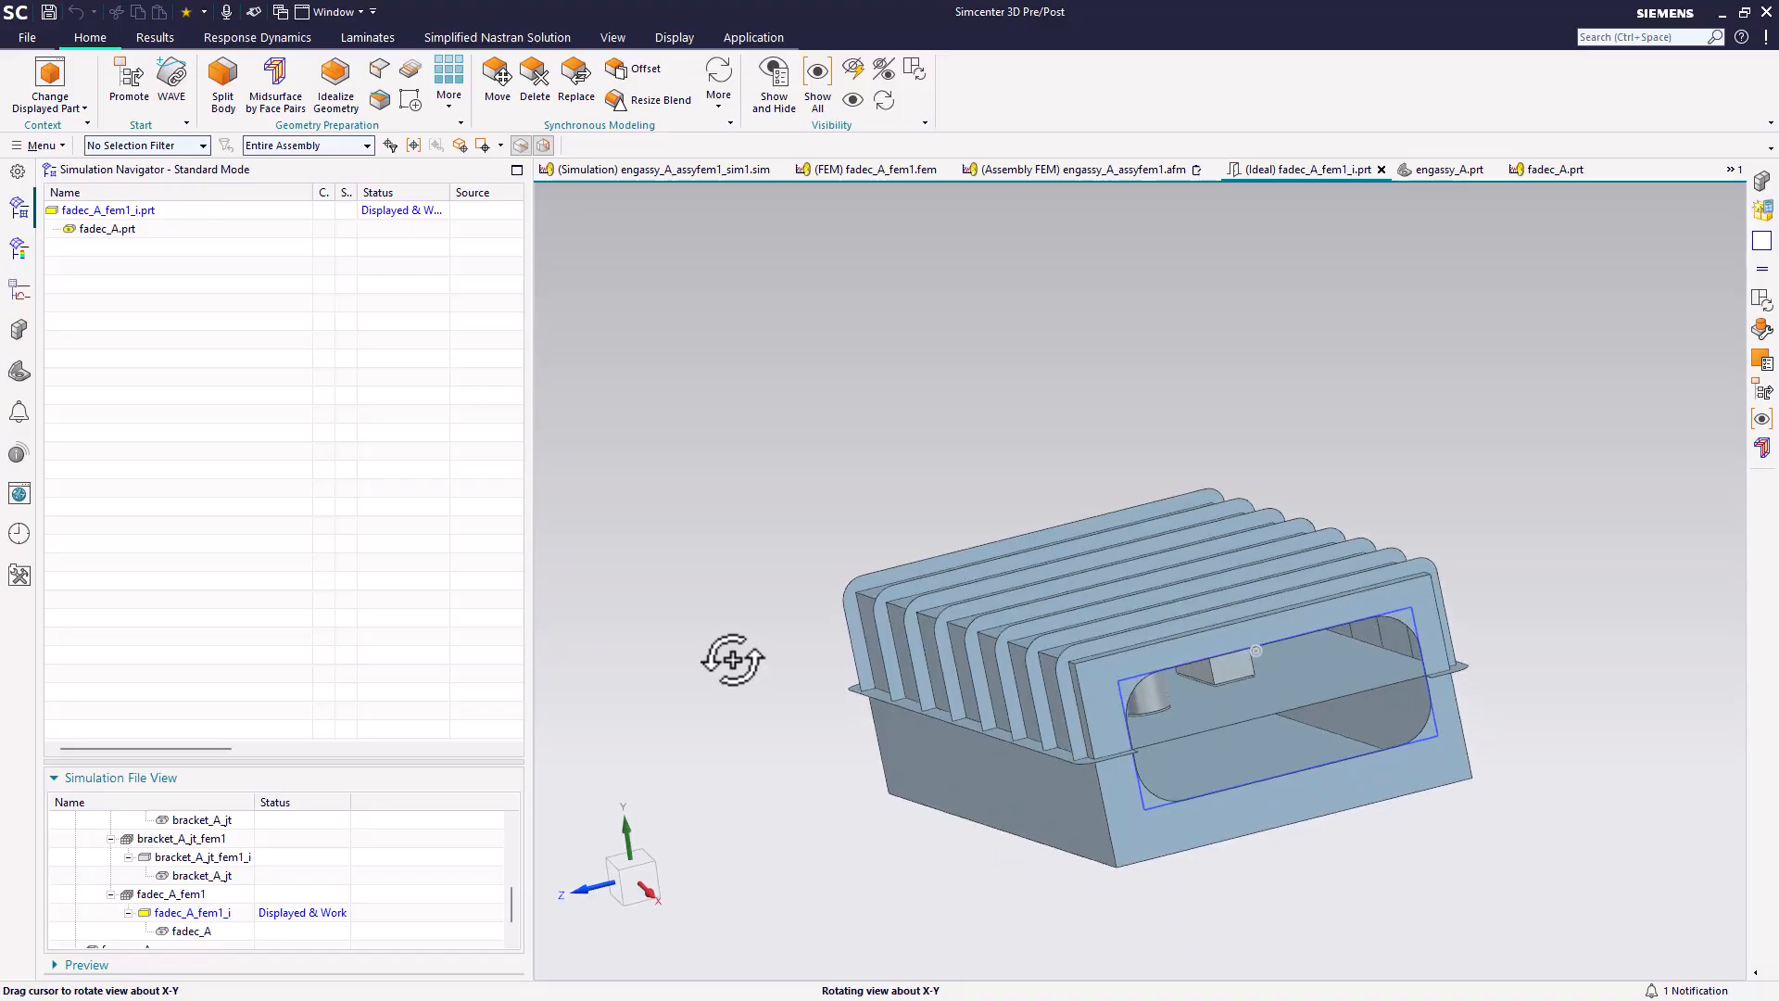
- Reposition the master of fadec_A_fem1_i by moving the FADEC_A component upward with dynamic motion to about Y 54.46 in, without copying
right_click(117, 215)
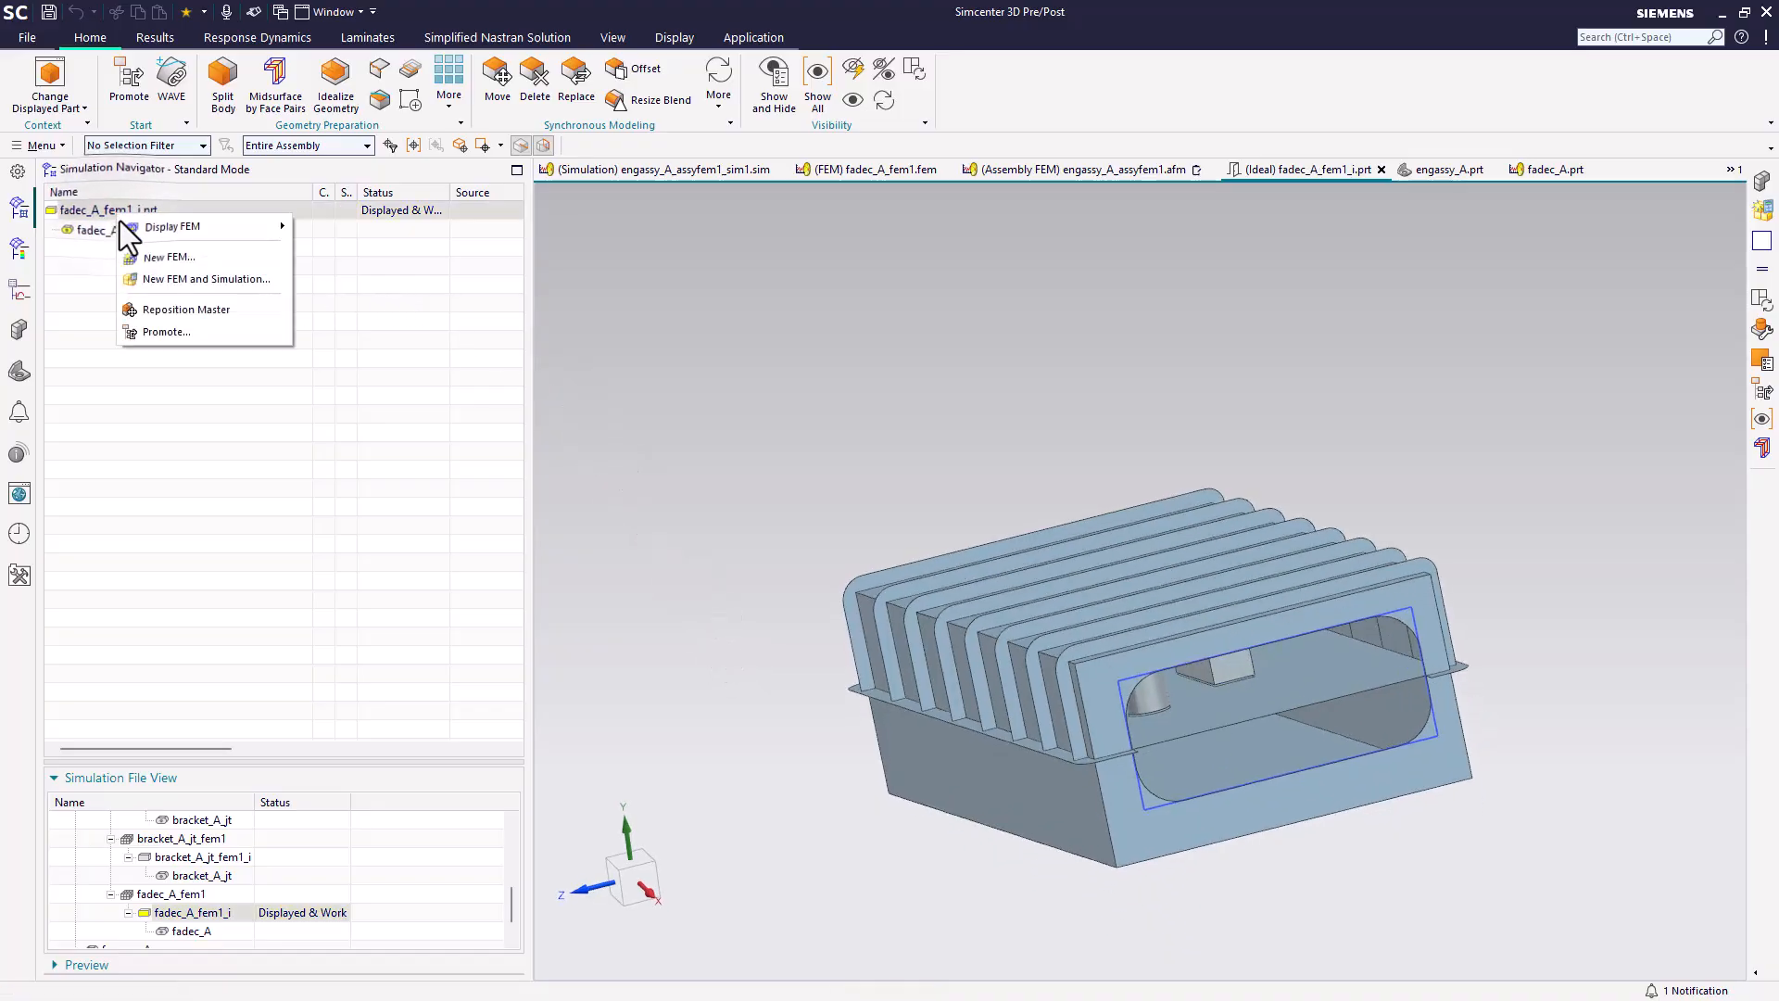
click(184, 313)
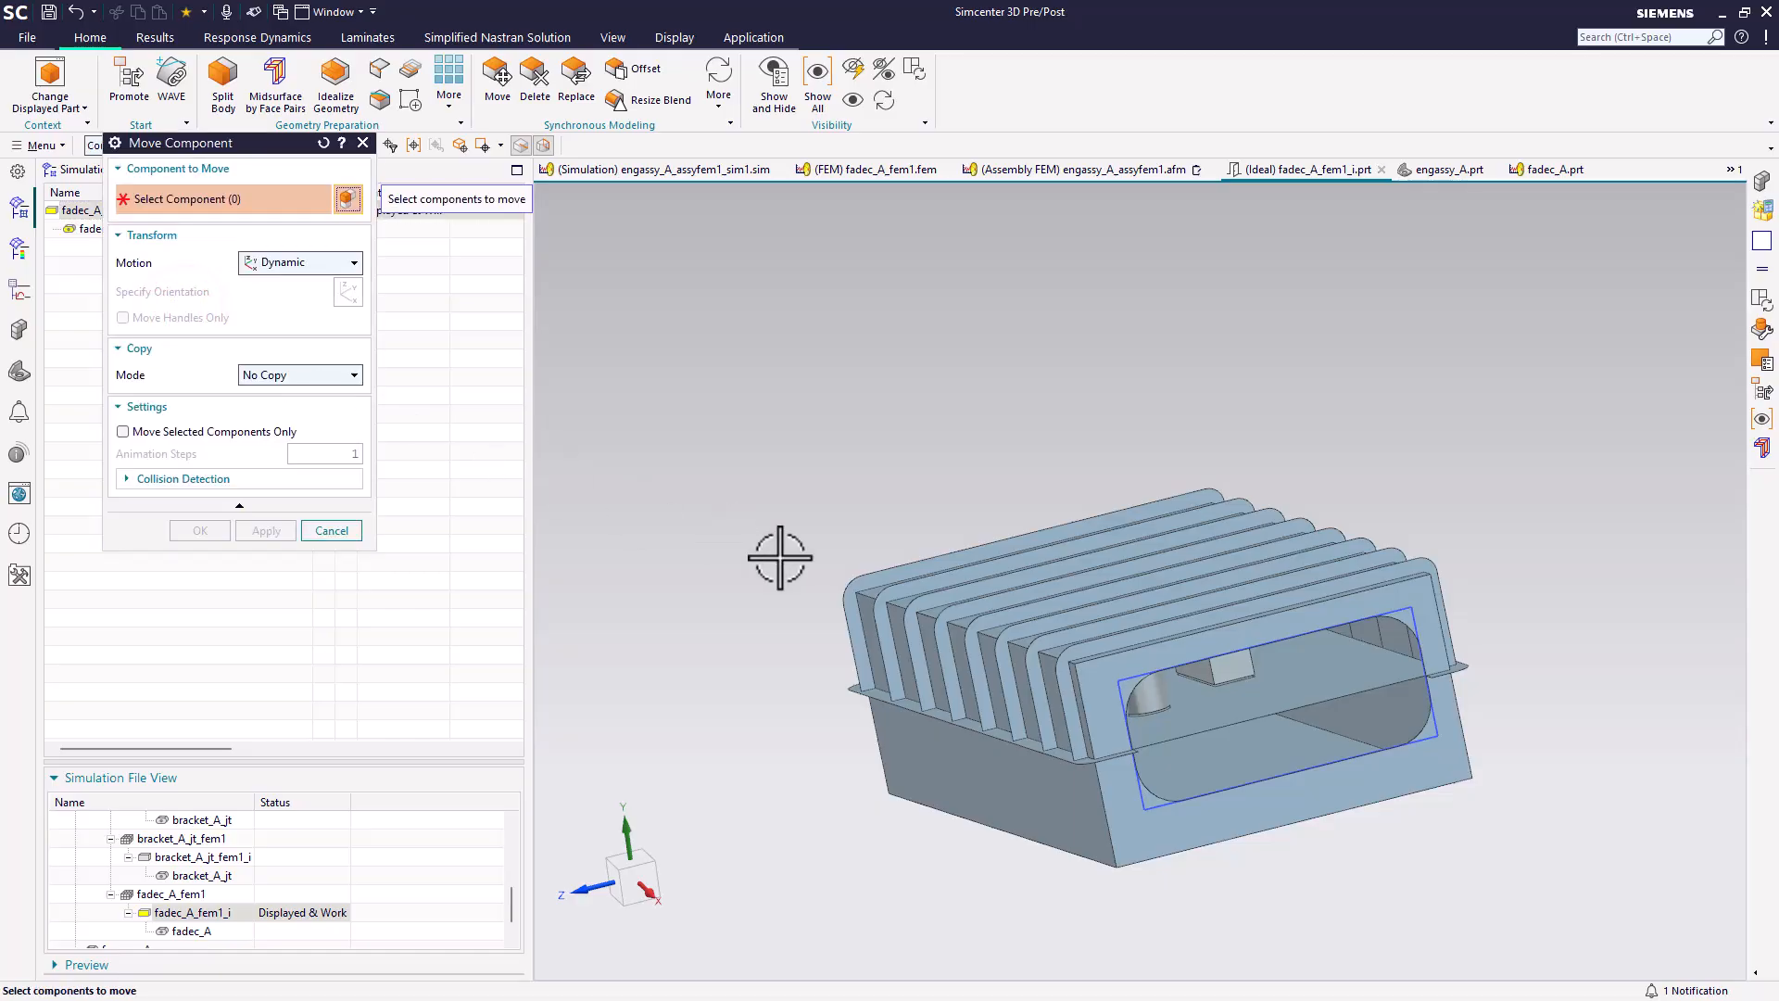
click(1125, 674)
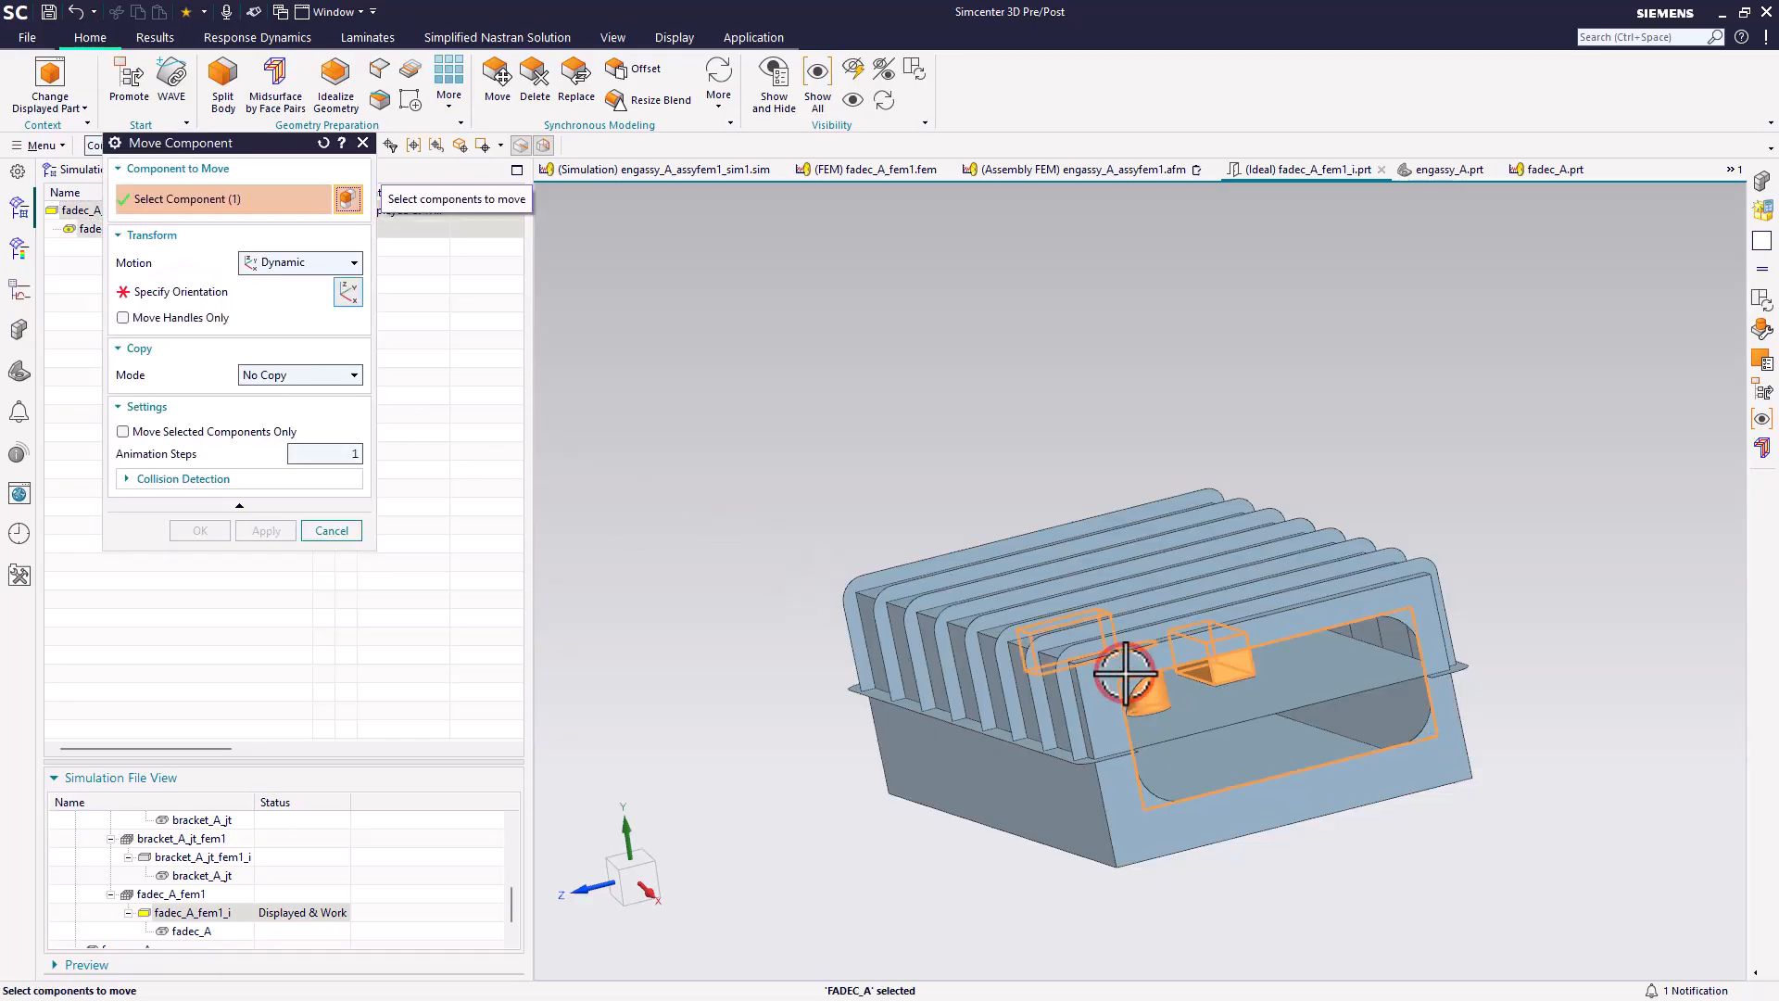
click(217, 286)
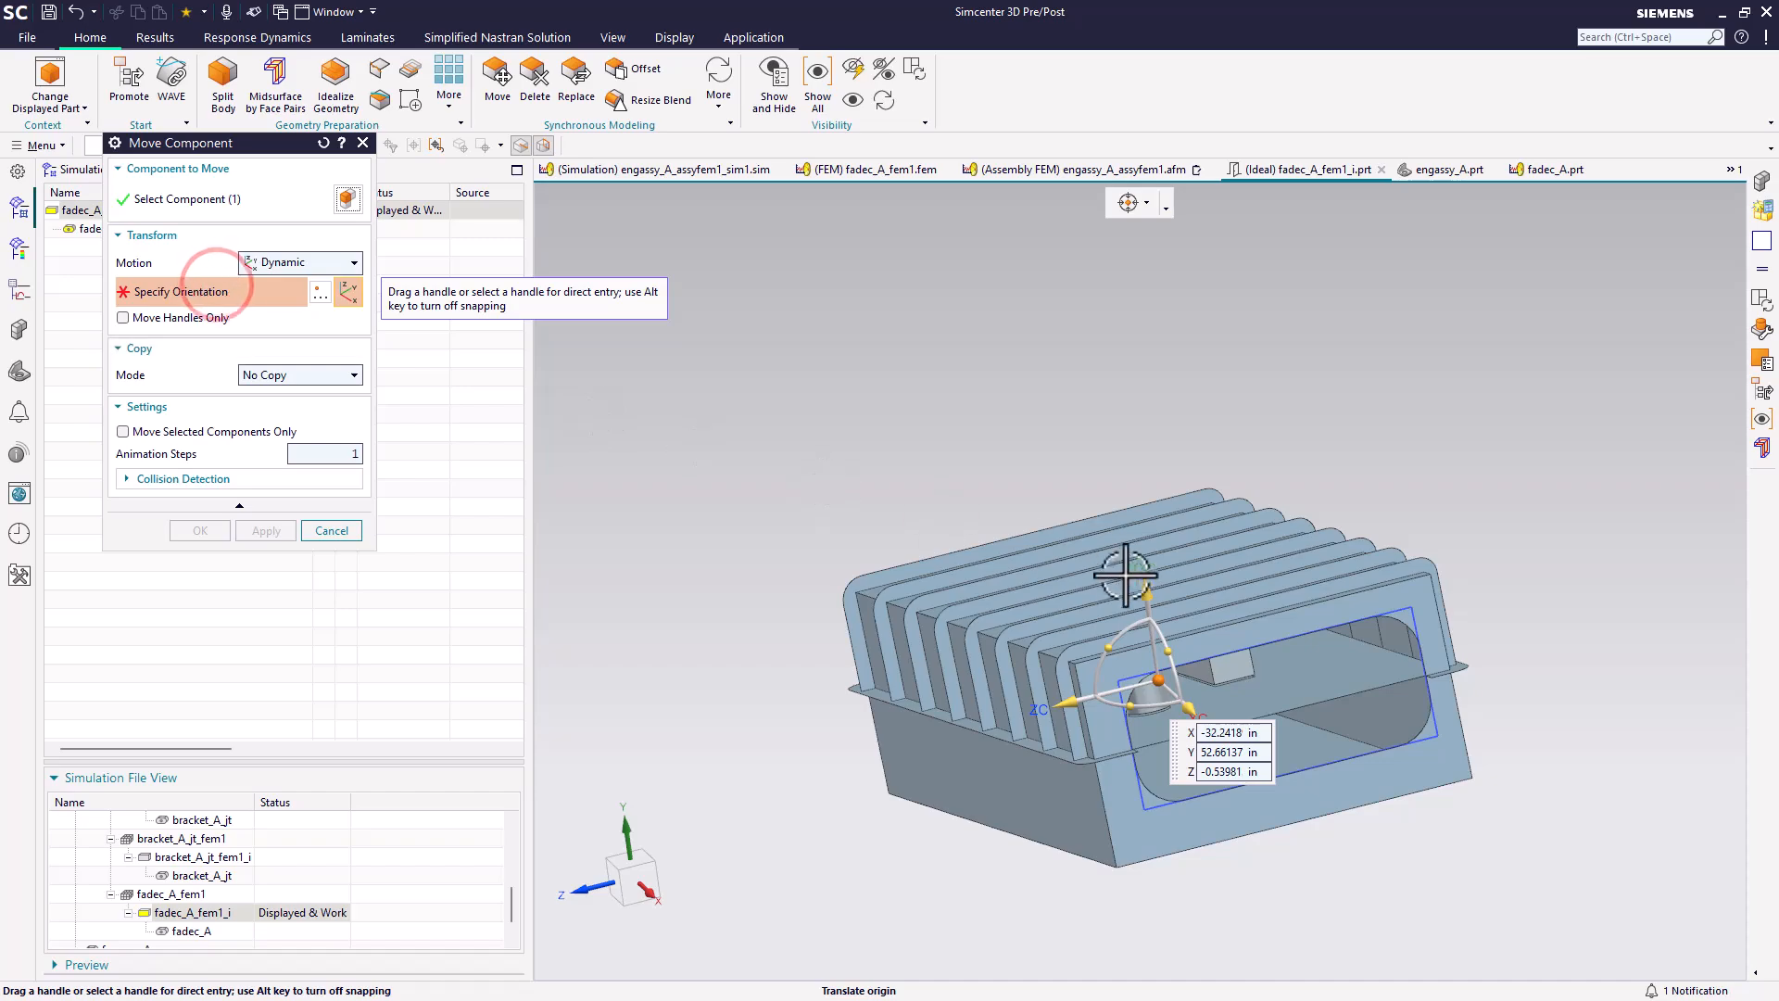
drag(1145, 592, 1136, 528)
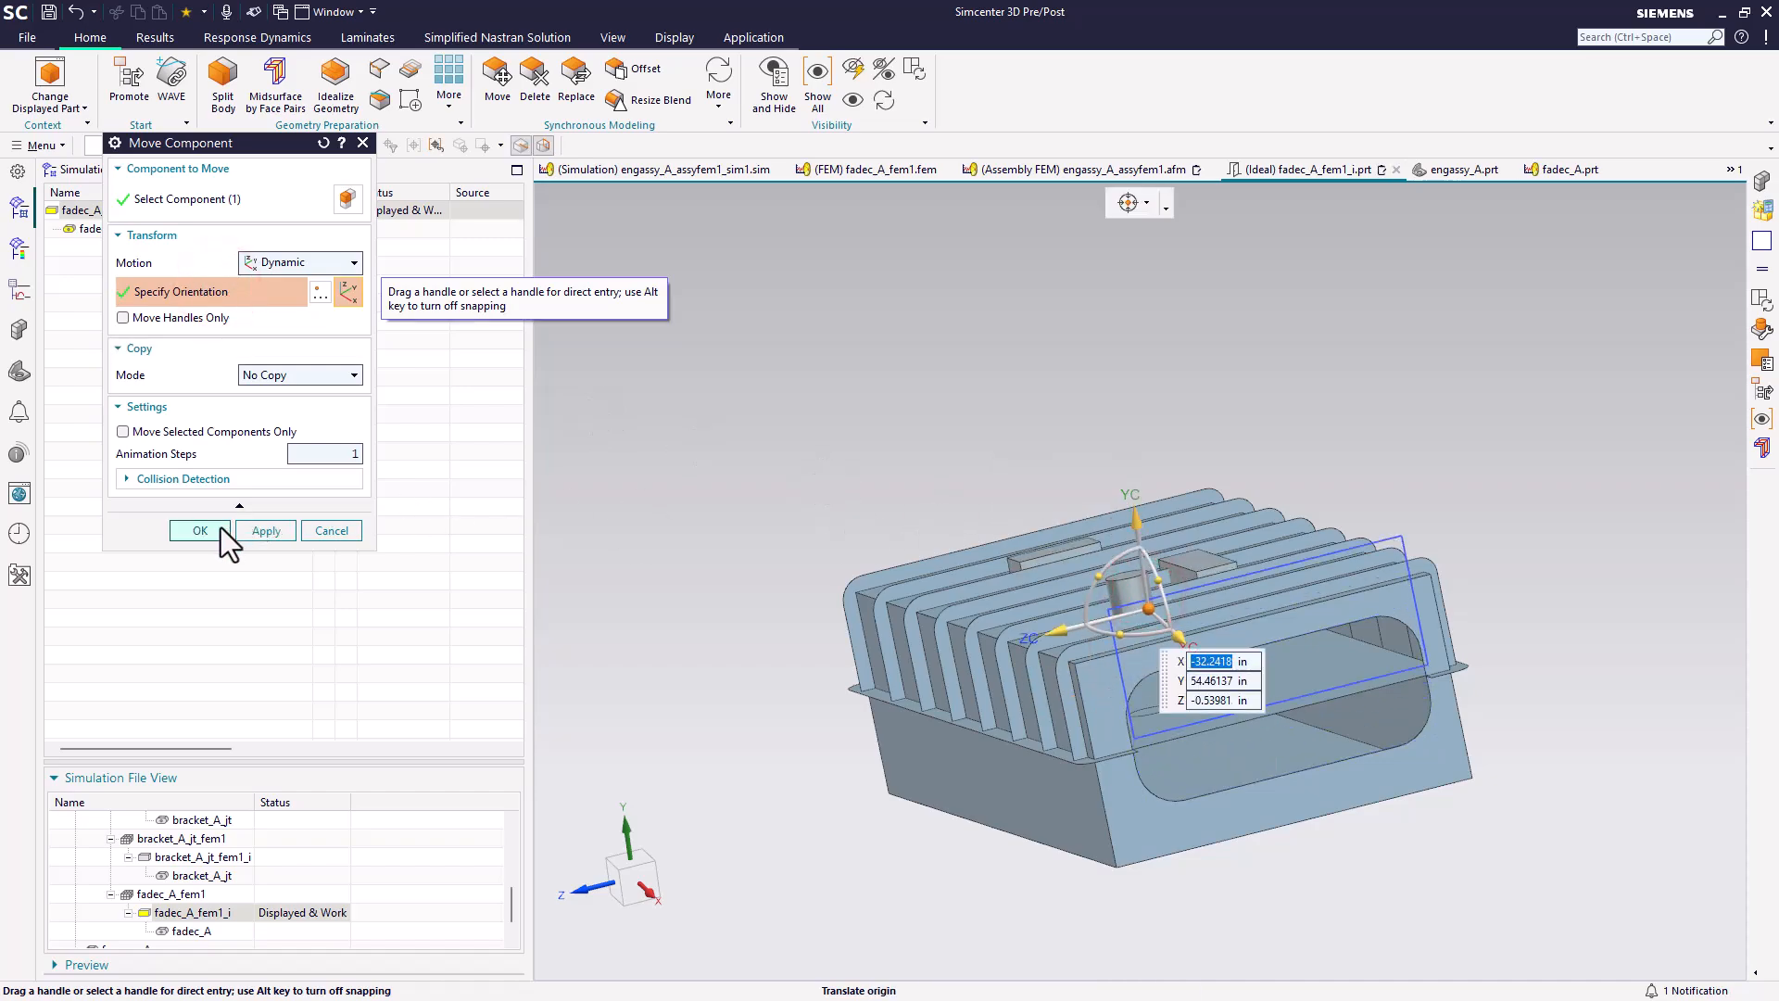
click(219, 529)
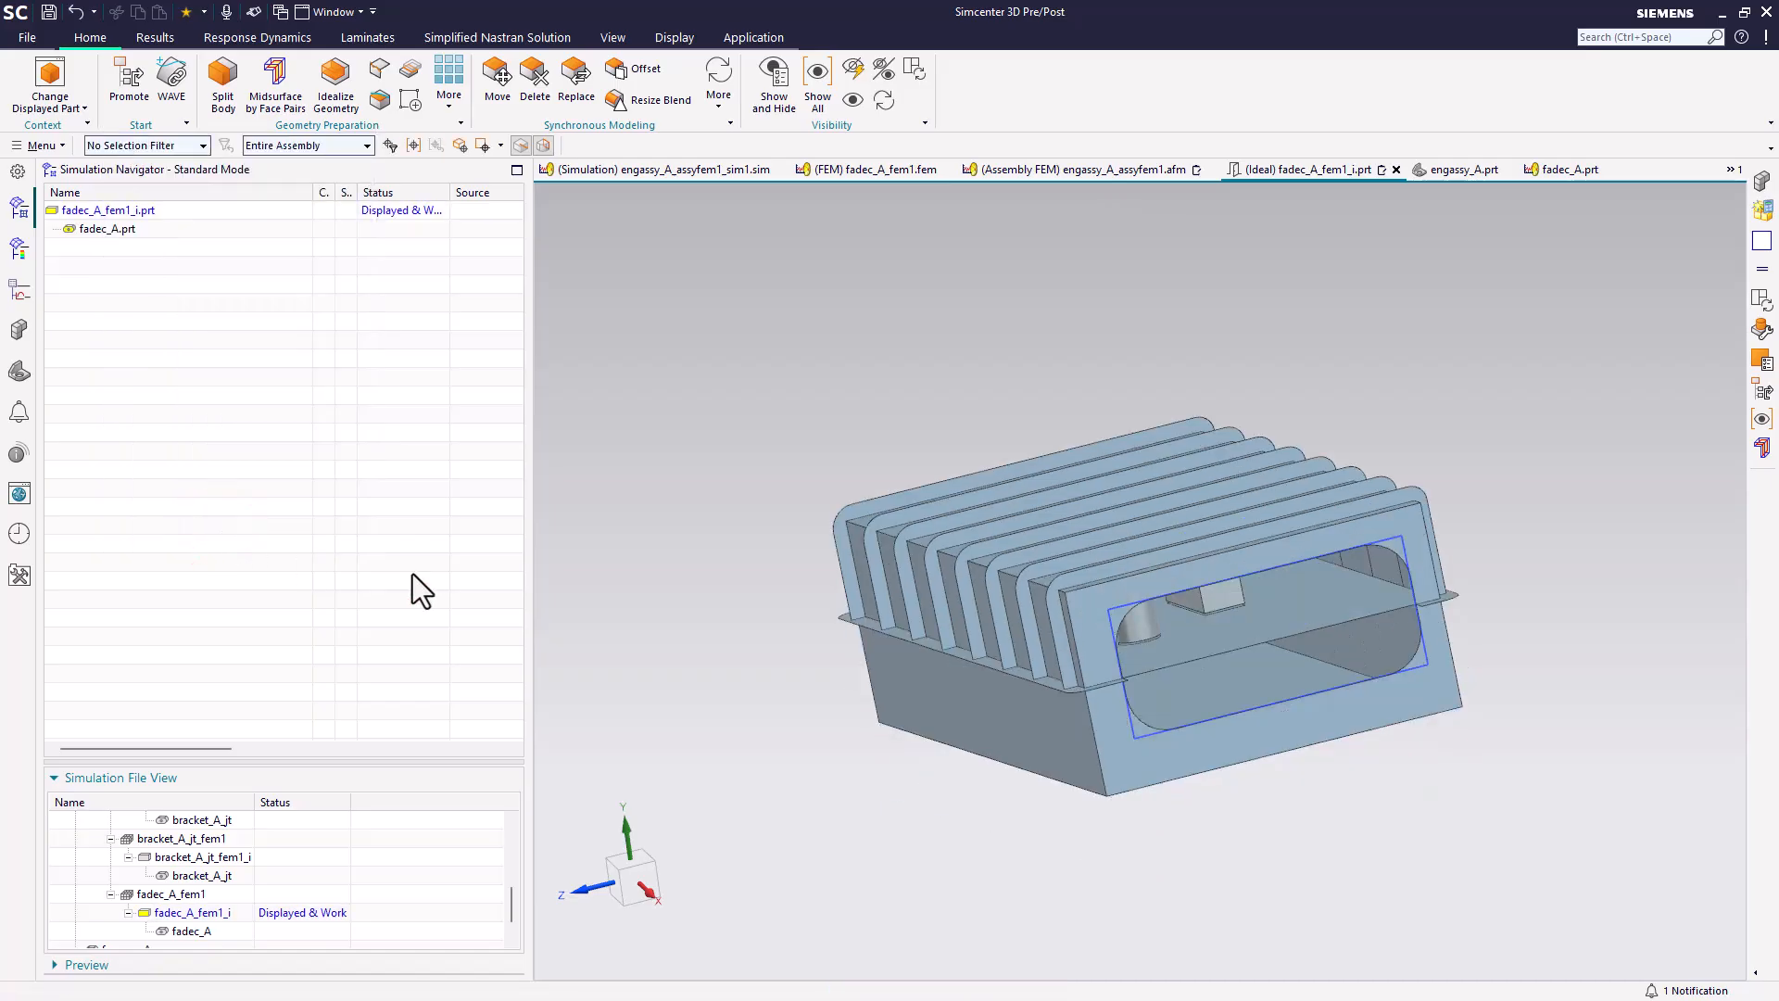
- Display the component FEM fadec_A_fem1, dismiss the update log, and update the FEM to the repositioned geometry
double_click(185, 898)
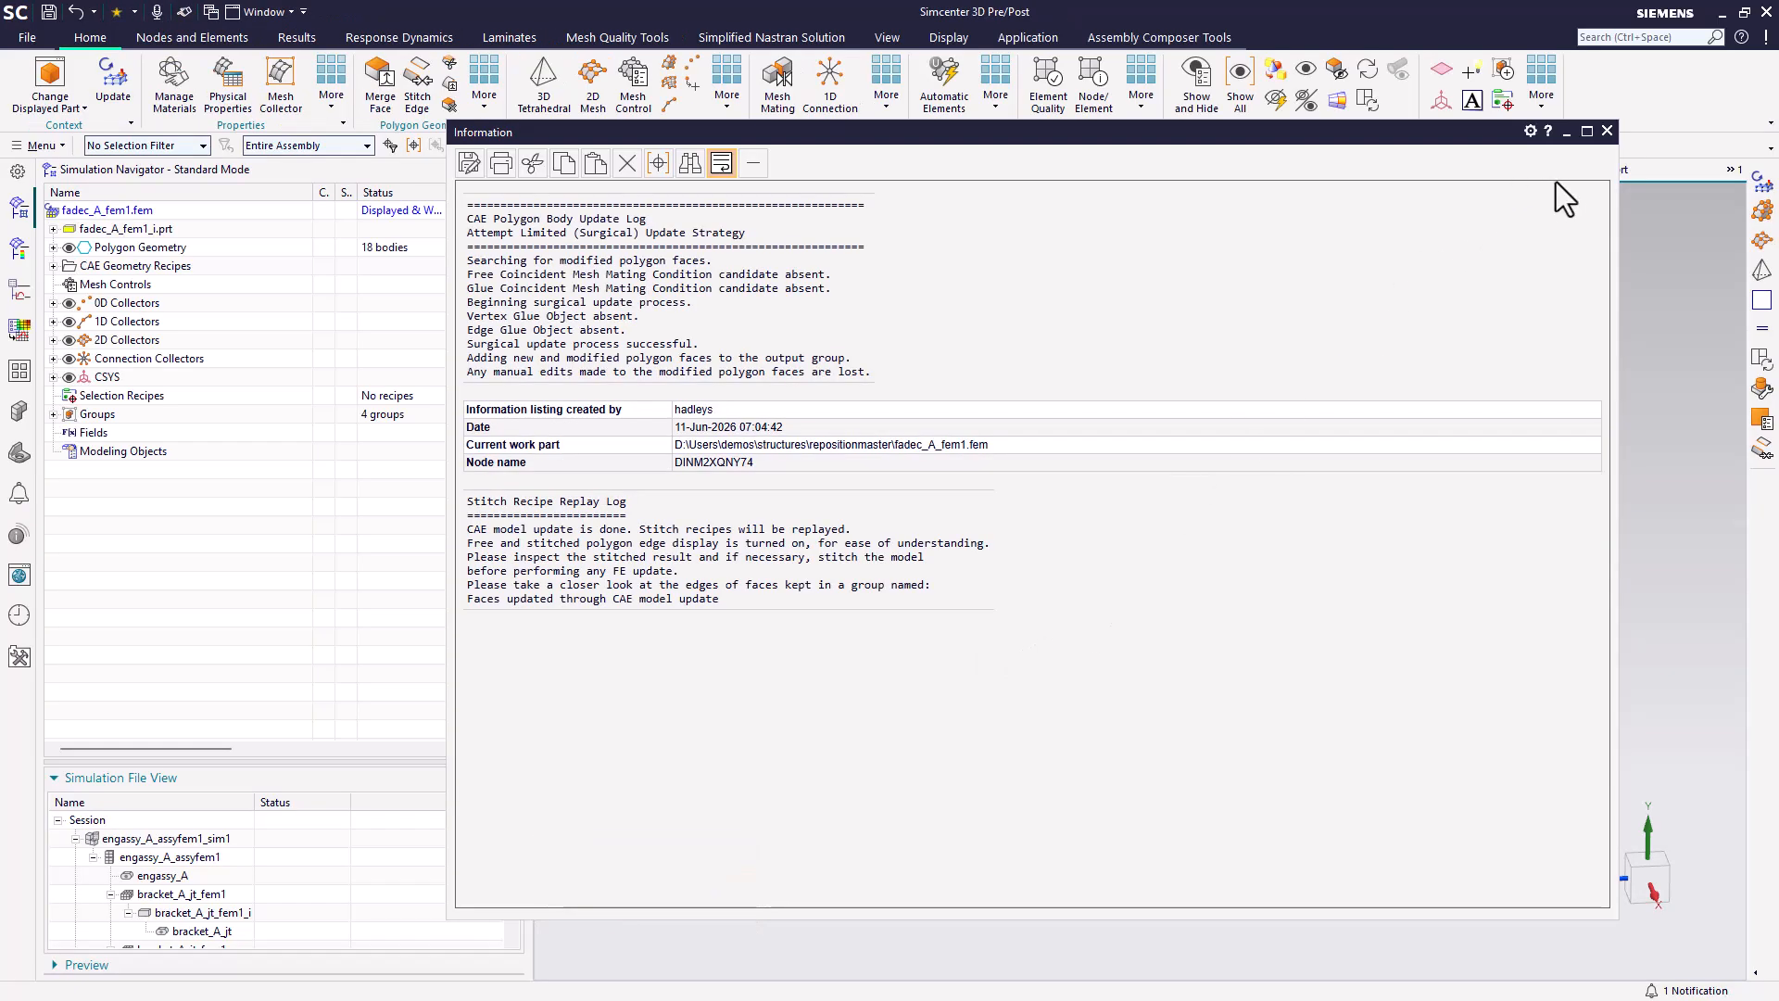
click(1608, 131)
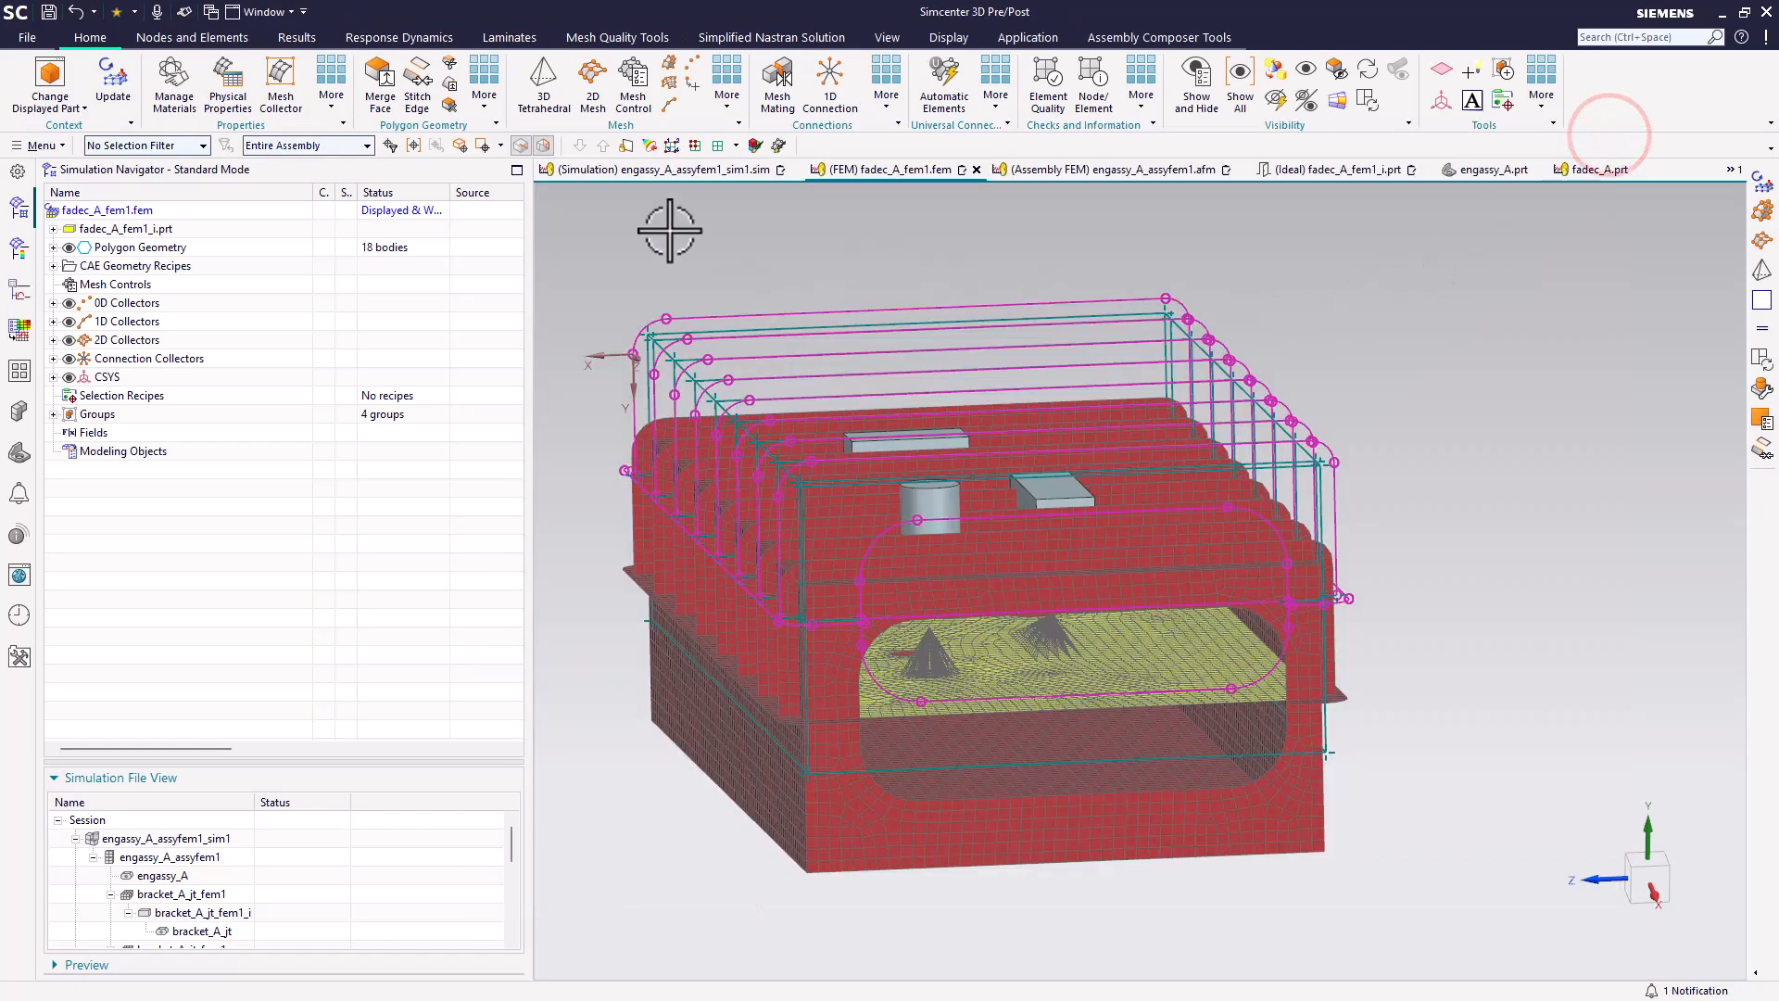
click(110, 91)
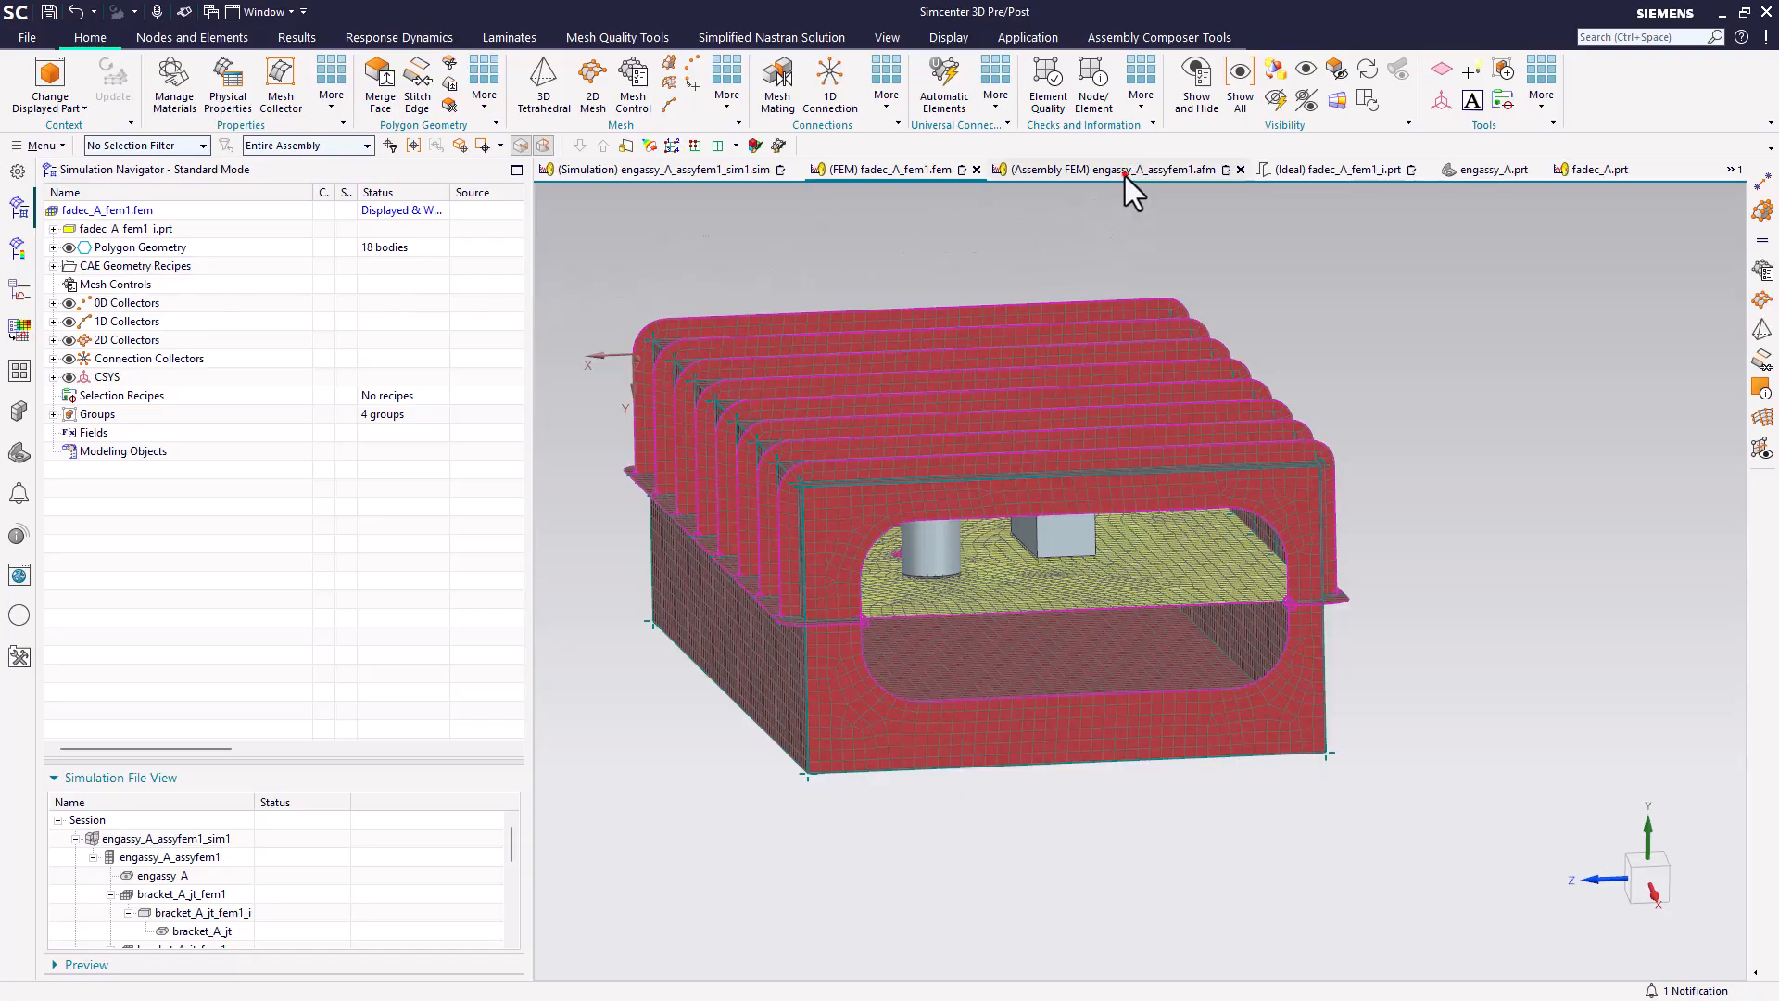
- Compare the FADEC's position on its brackets in the assembly FEM engassy_A_assyfem1 with the CAD assembly engassy_A
click(1125, 172)
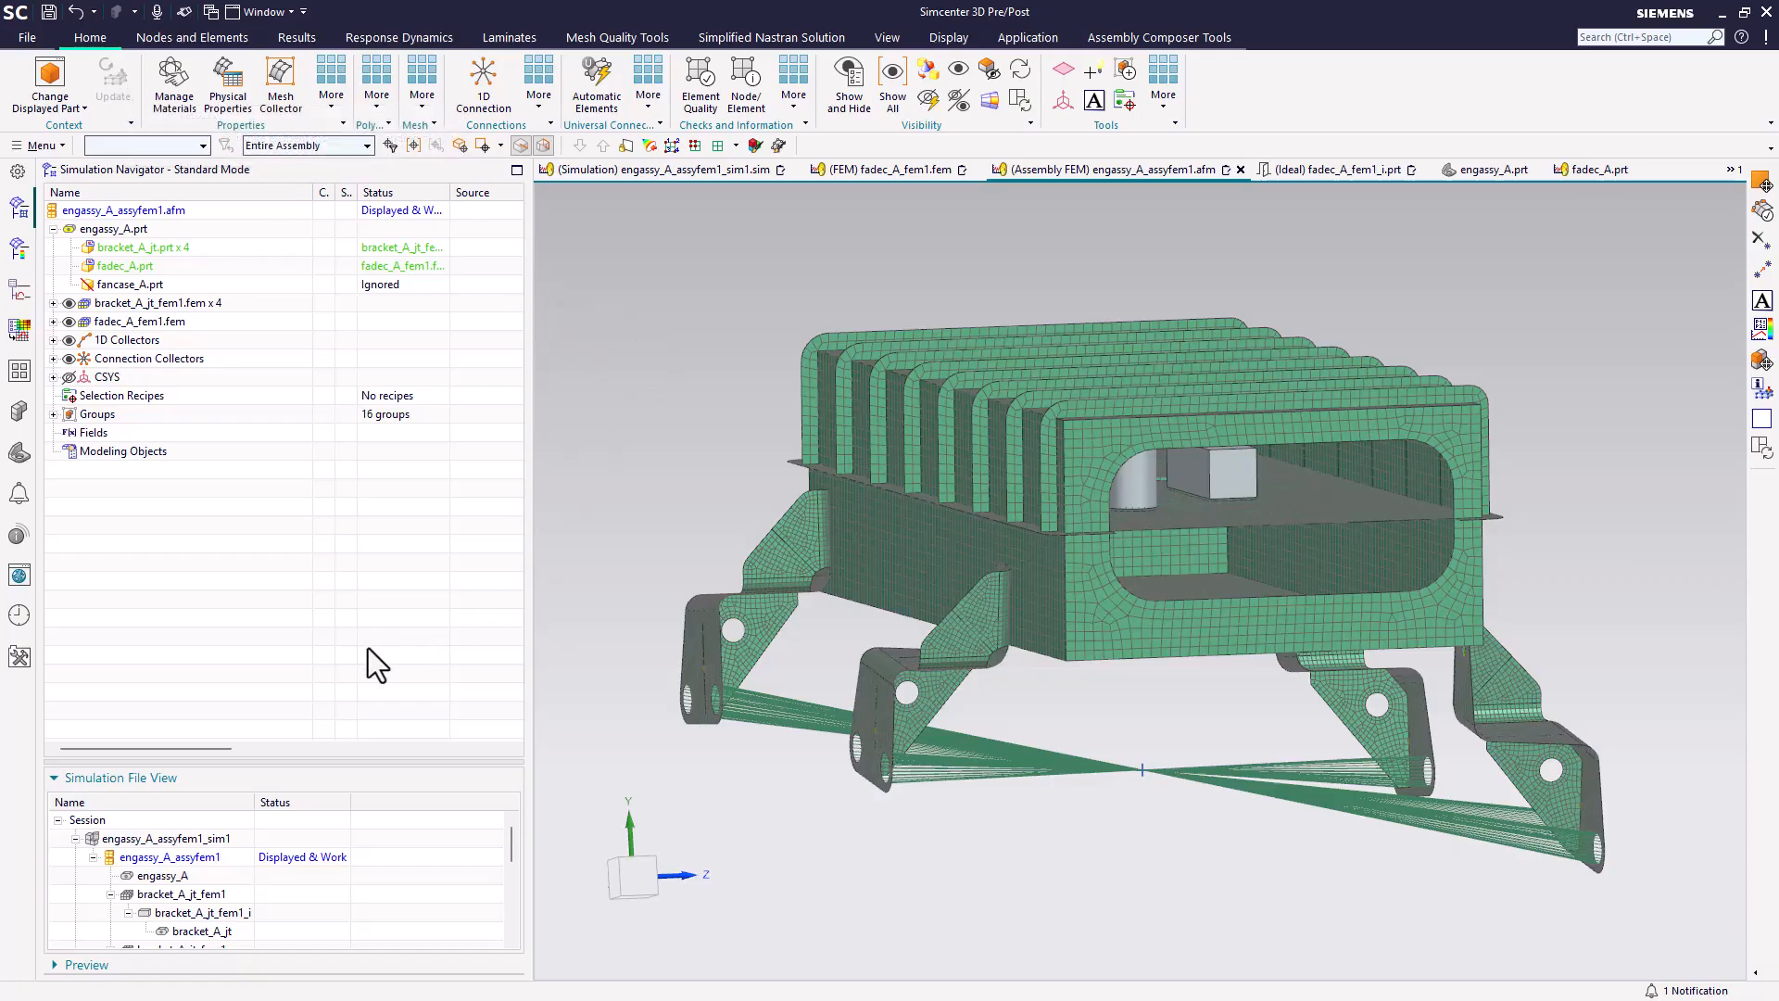
double_click(162, 876)
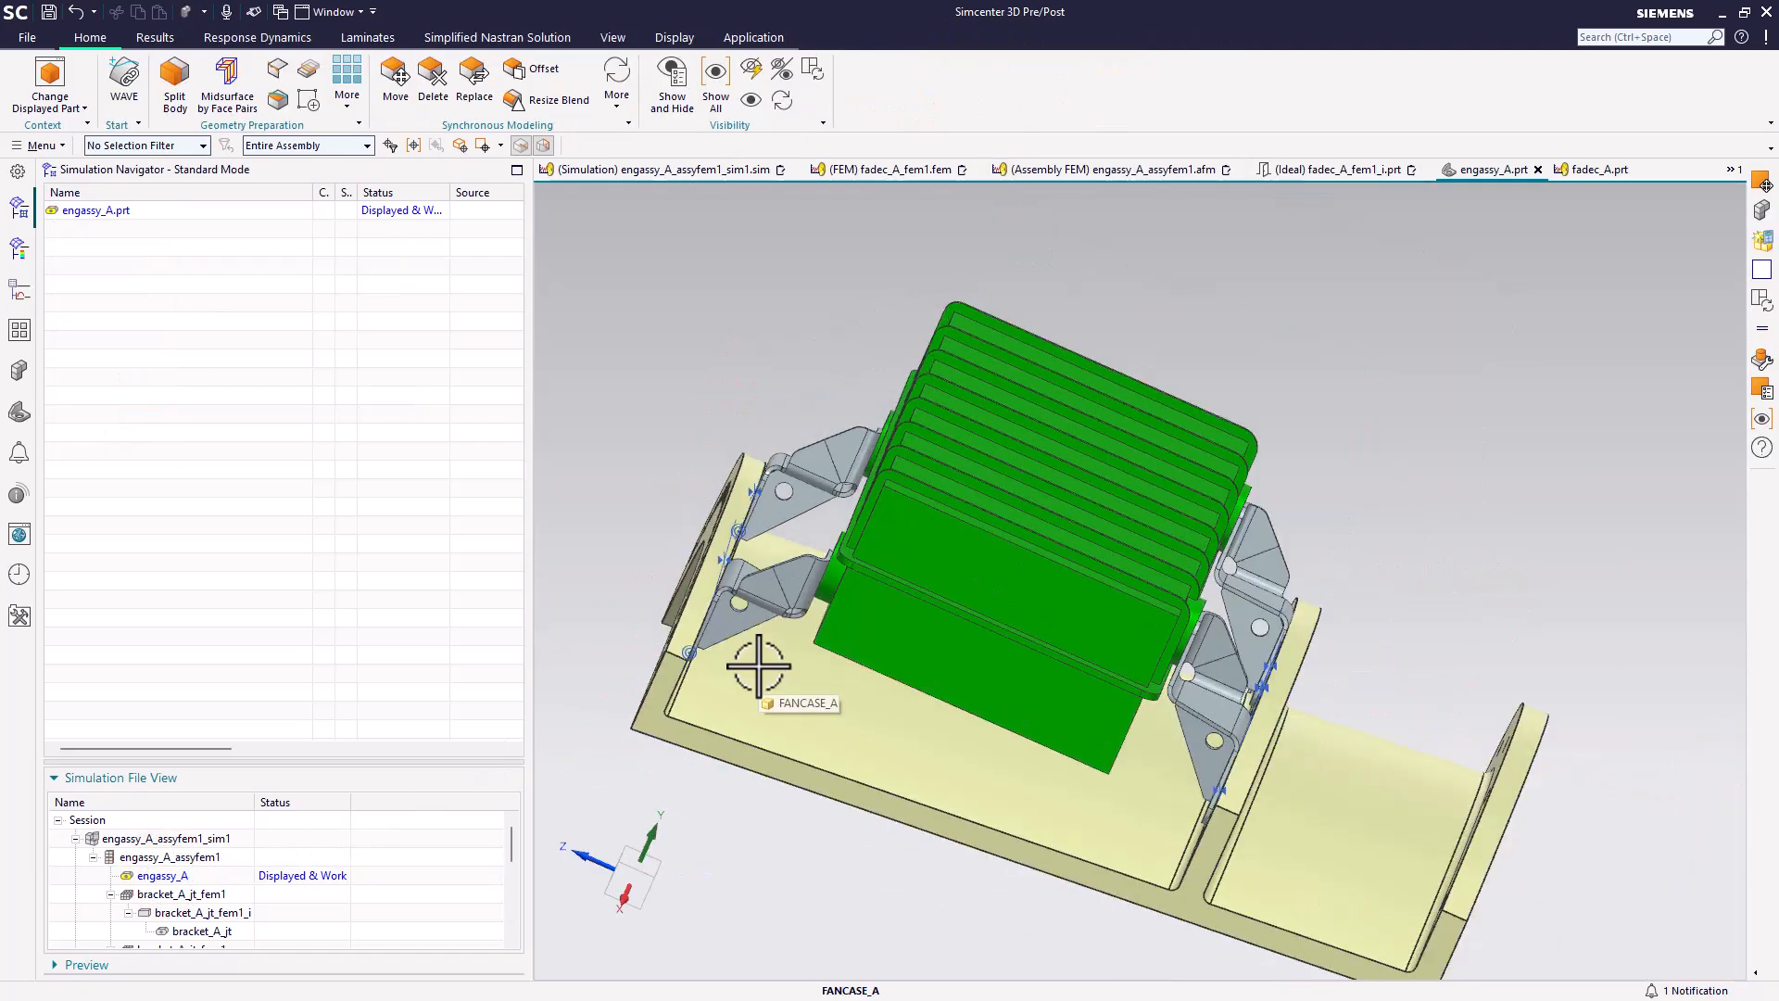
middle_drag(758, 666, 1064, 743)
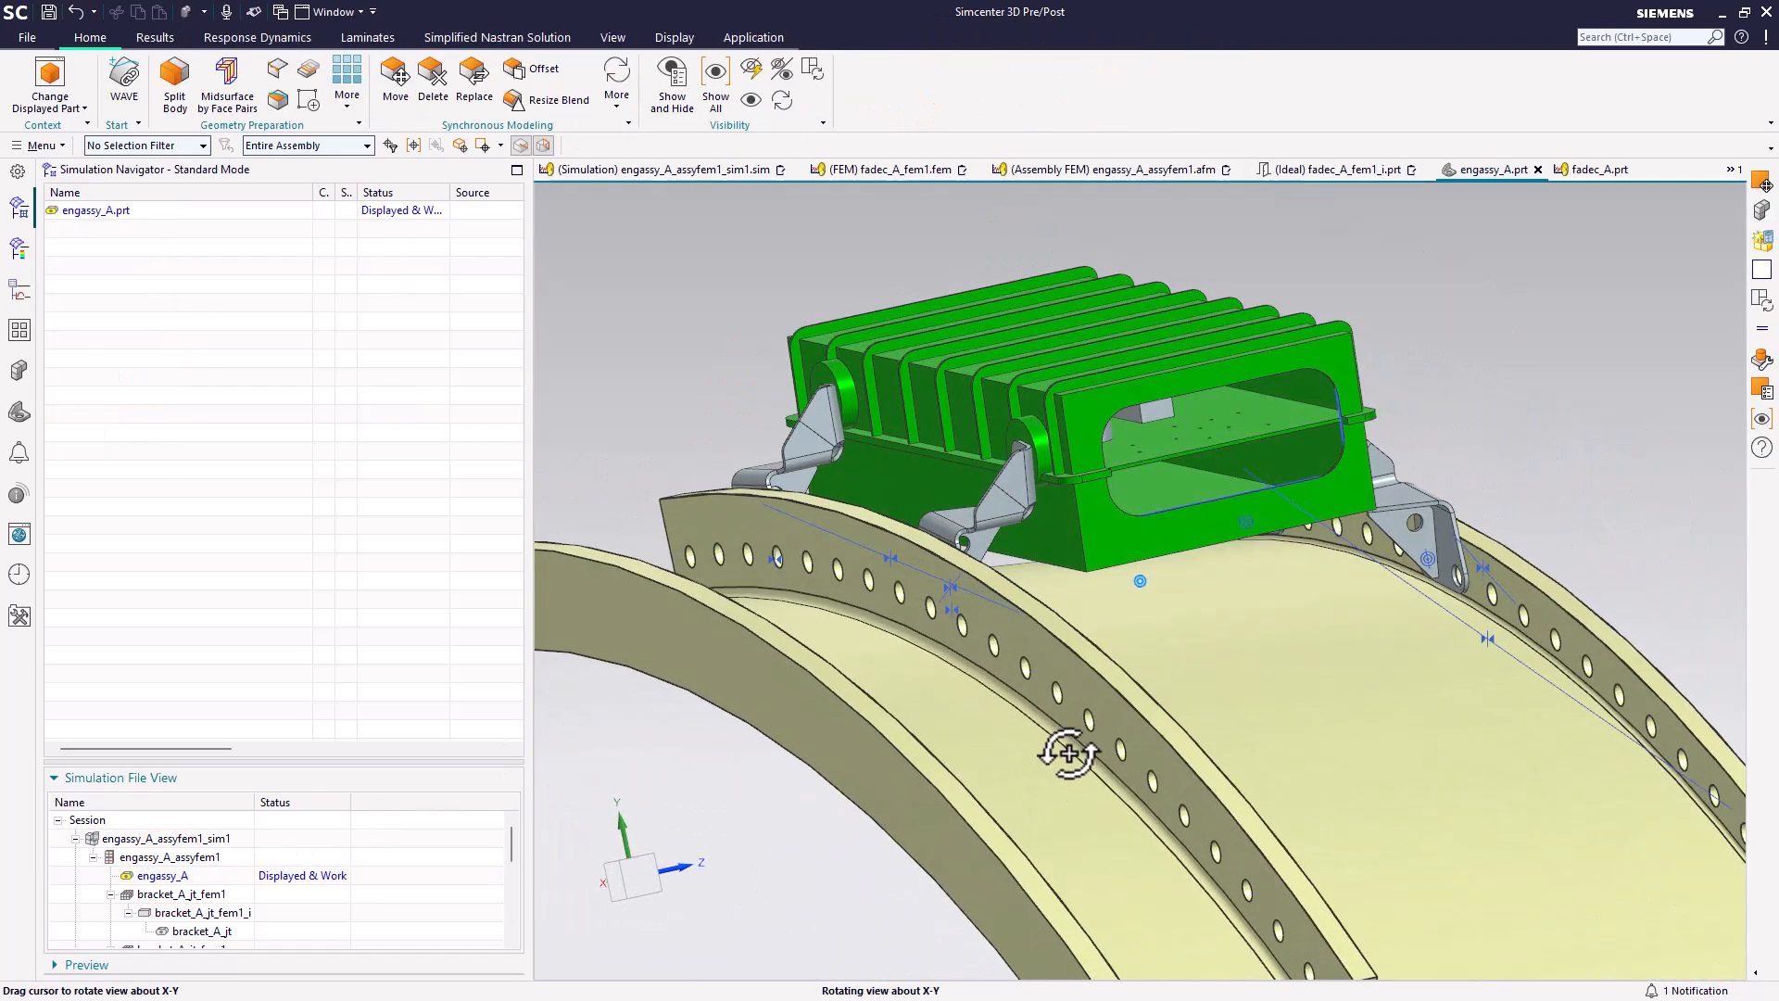
scroll(894, 227, up, 2)
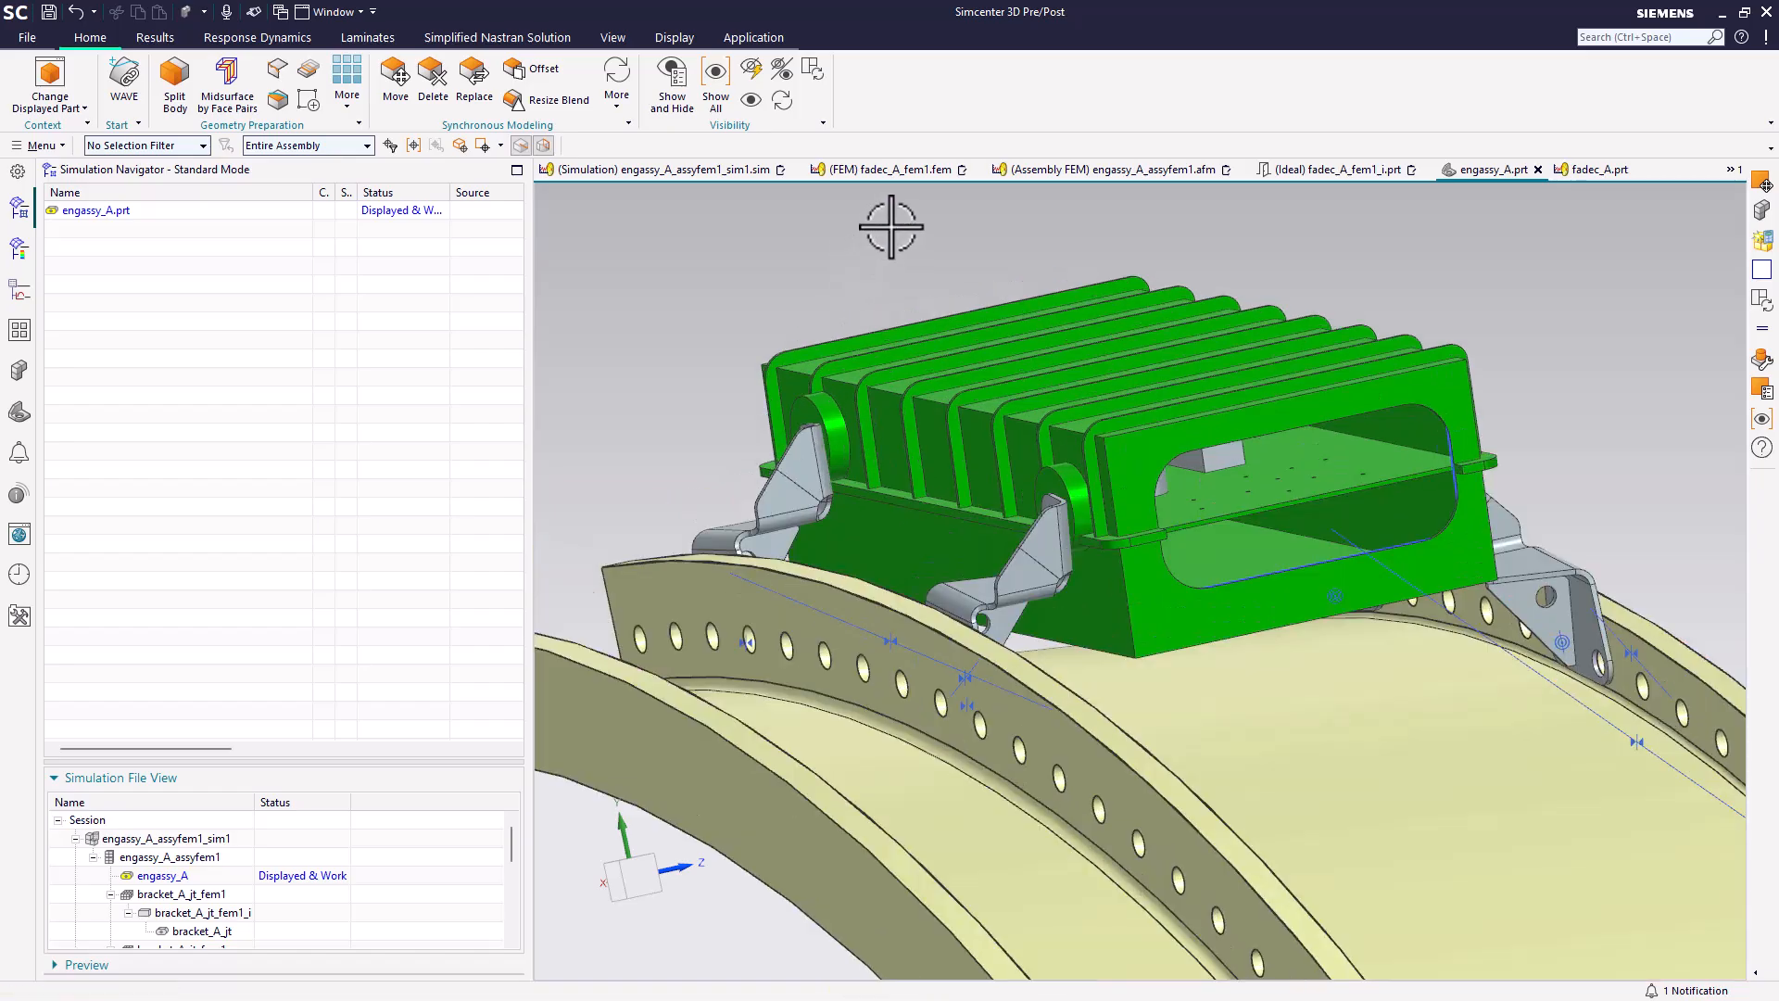
click(1052, 170)
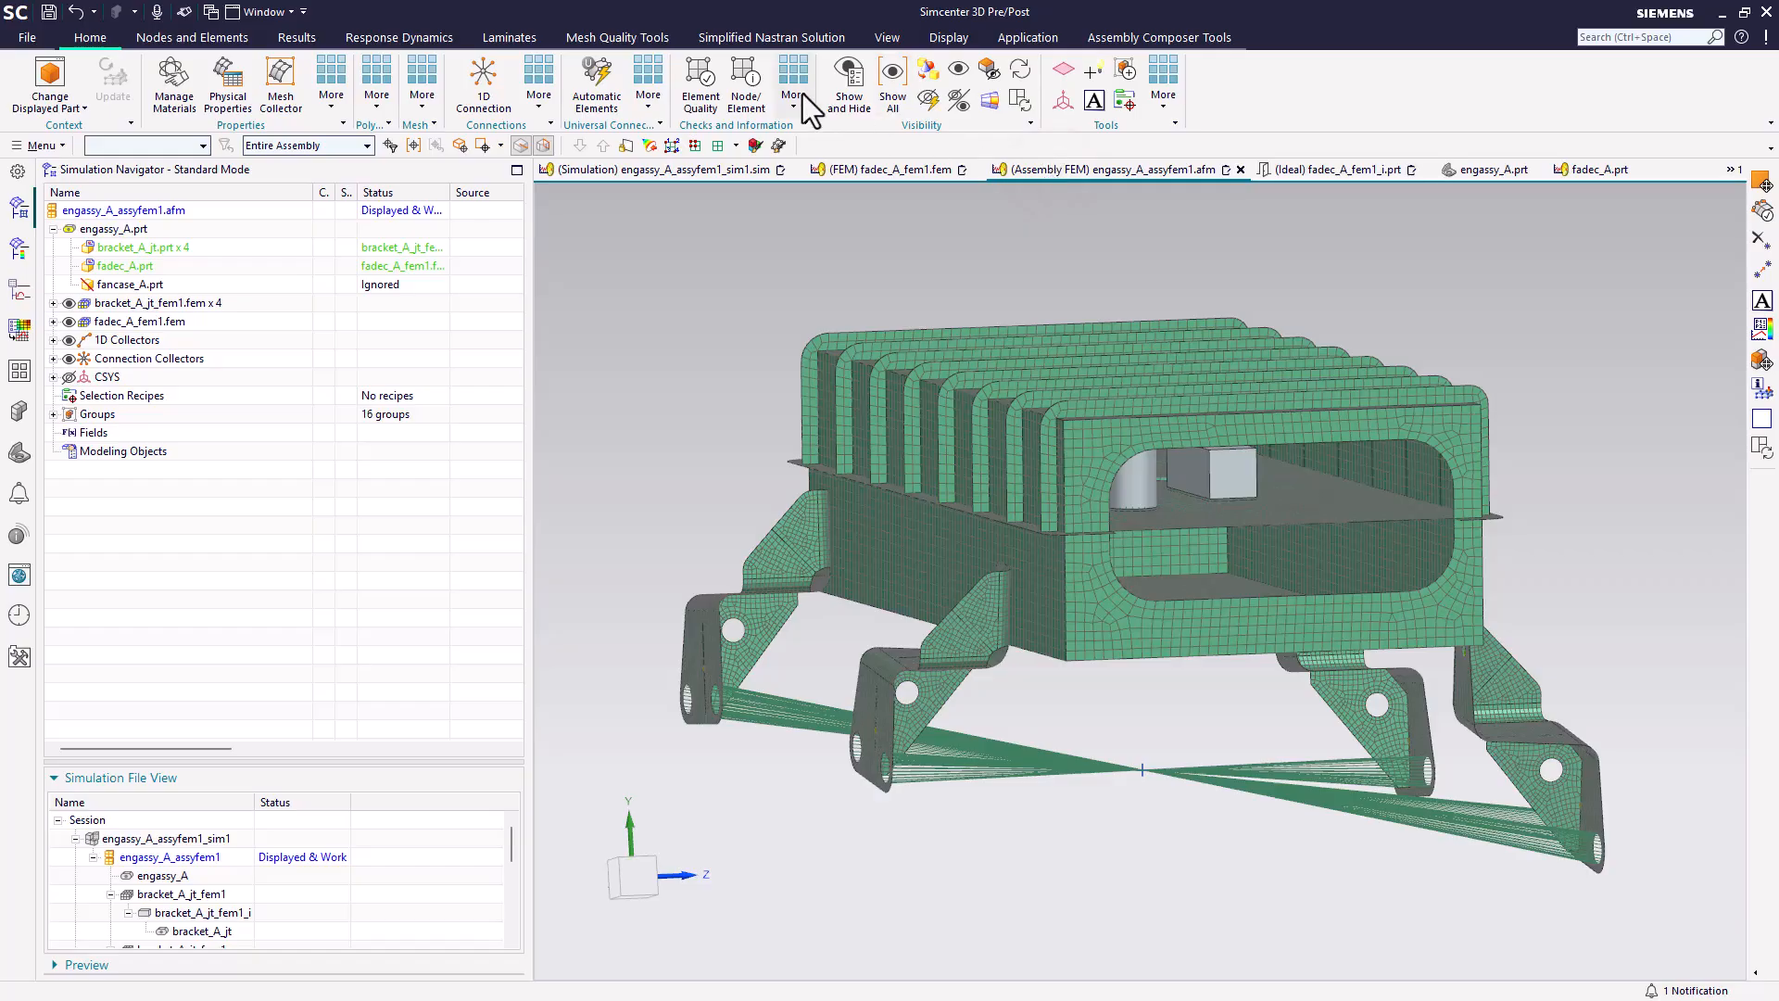
- Close and reopen all modified parts, discarding their unsaved changes, and dismiss the information window
click(46, 145)
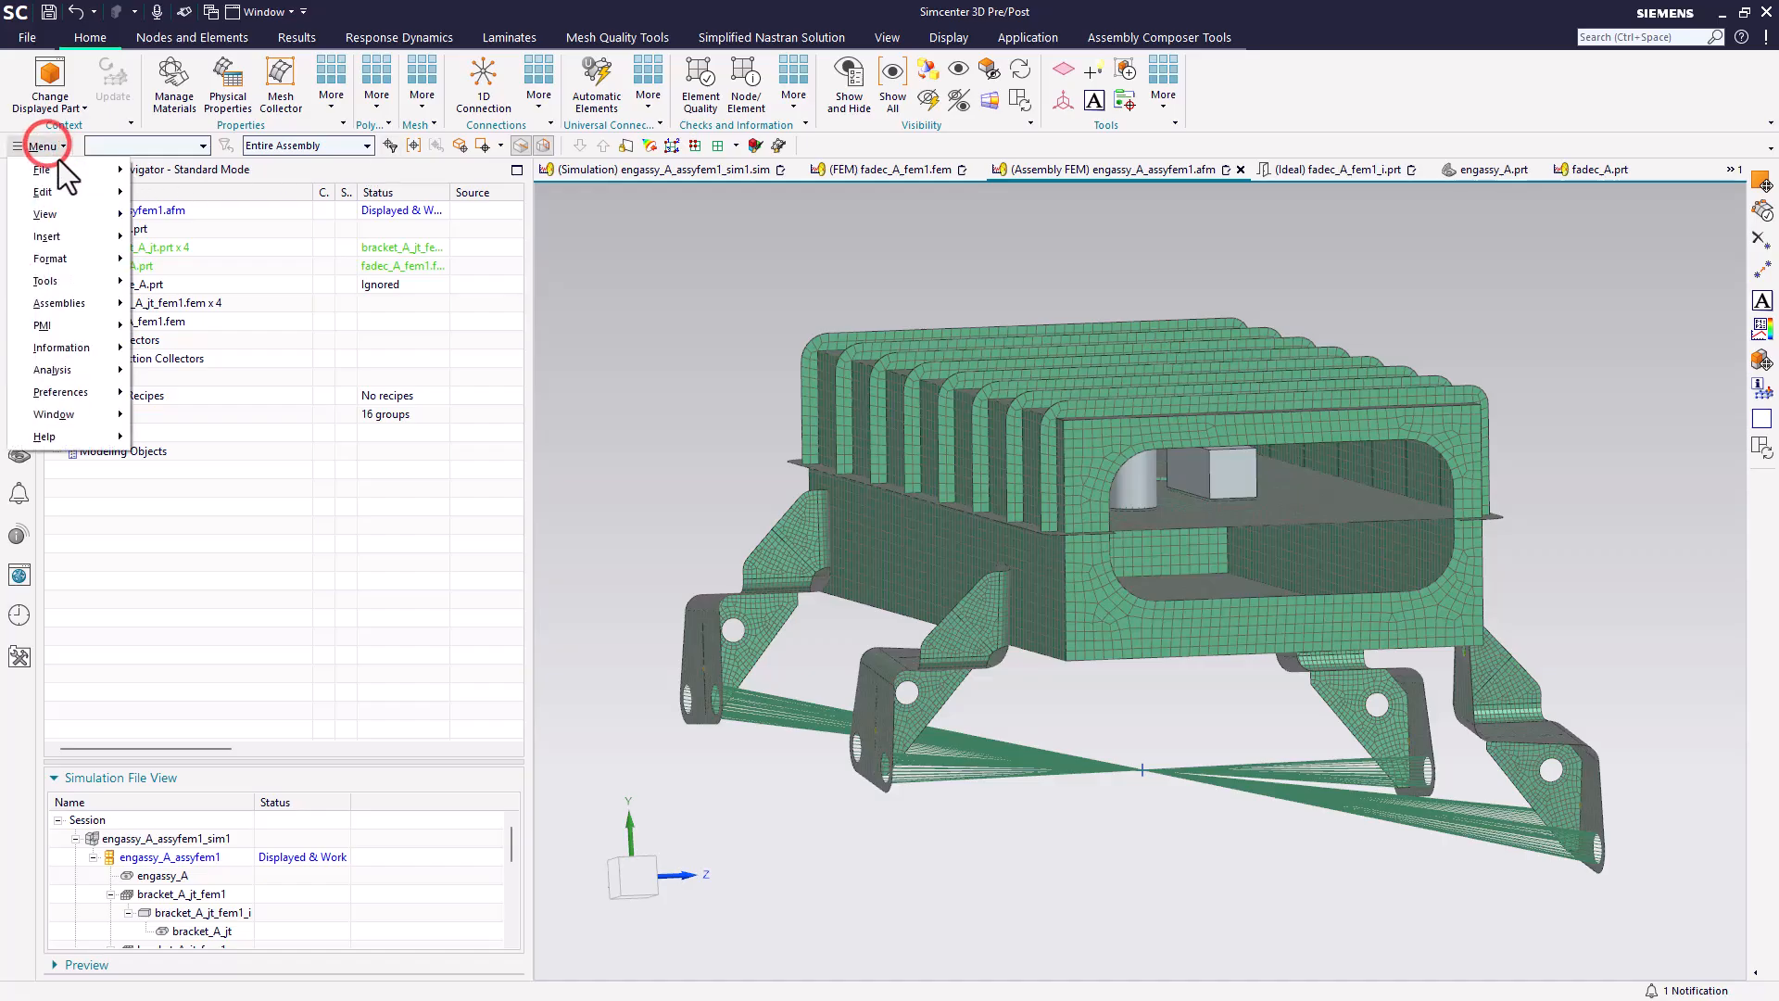
click(65, 171)
click(185, 217)
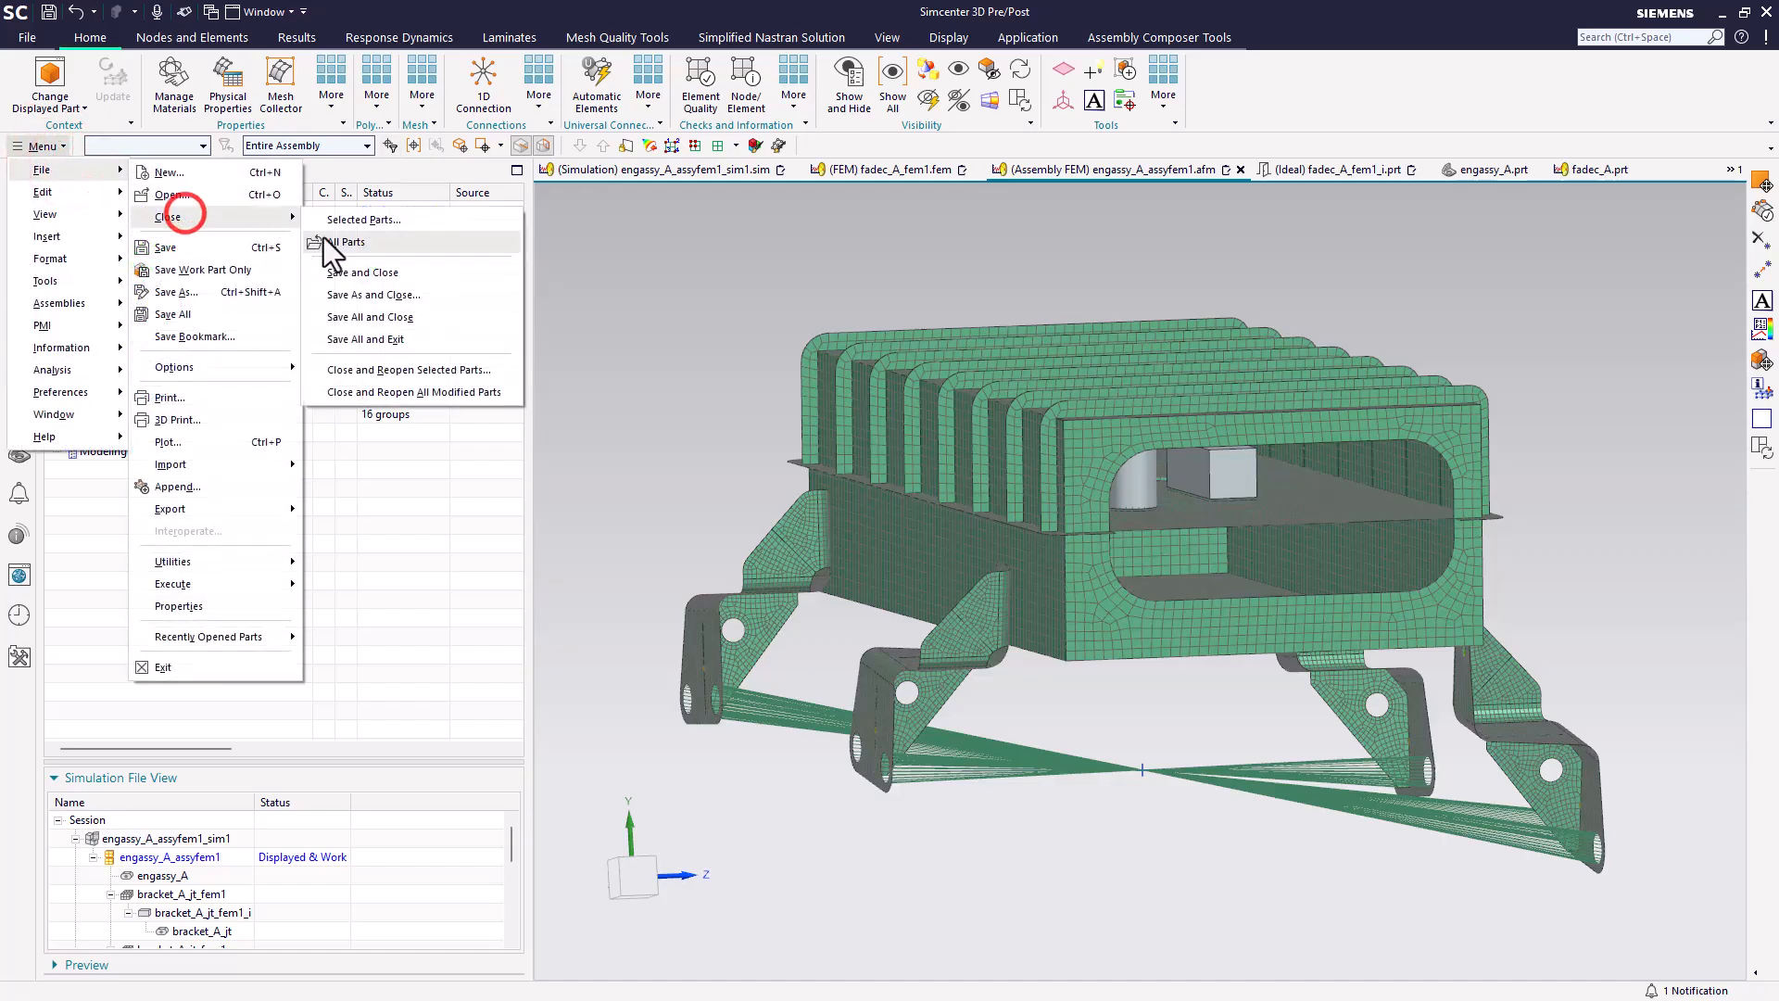
click(408, 390)
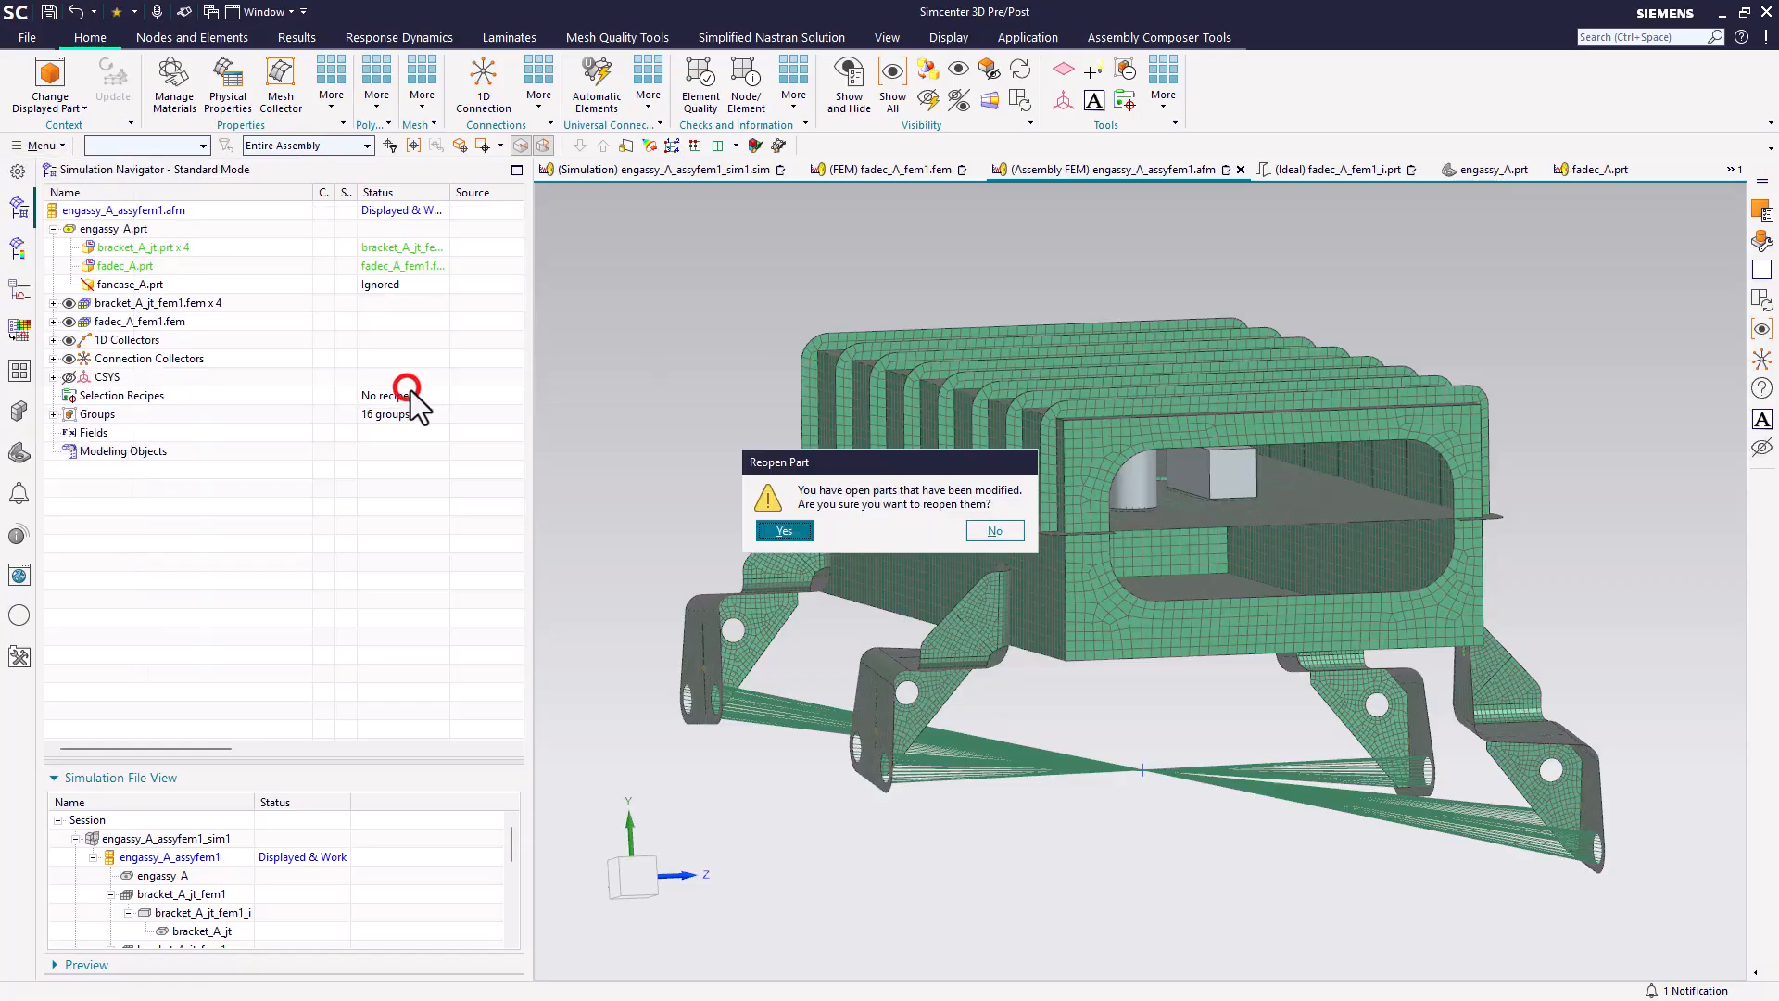
click(766, 532)
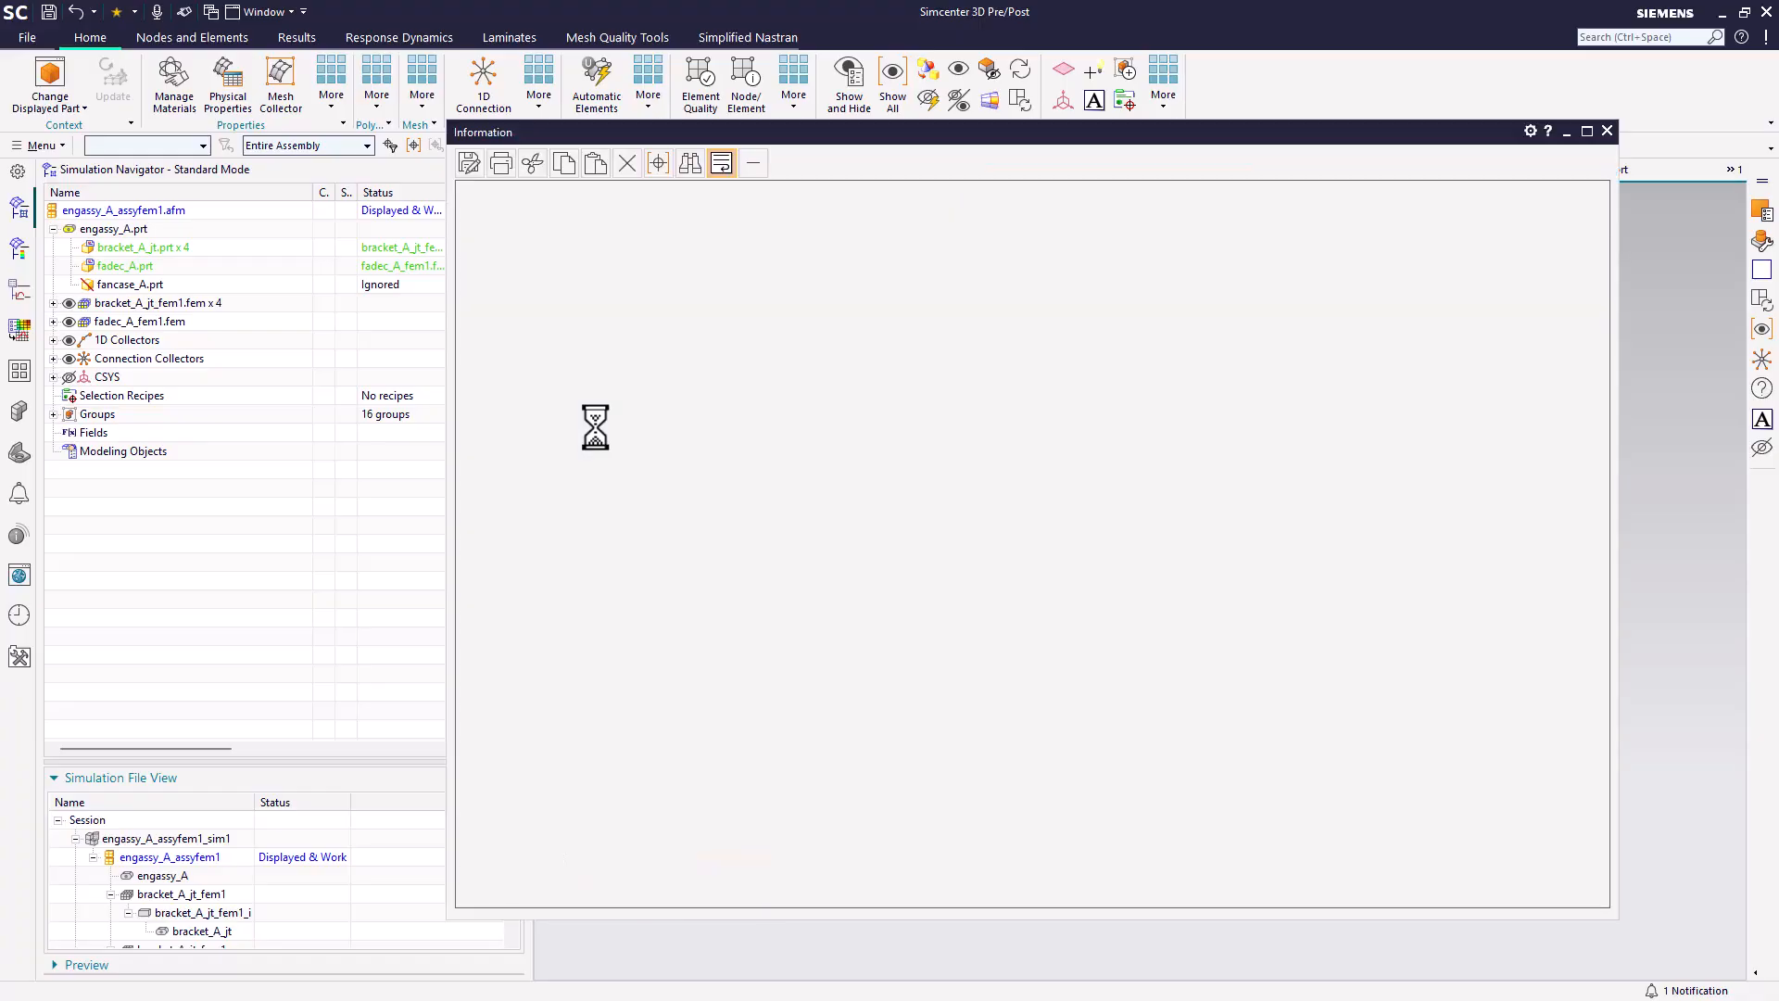
click(1607, 130)
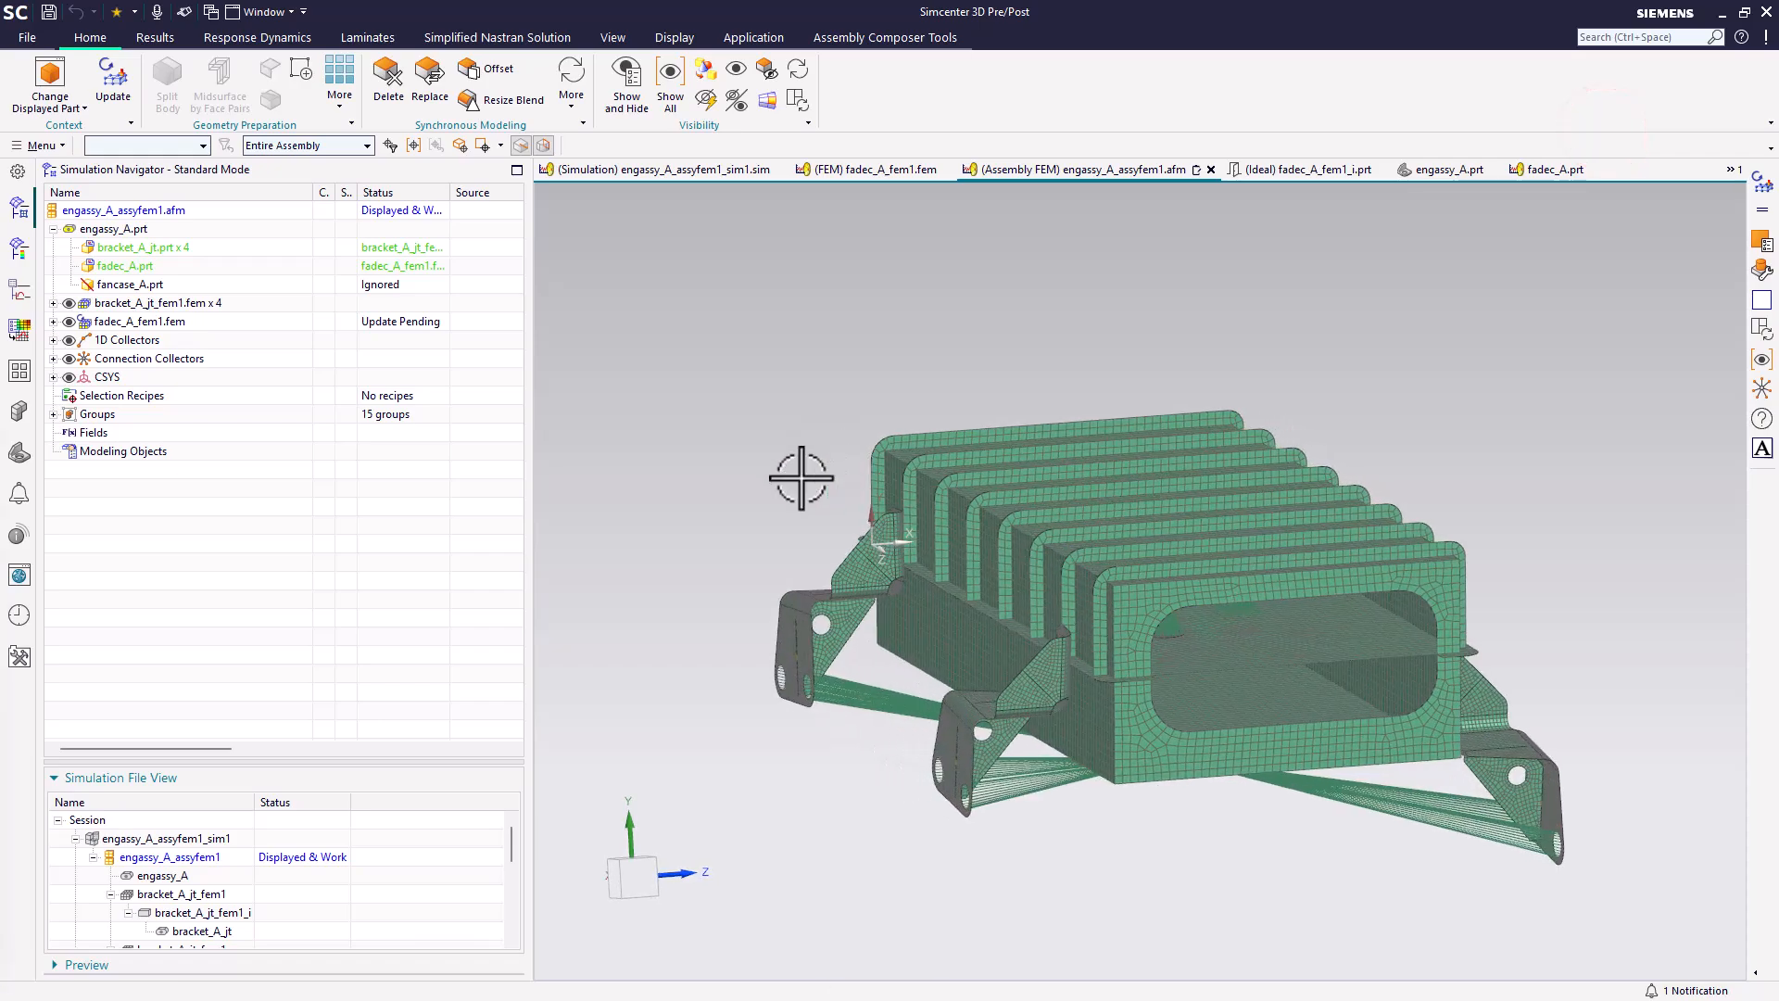
- Display the component FEM fadec_A_fem1, dismiss its polygon body update log, and update the FEM
drag(509, 853, 512, 920)
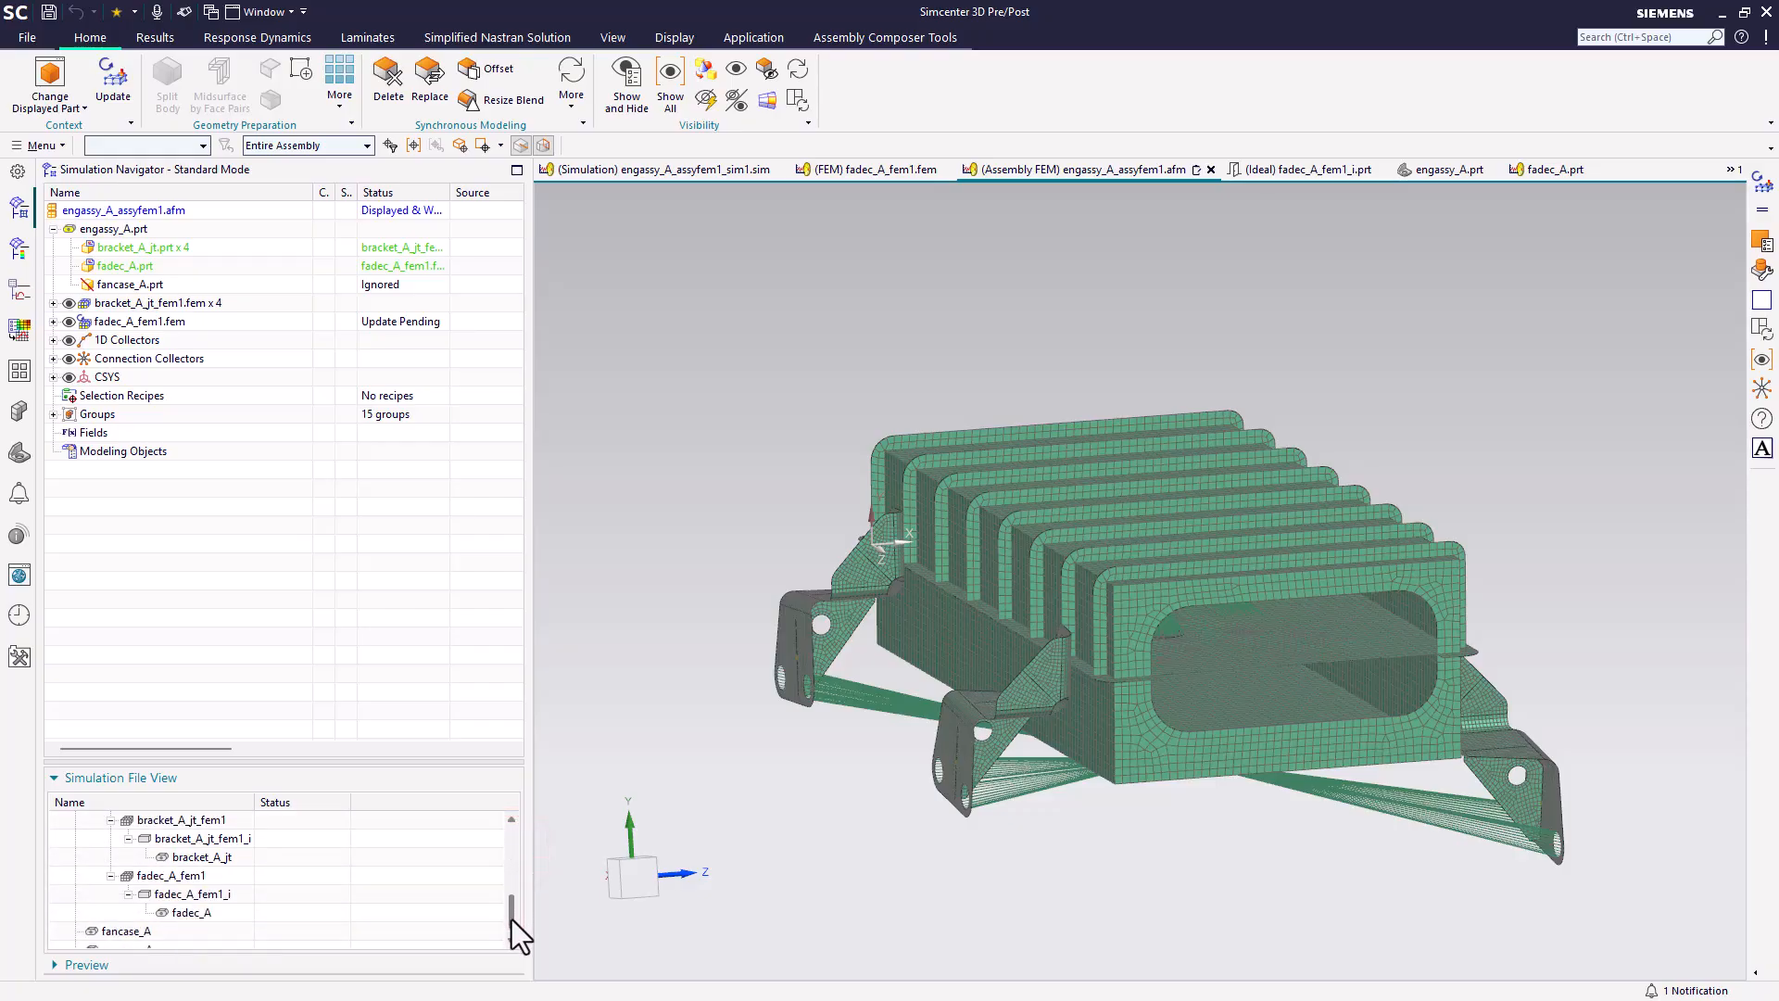
click(187, 877)
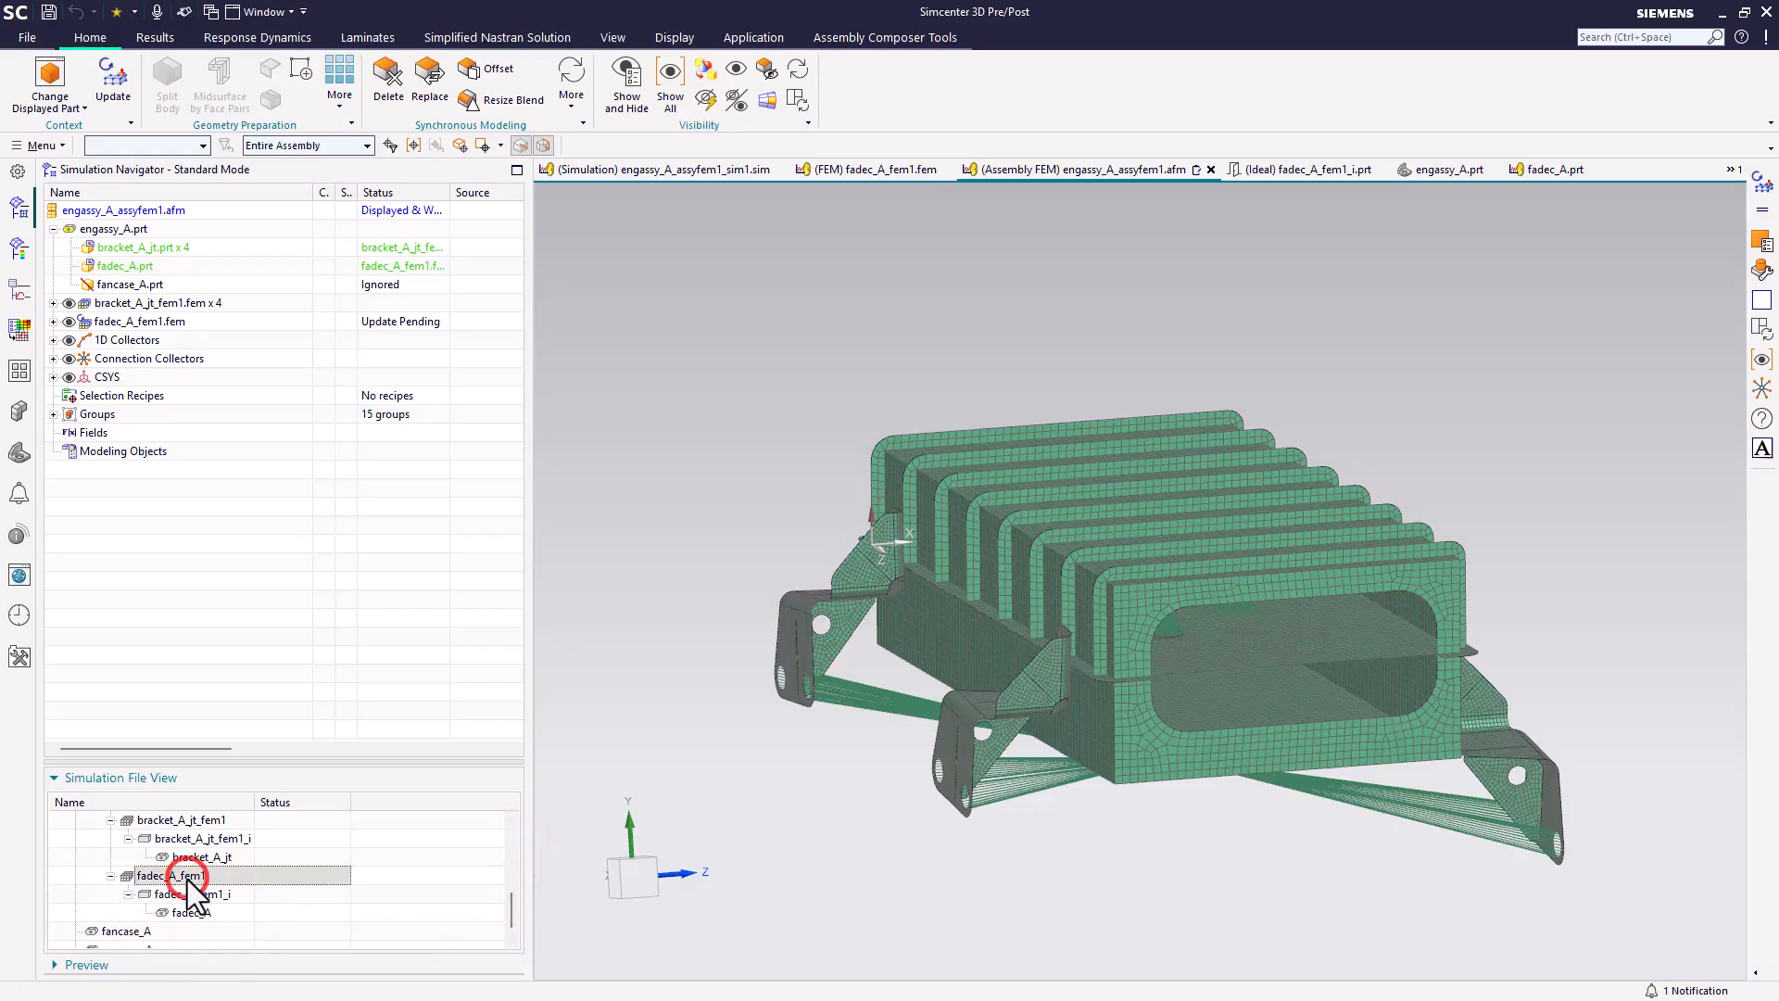
double_click(187, 878)
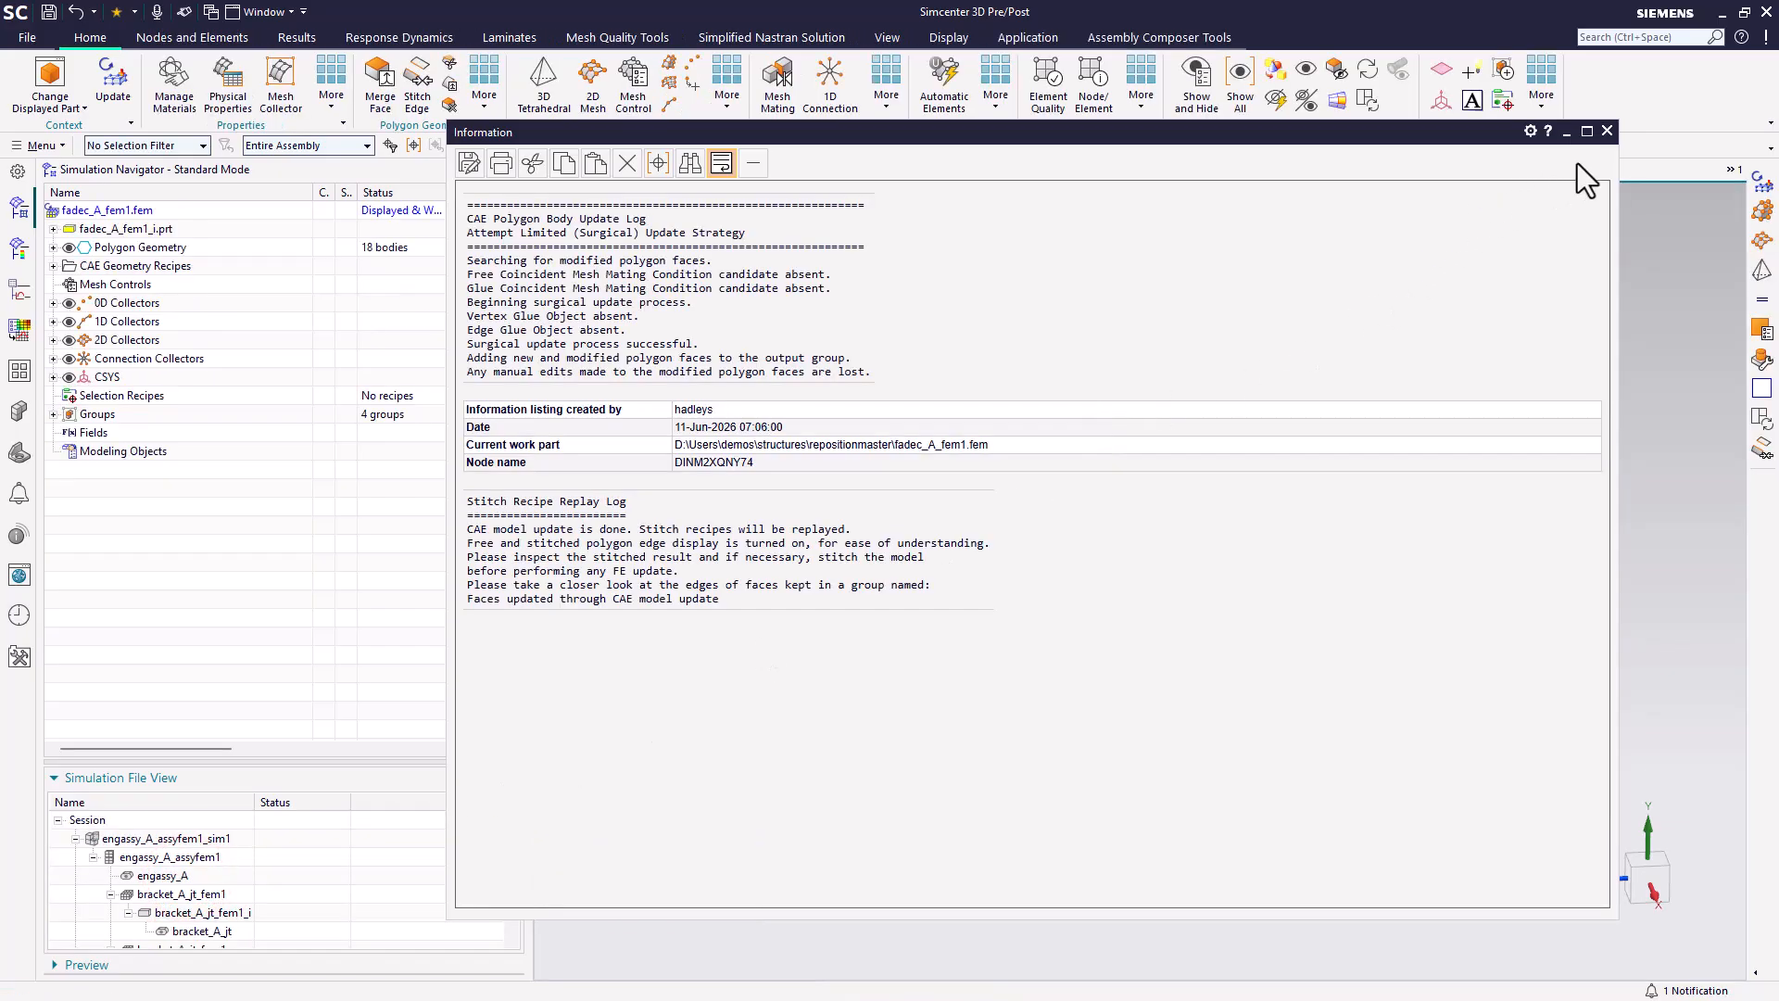
click(1607, 131)
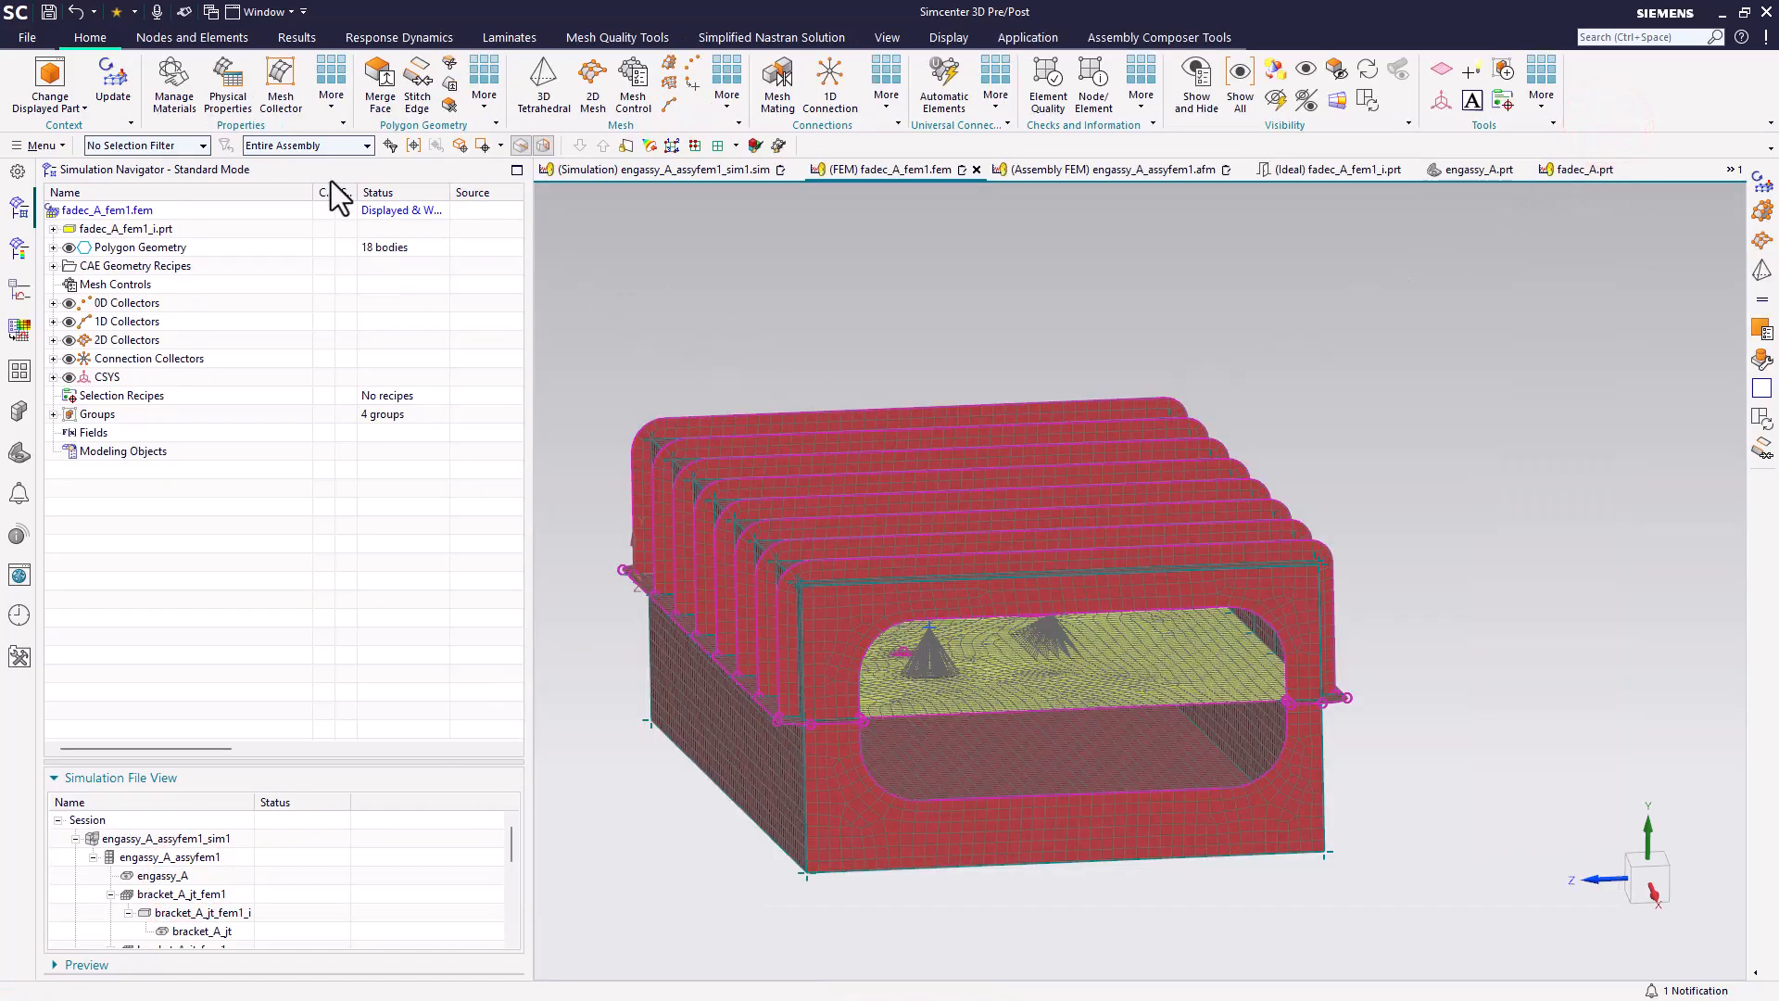
click(115, 87)
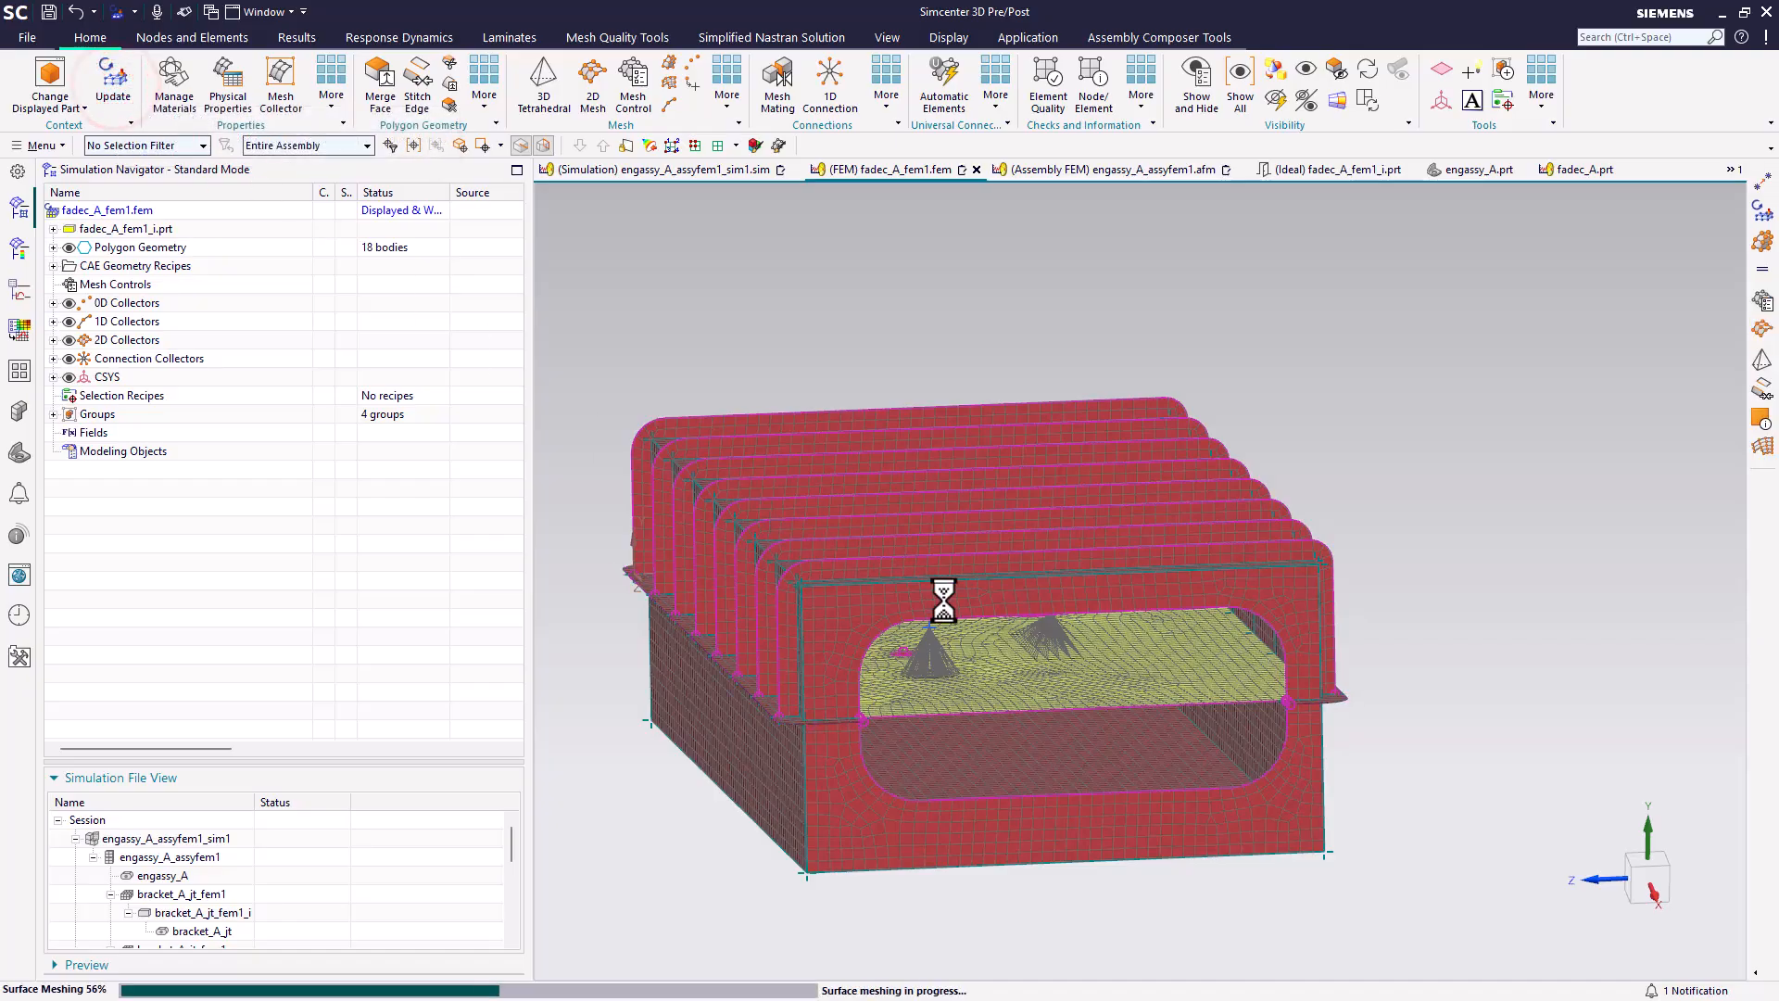
- Translate all nodes of the FADEC mesh by distance, with DX 0, DY 4 and DZ 0 in
middle_drag(1024, 712, 1020, 708)
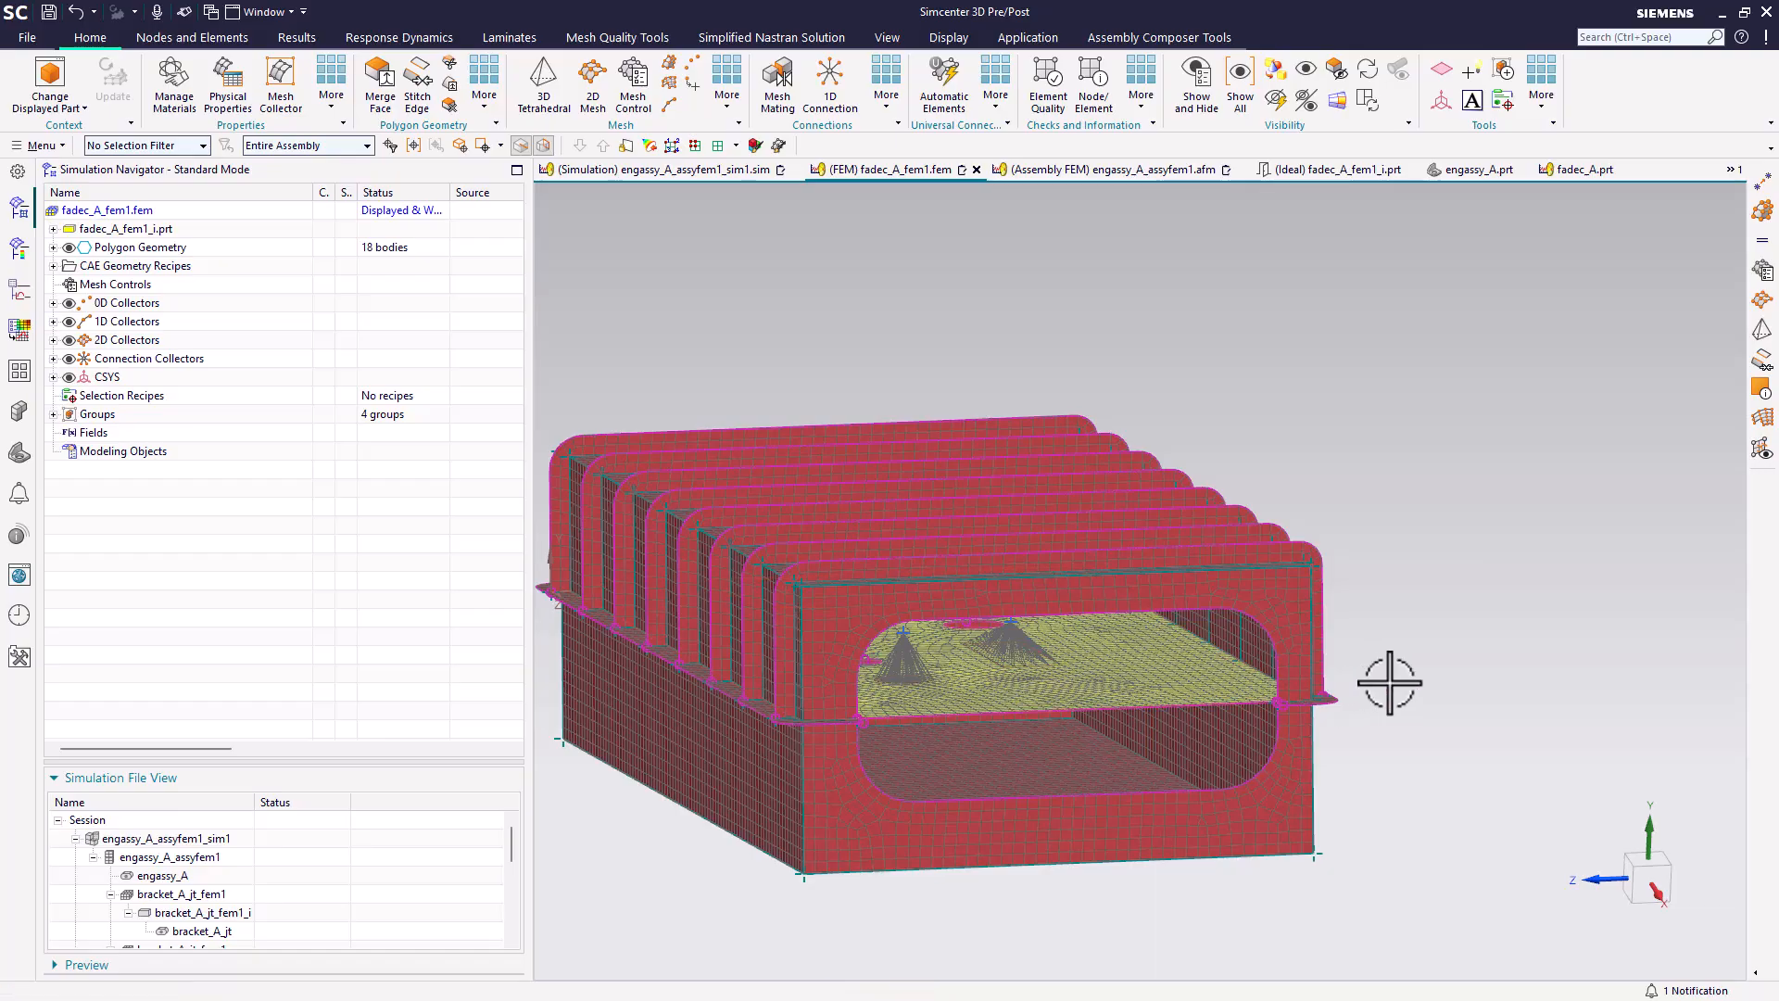
scroll(775, 667, up, 4)
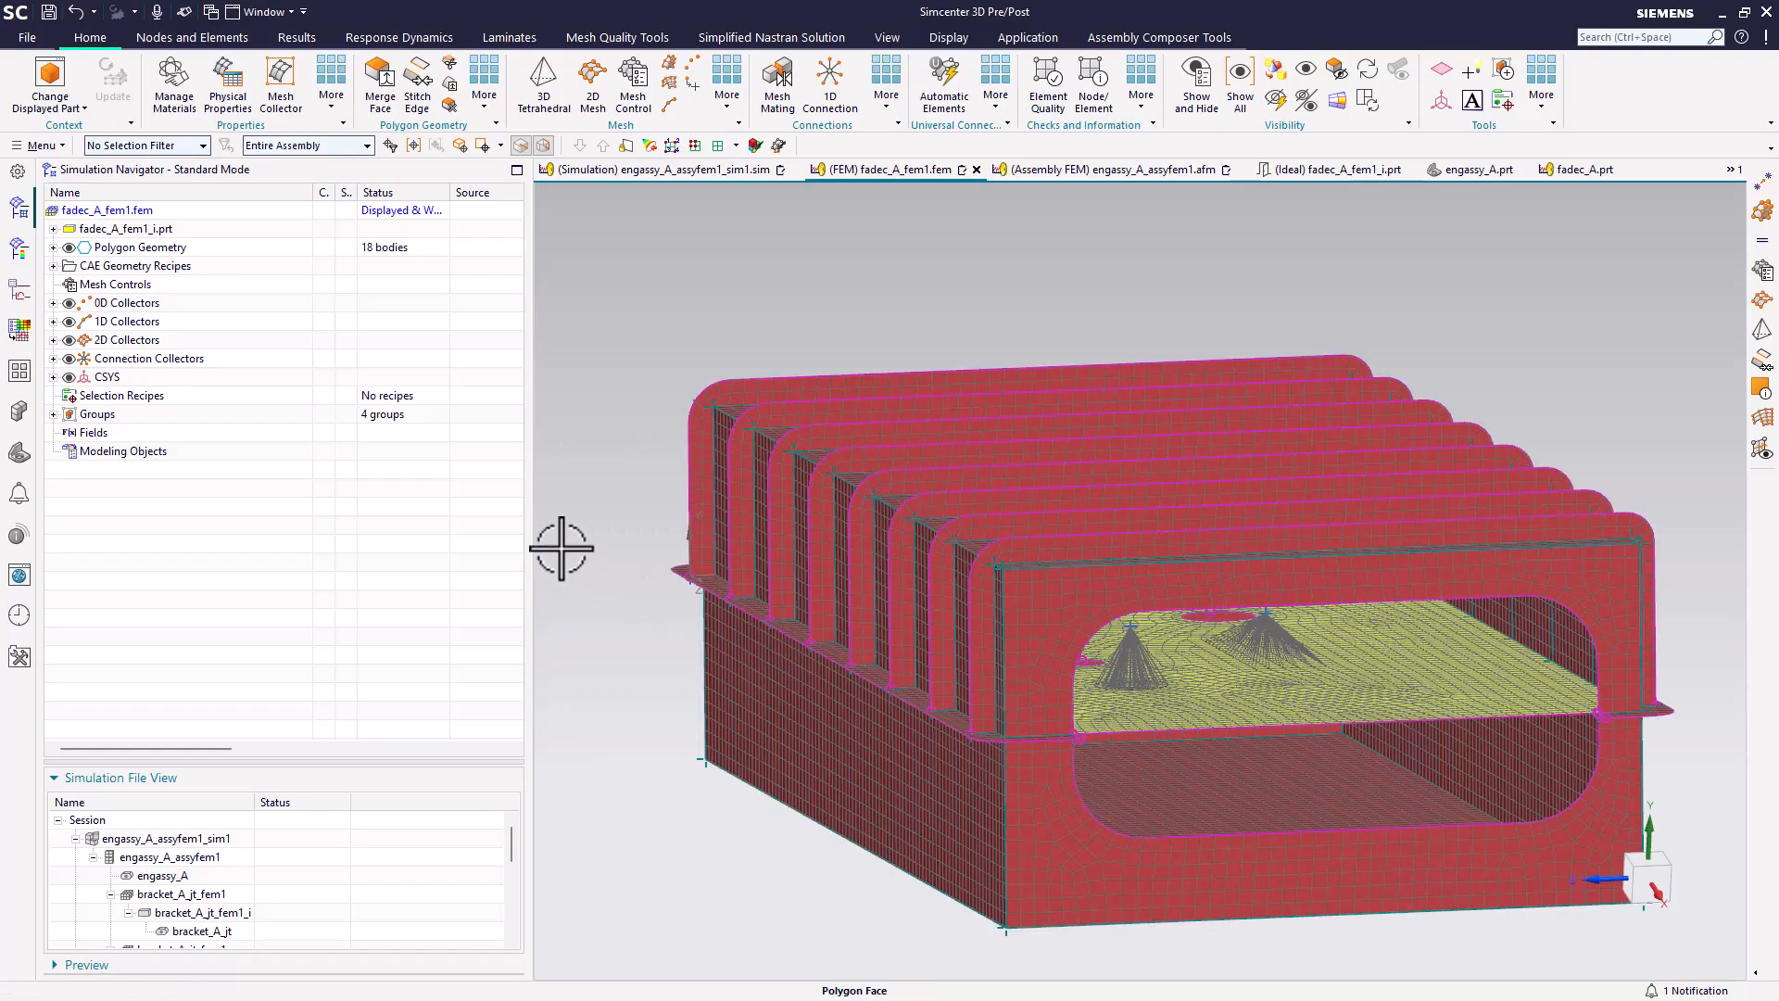
click(197, 41)
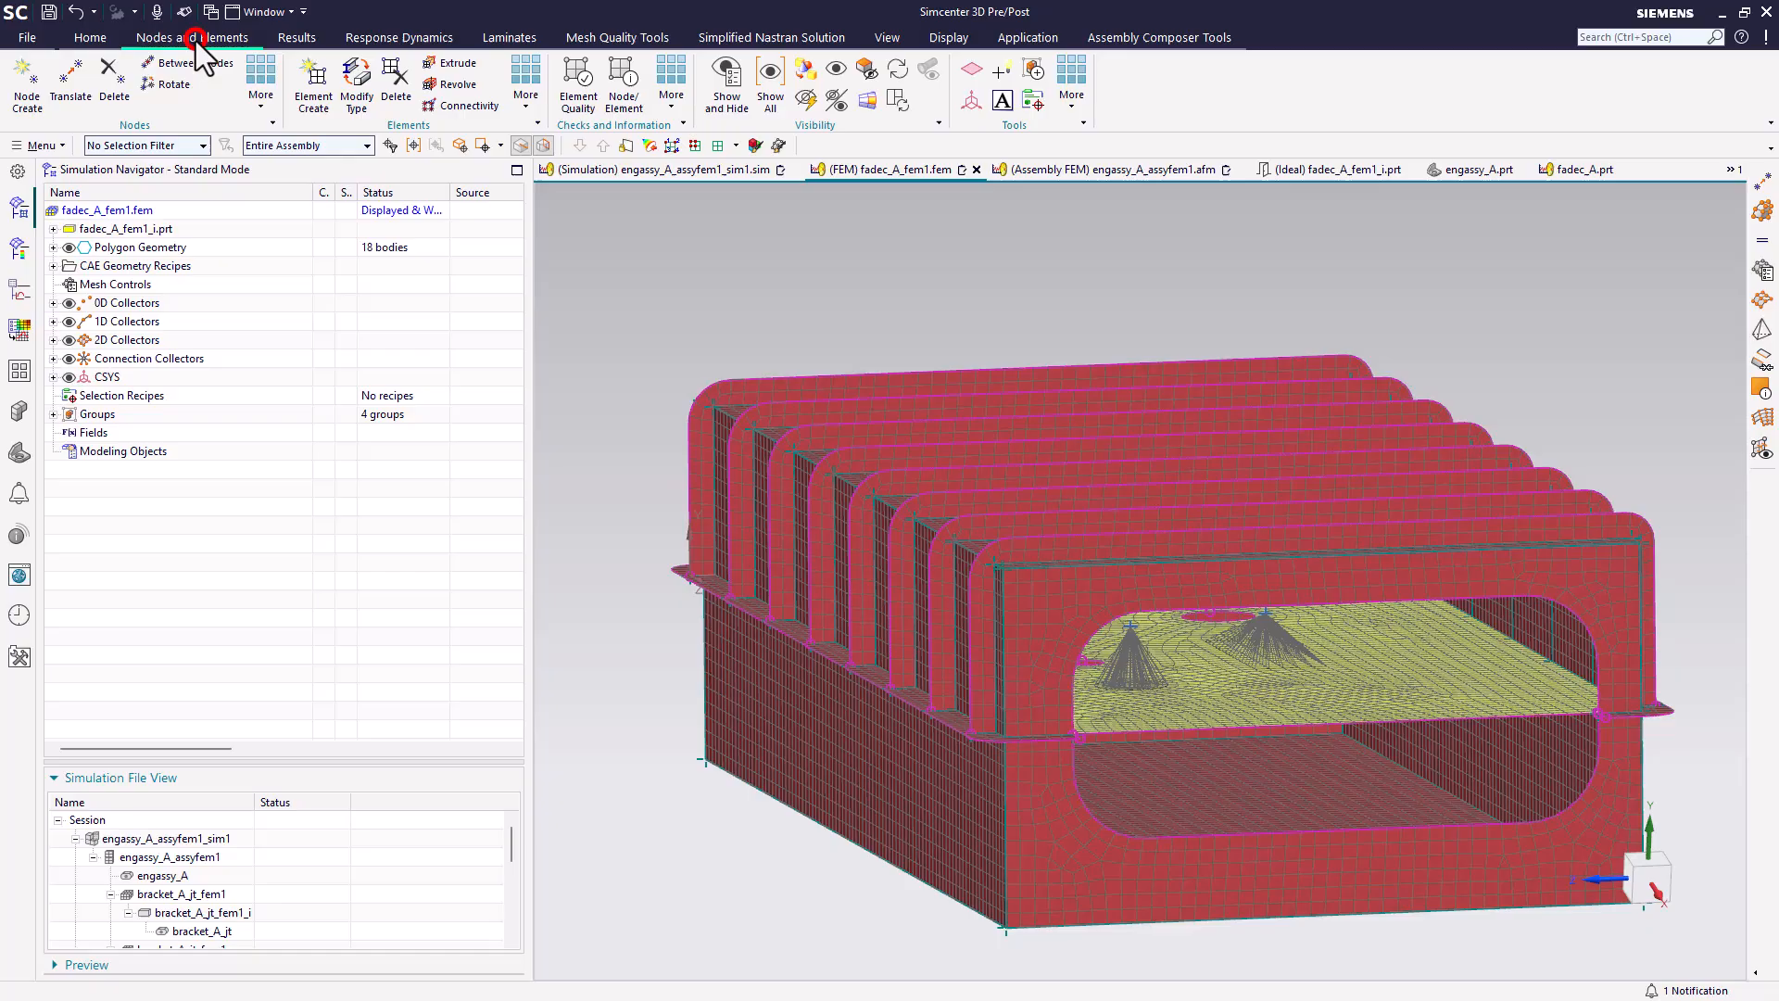
click(71, 85)
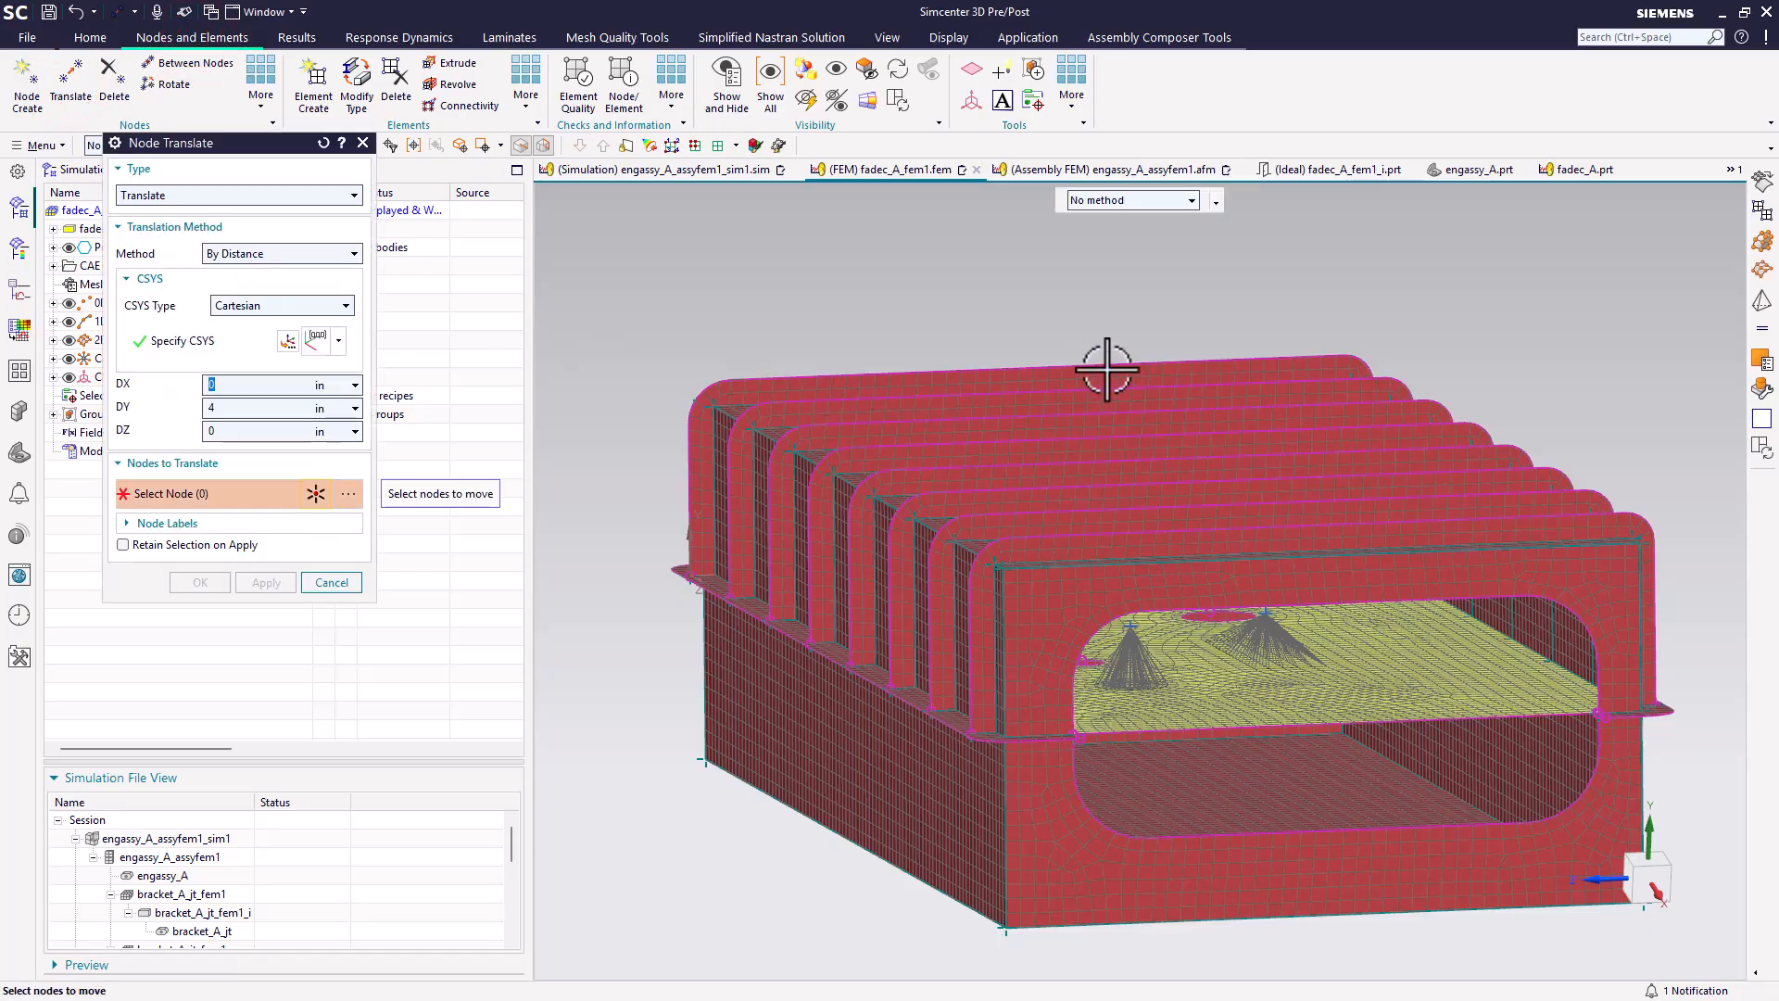
scroll(1084, 367, up, 1)
drag(673, 250, 1581, 846)
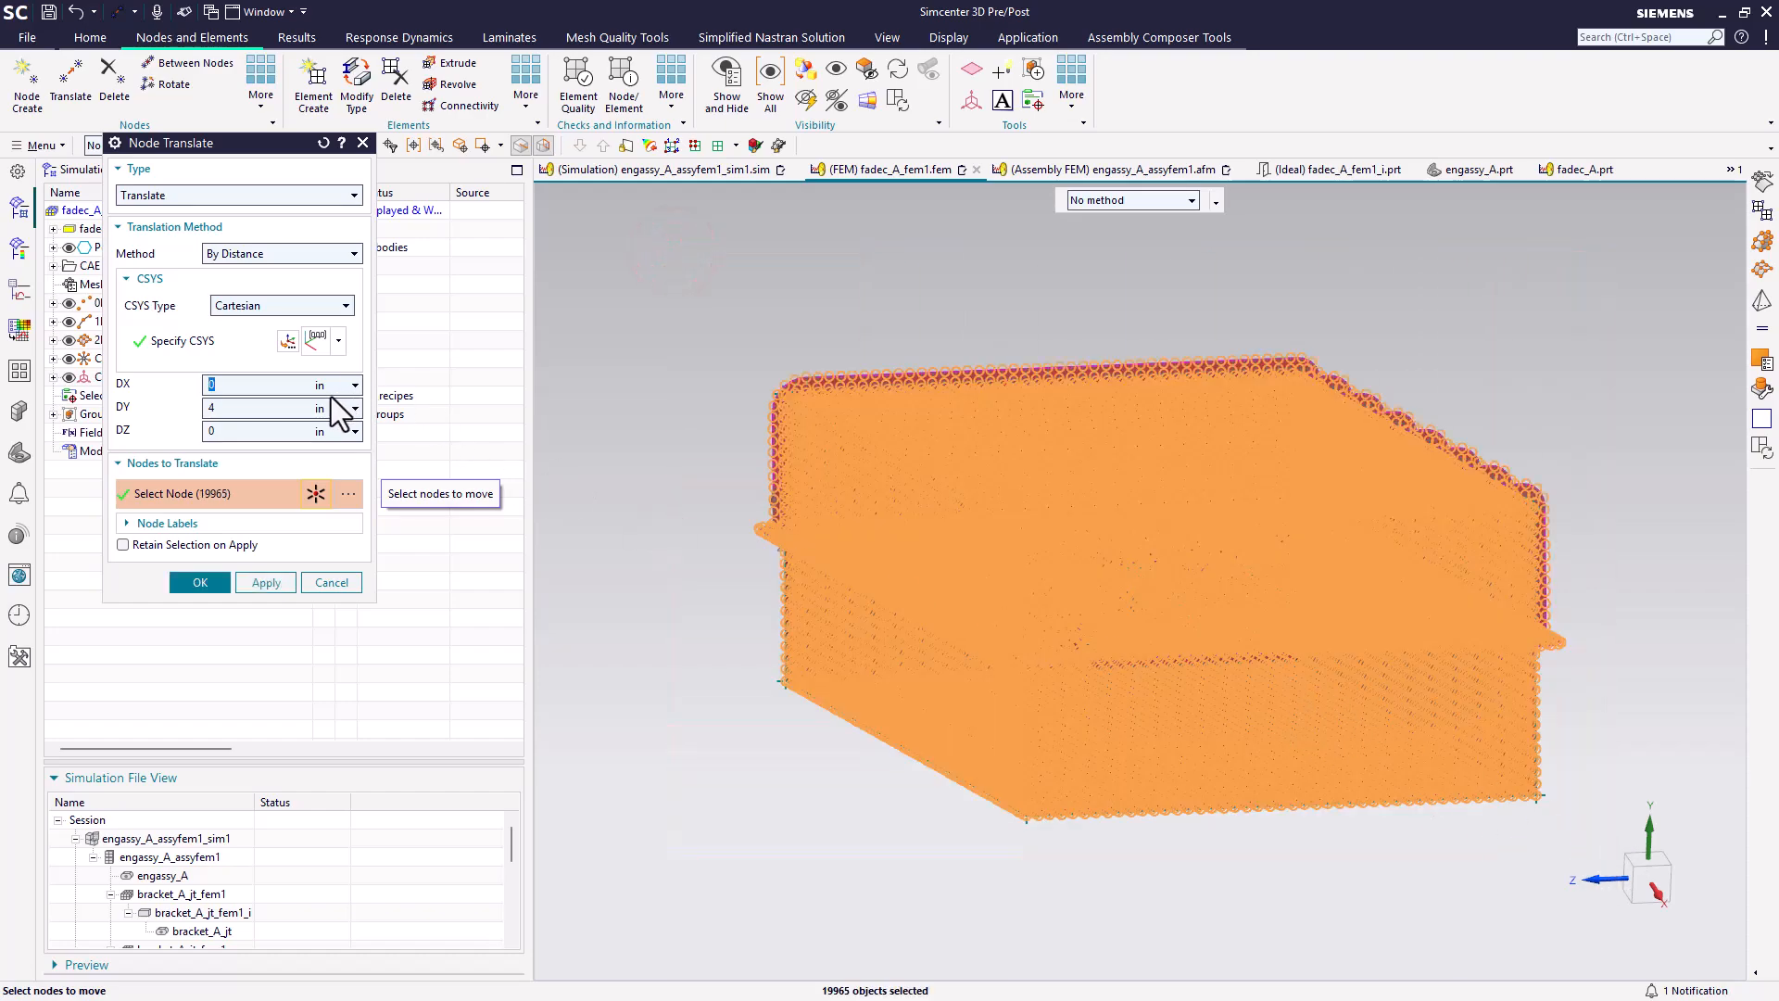
drag(246, 409, 197, 408)
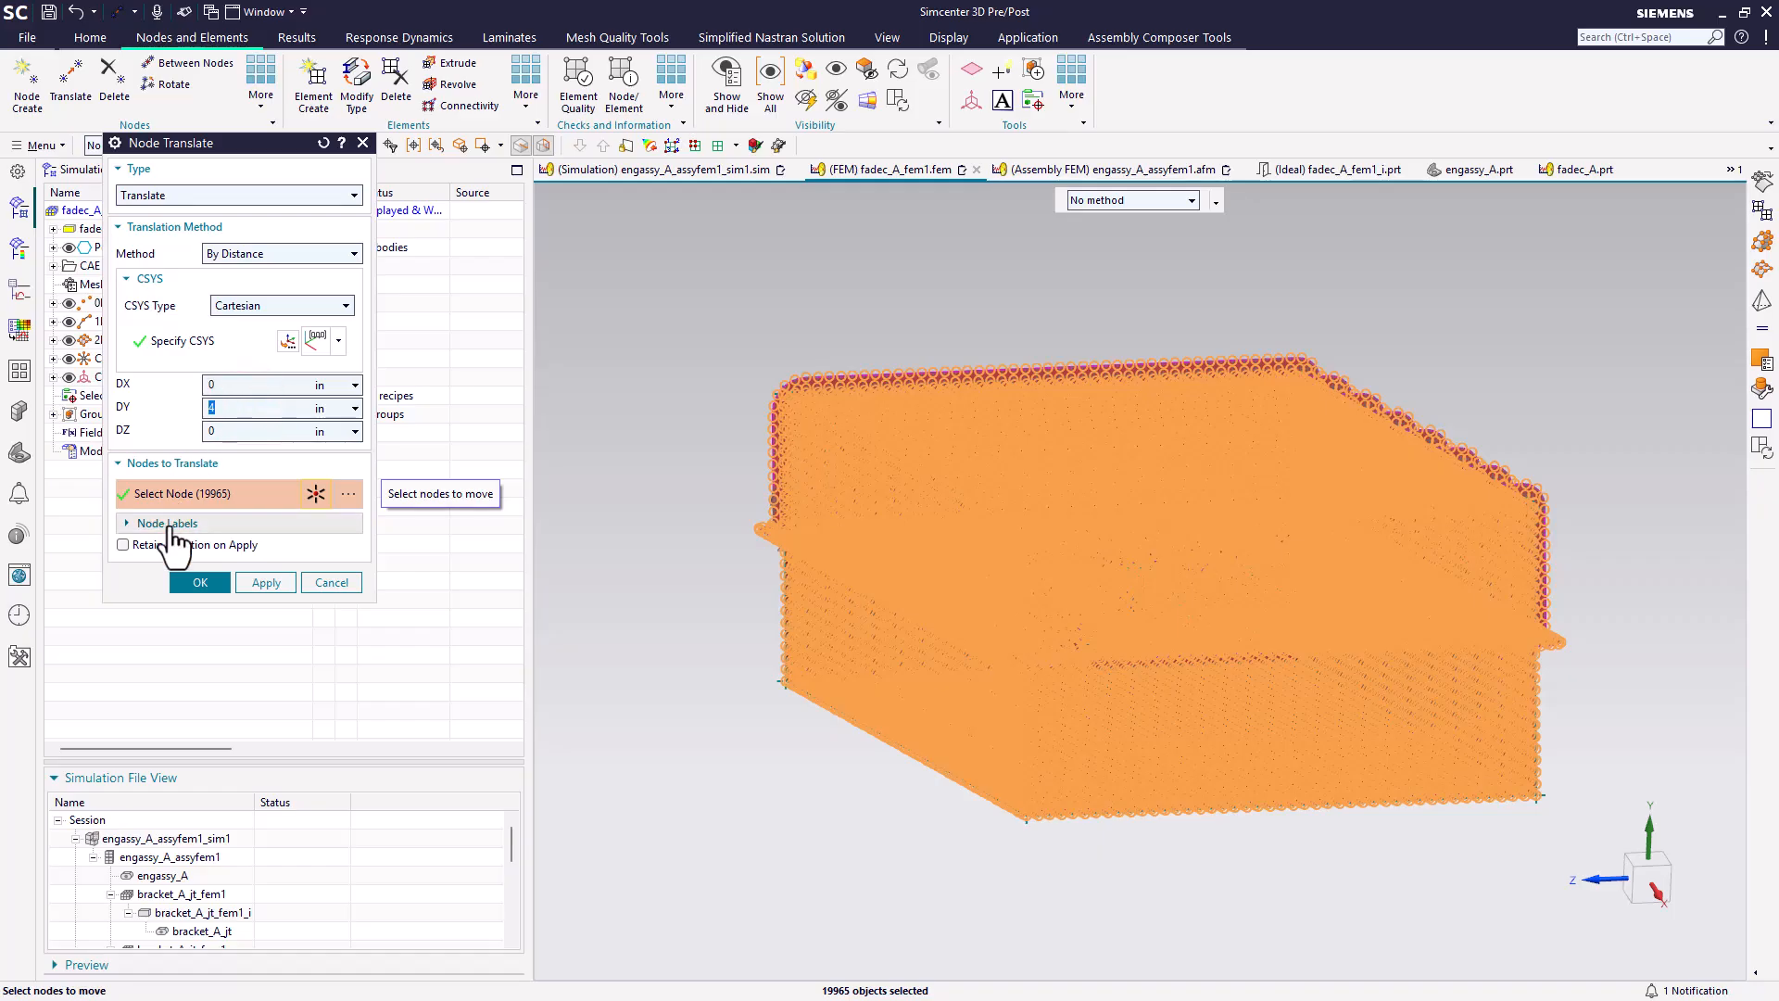
click(200, 582)
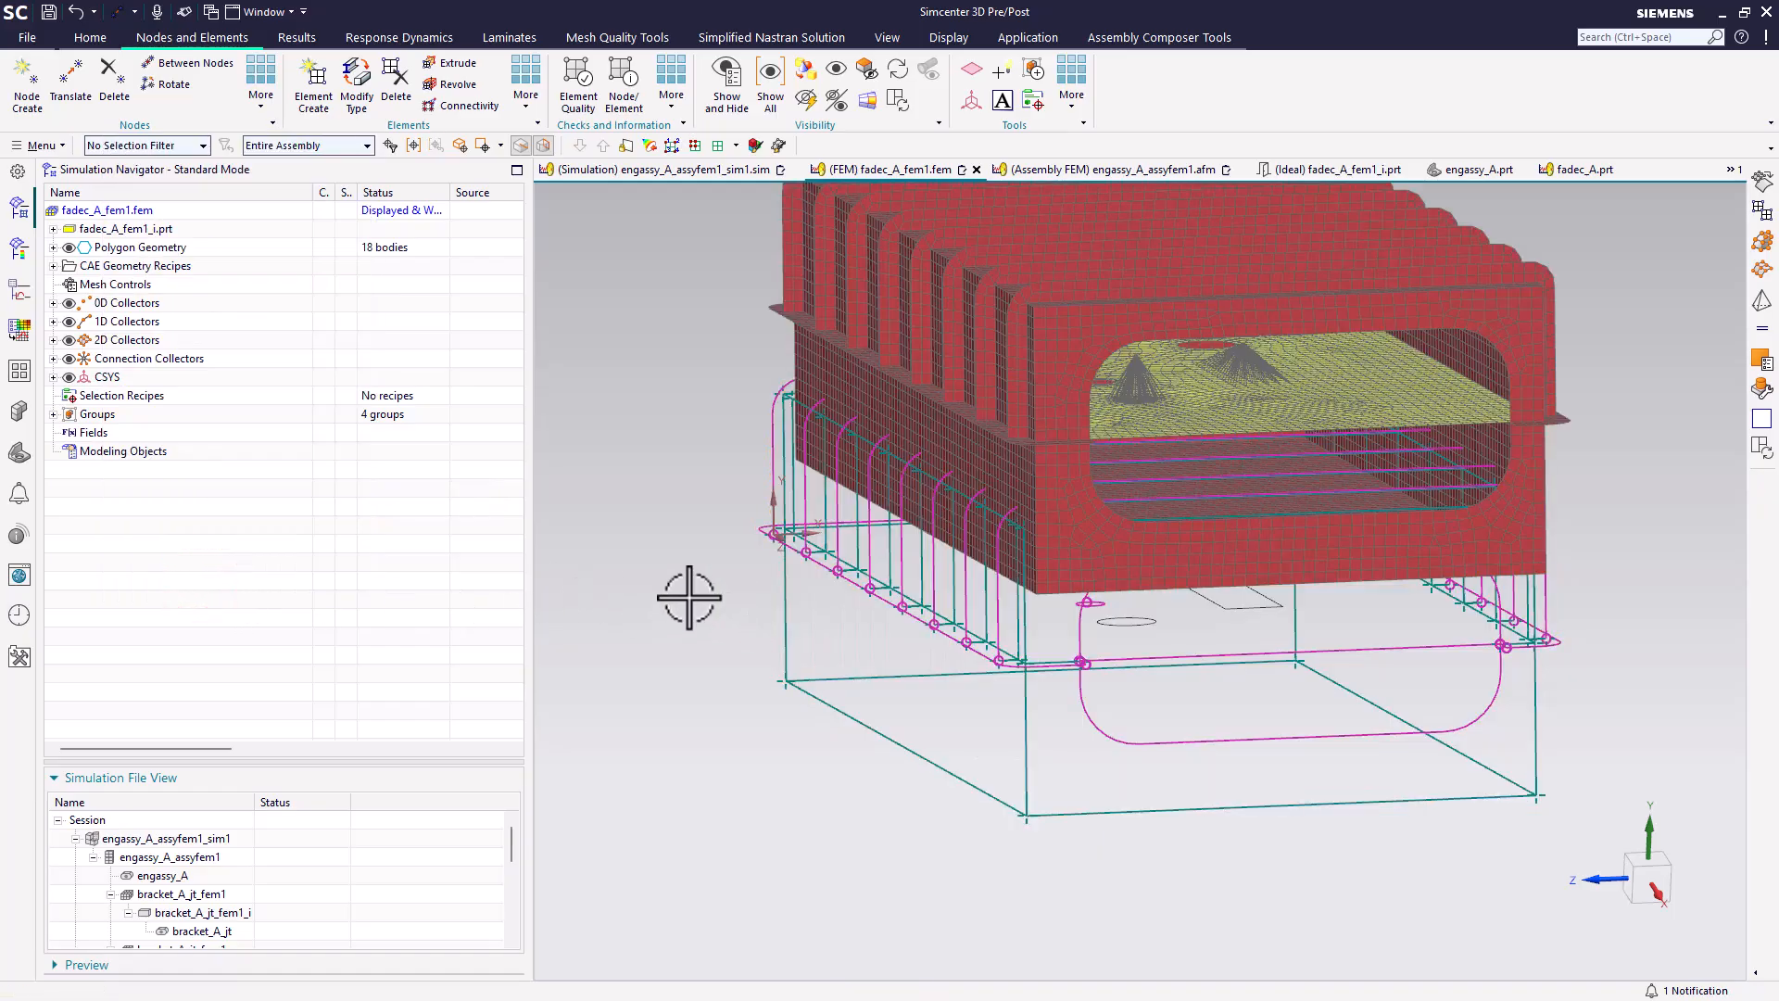
- Examine the lock and update status of the FADEC meshes in both 2D collectors, widening the status column to read it
click(53, 339)
click(71, 359)
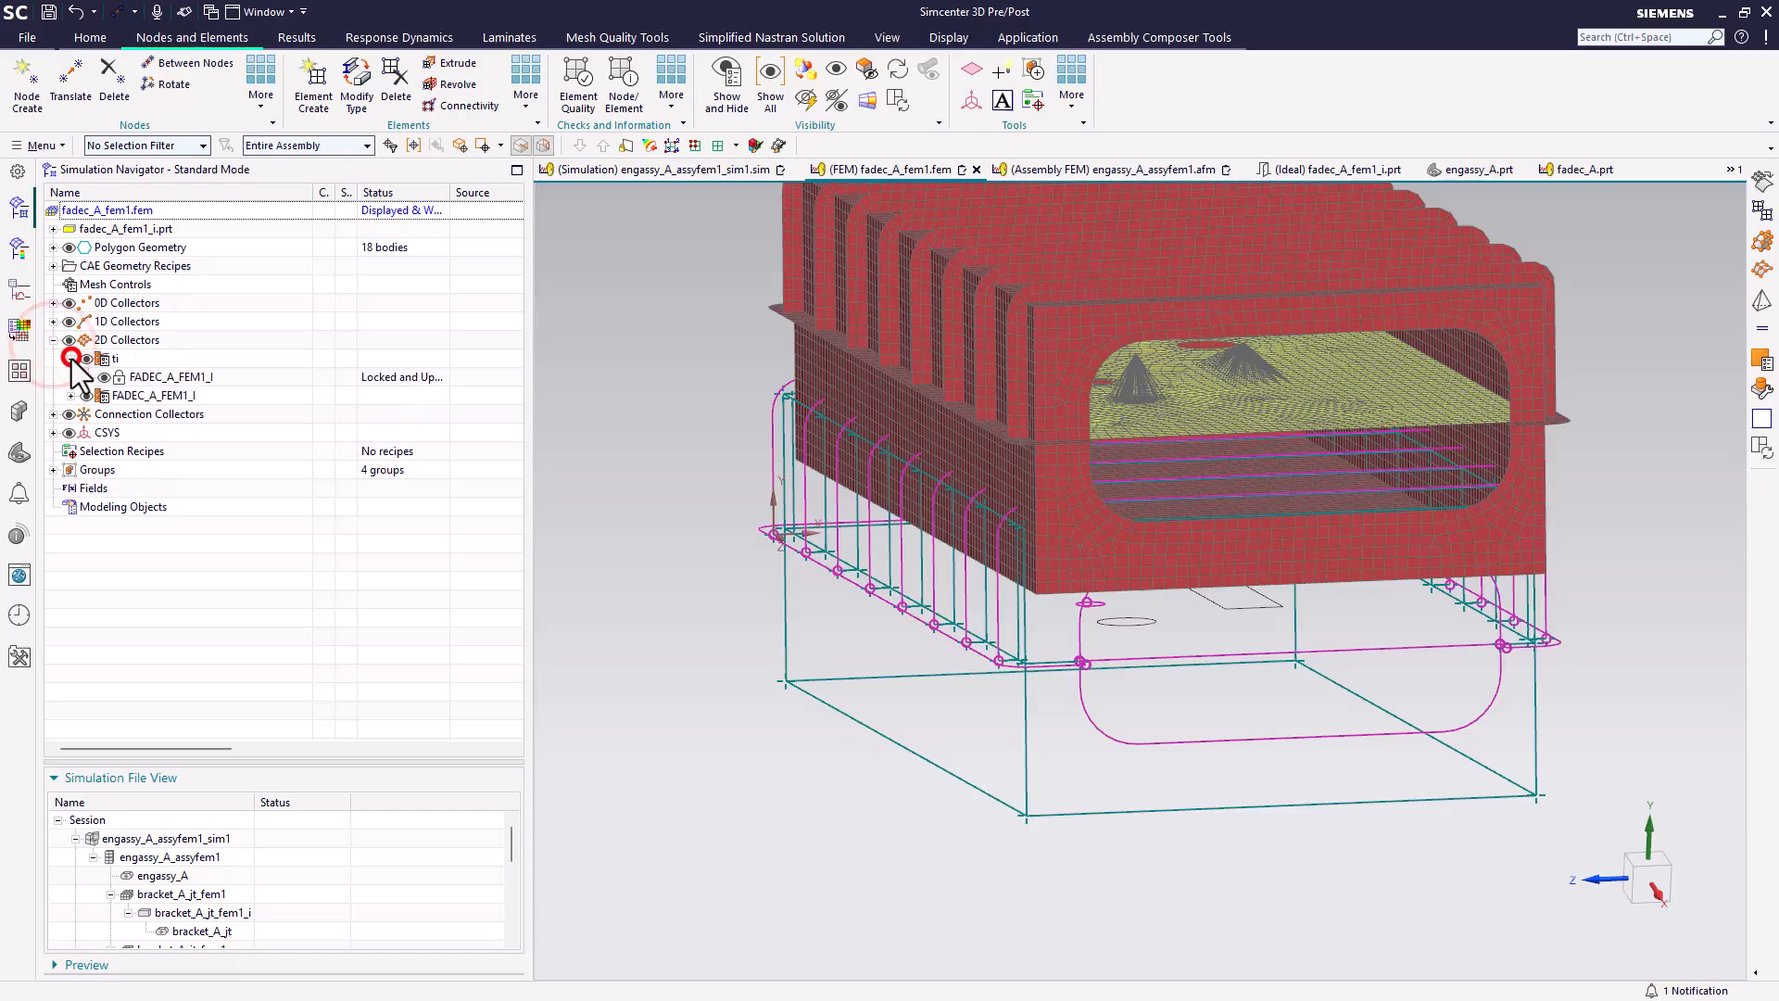
click(70, 395)
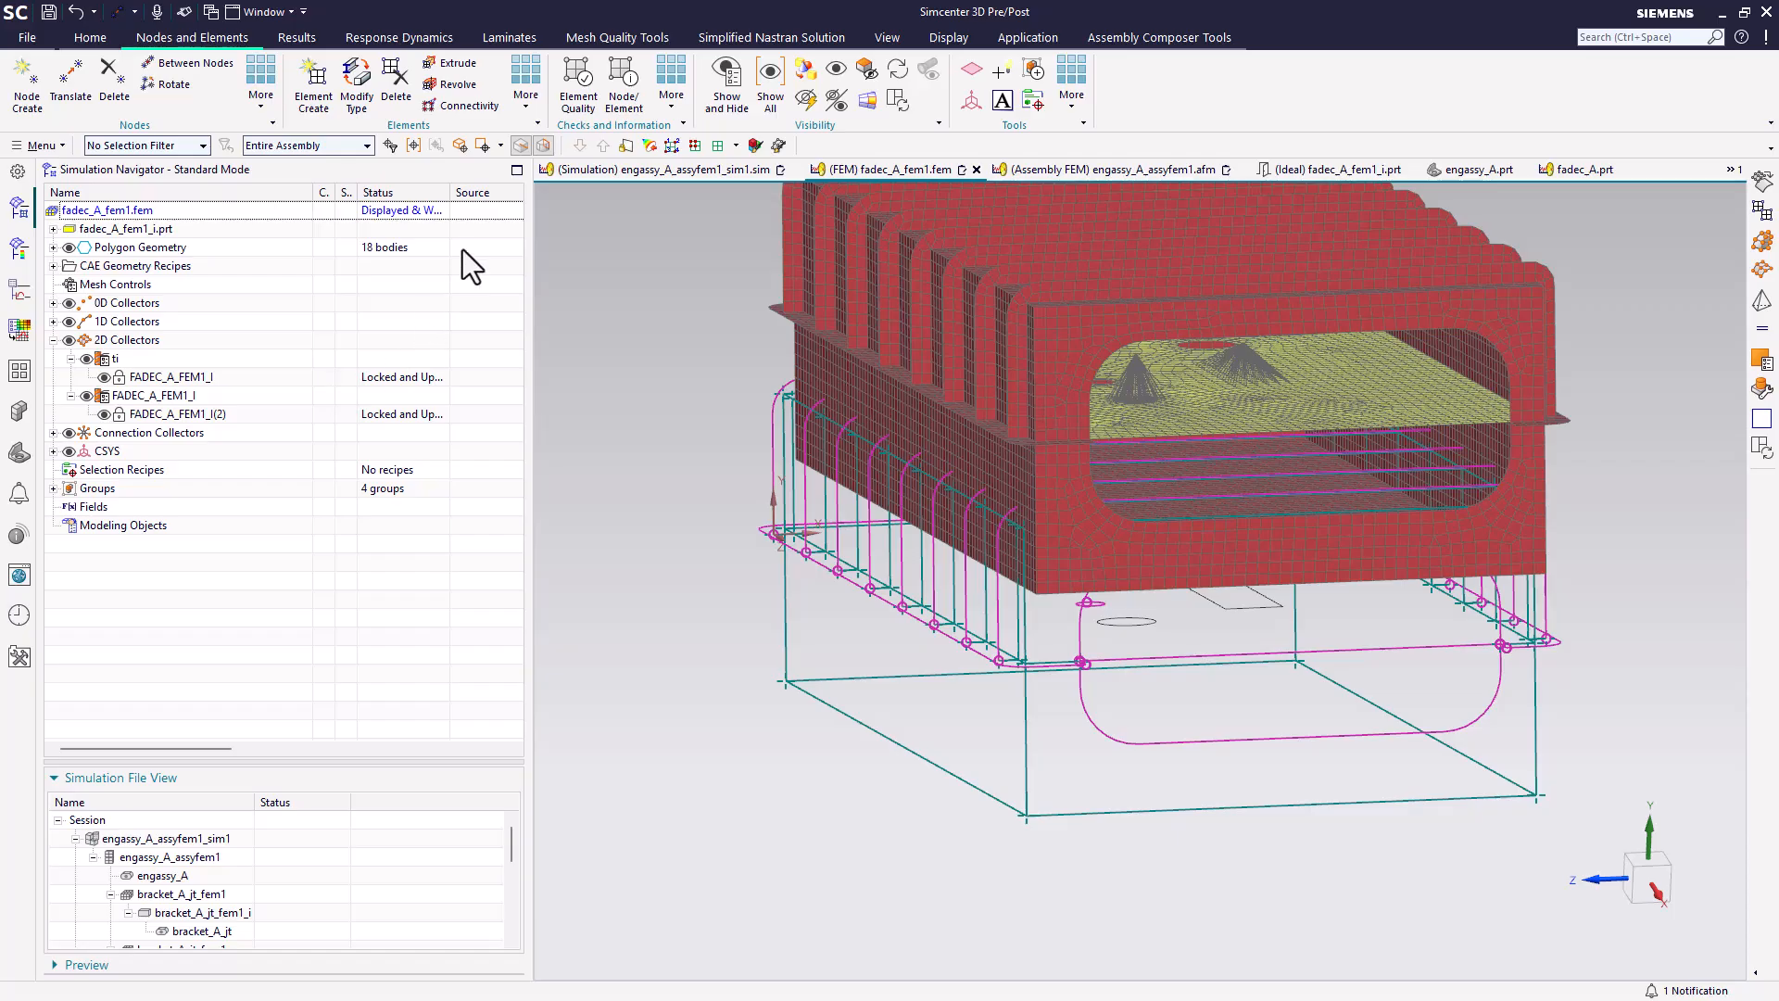
drag(446, 192, 501, 209)
right_click(187, 382)
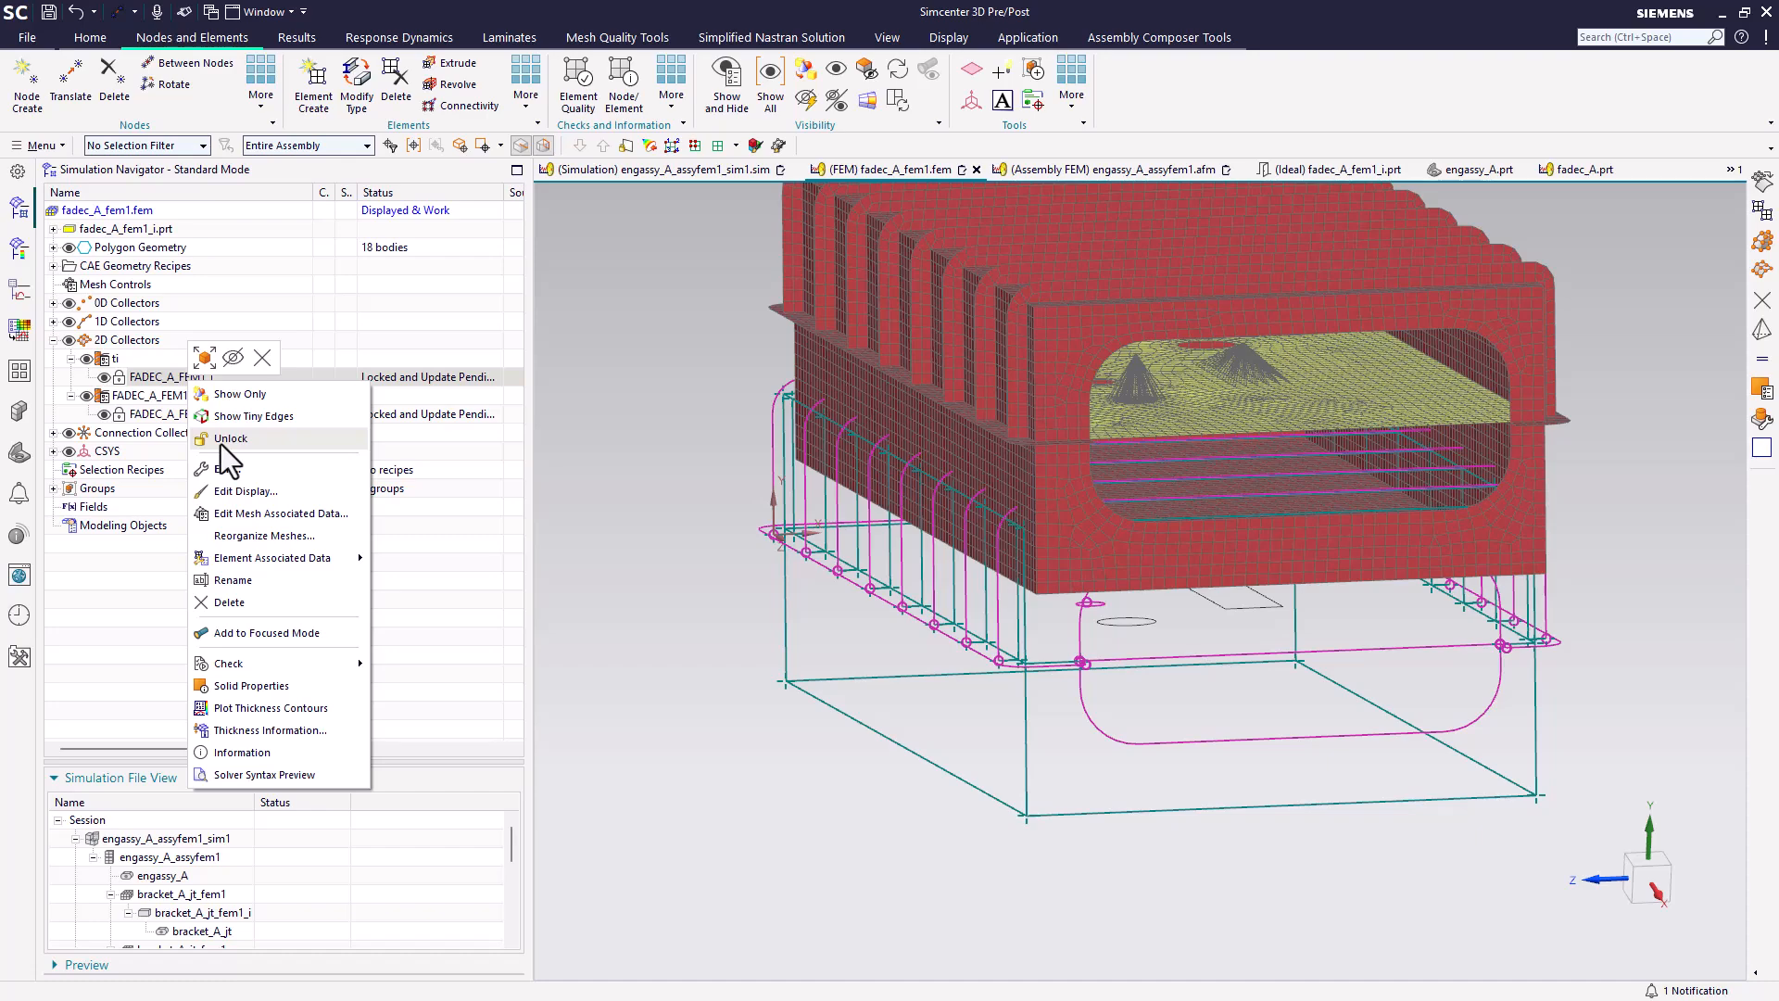
click(121, 602)
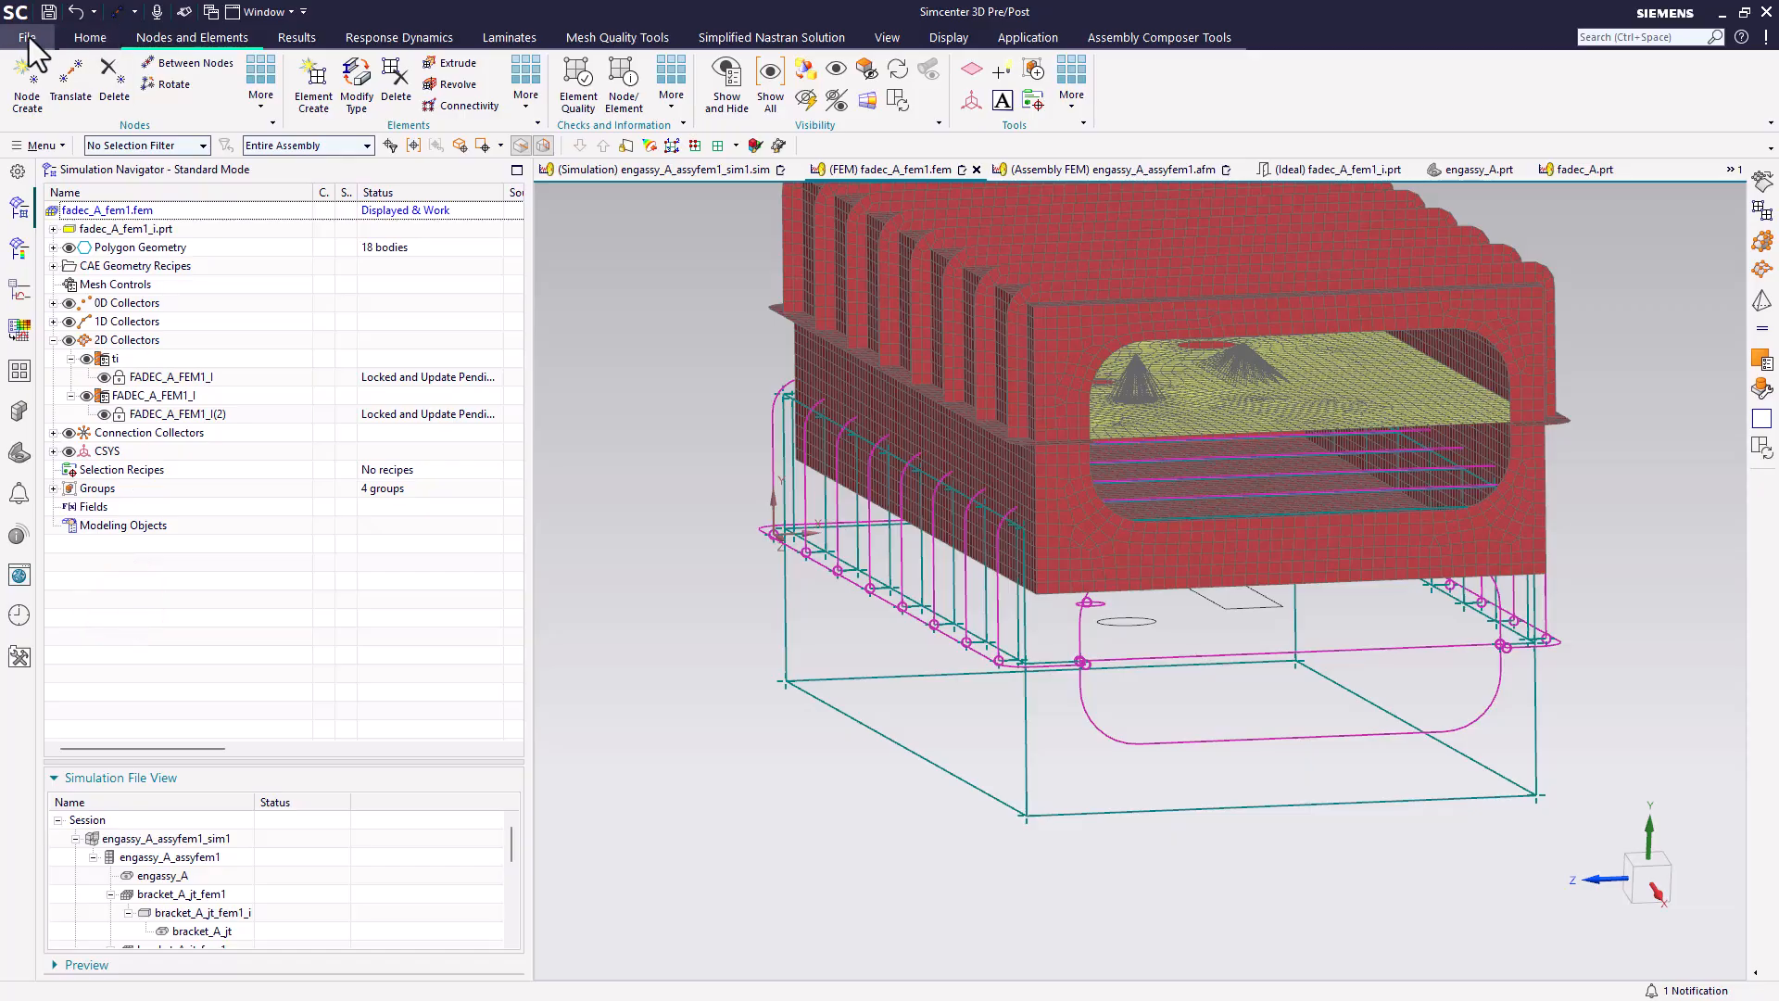
- Discard the node translation by closing and reopening all modified parts
click(42, 145)
click(72, 168)
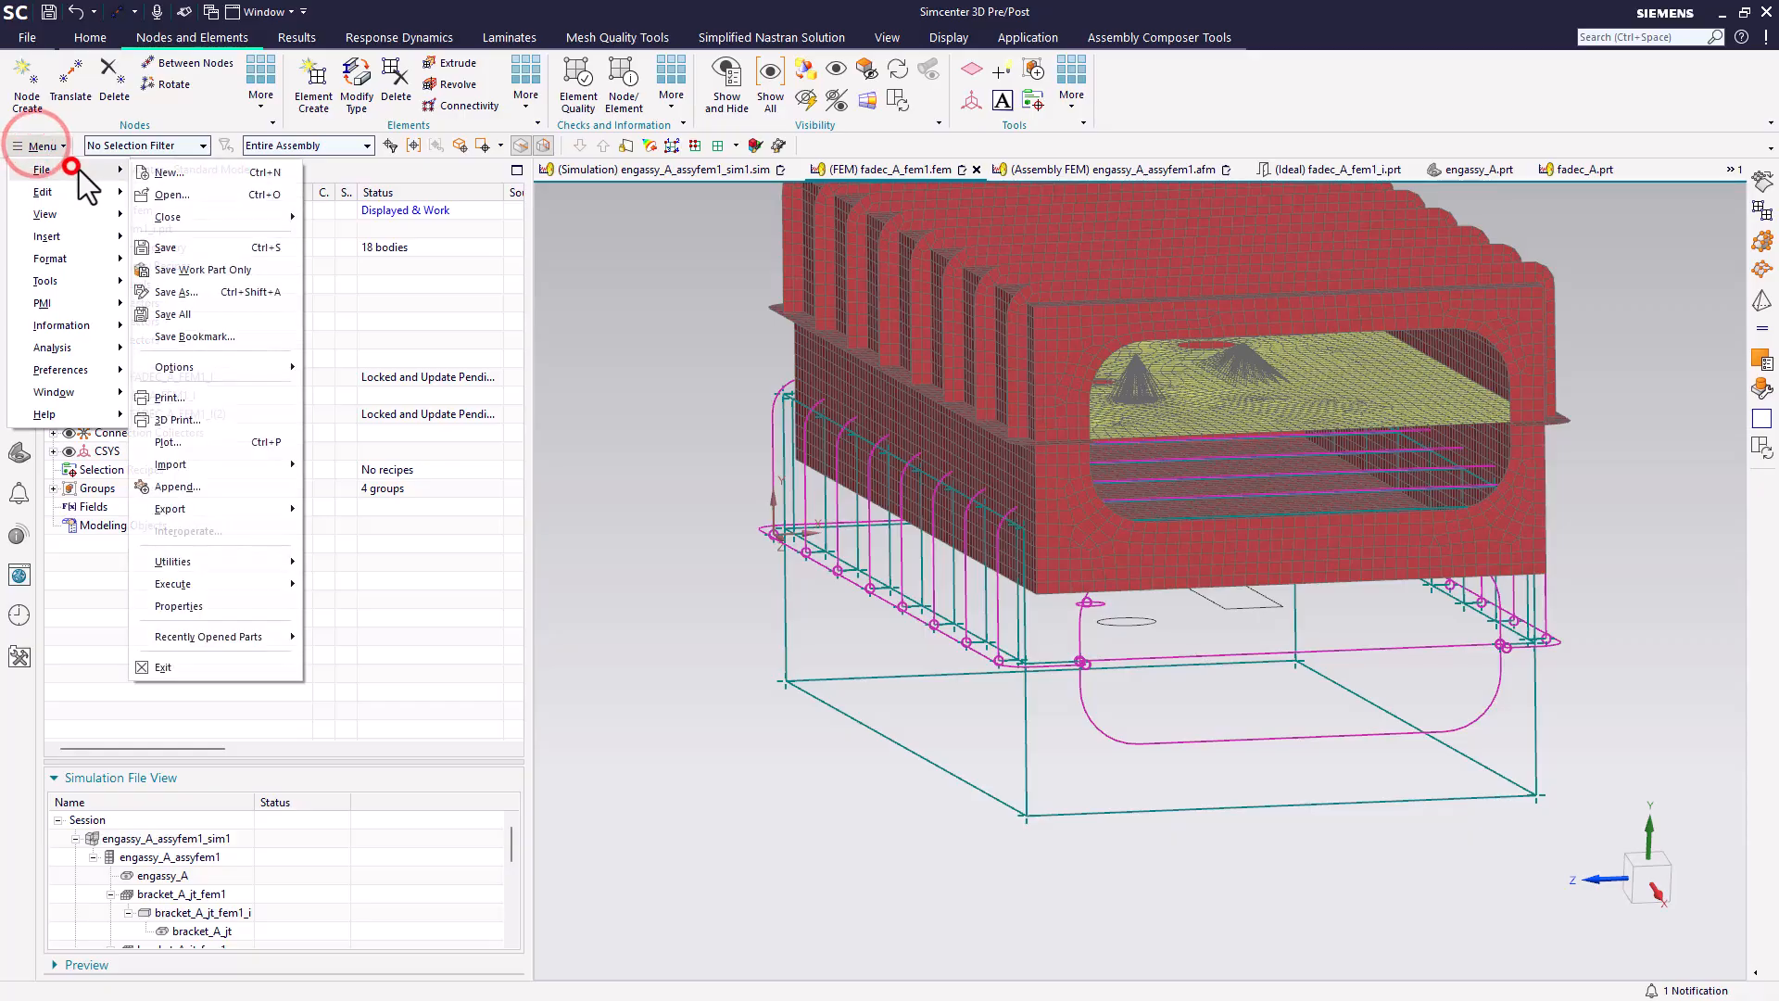
click(190, 219)
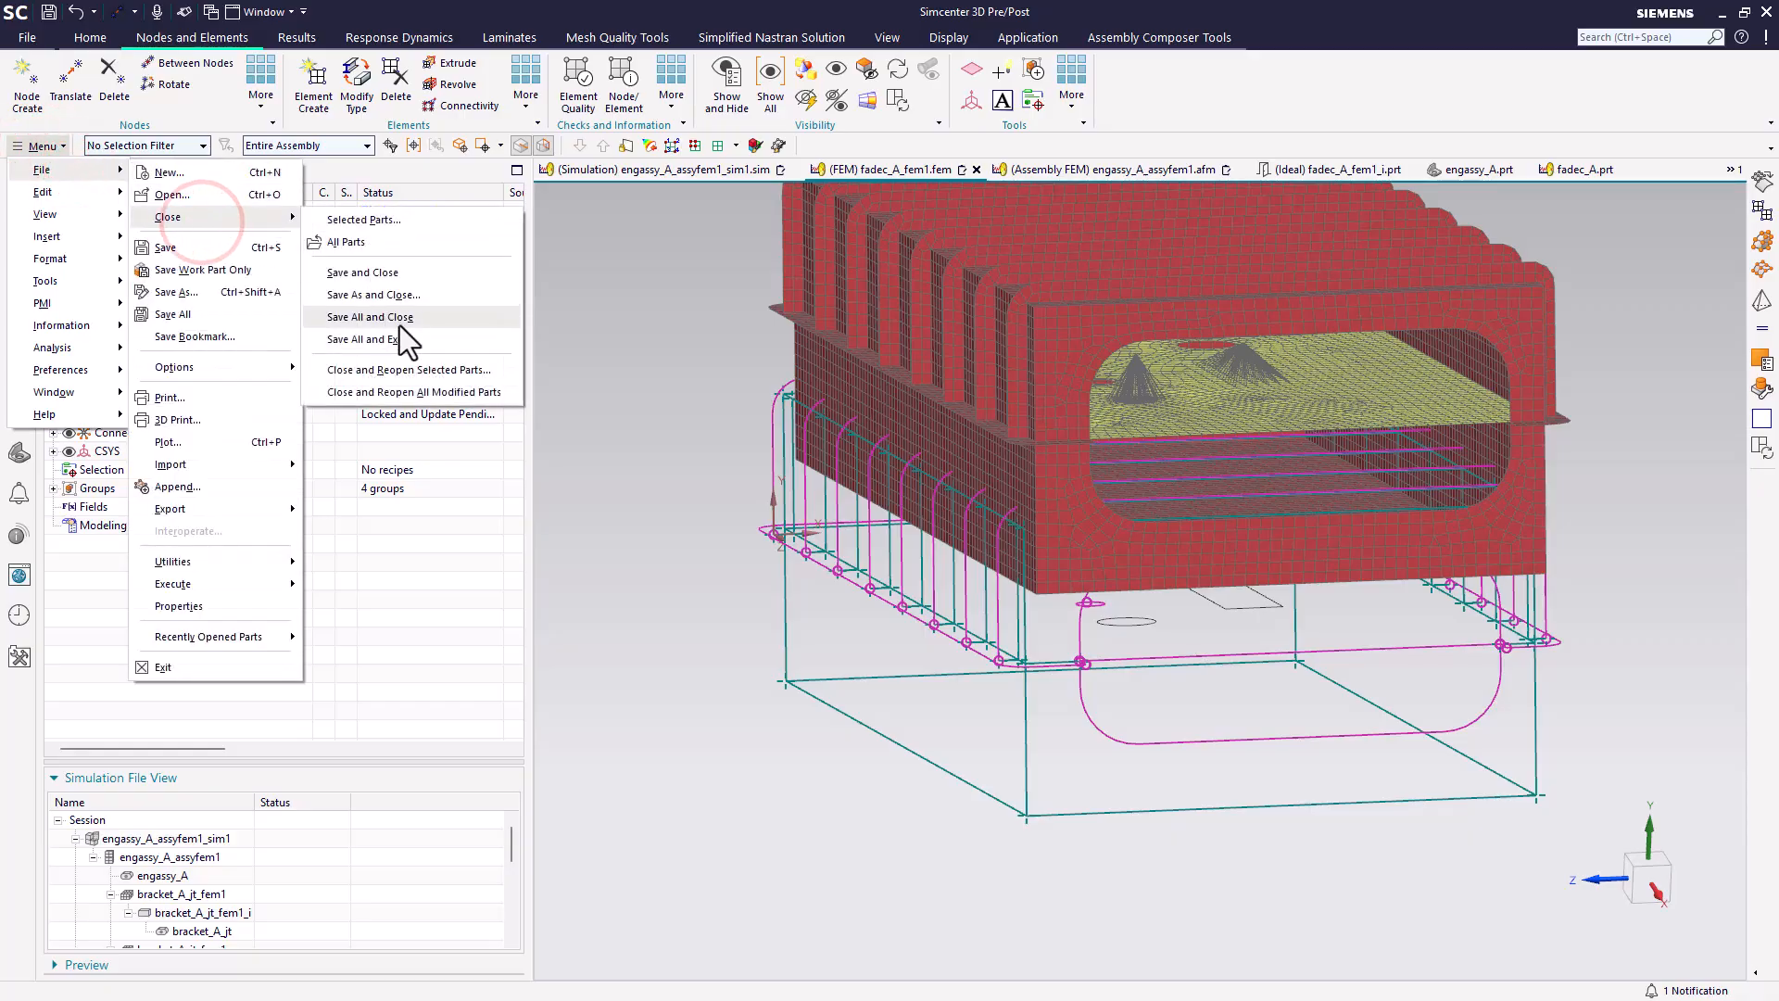
click(417, 393)
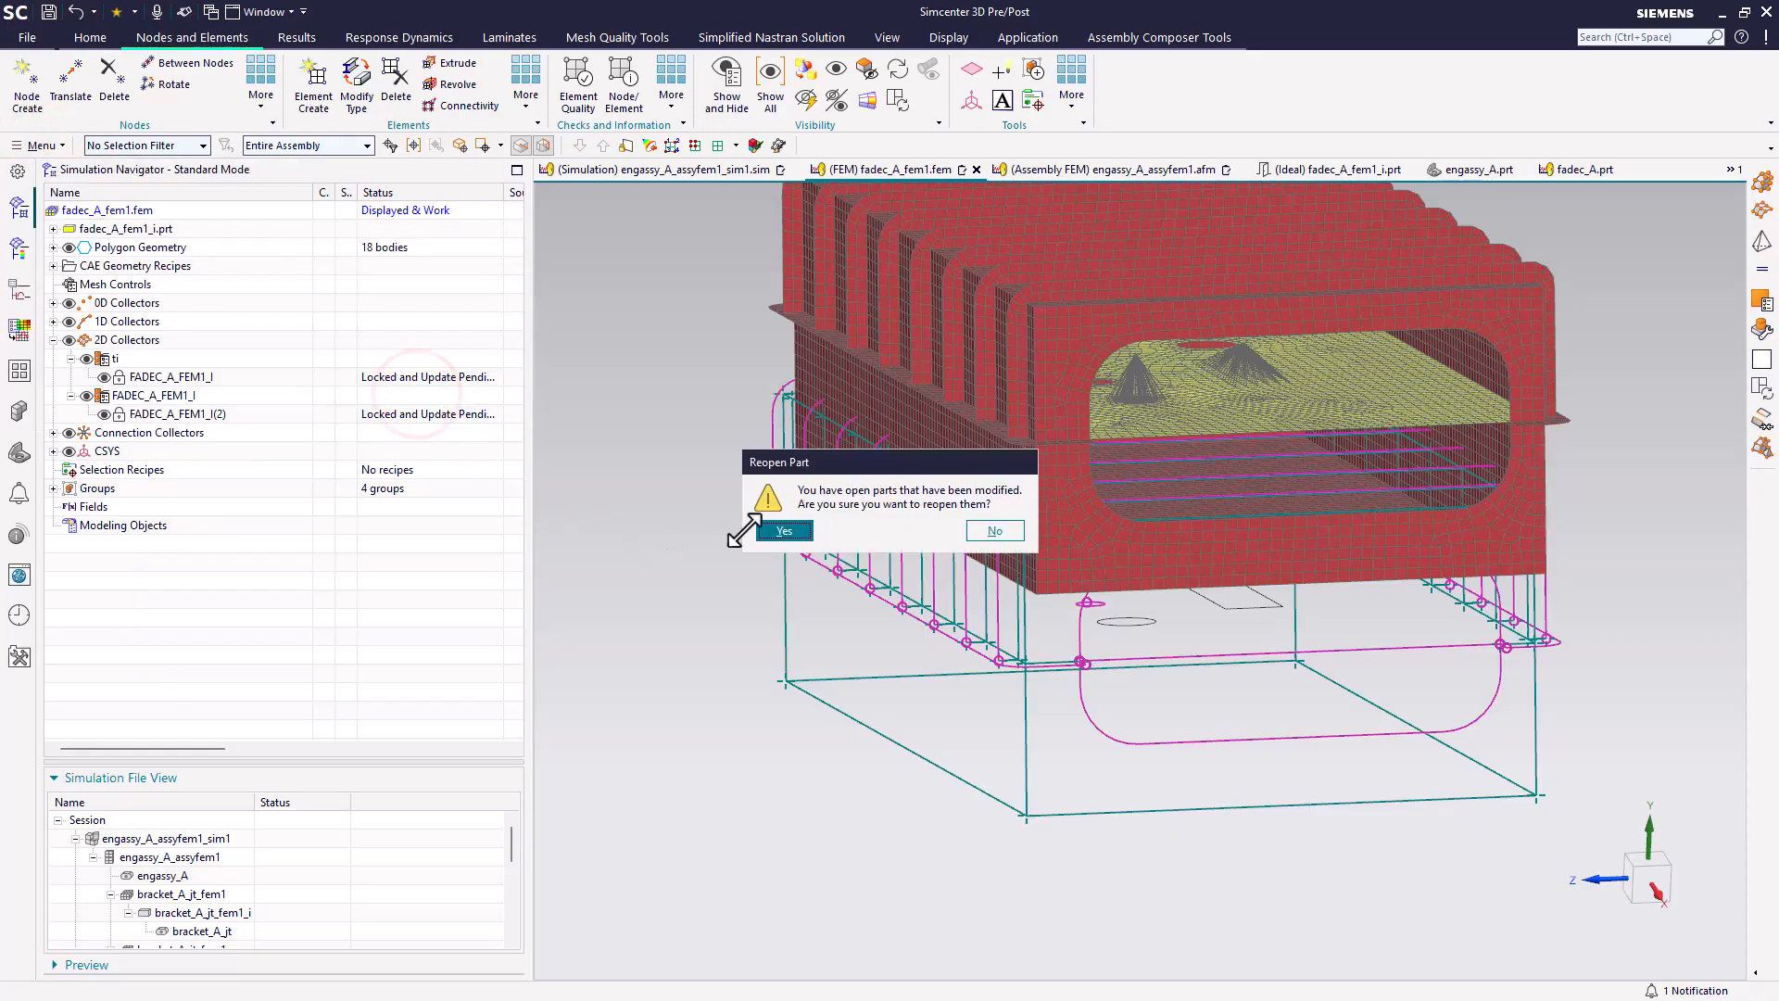
click(792, 535)
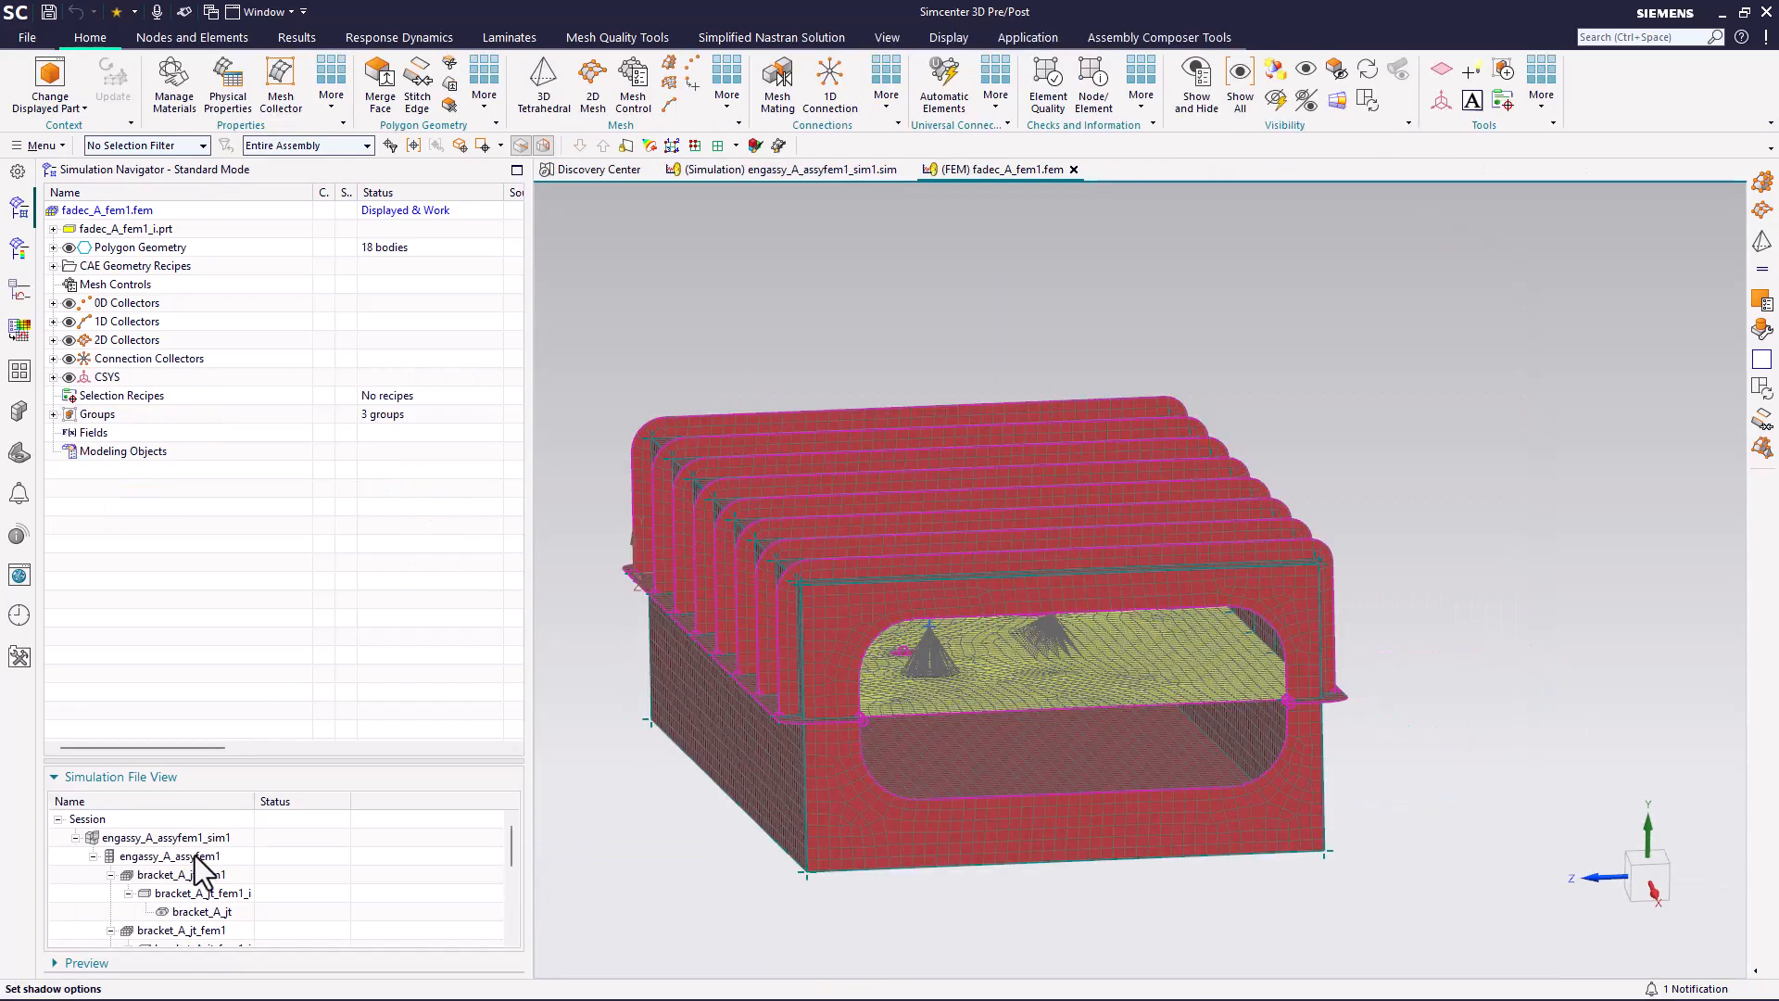
- Display assembly FEM engassy_A_assyfem1 and position fadec_A_fem1 by a CSYS created from the component with label 5, accepting removal of its mapping
double_click(194, 857)
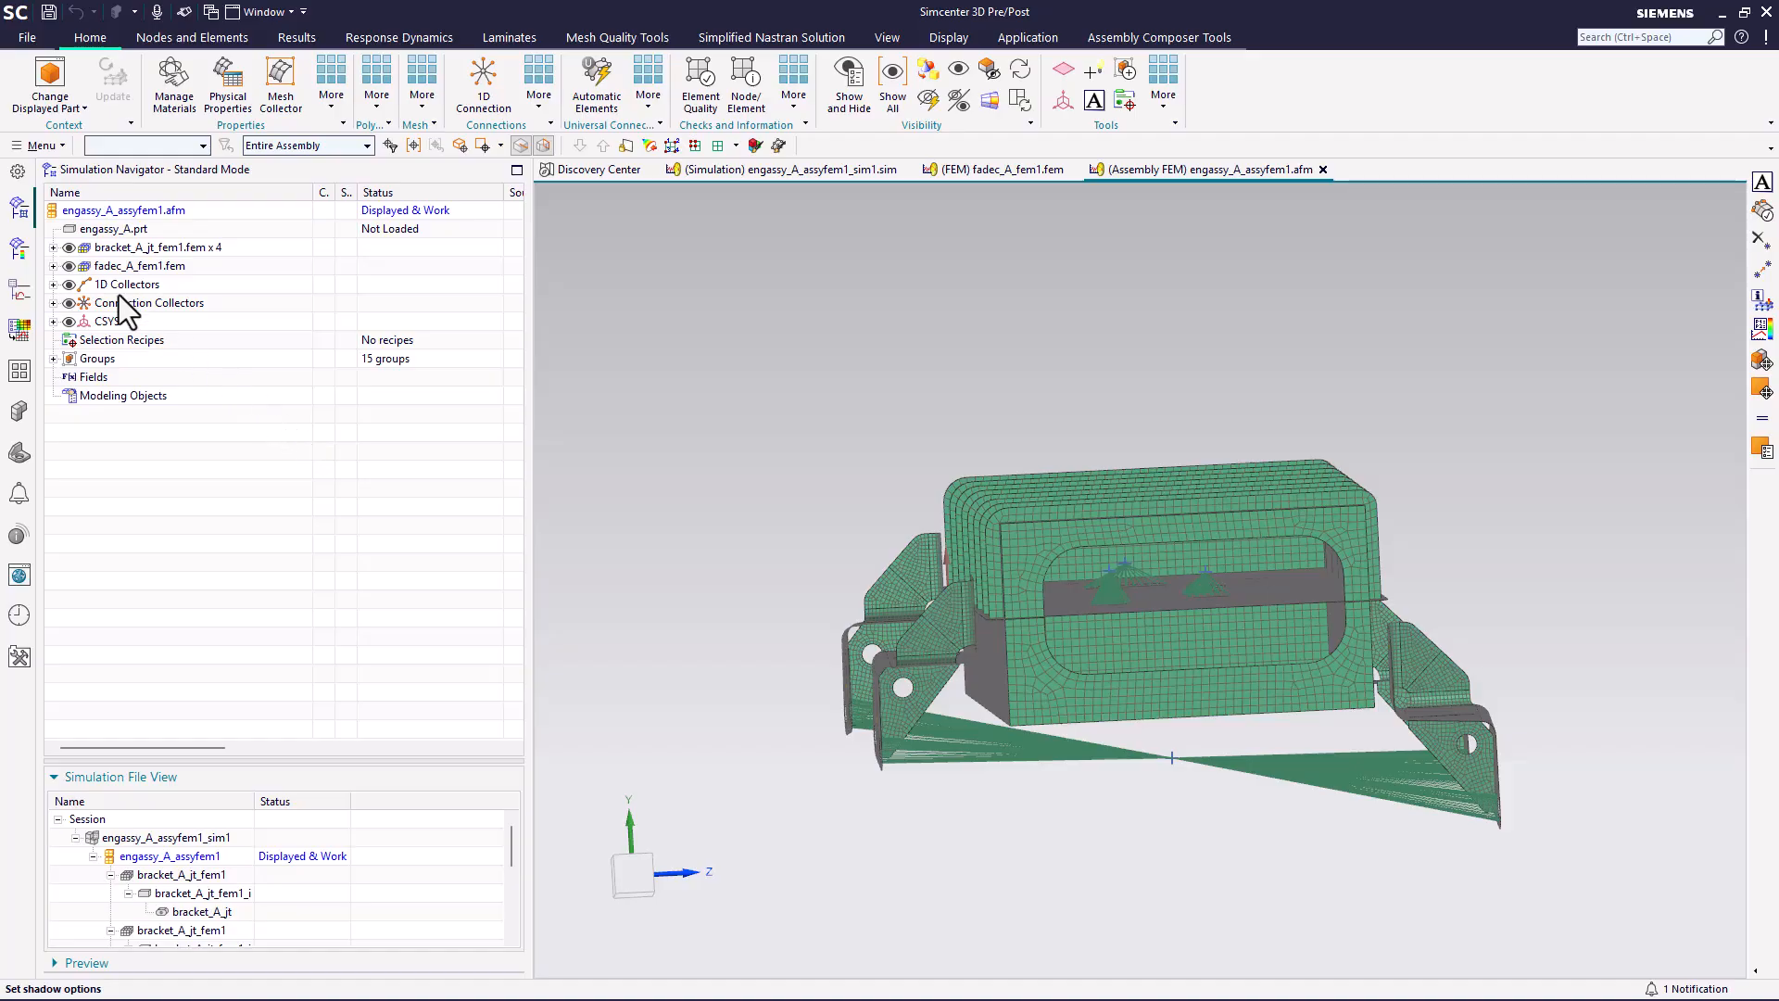
right_click(110, 268)
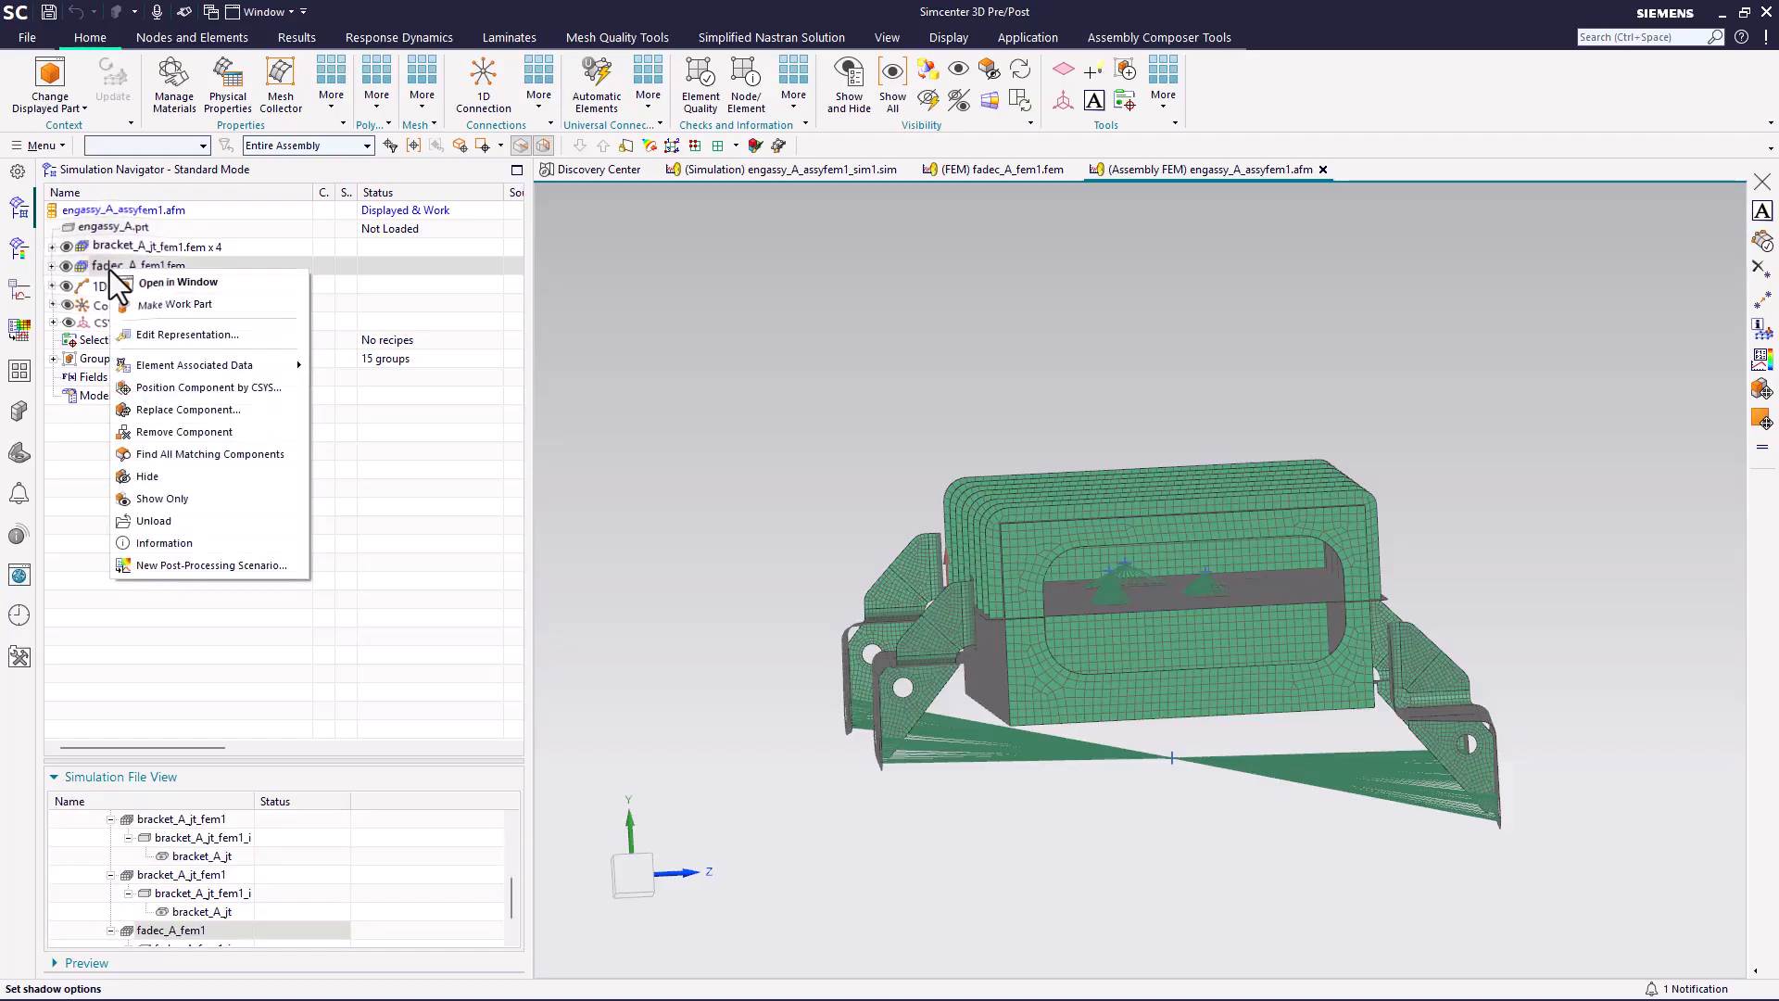
click(205, 388)
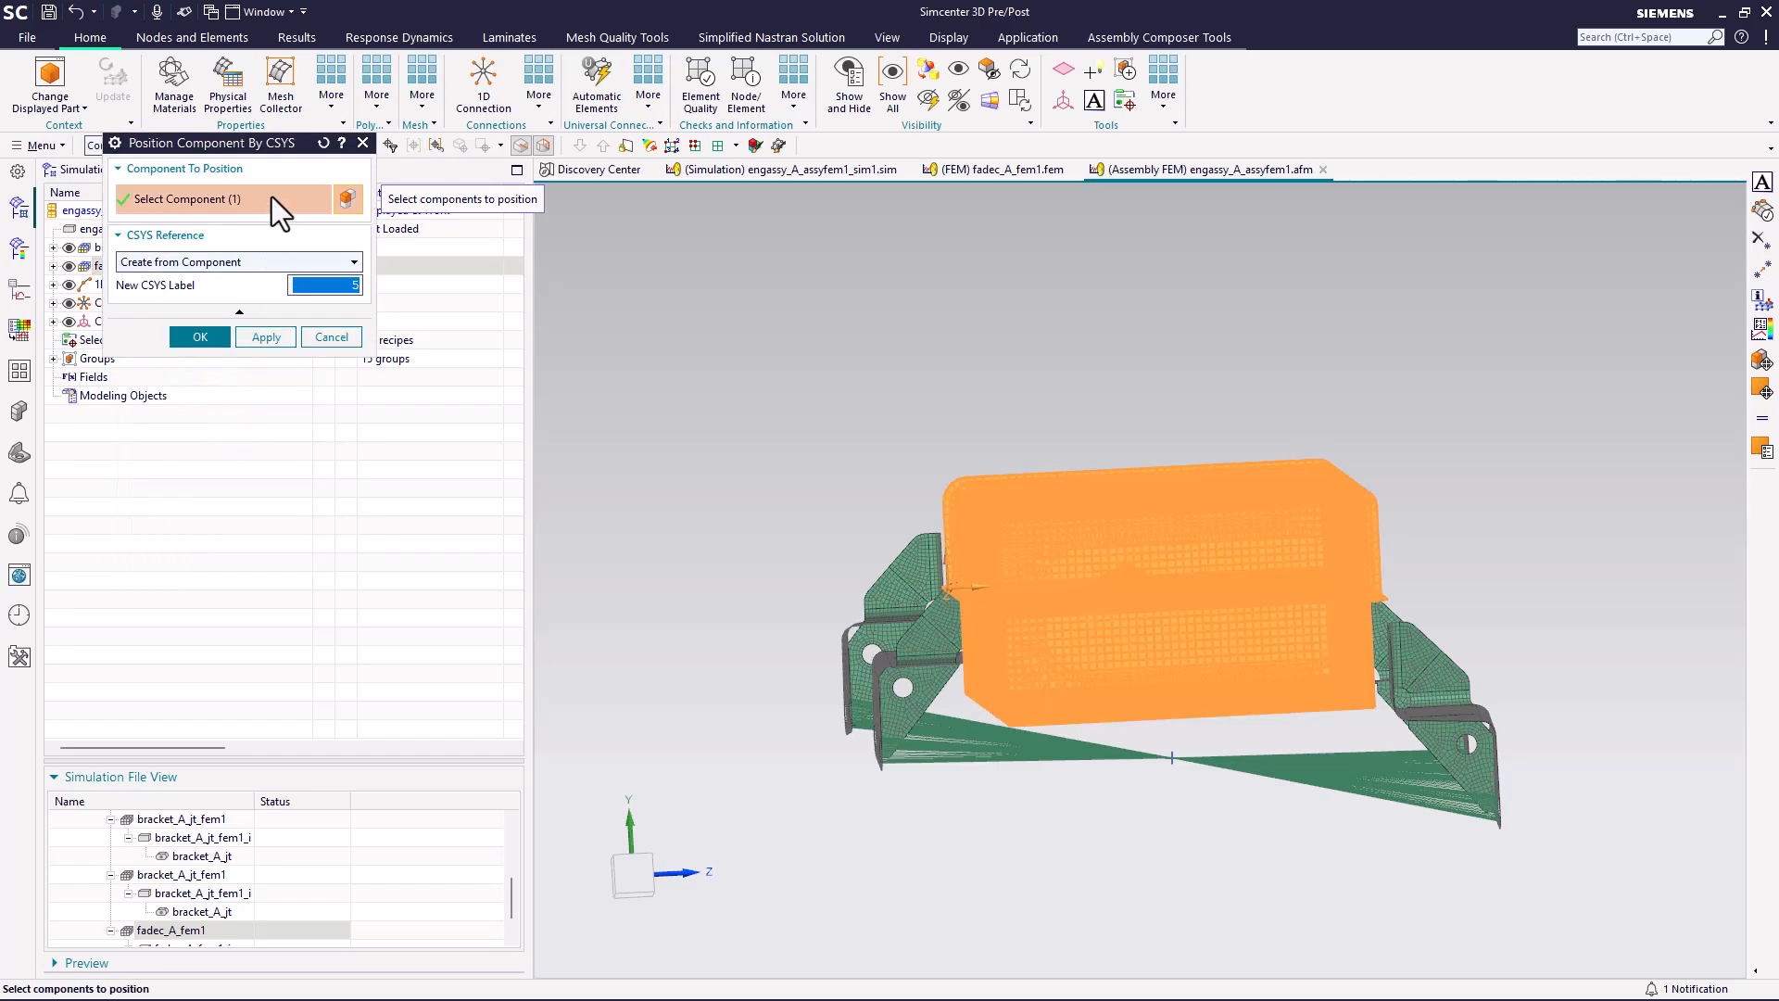
drag(253, 142, 636, 293)
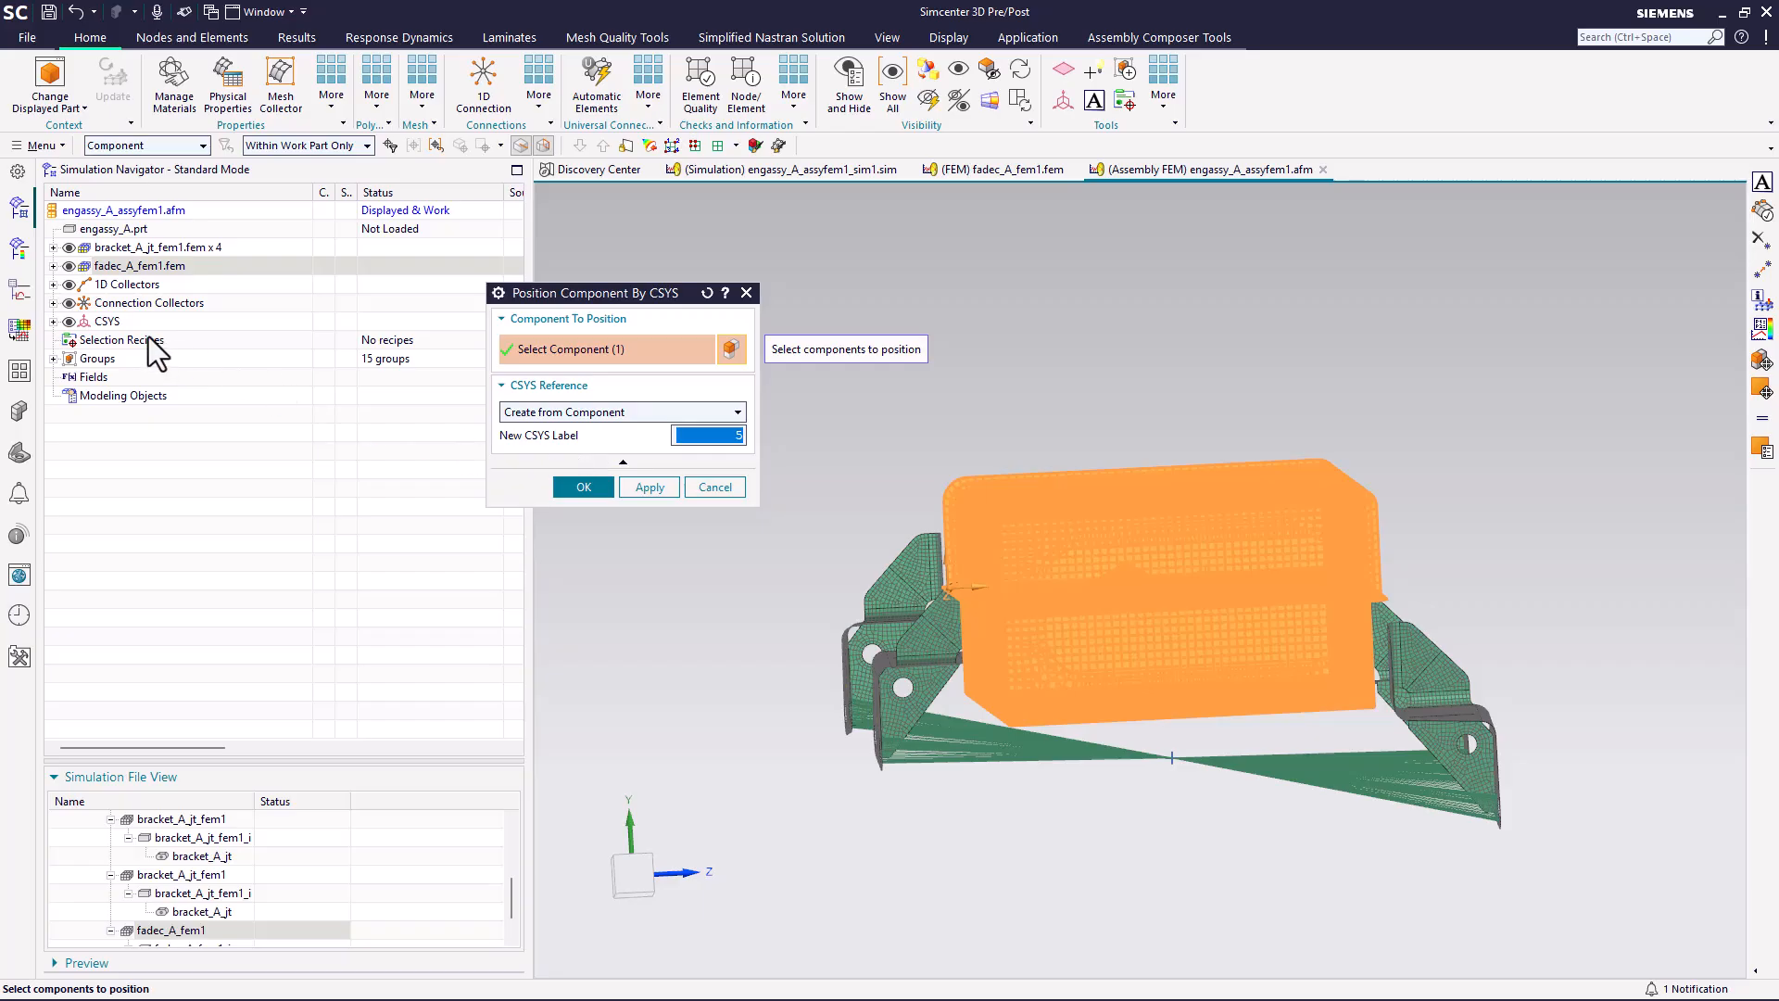
click(52, 321)
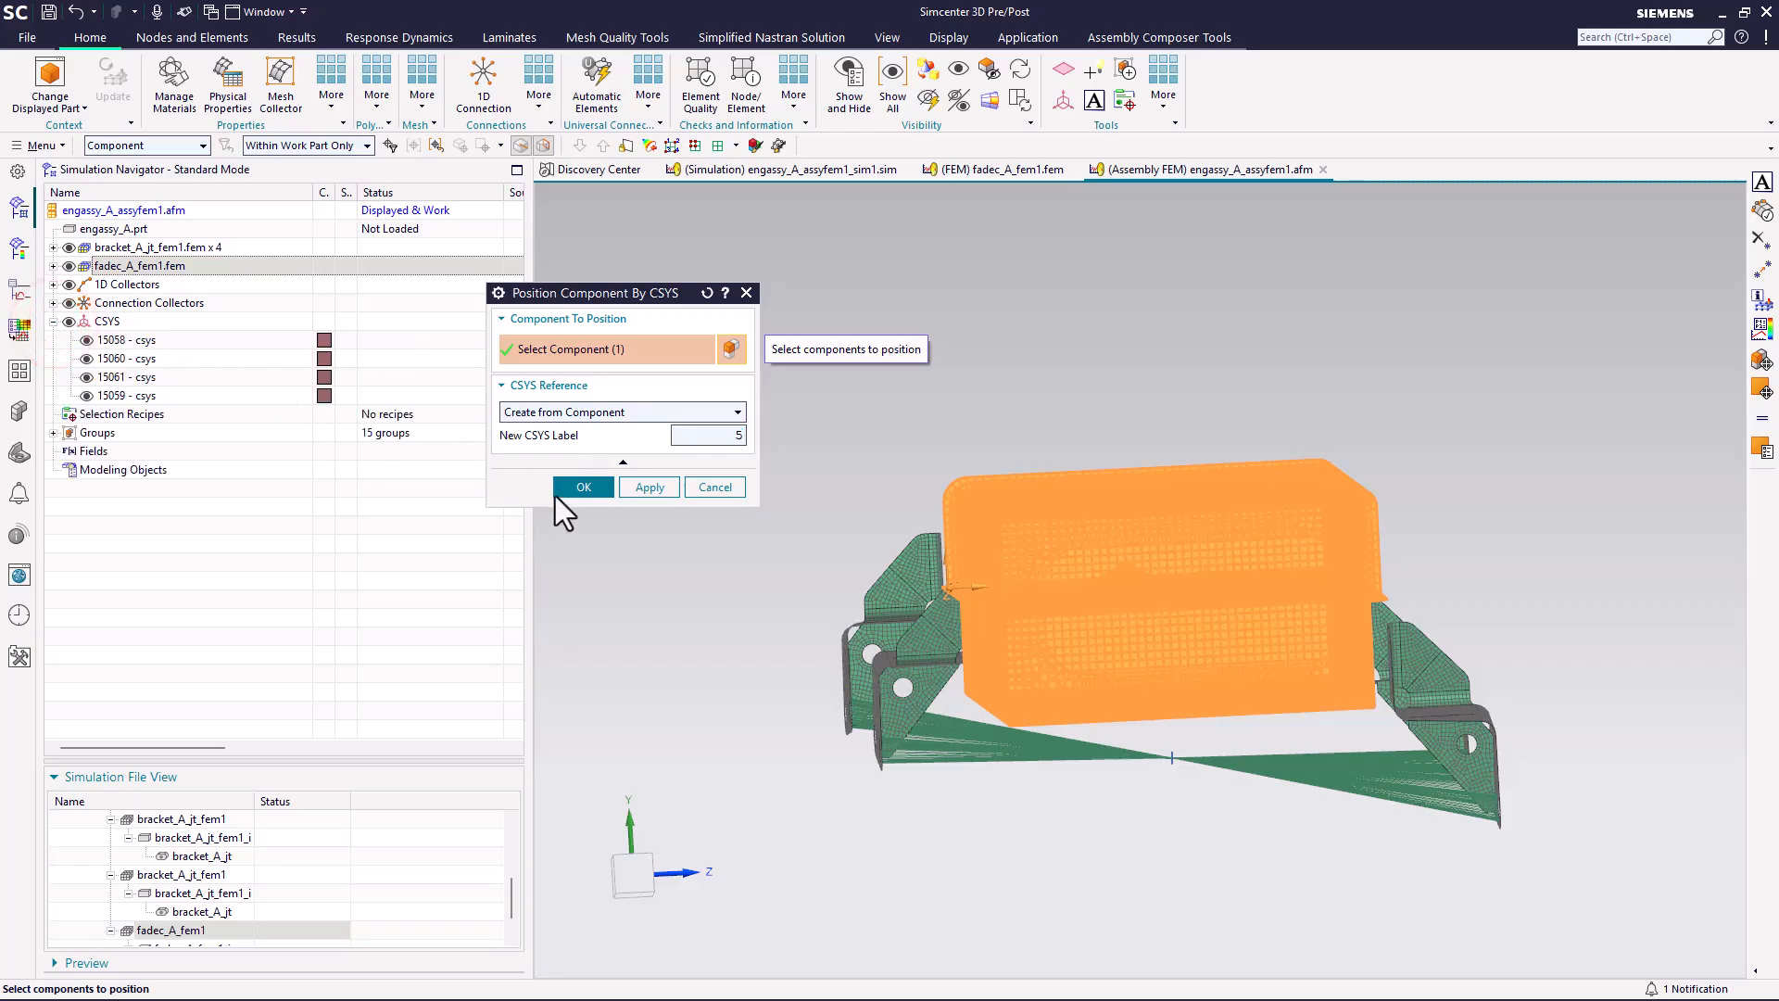
click(582, 488)
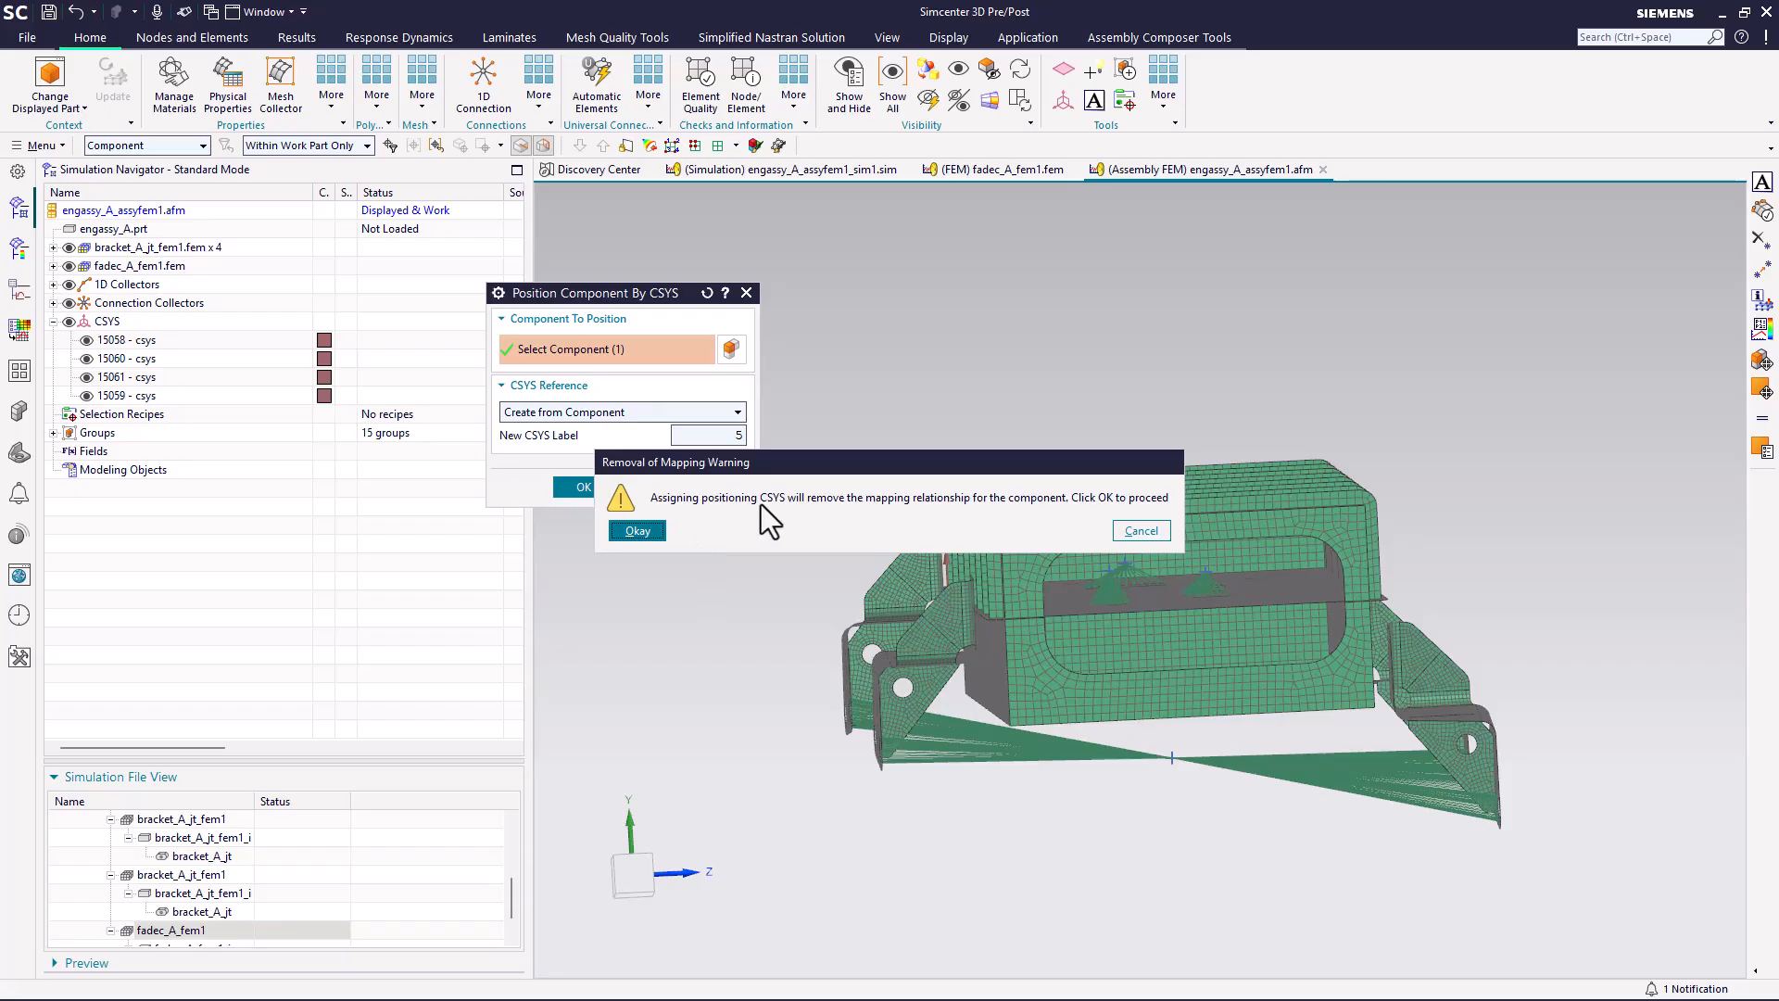
click(652, 530)
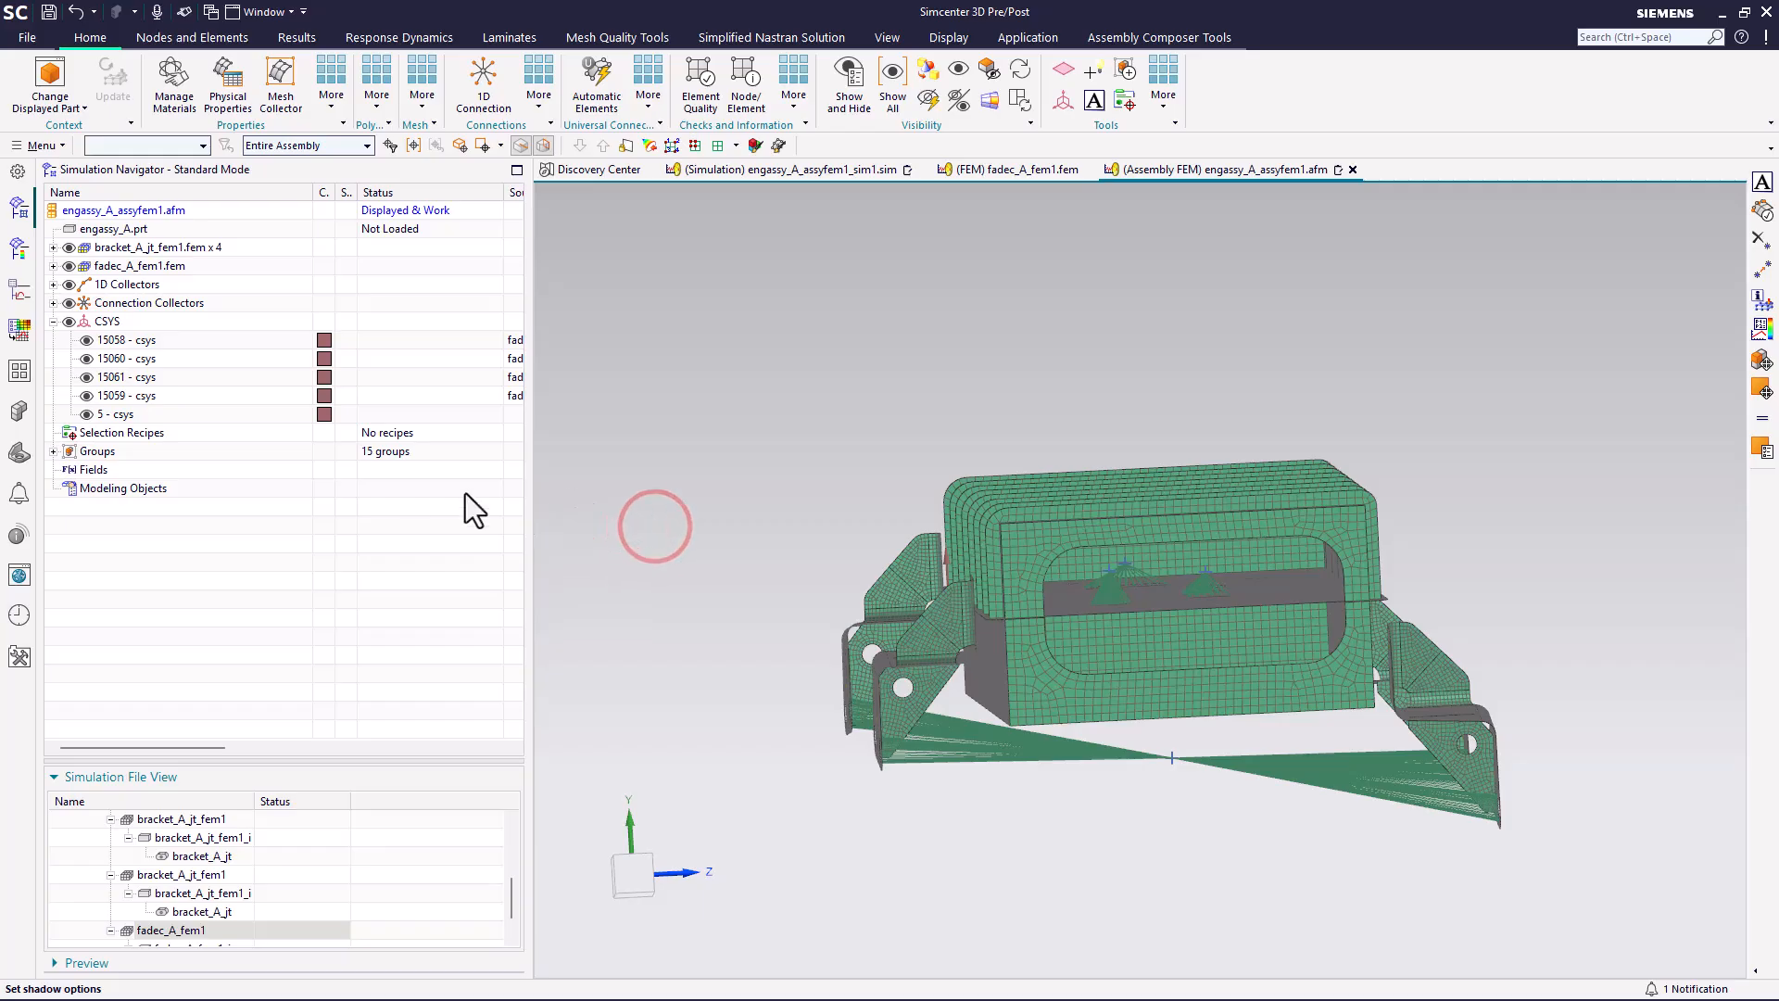
- Highlight coordinate system 5 and check where it lies relative to the FADEC assembly
click(130, 414)
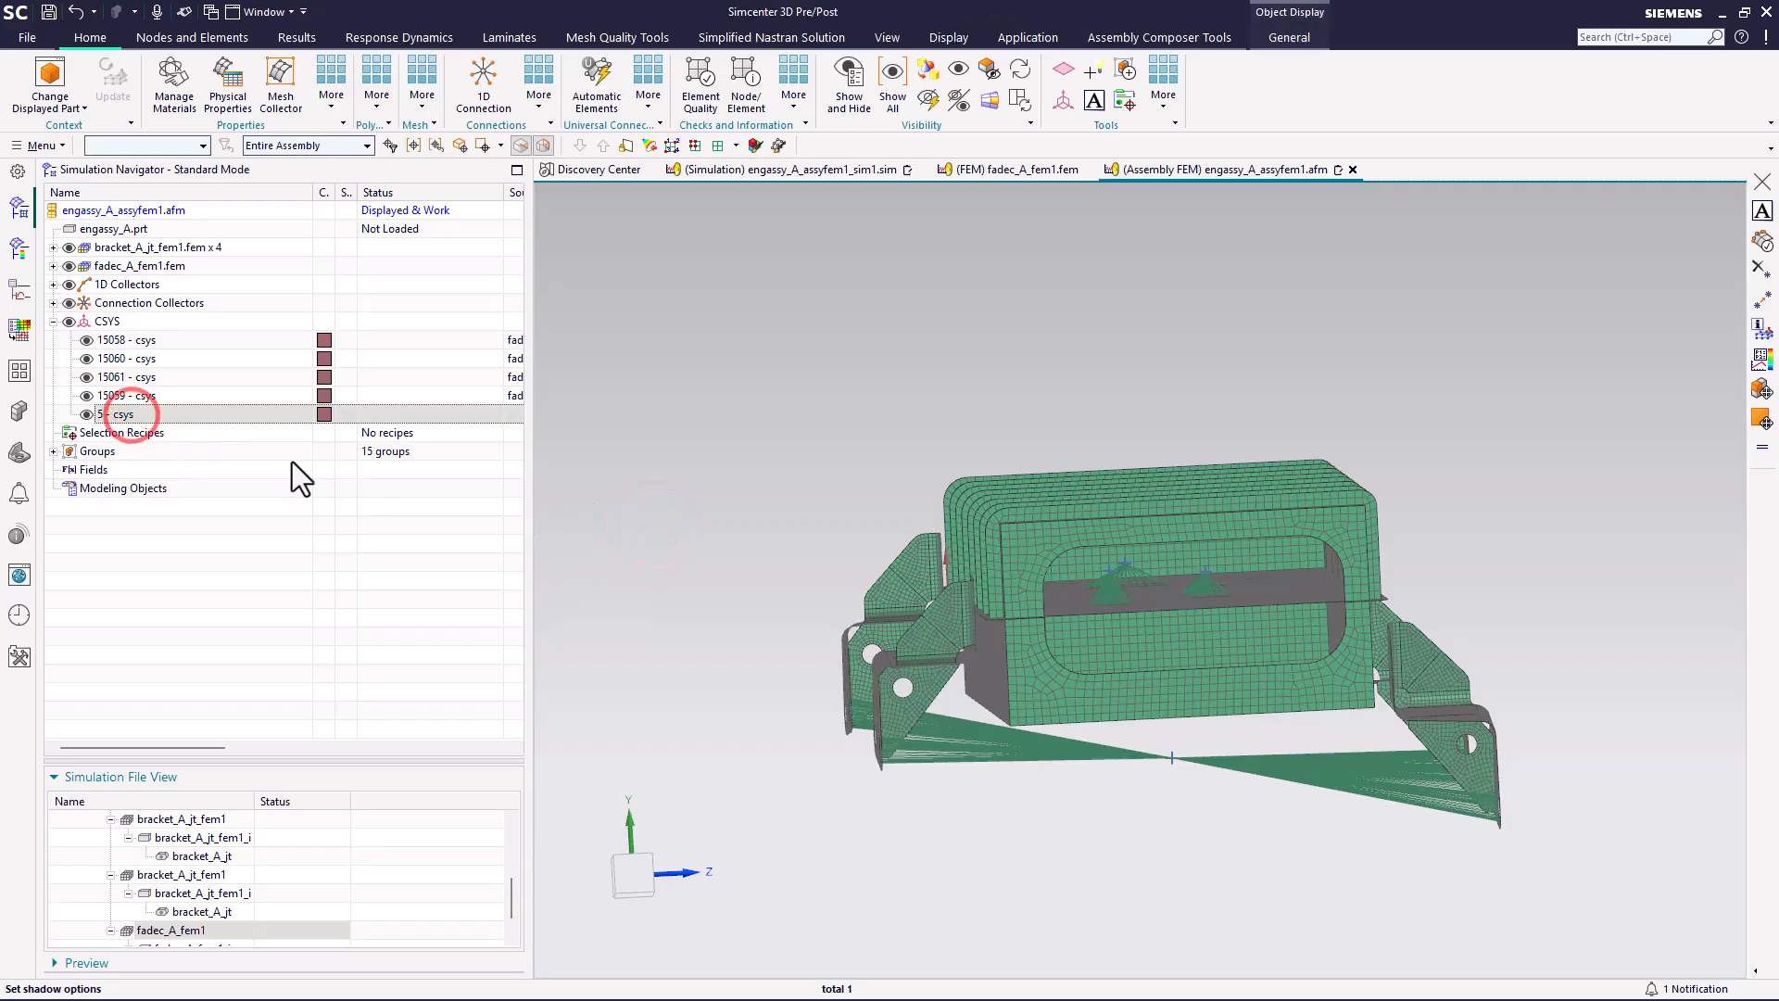
scroll(1041, 441, down, 6)
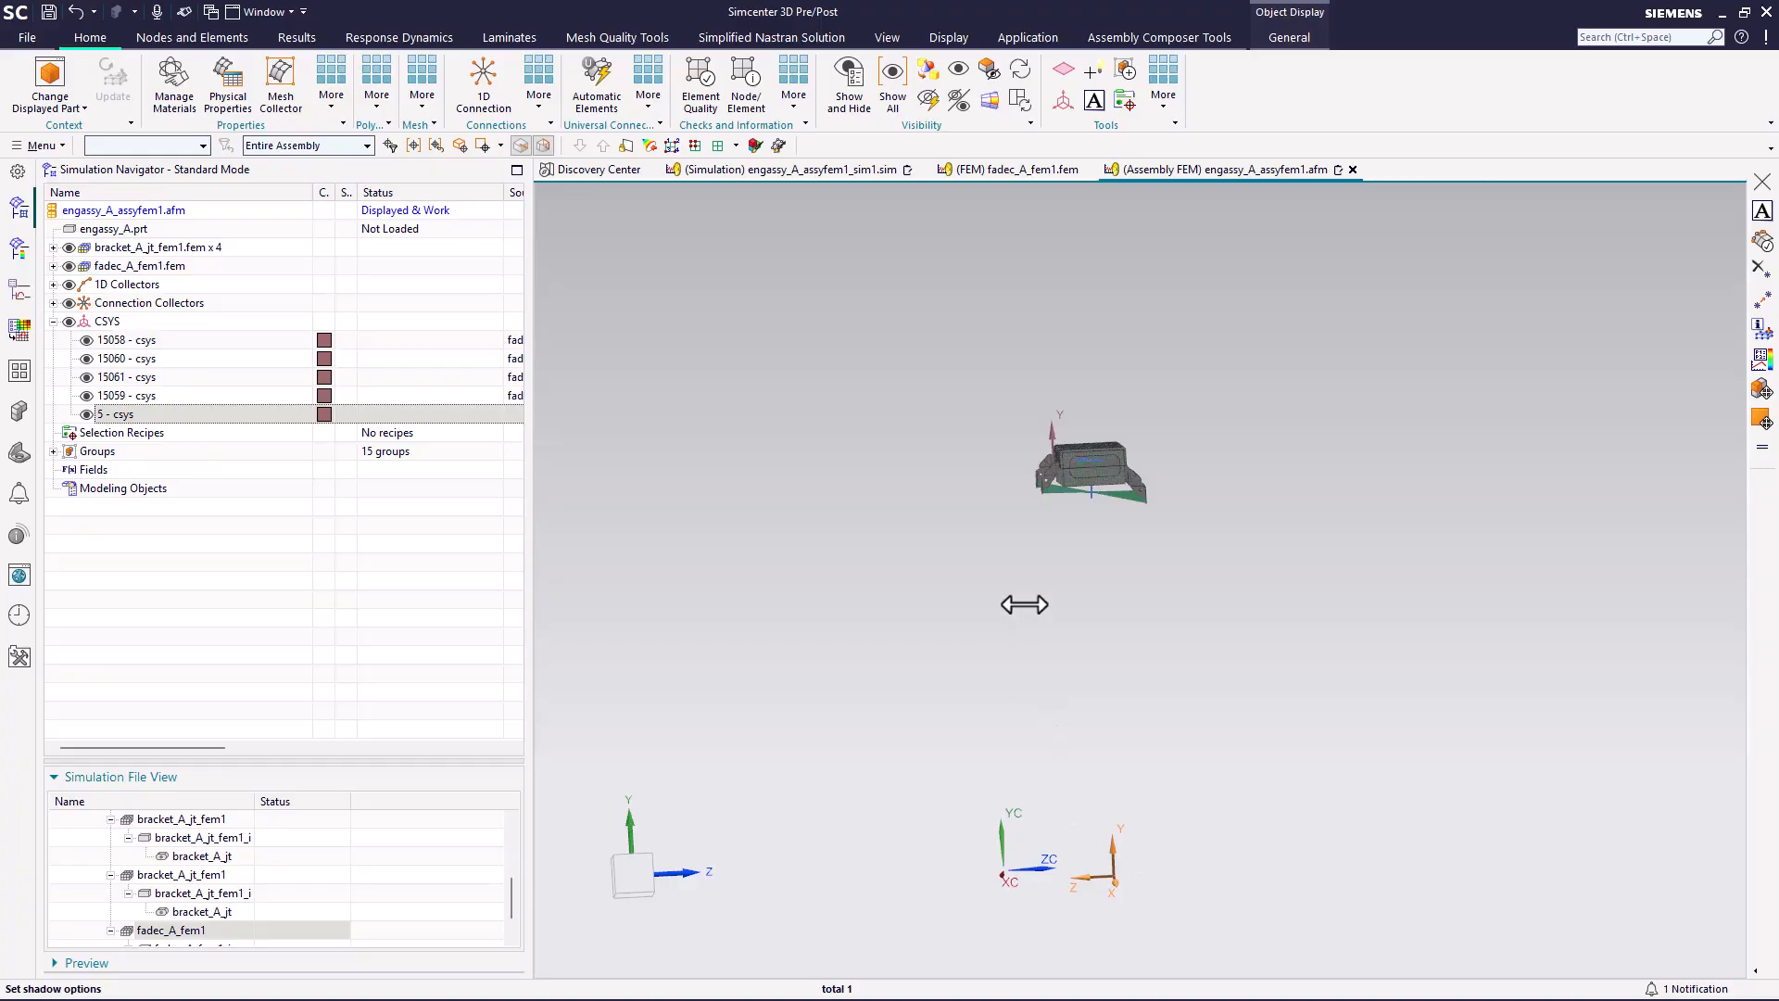
scroll(1065, 429, up, 5)
scroll(1062, 582, up, 2)
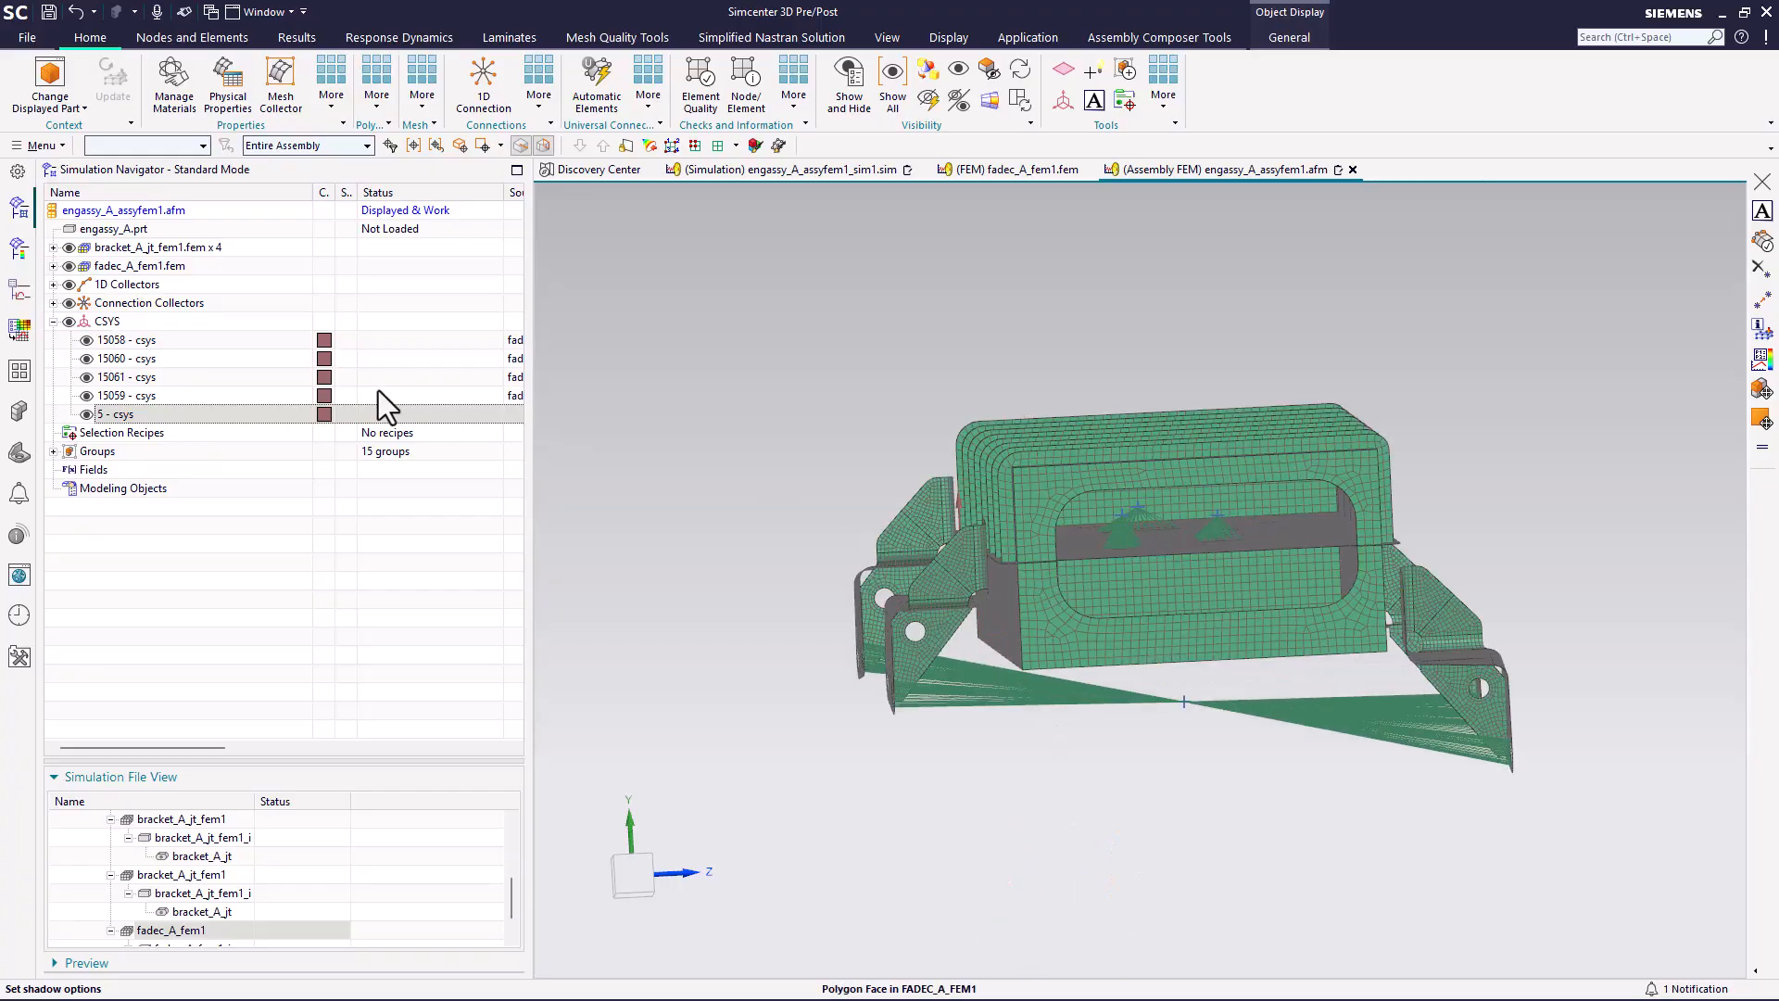
- Shift coordinate system 5 upward along the Y axis and update the assembly FEM so the FADEC follows it
double_click(143, 415)
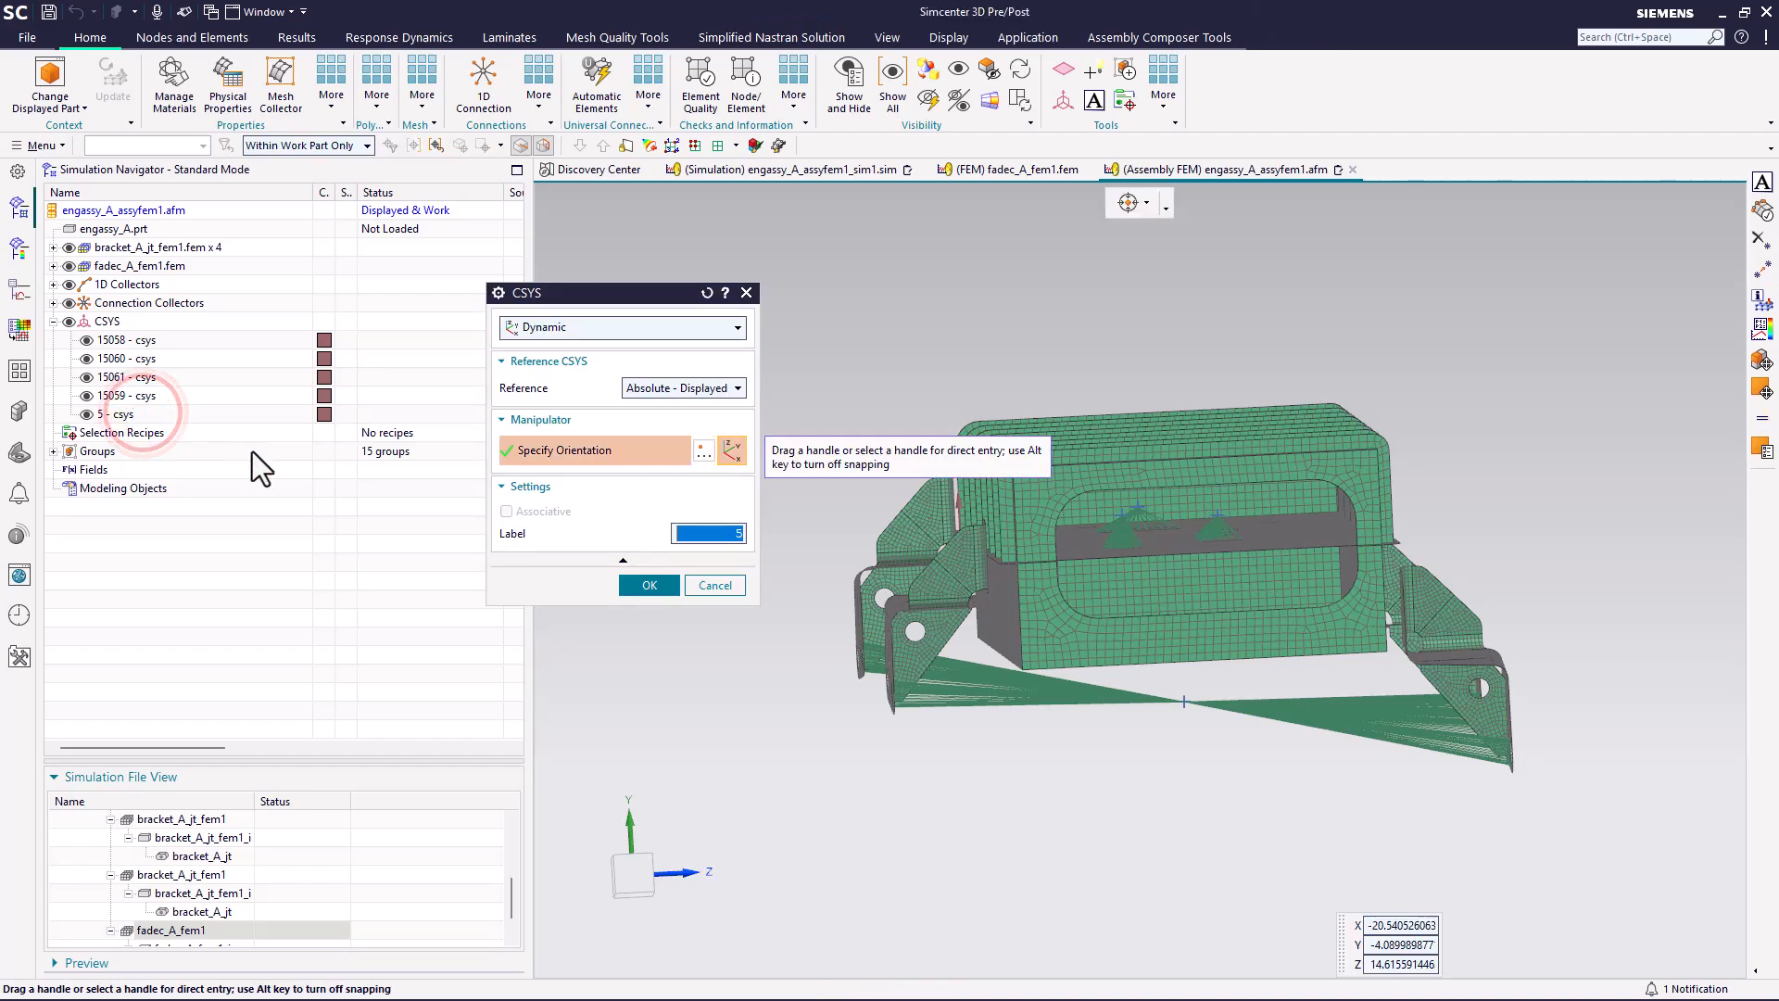
scroll(977, 239, down, 5)
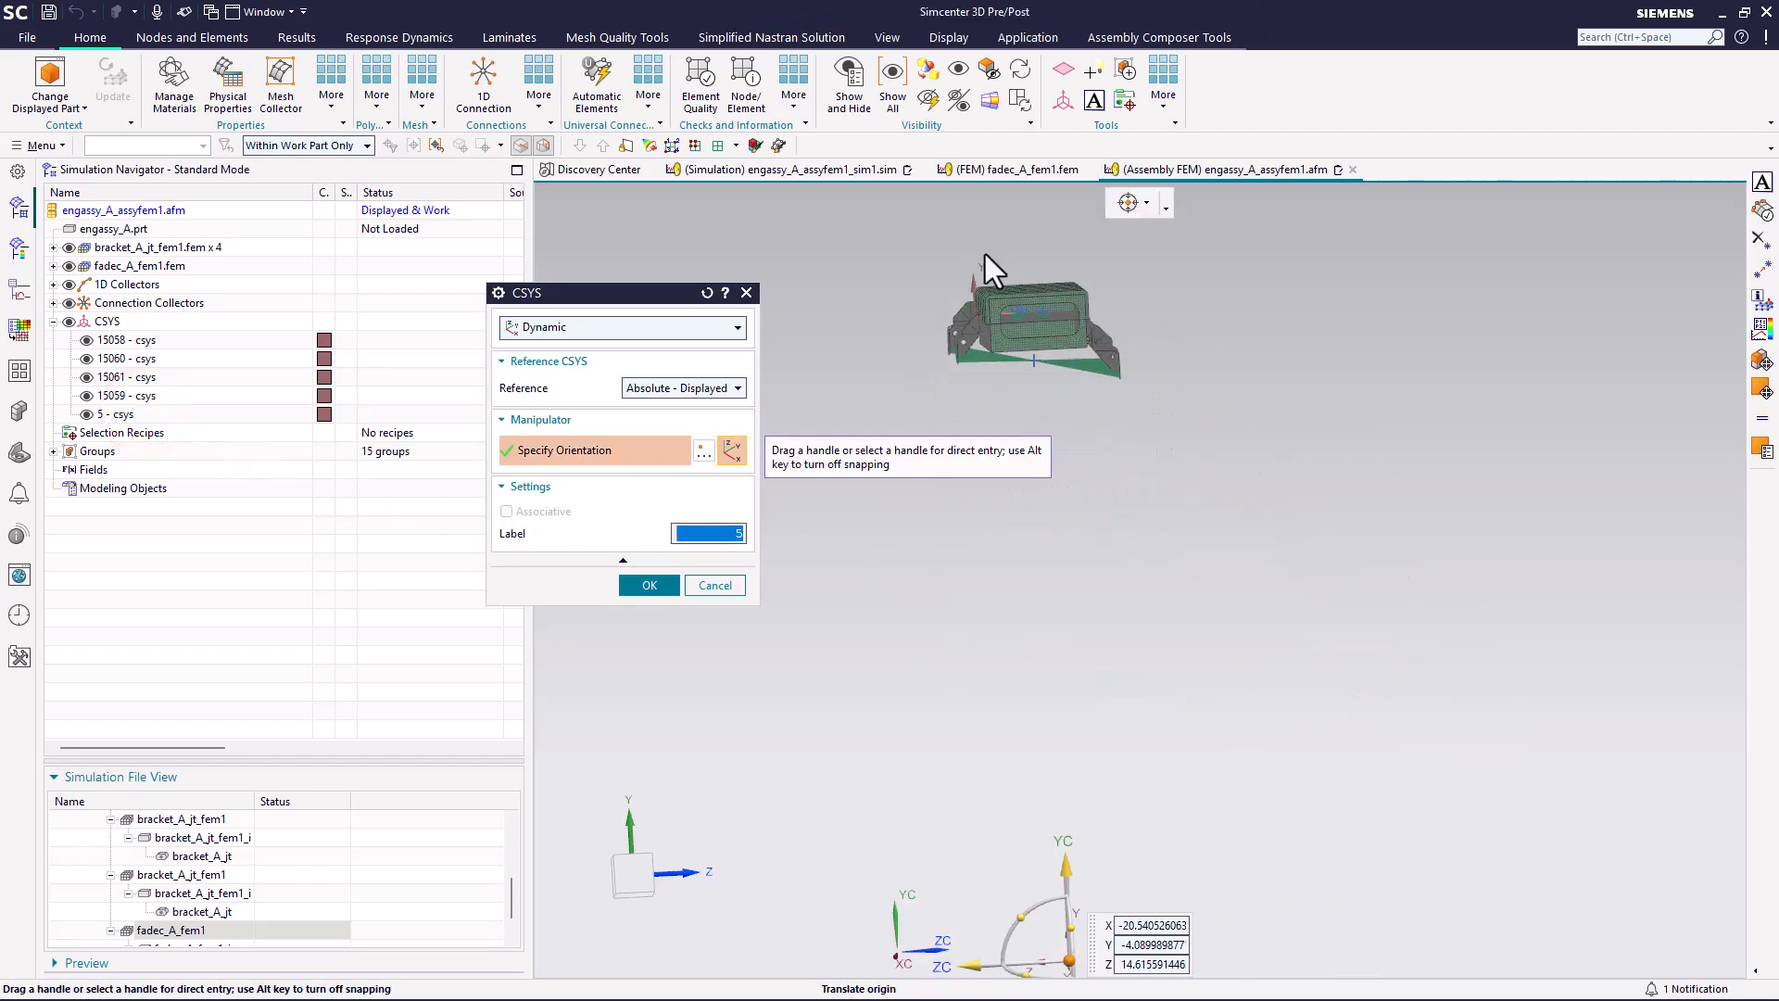
drag(1046, 735, 1045, 697)
click(649, 593)
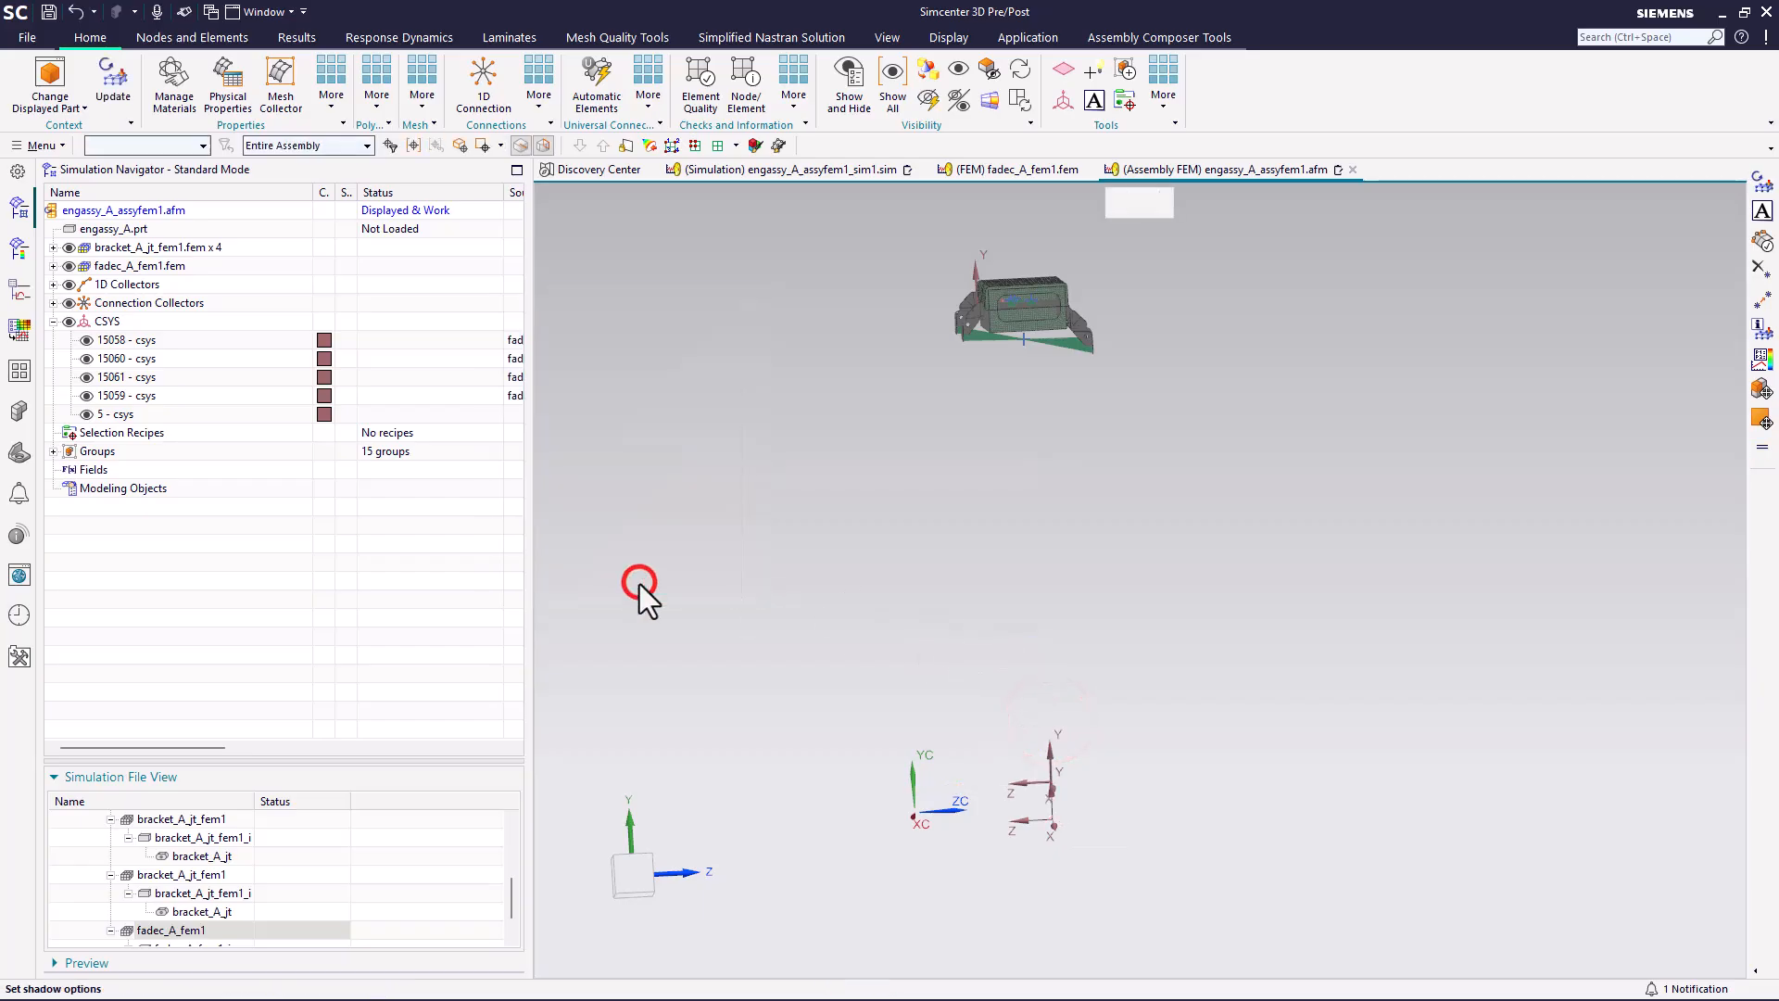
click(125, 89)
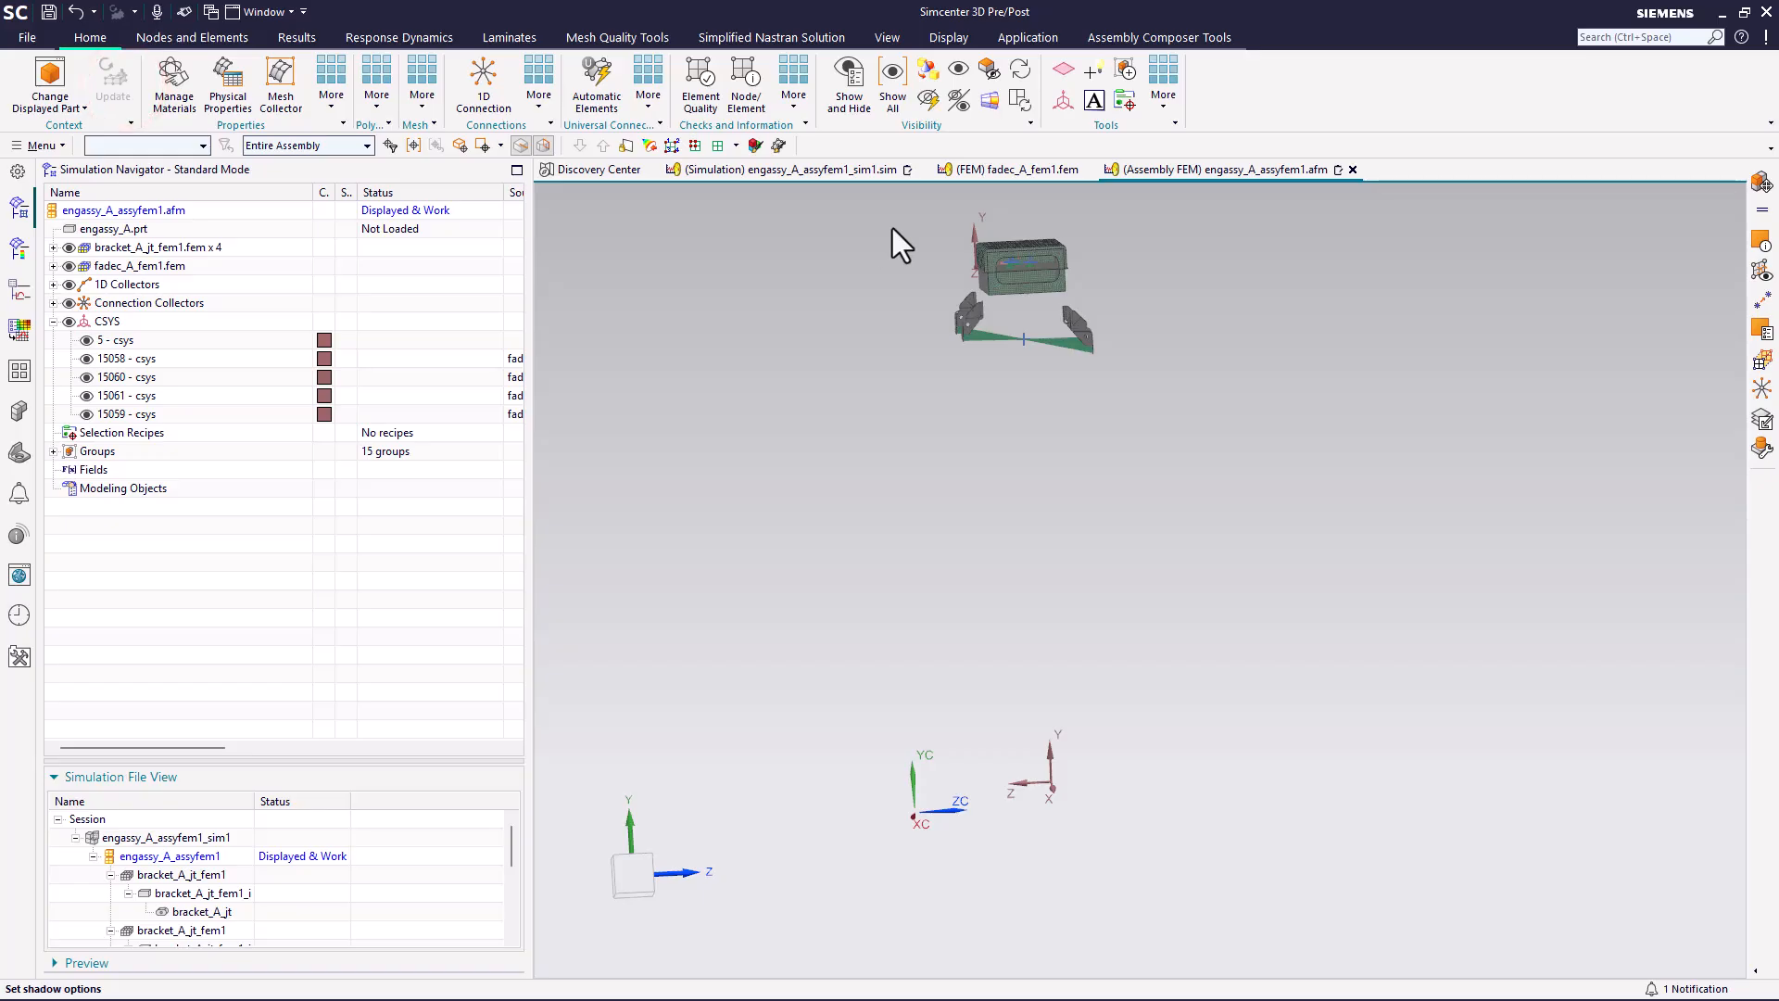
middle_drag(883, 324, 958, 223)
scroll(958, 223, up, 8)
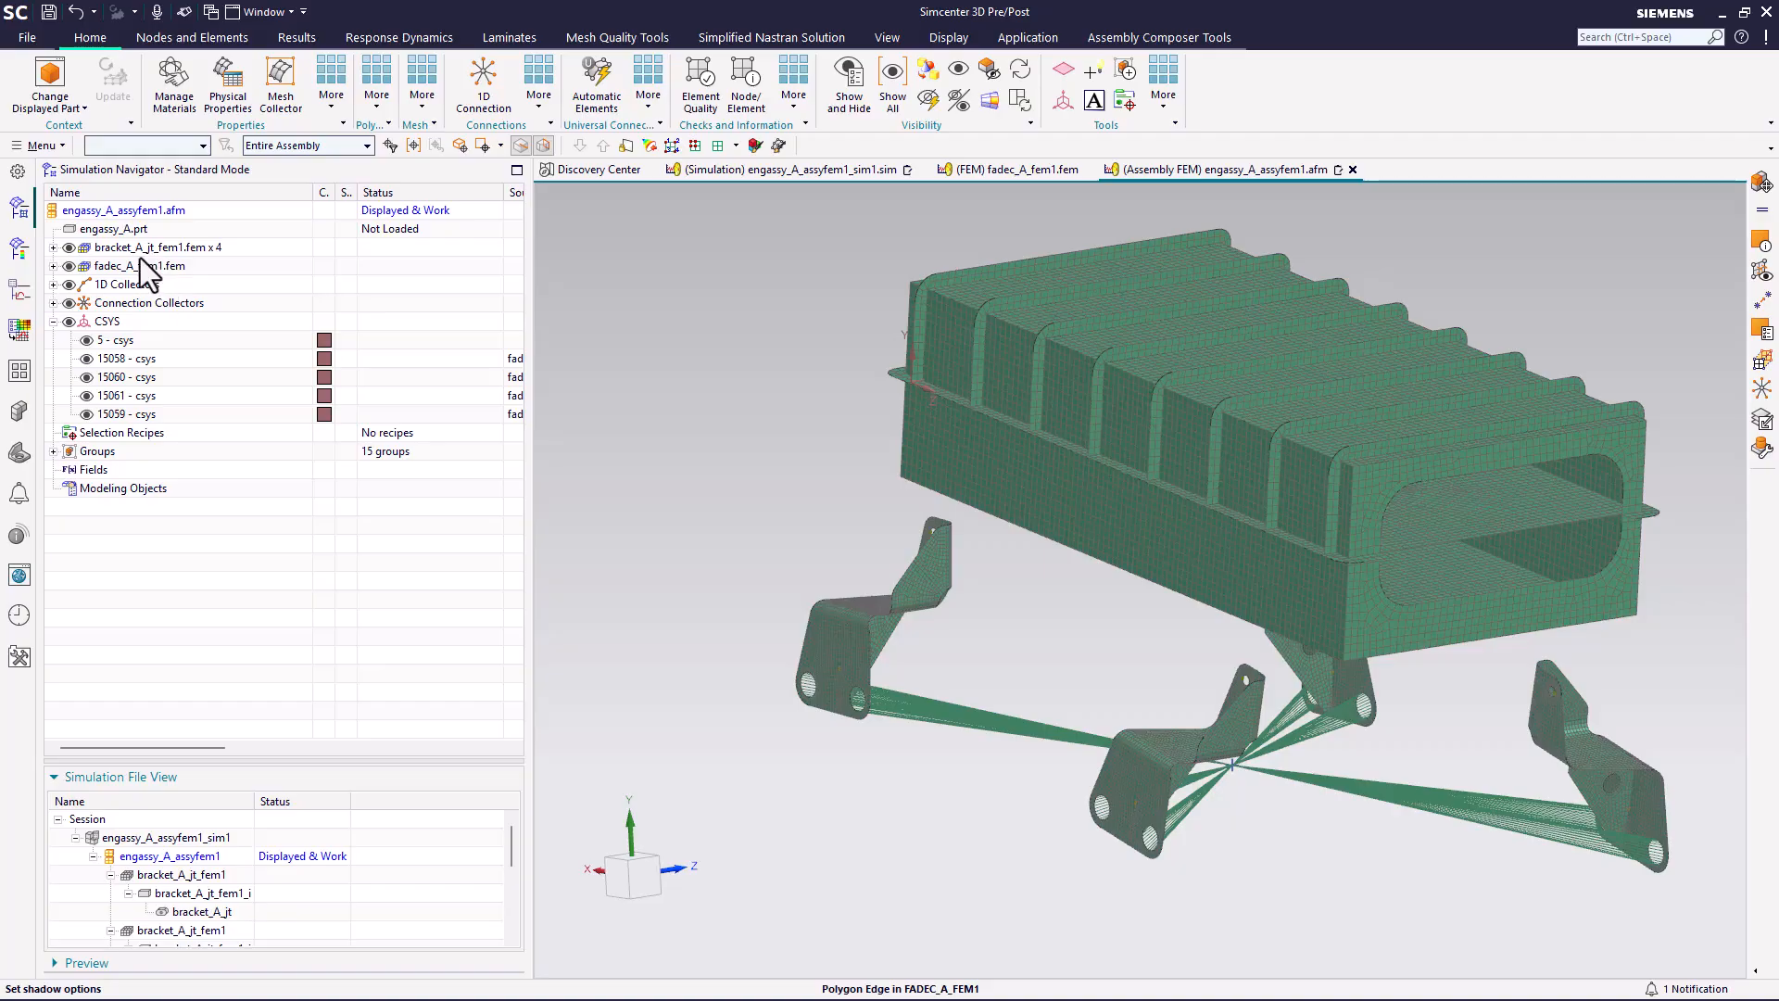
- Move component fadec_A_fem1 dynamically down between the brackets, to about X -11.22, Y 56.81, Z 15.17 in
click(141, 262)
right_click(144, 268)
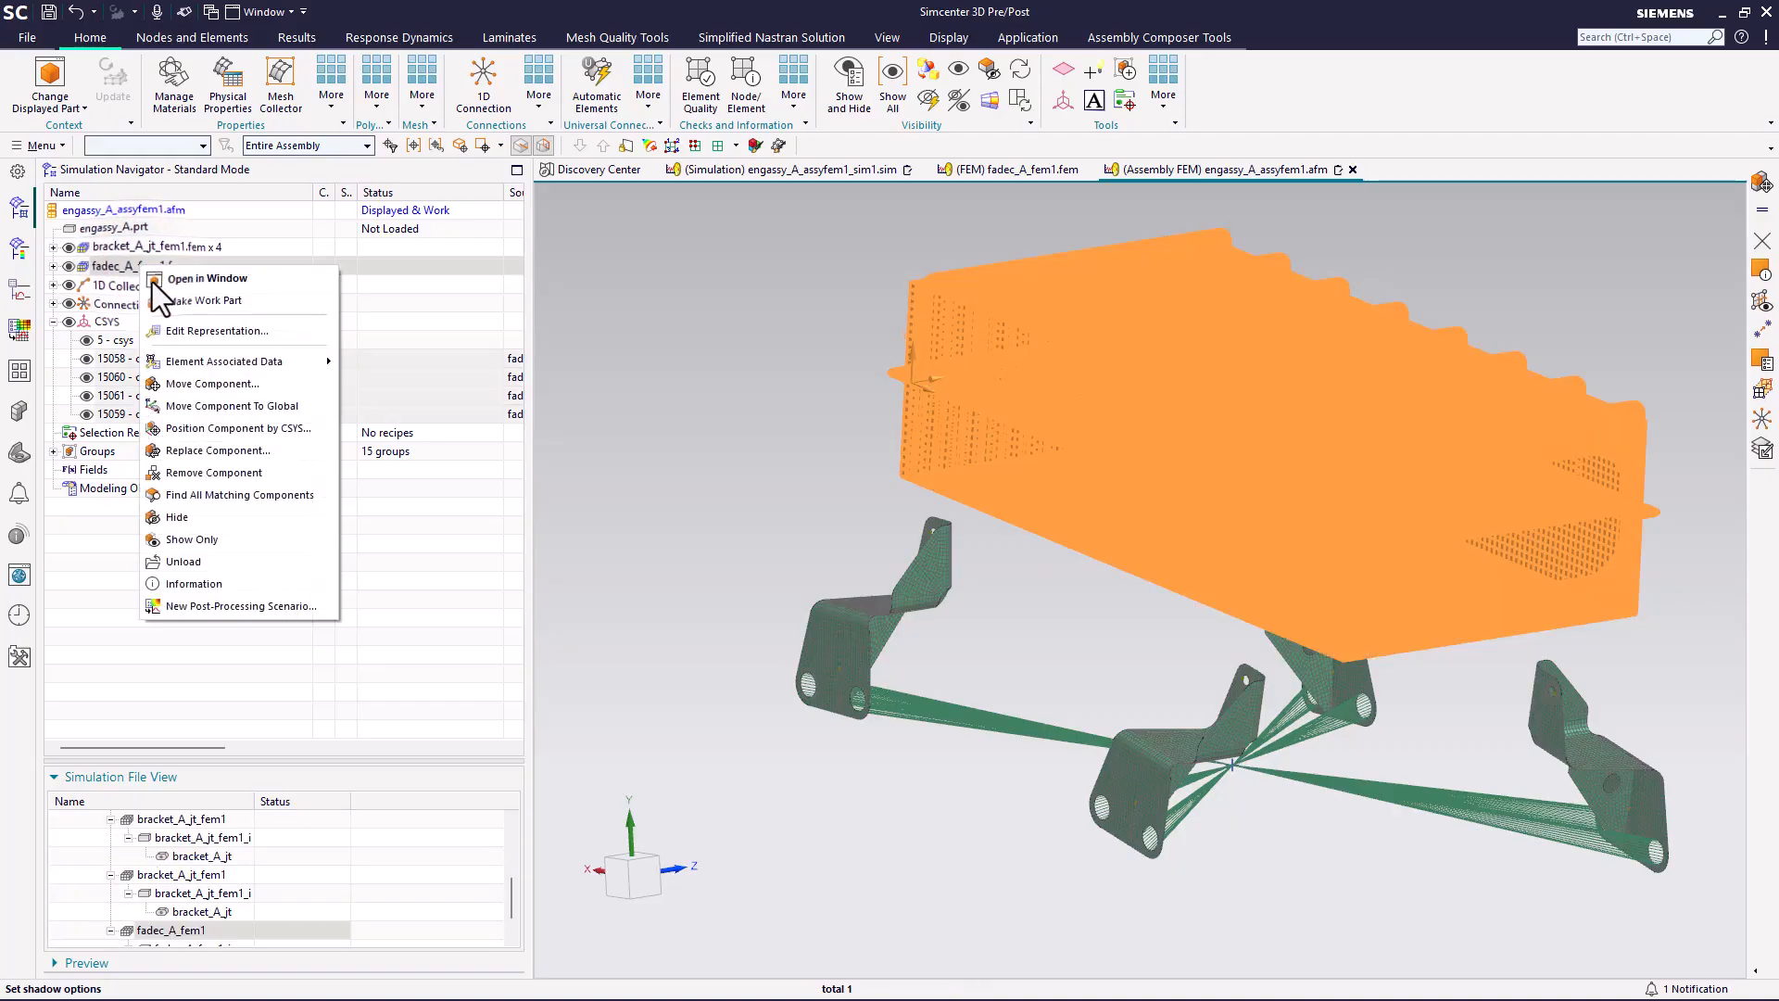
click(211, 385)
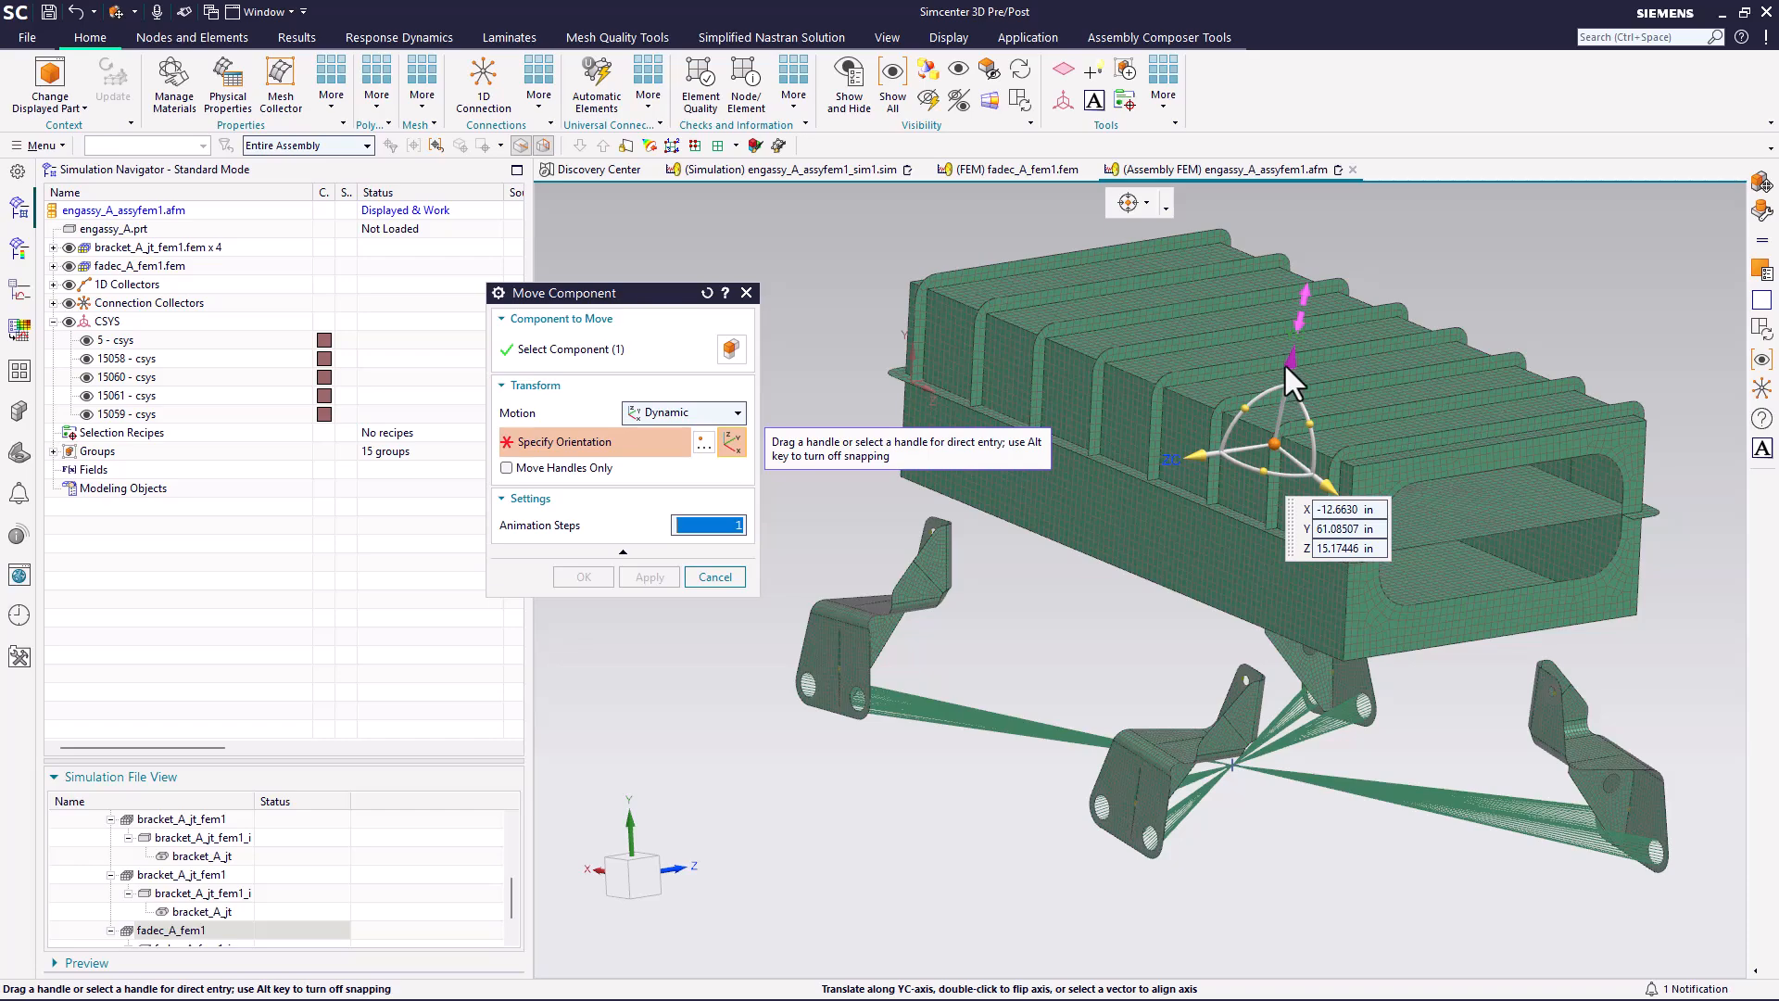
drag(1287, 366, 1271, 530)
click(1295, 646)
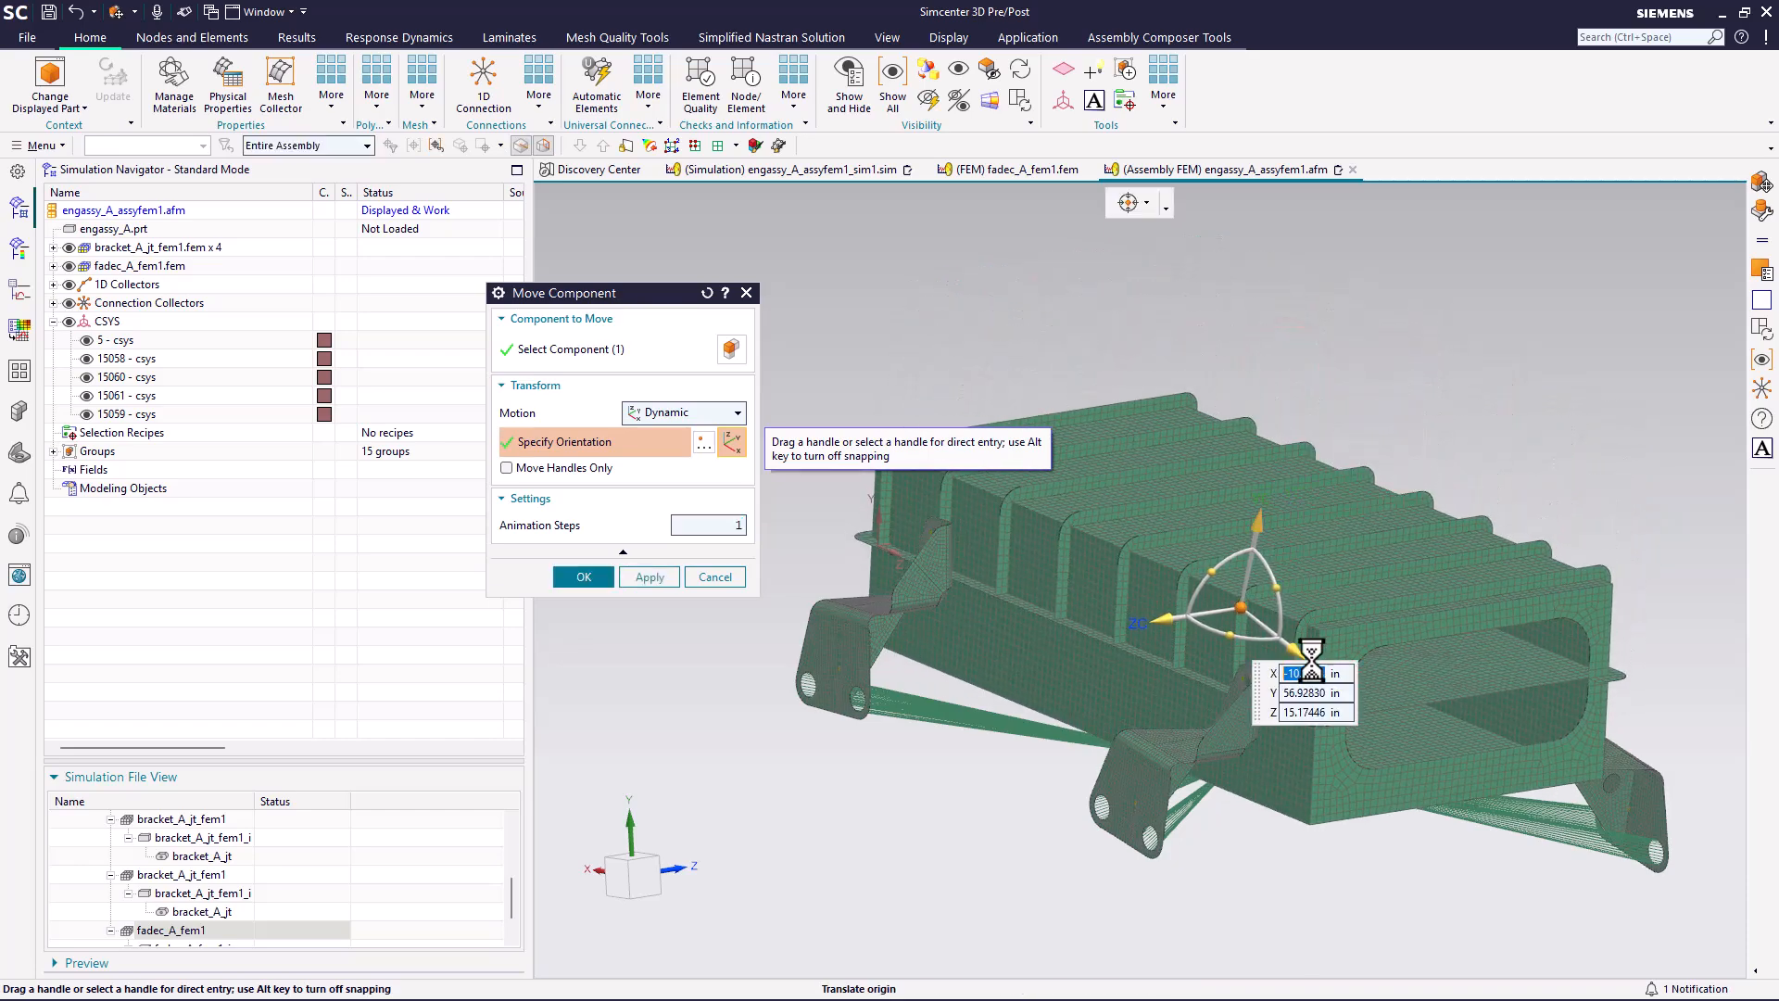
mouse_move(1297, 647)
mouse_down()
mouse_move(1320, 662)
mouse_move(1305, 652)
mouse_up()
click(738, 412)
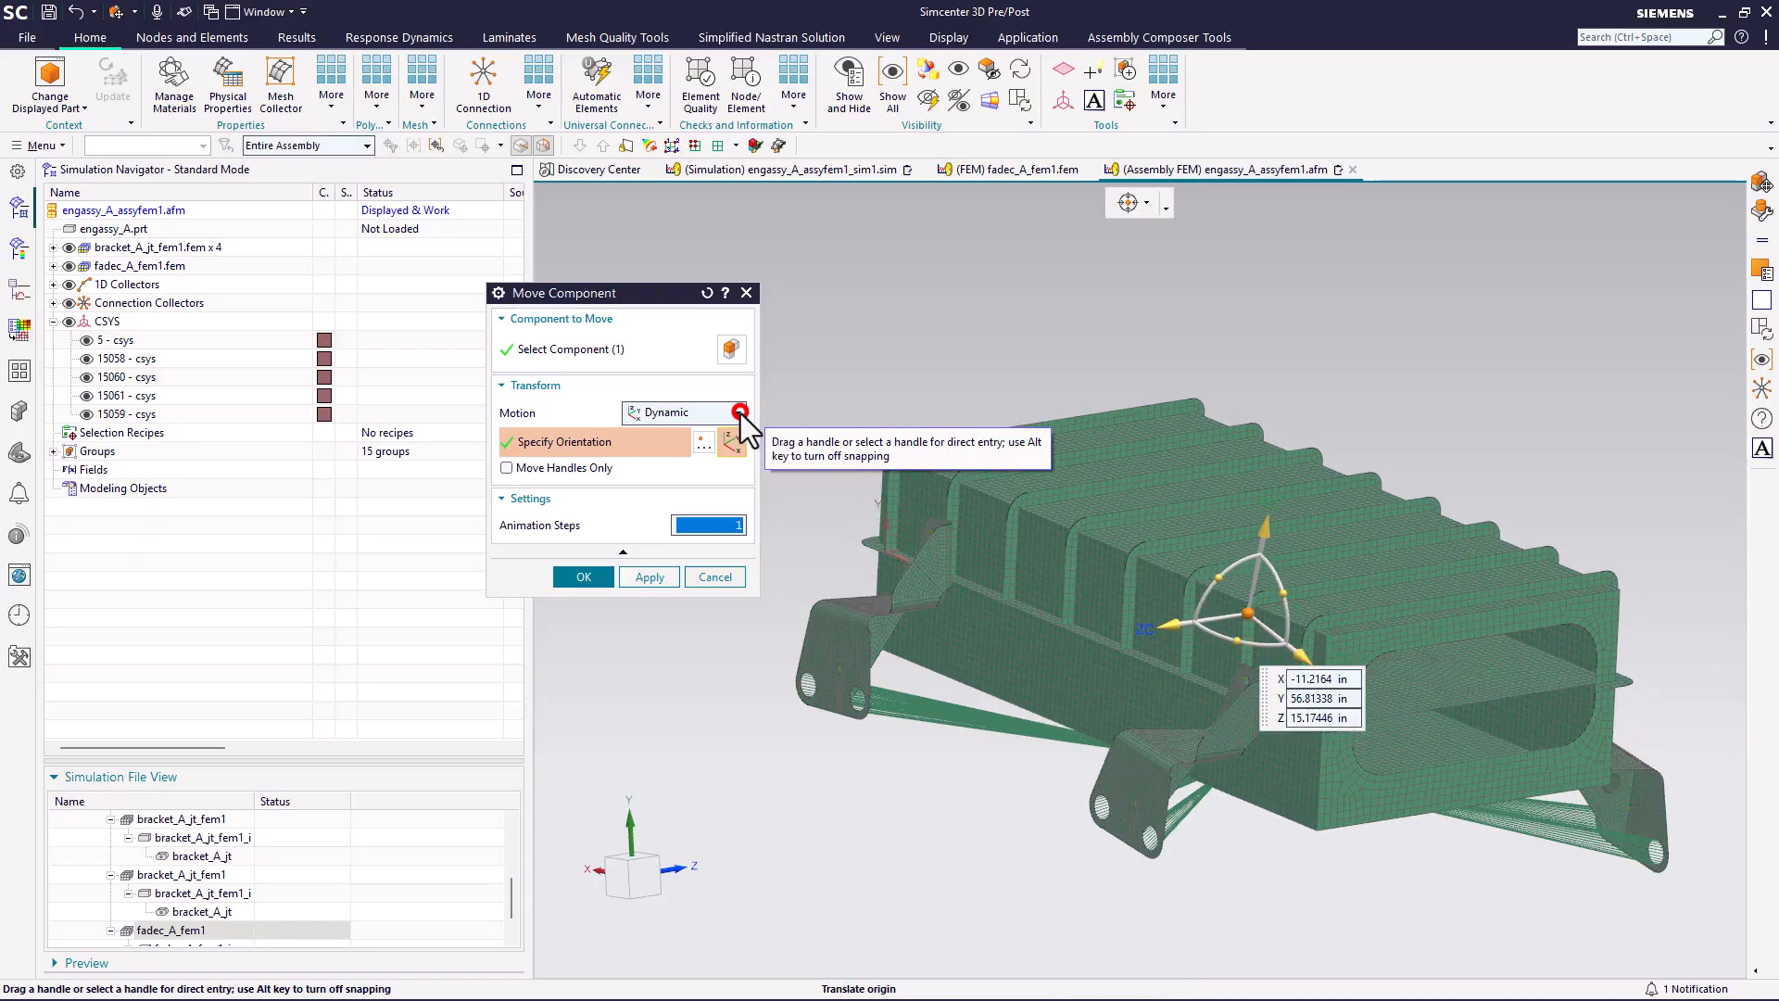
click(740, 413)
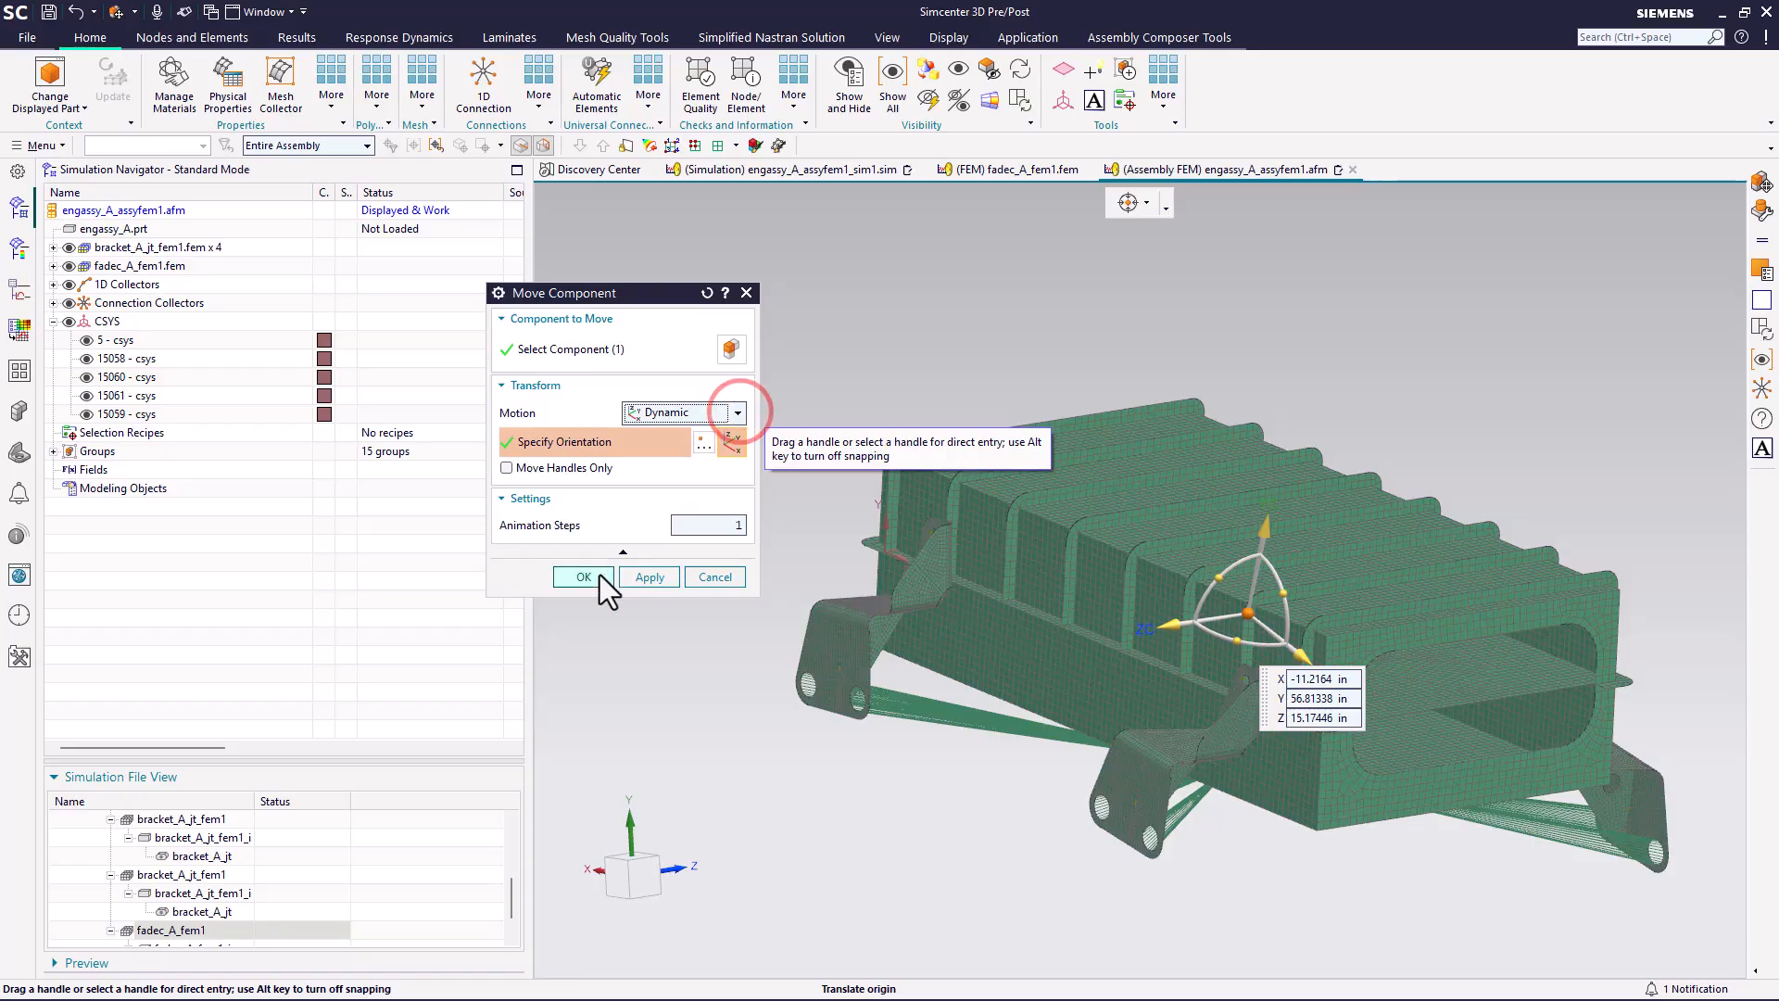
click(599, 574)
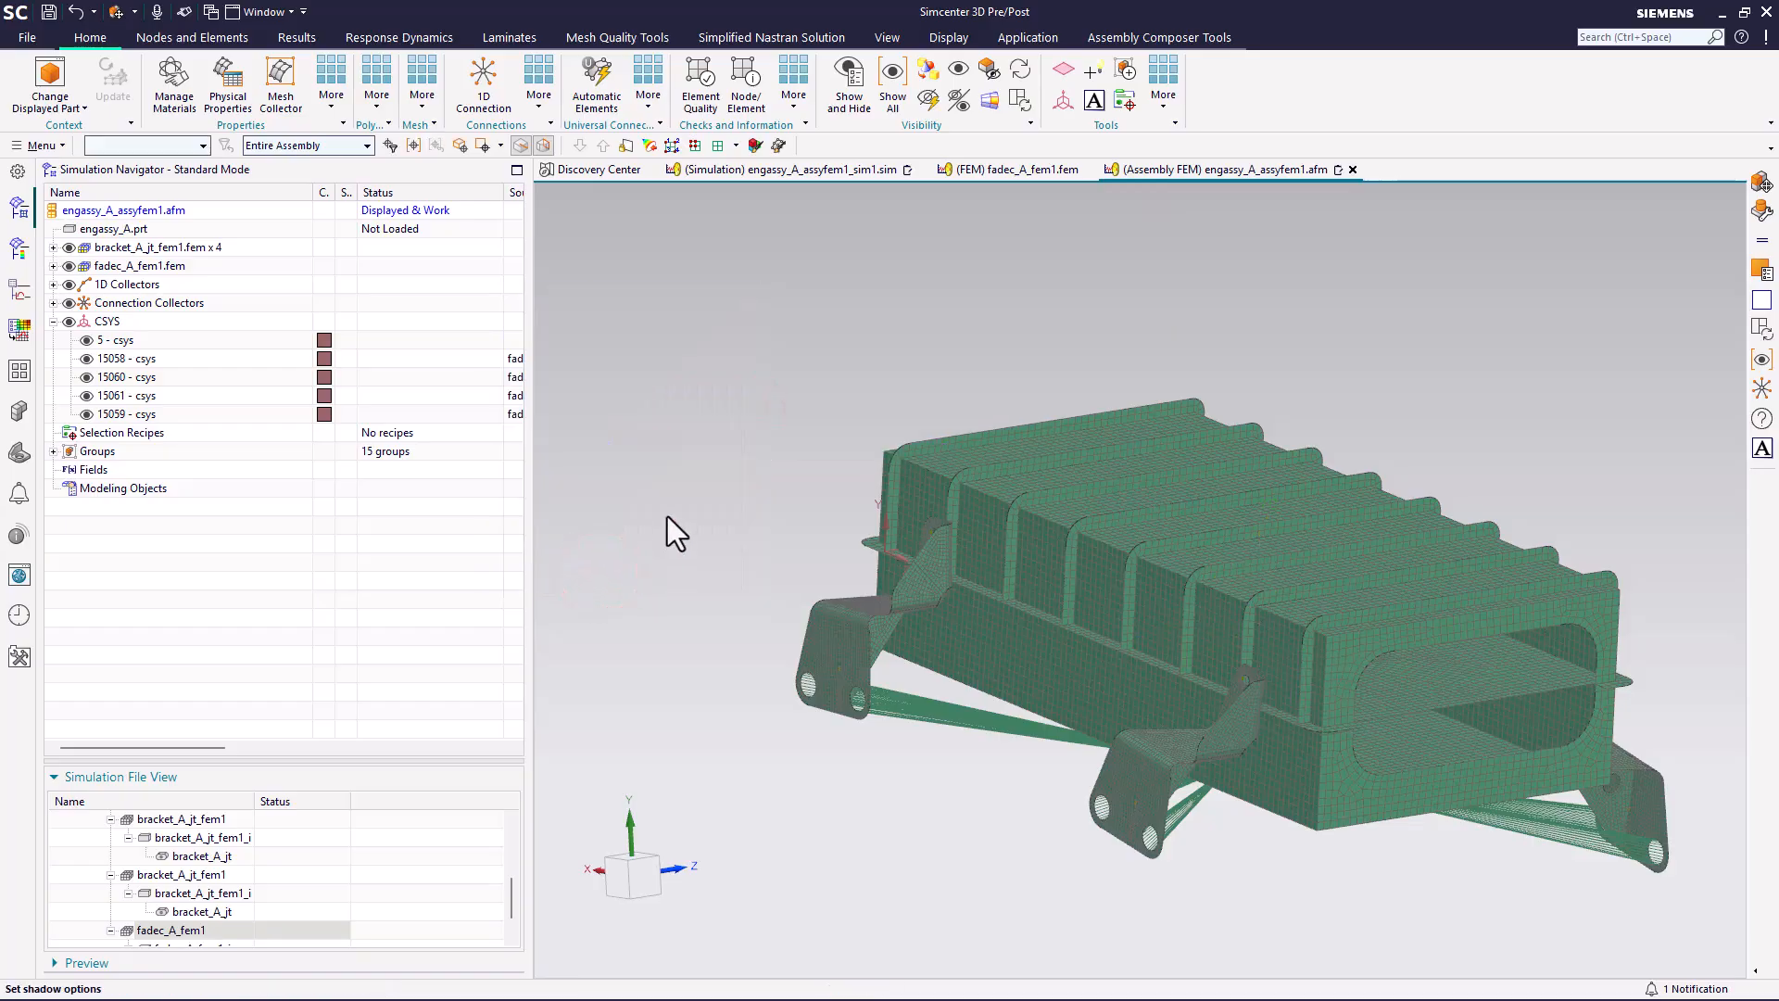
- Move component fadec_A_fem1 to its global position and view it relative to the brackets
right_click(121, 269)
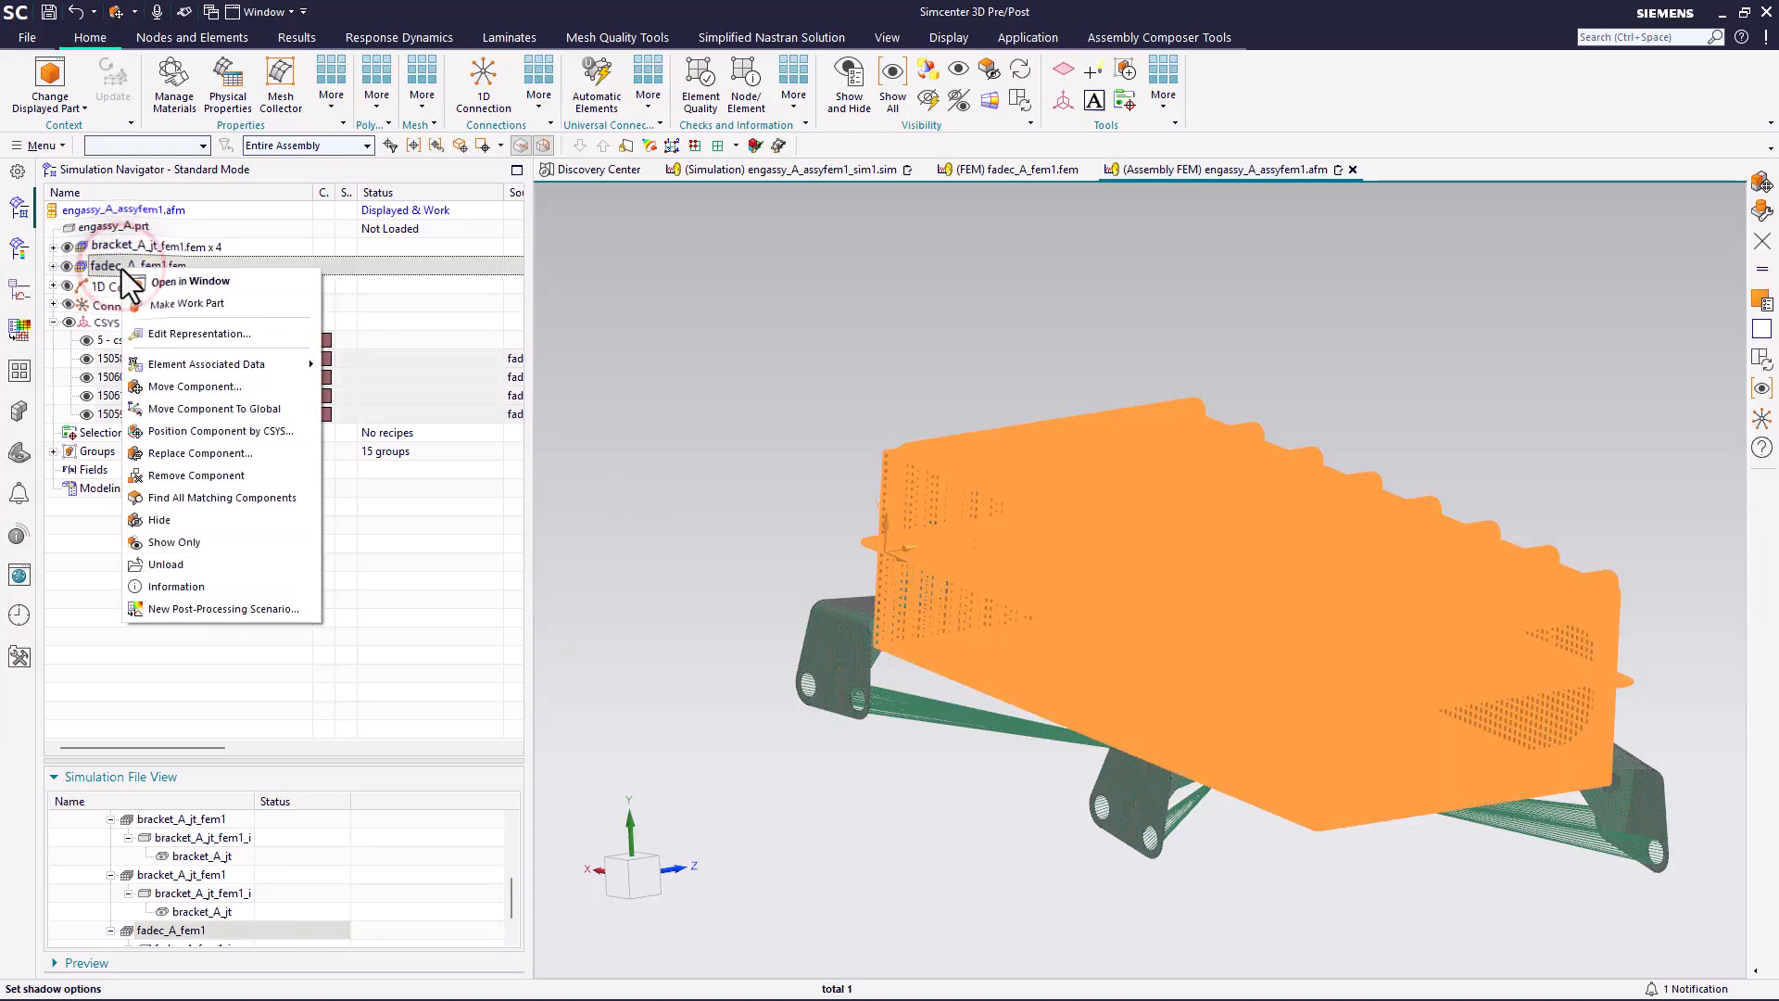
click(200, 414)
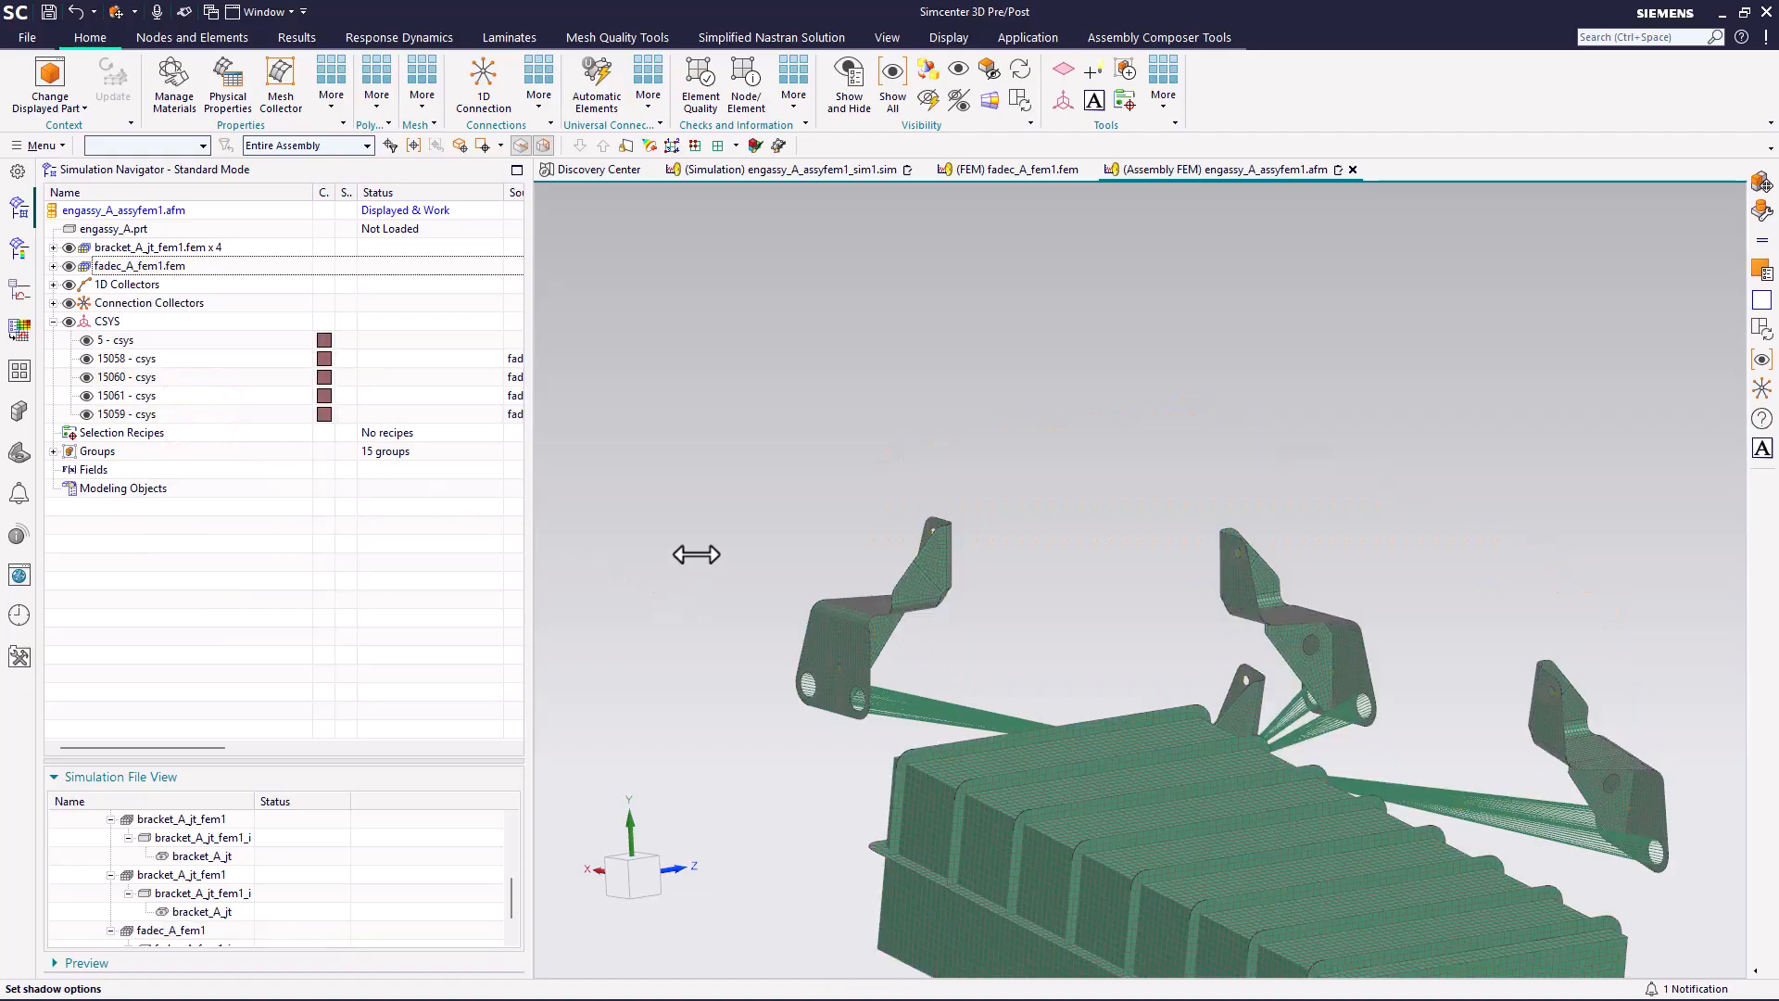
mouse_move(692, 552)
middle_down()
mouse_move(668, 544)
mouse_move(695, 553)
middle_up()
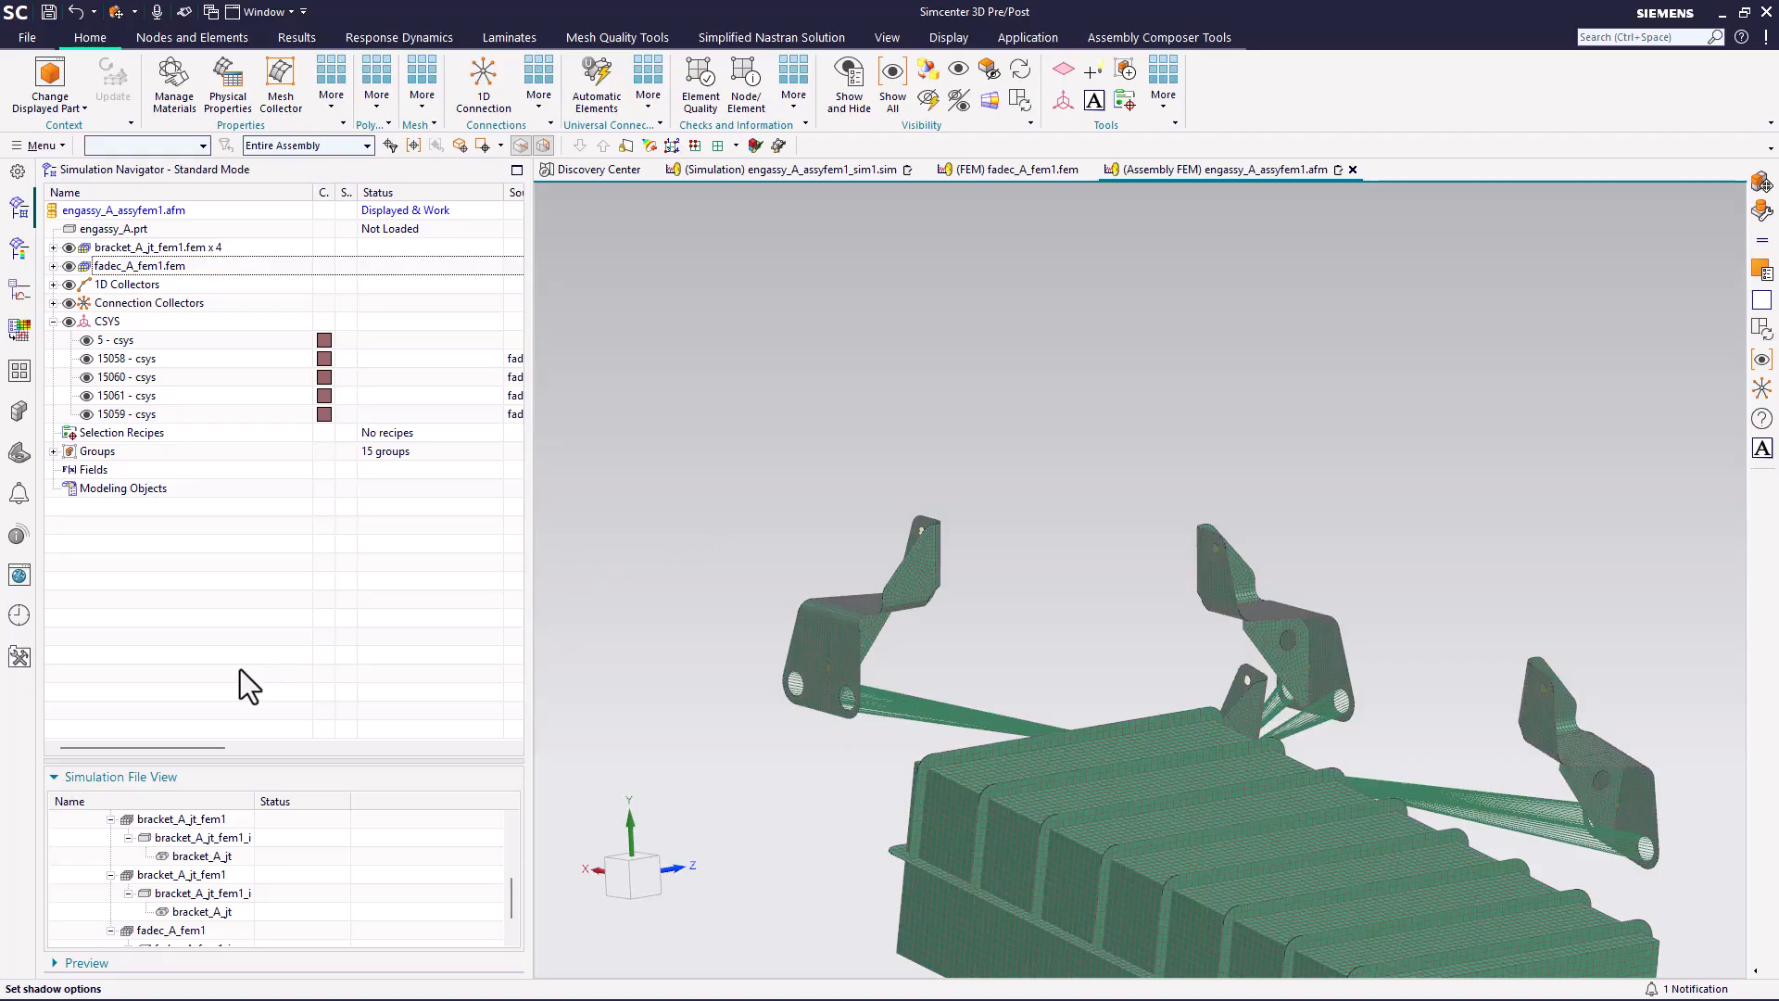
- Load the engassy_A CAD part, display it and inspect the FADEC's position on the fan case
double_click(118, 231)
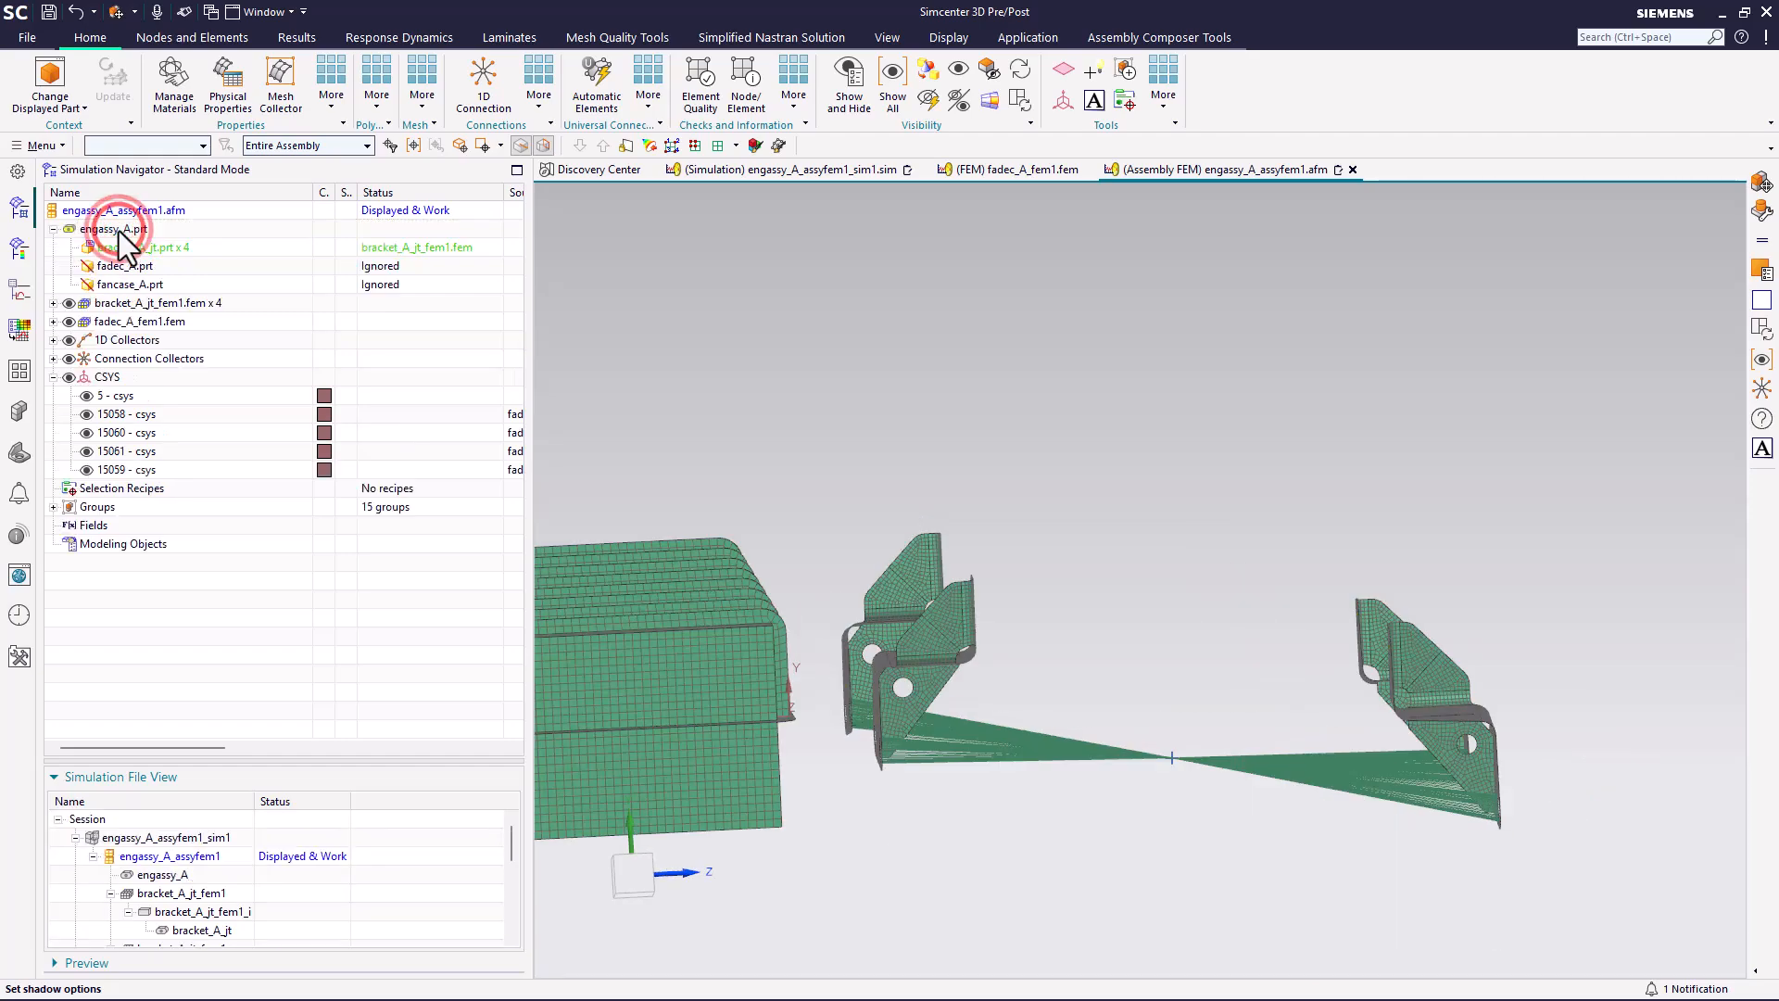
double_click(175, 878)
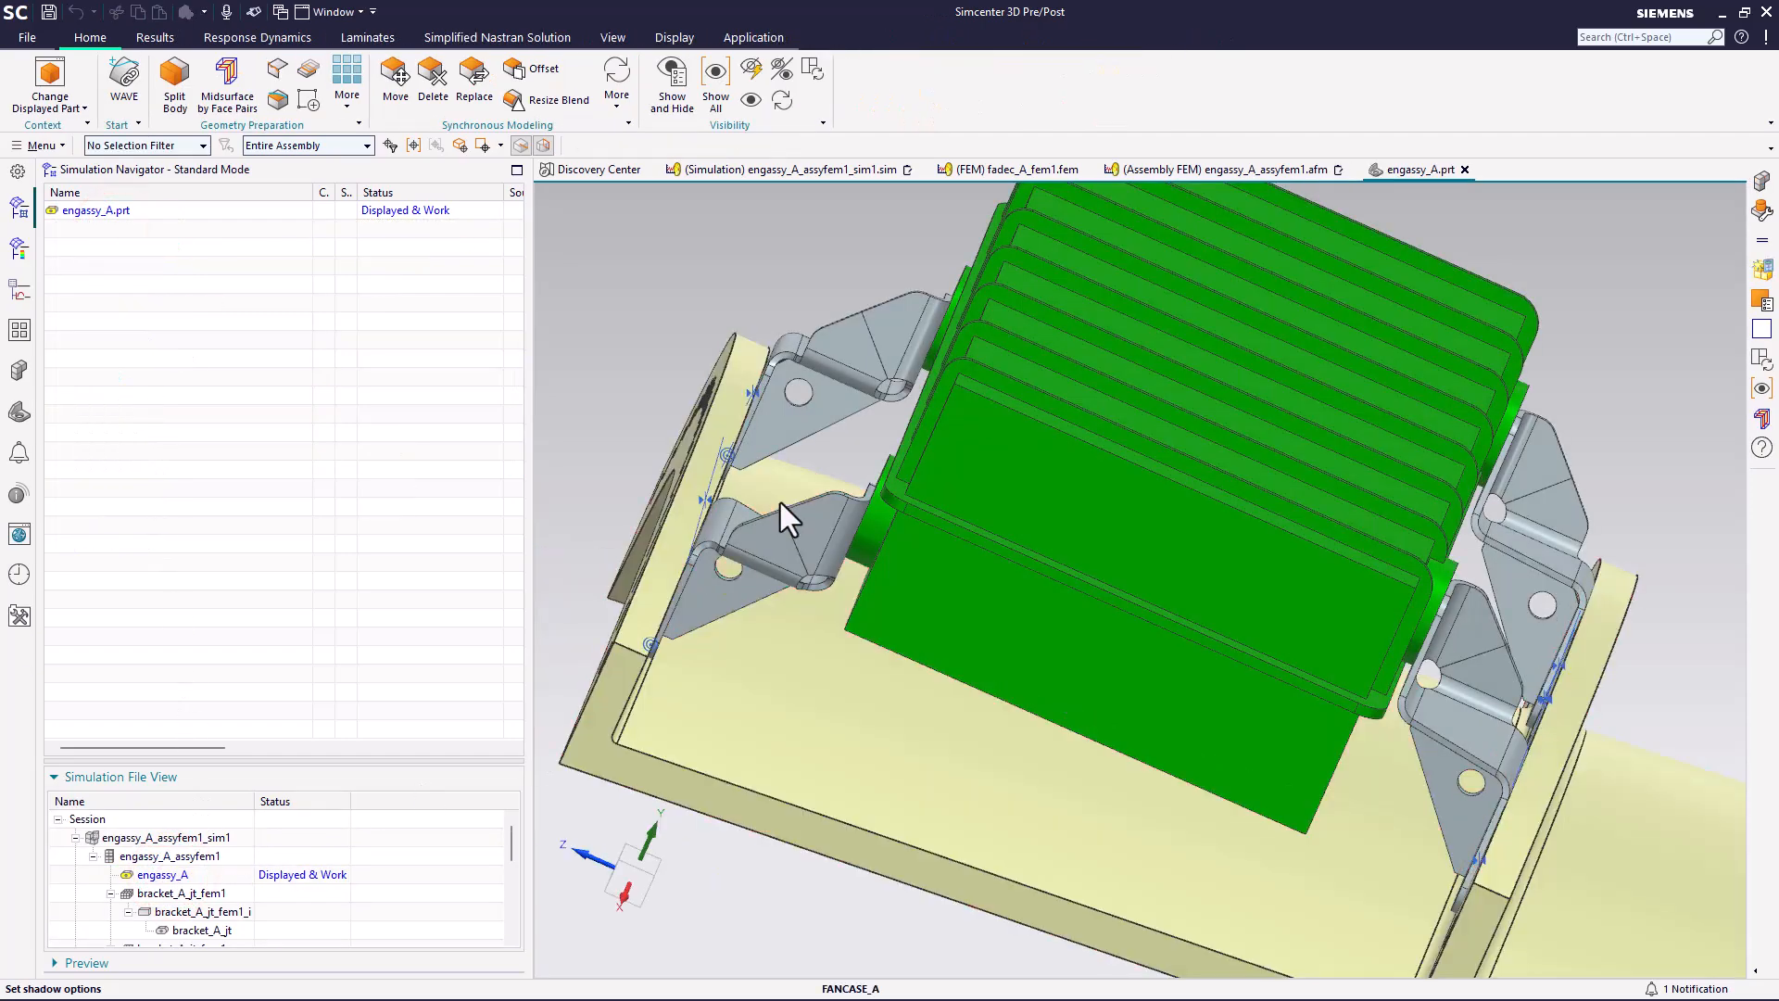
middle_drag(783, 503, 1049, 641)
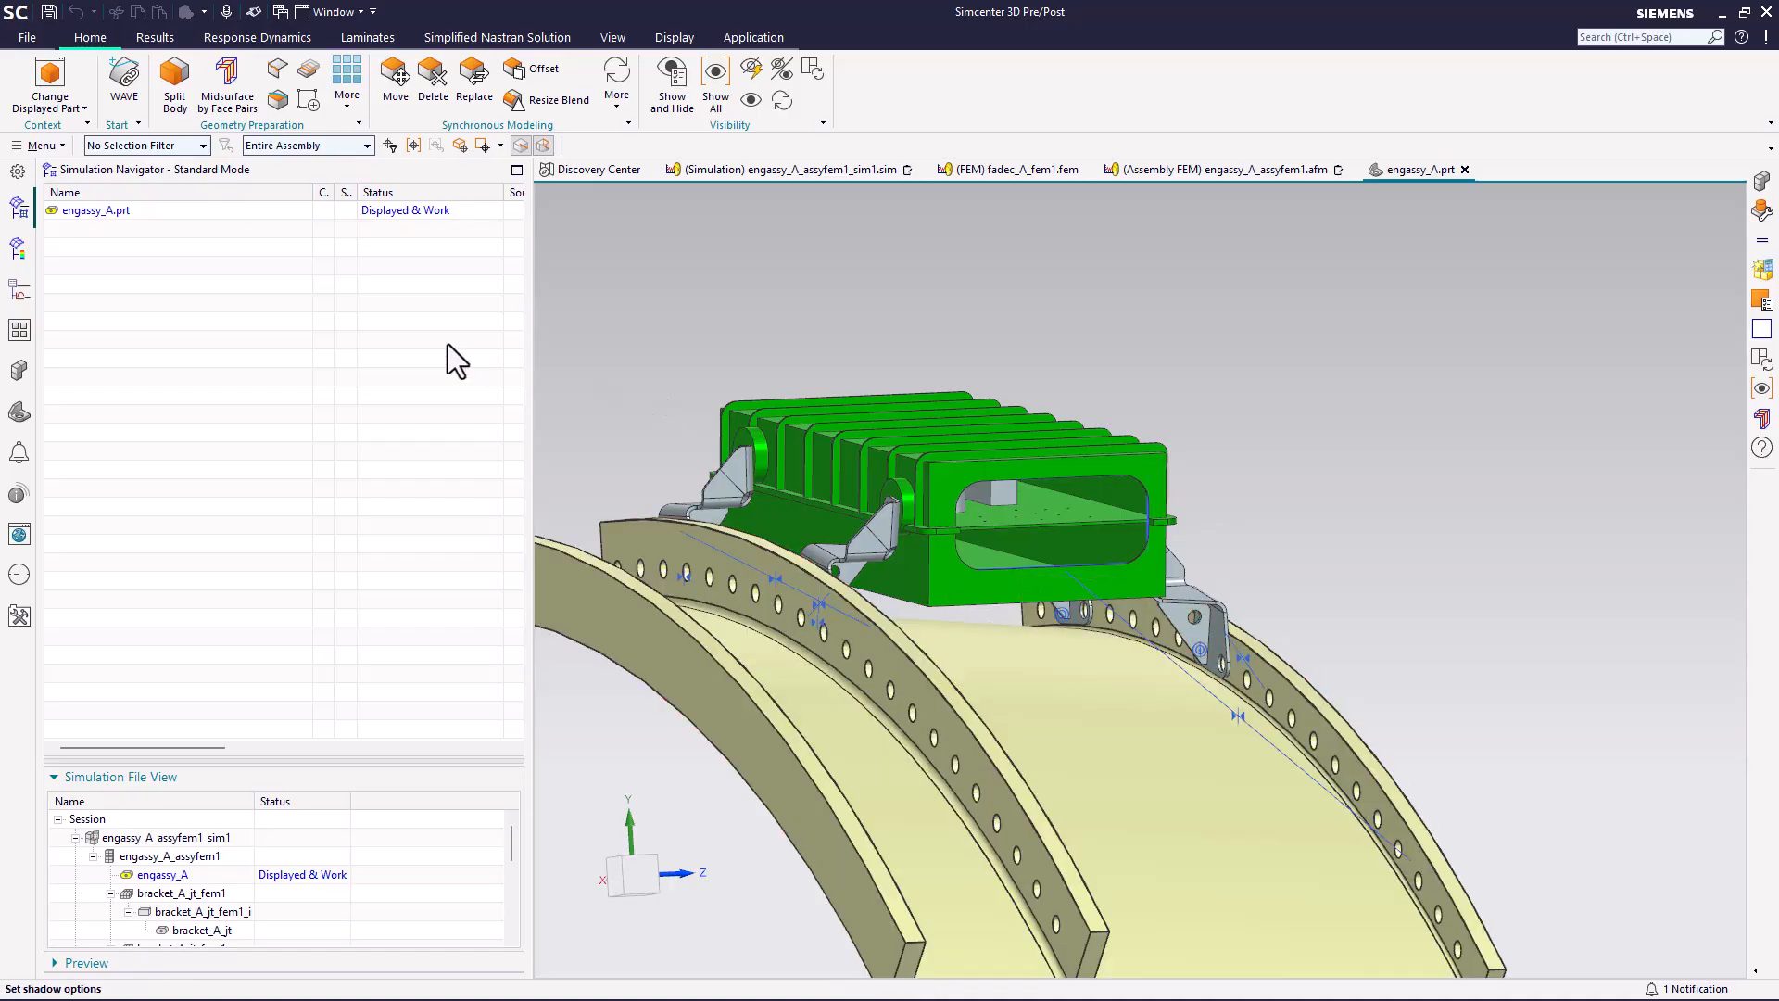
- Discard the component moves by closing and reopening all modified parts, and dismiss the reopen report
click(43, 147)
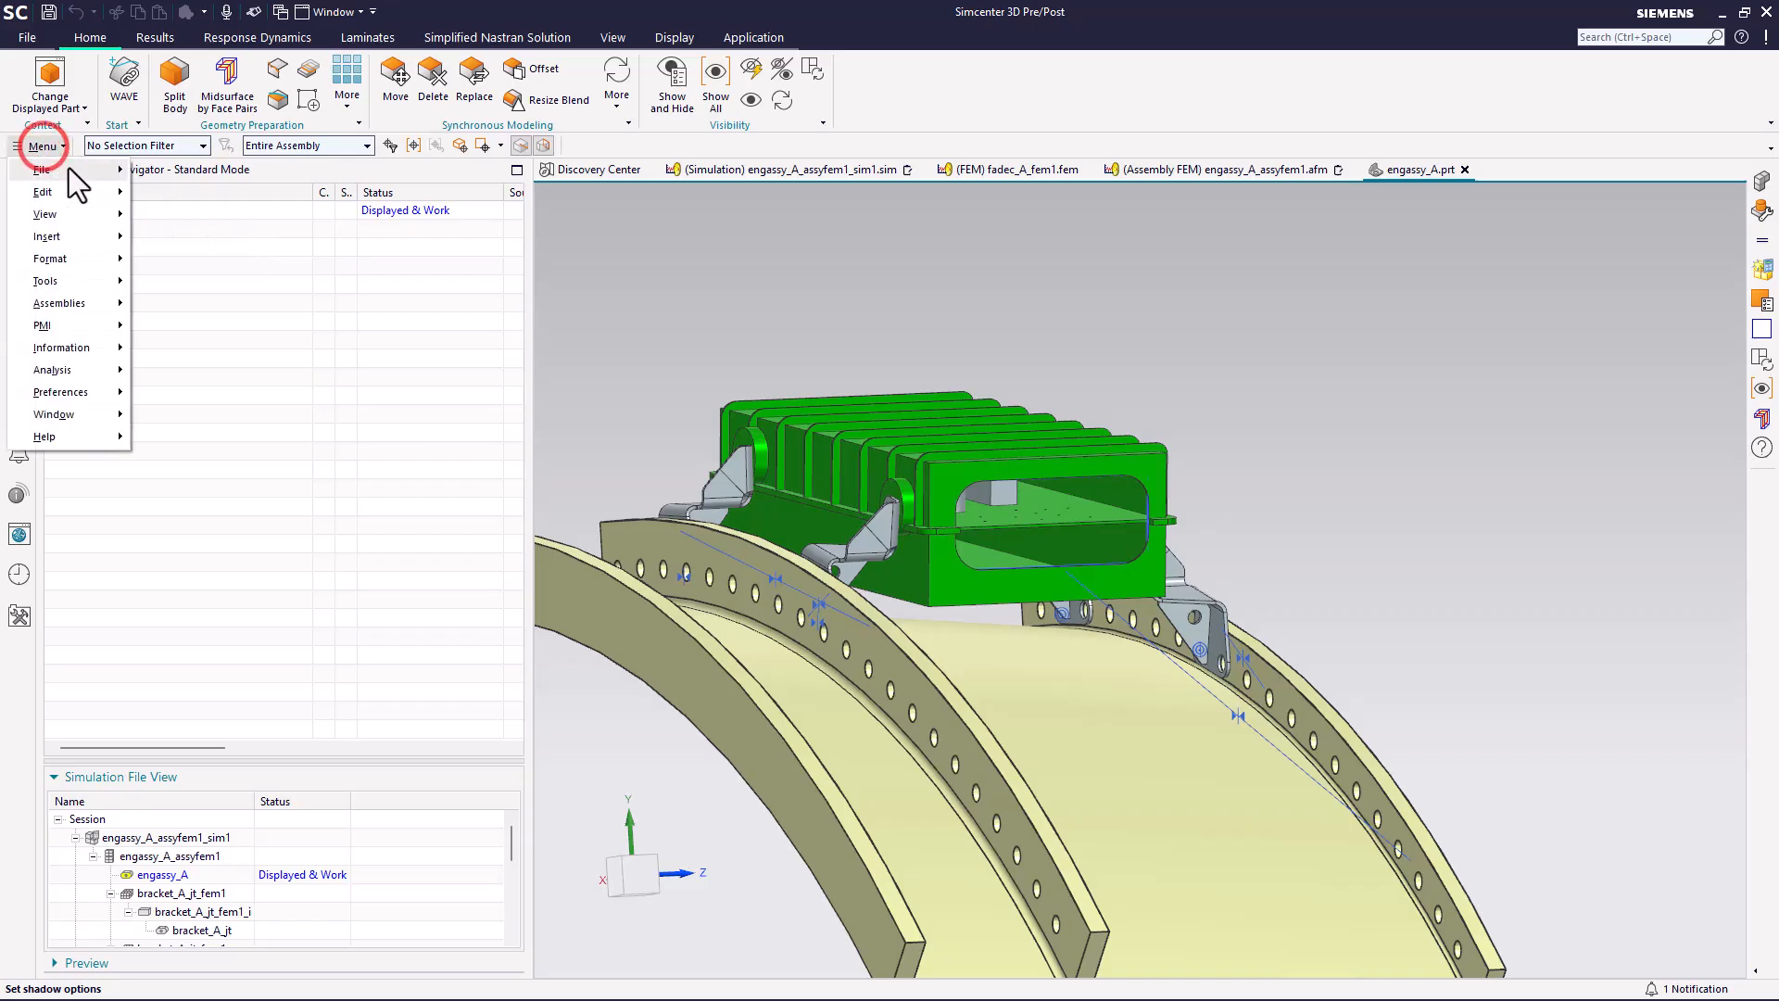
click(69, 169)
click(231, 214)
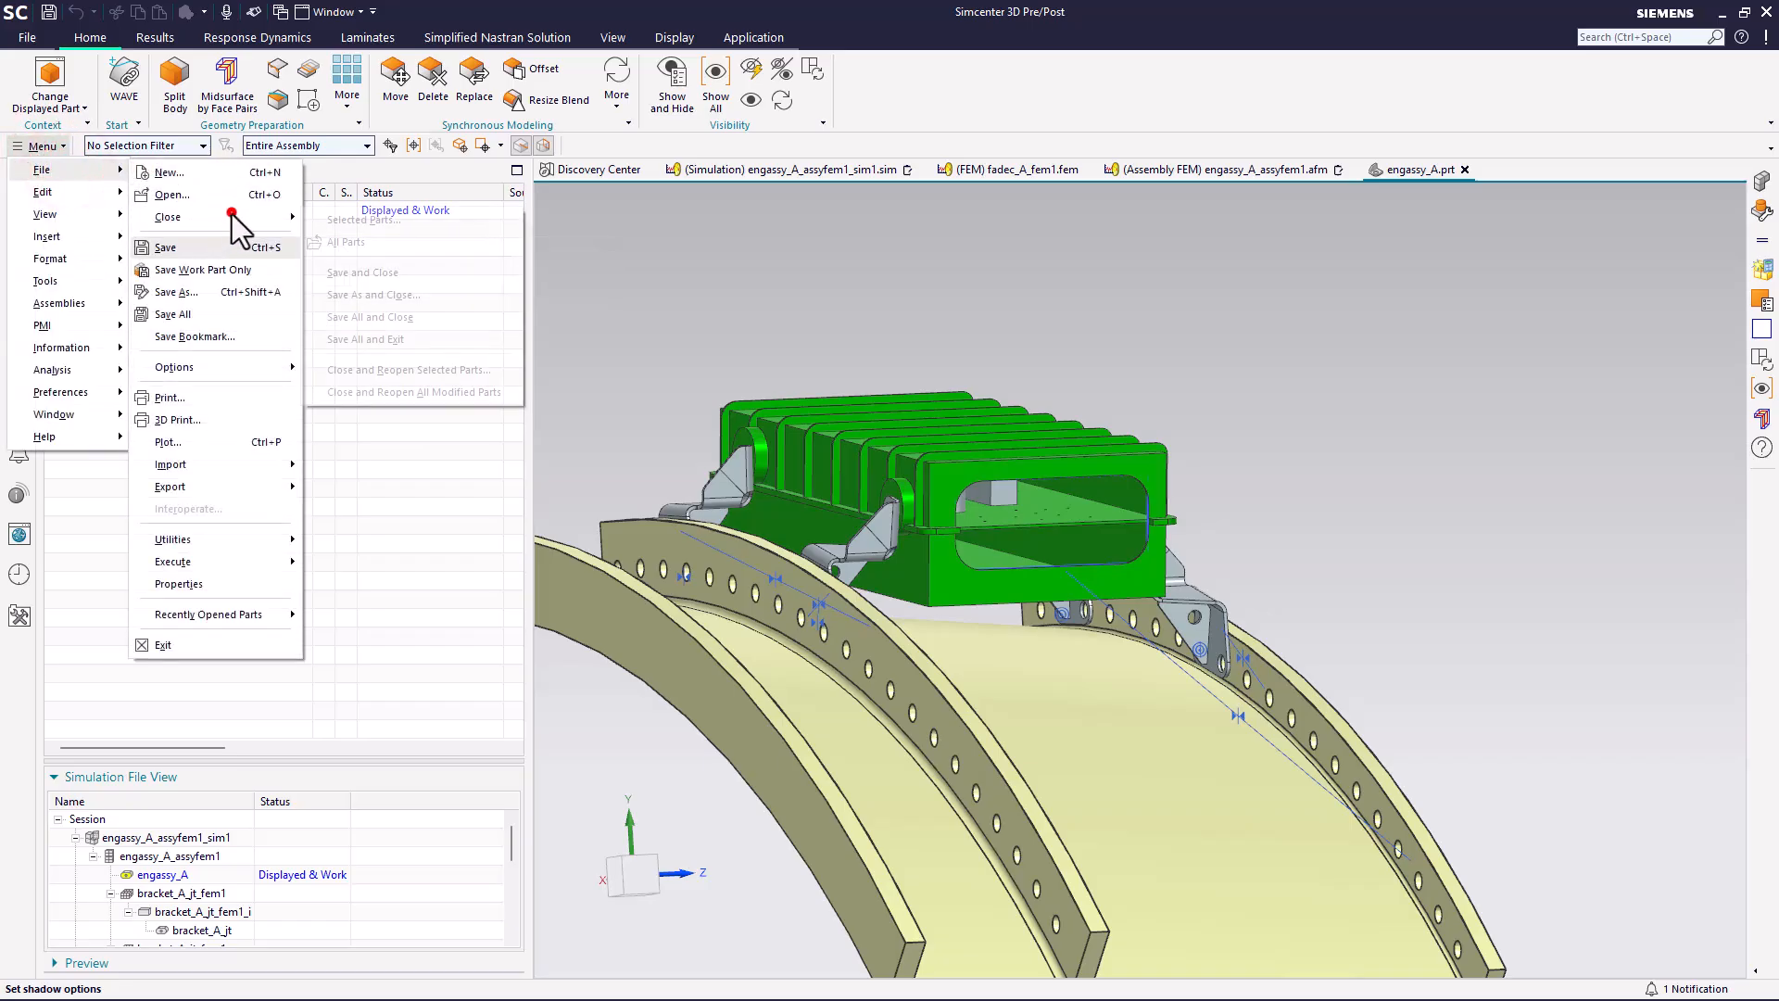
click(404, 394)
click(775, 525)
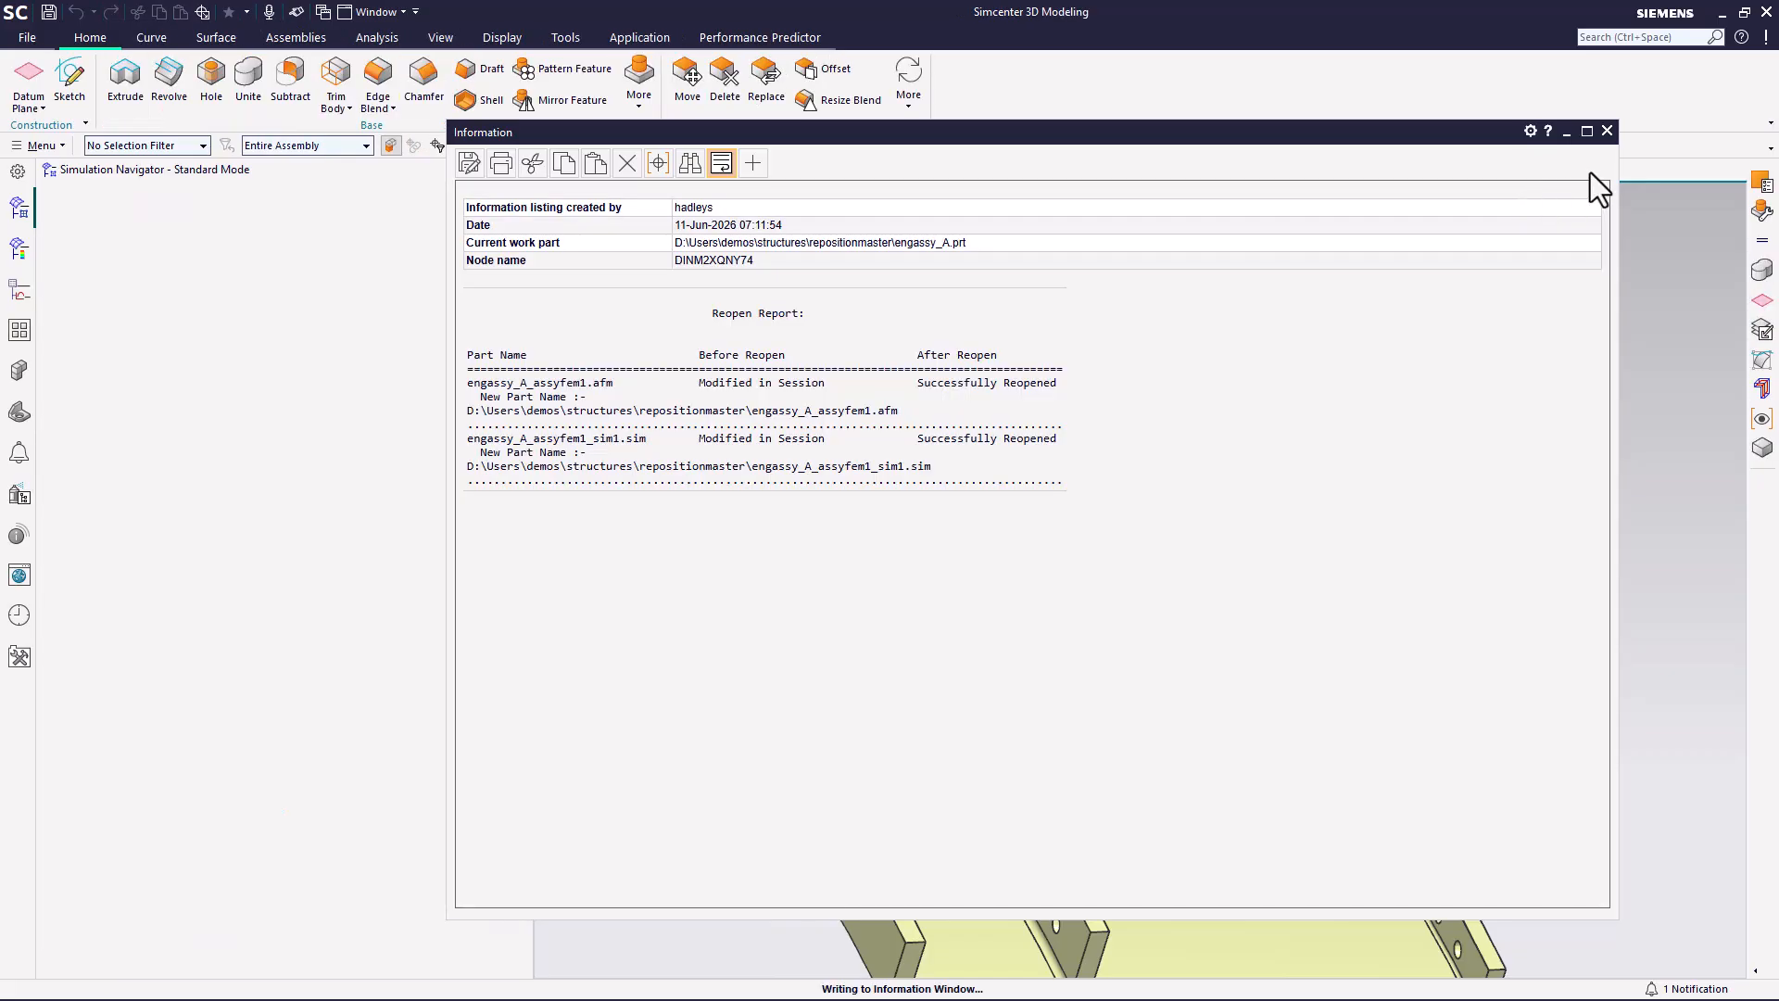
click(1608, 131)
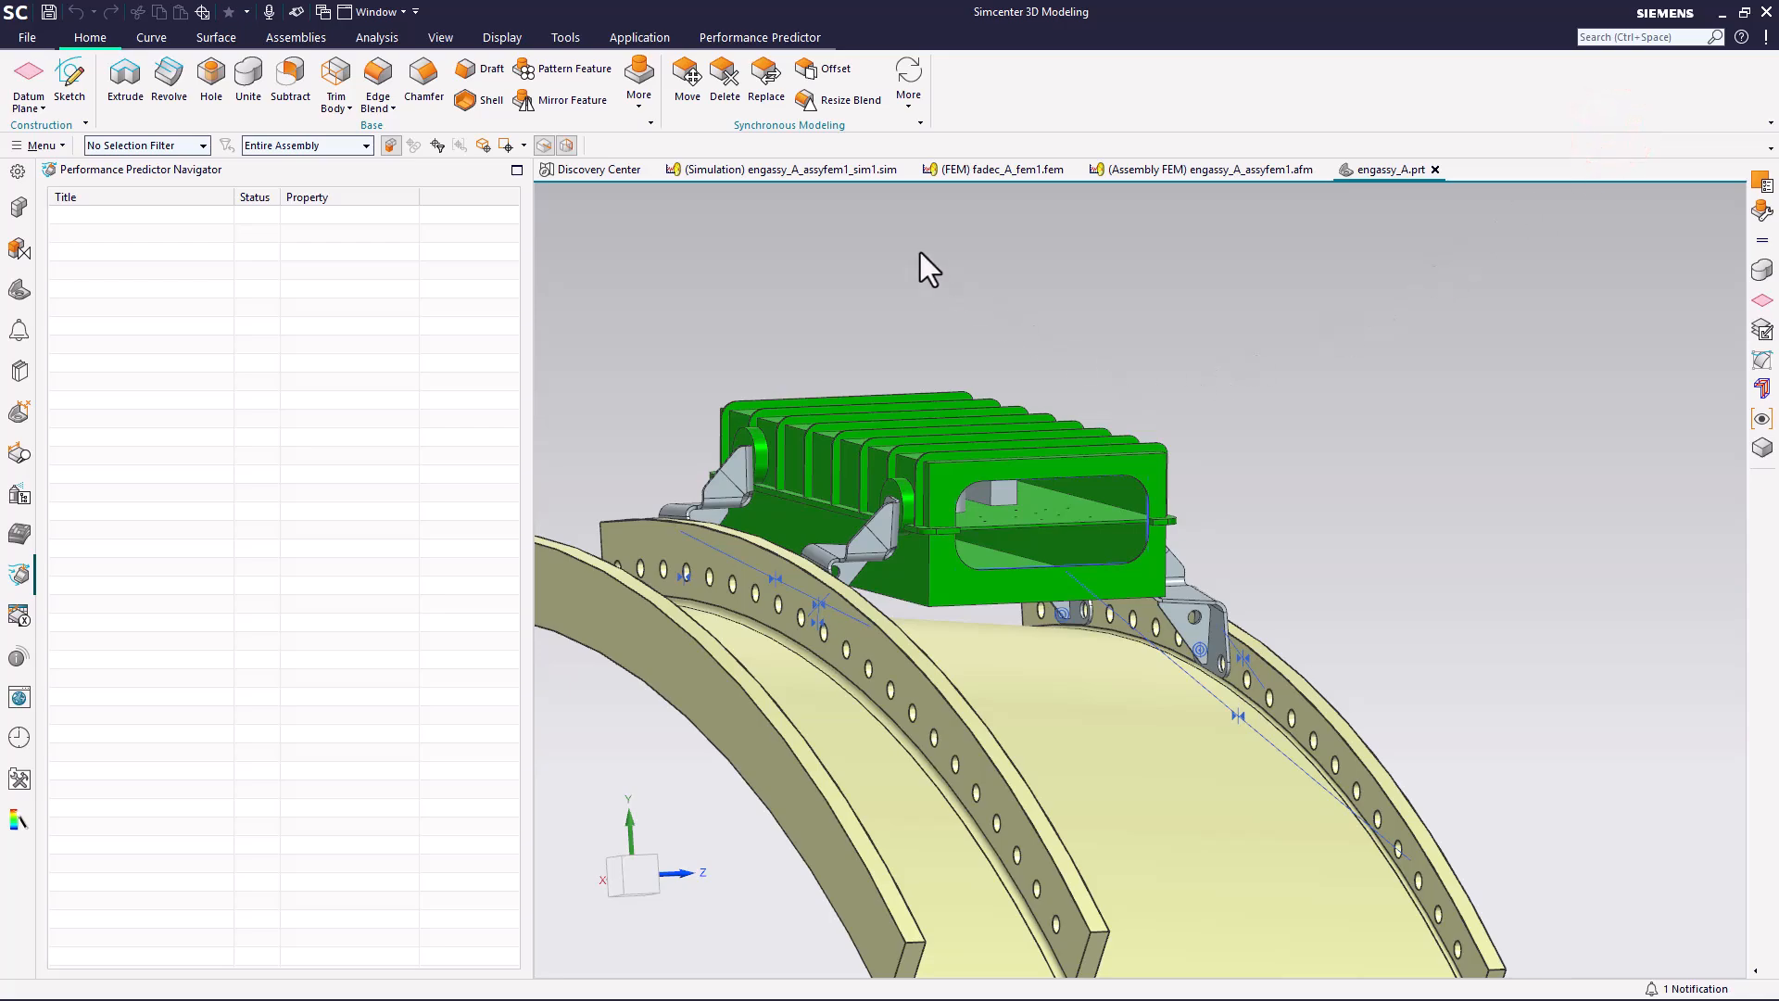
- Display simulation engassy_A_assyfem1_sim1 and rotate the whole engassy_A_assyfem1 component about its ZC axis with Move Component
click(814, 175)
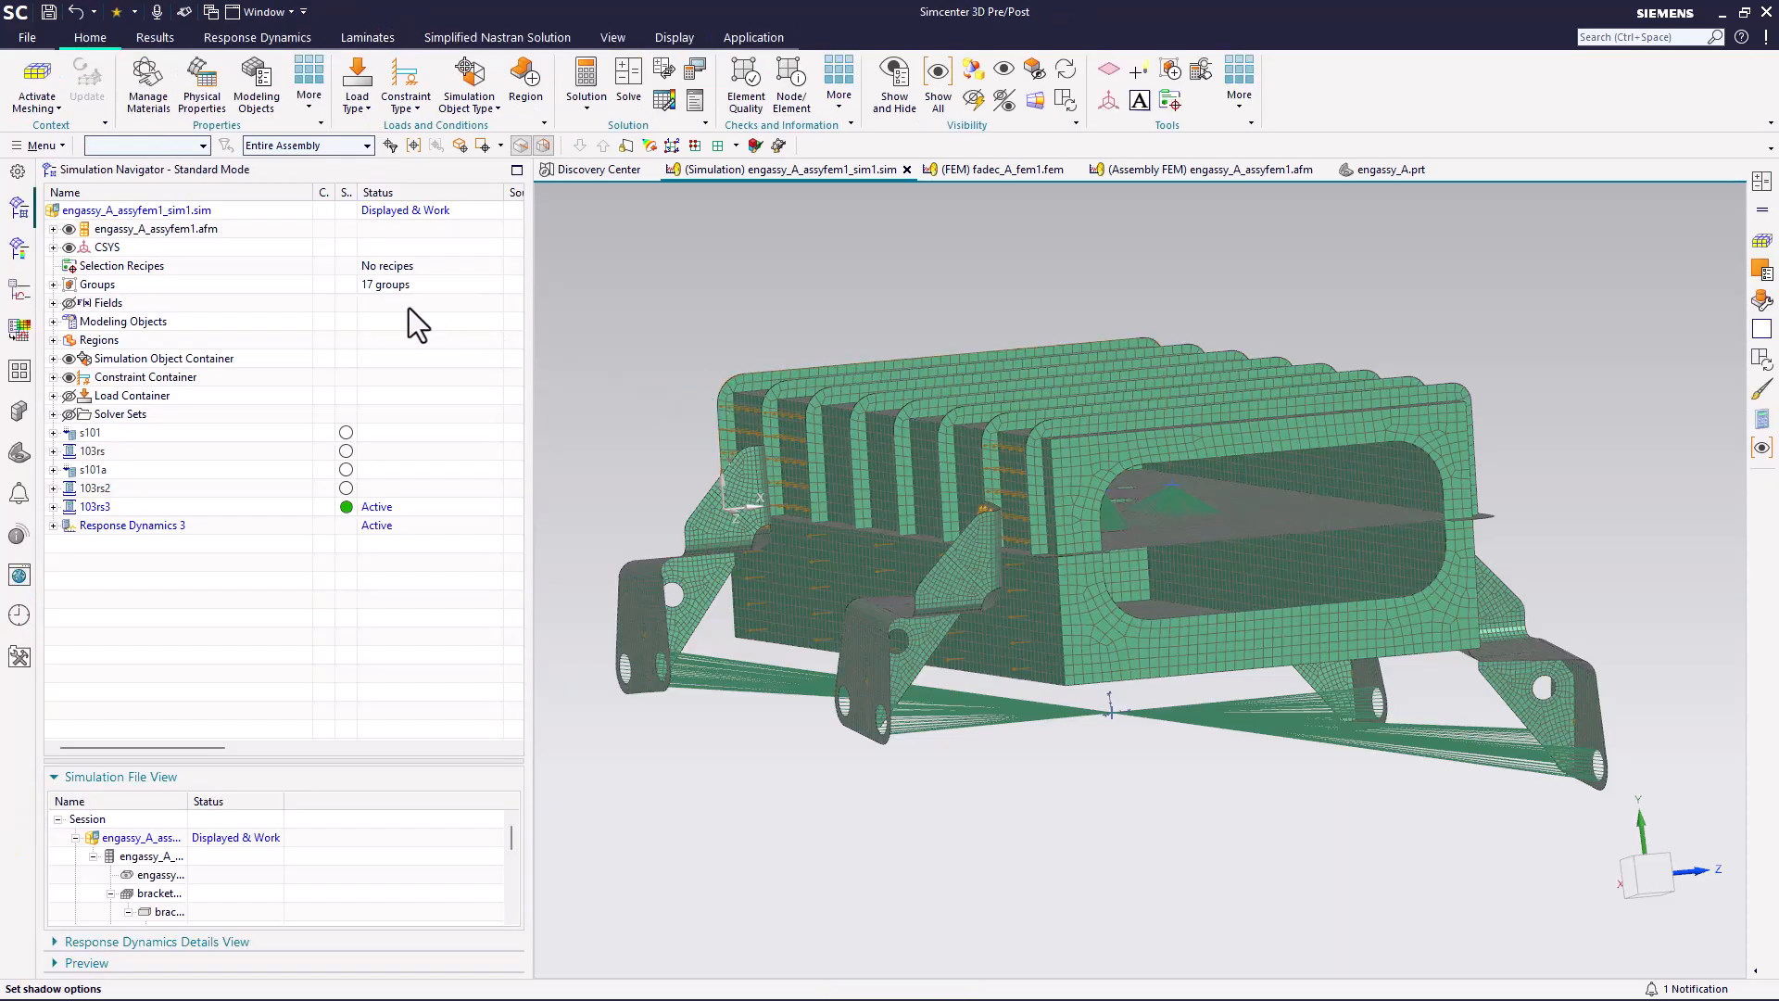
click(172, 231)
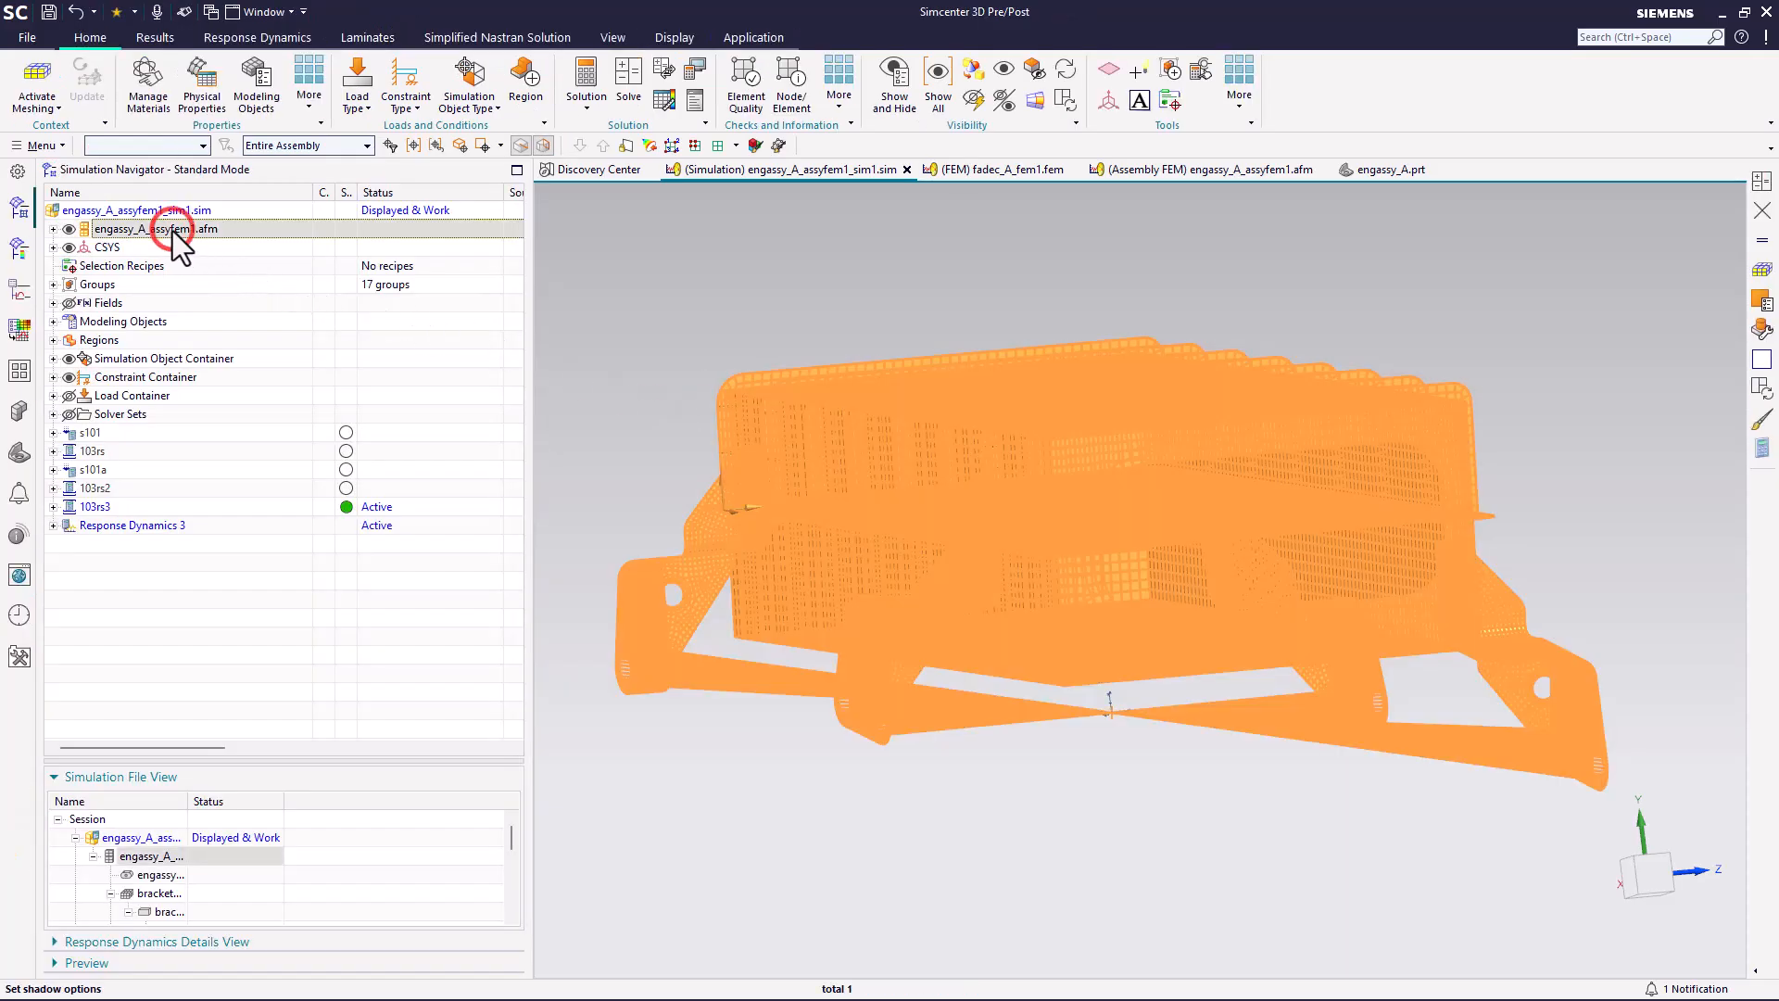
right_click(173, 231)
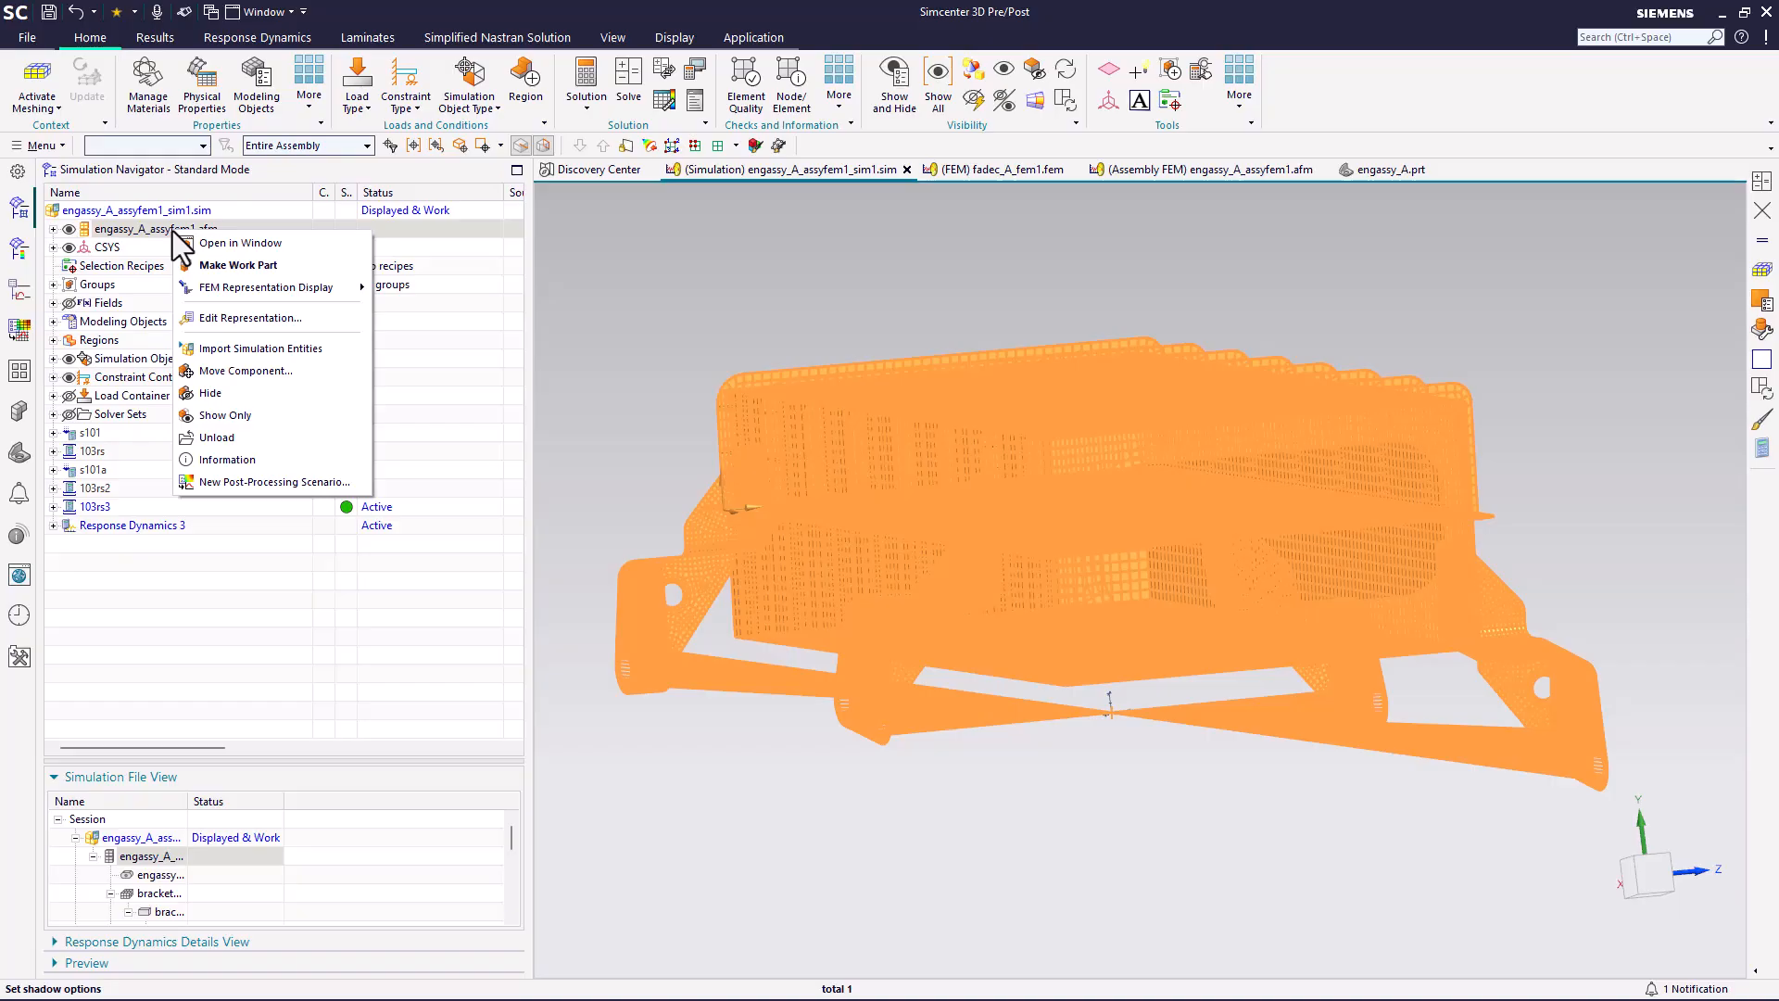
click(259, 370)
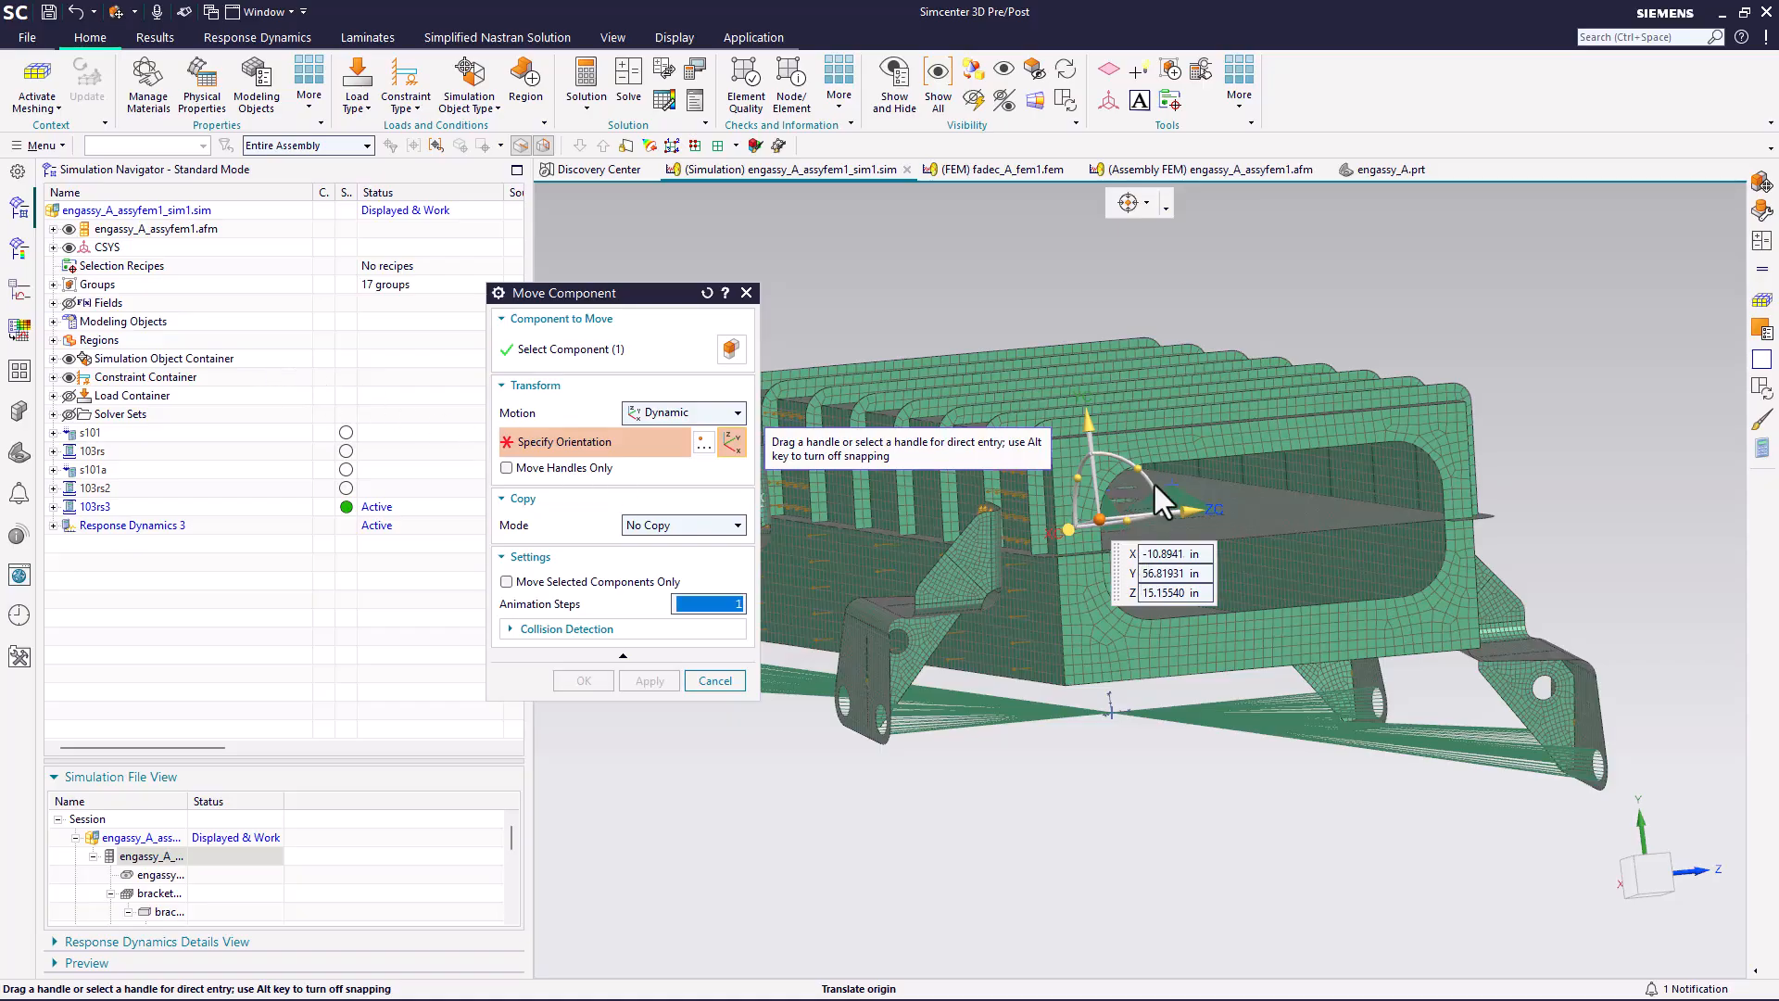
middle_drag(1153, 480, 1179, 530)
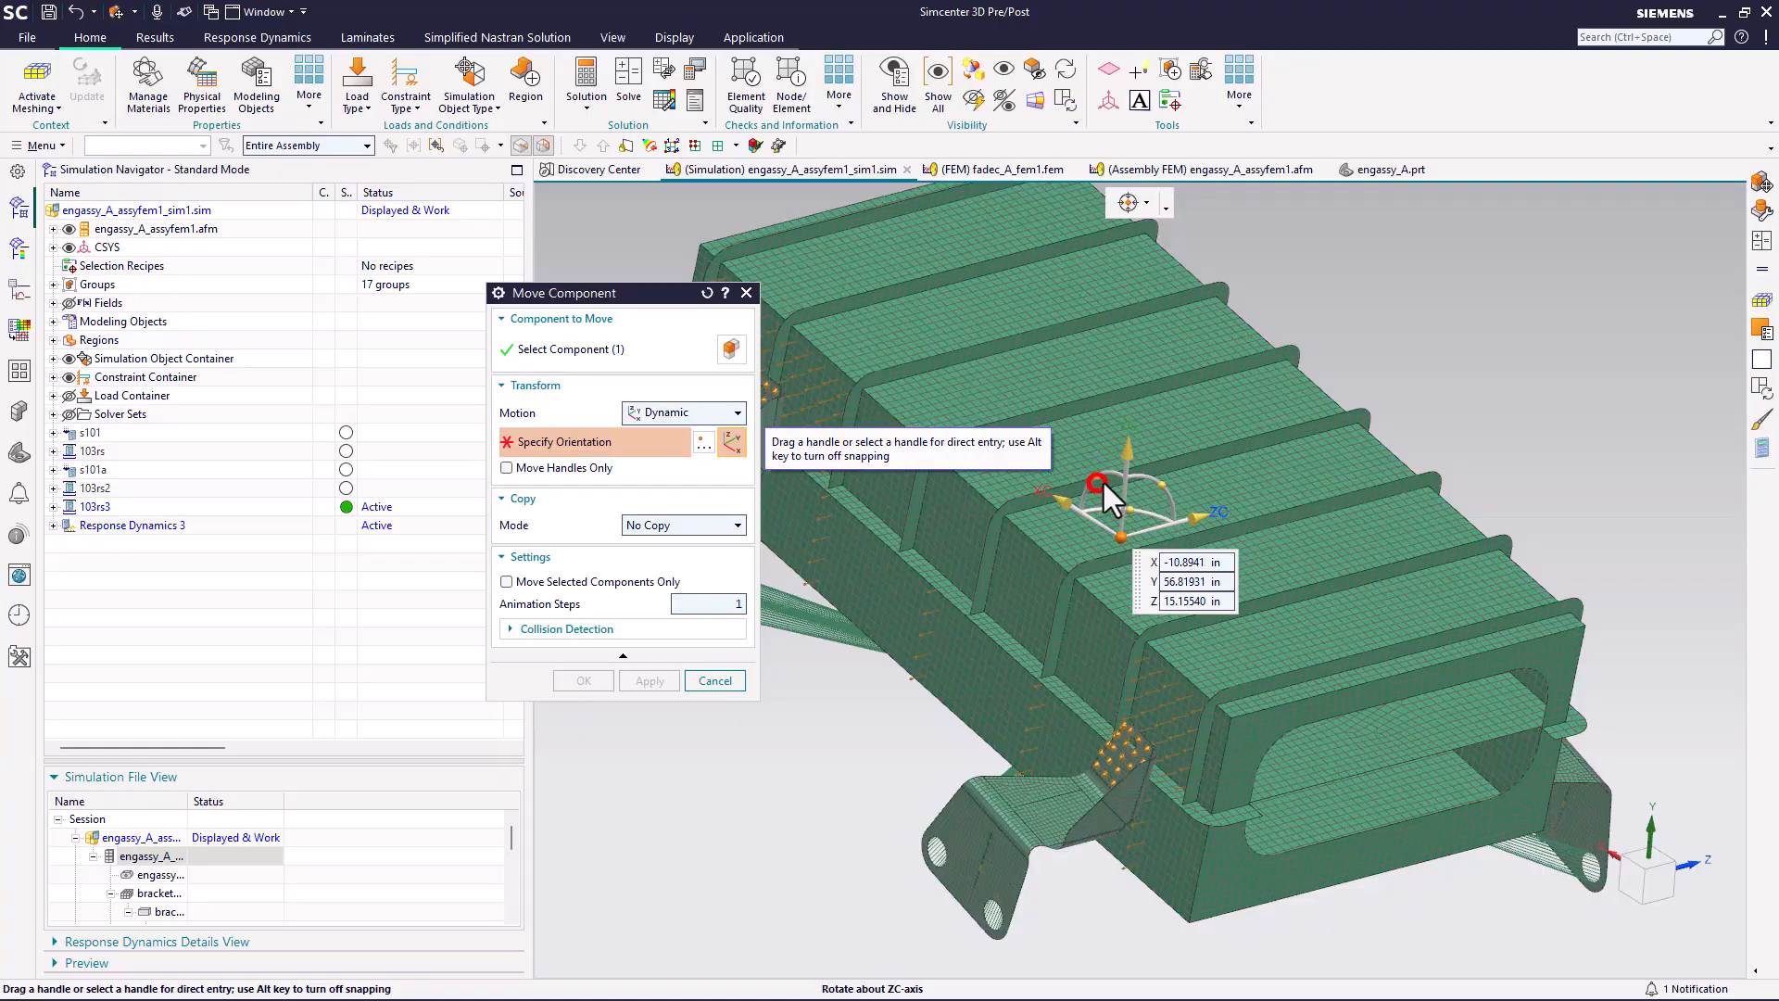
drag(1103, 480, 1170, 514)
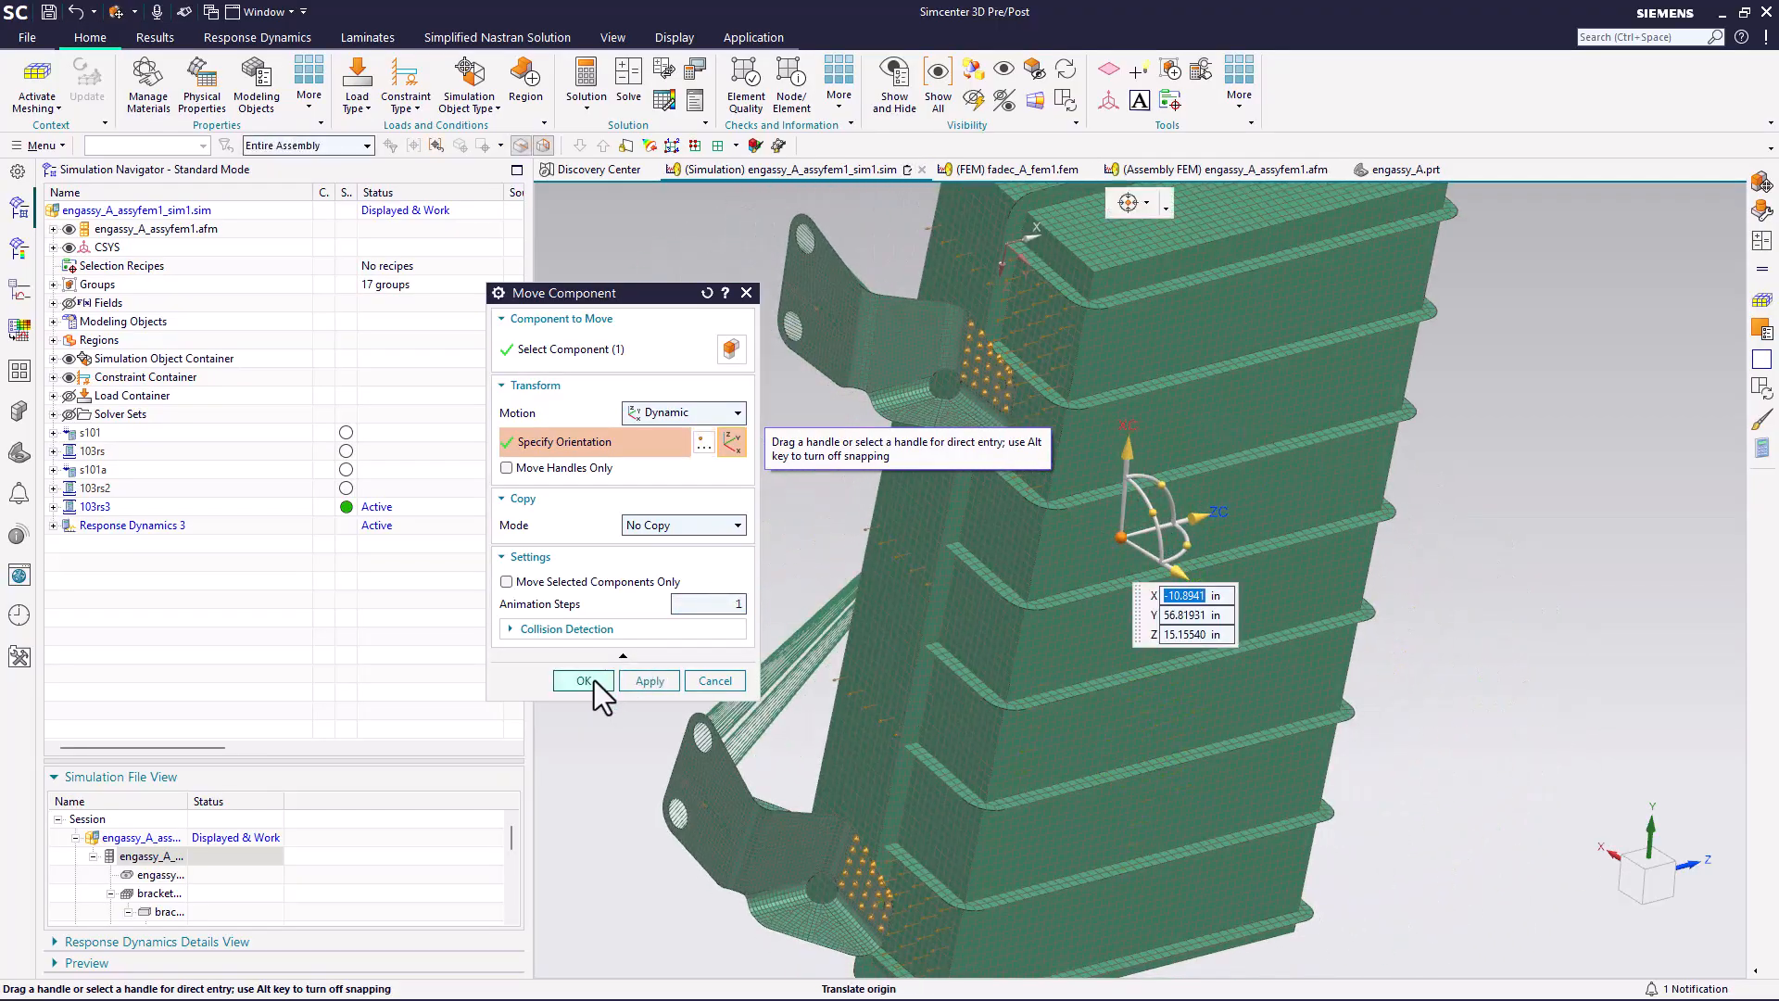
click(584, 680)
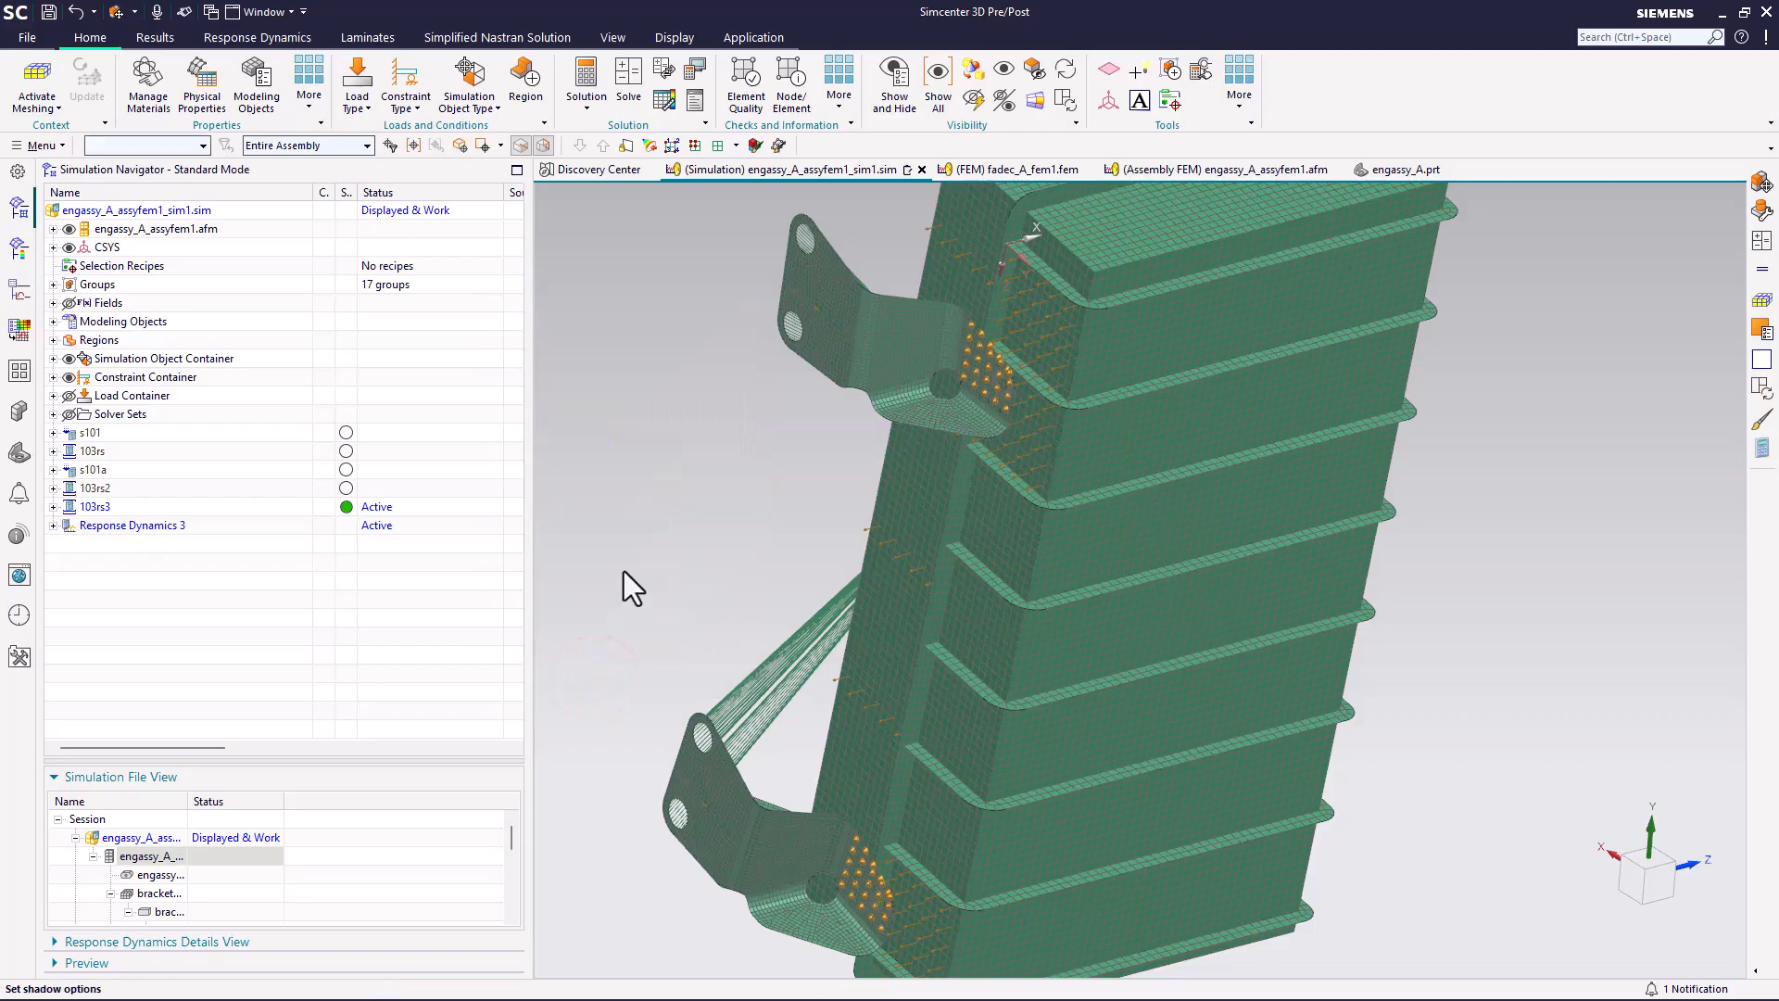
- Display assembly FEM engassy_A_assyfem1 from the simulation file list and check its orientation against the rotated simulation
double_click(188, 804)
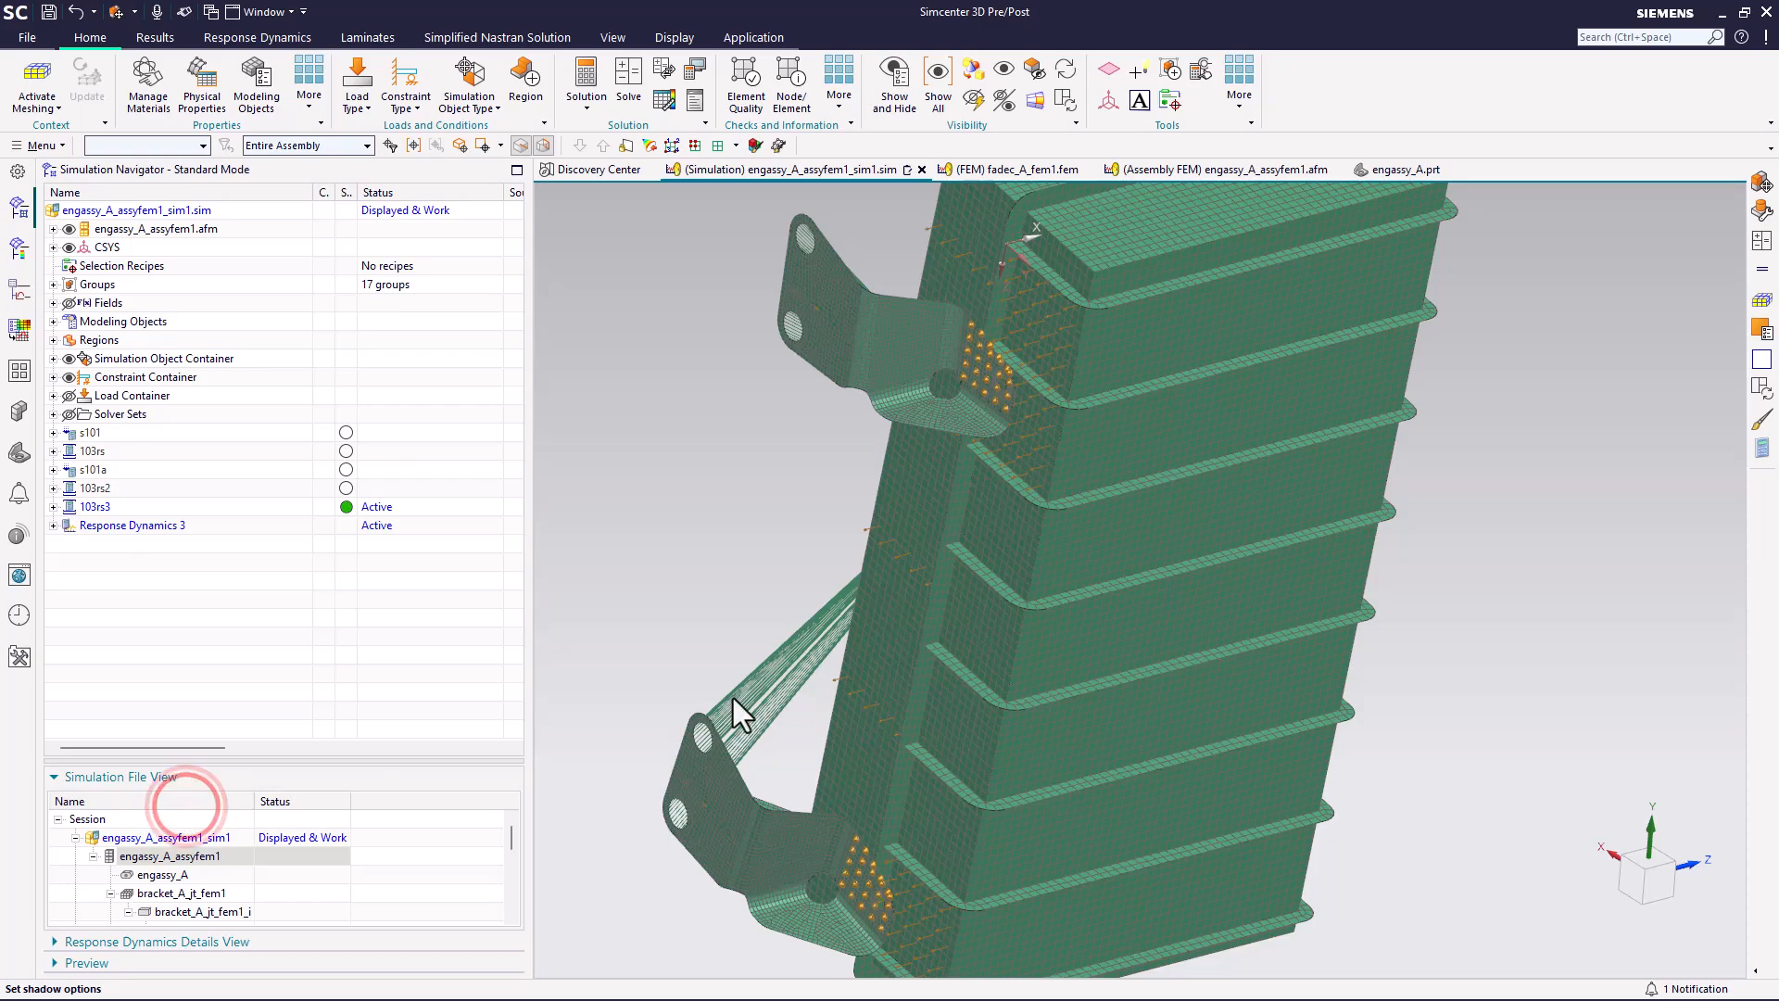
scroll(734, 698, down, 5)
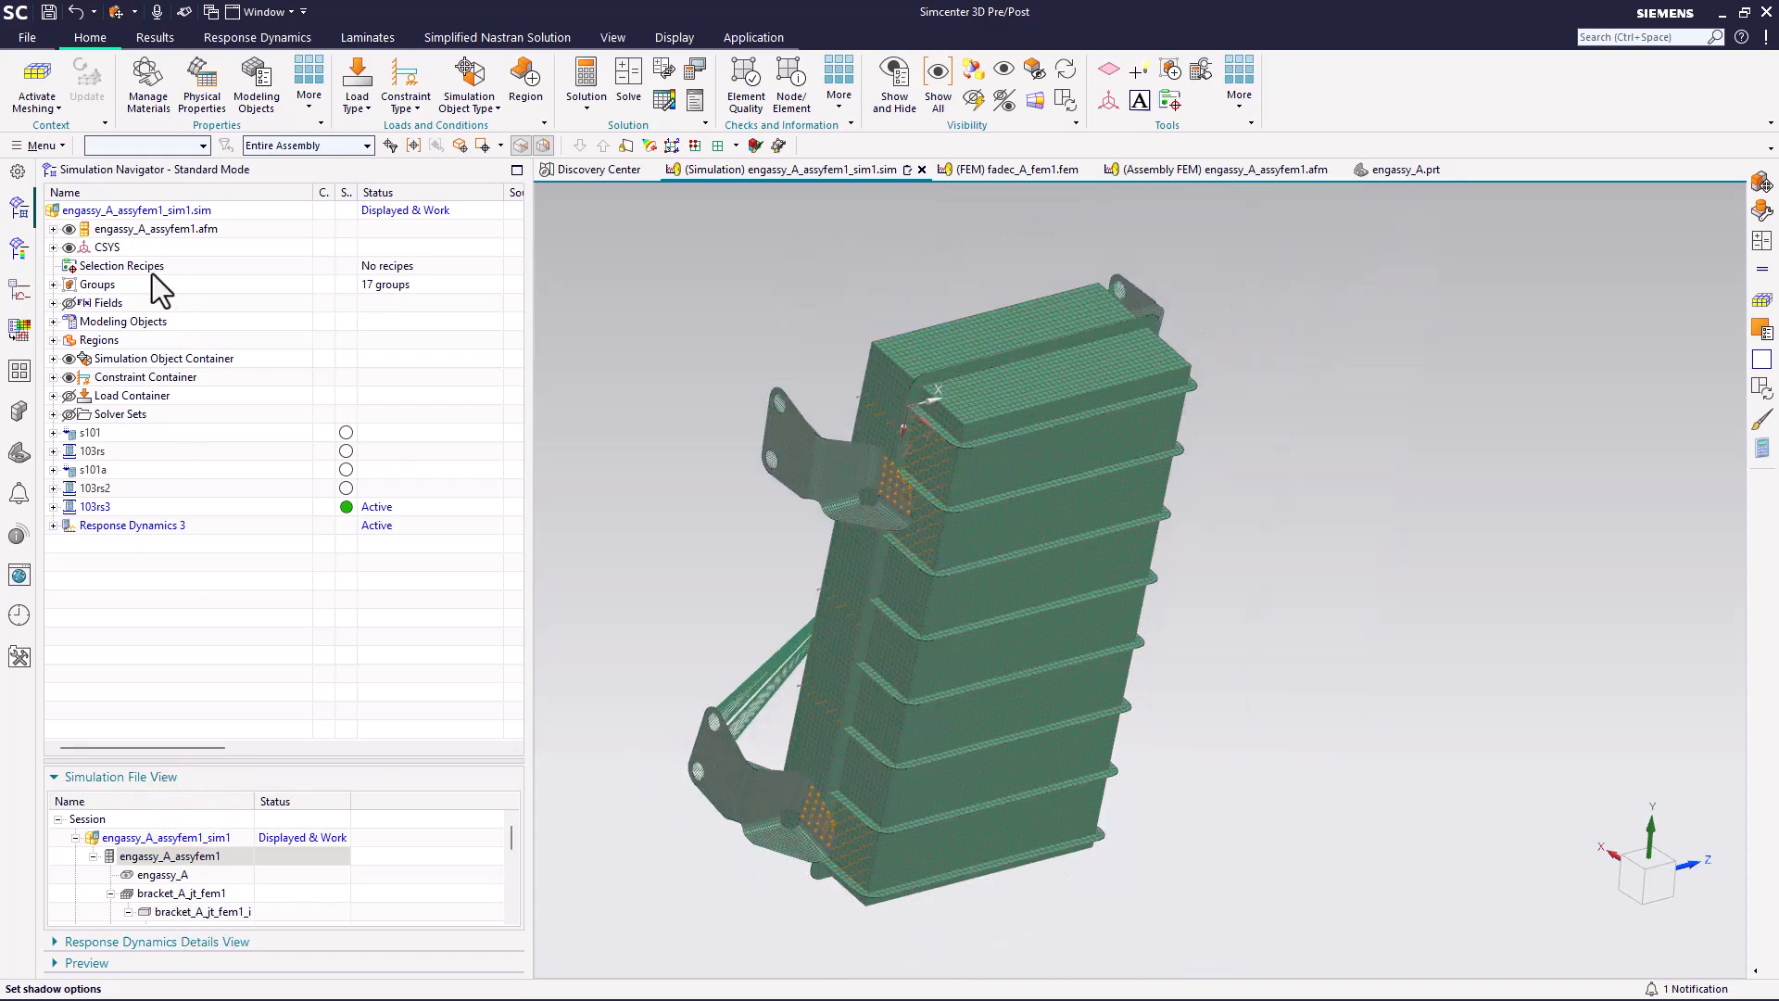
double_click(162, 856)
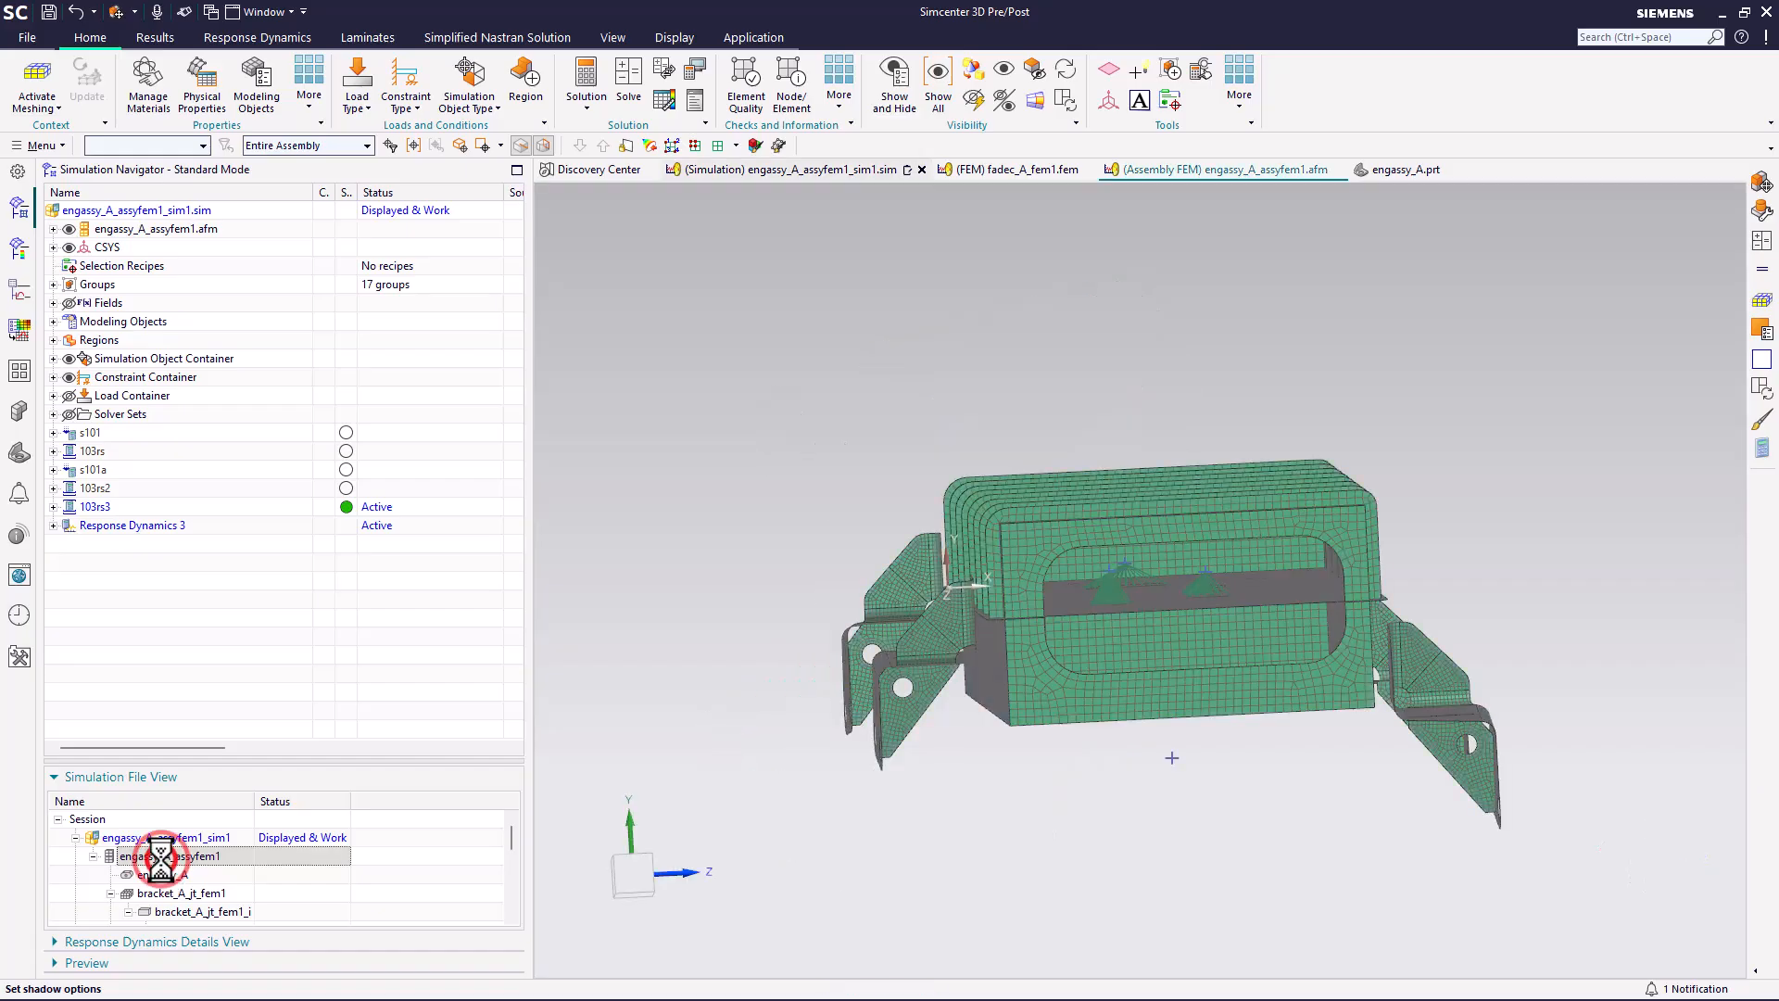
middle_drag(679, 600, 723, 624)
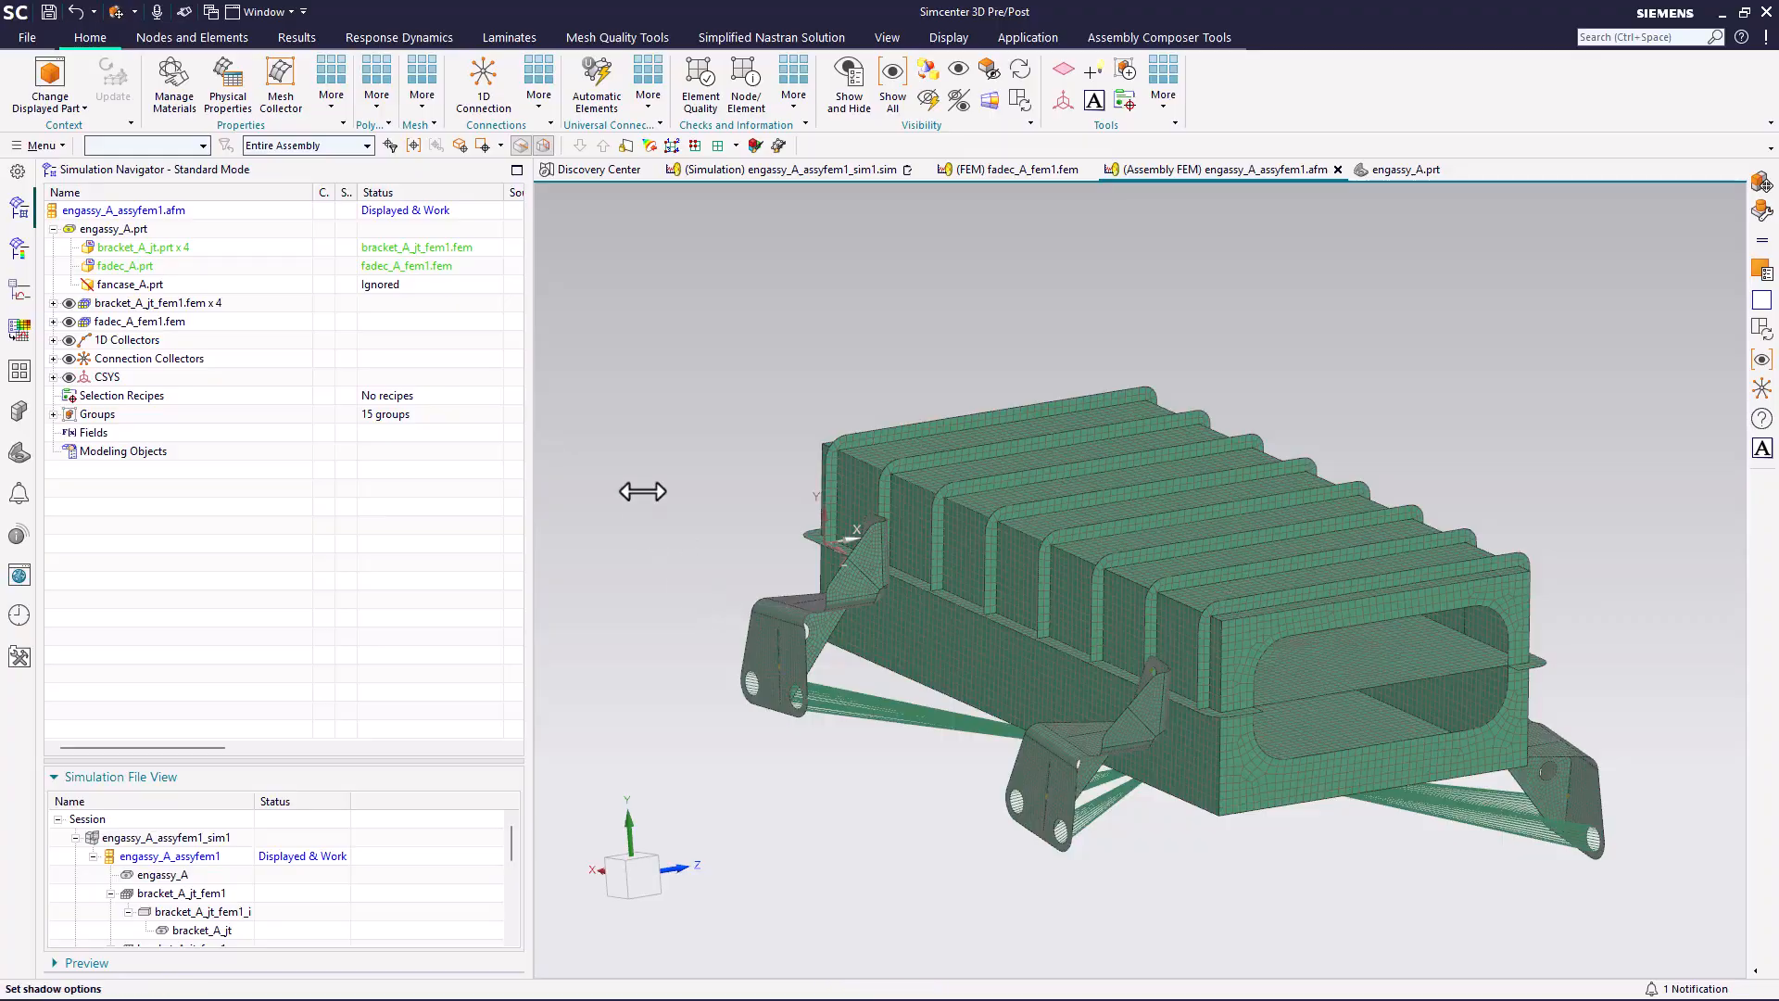